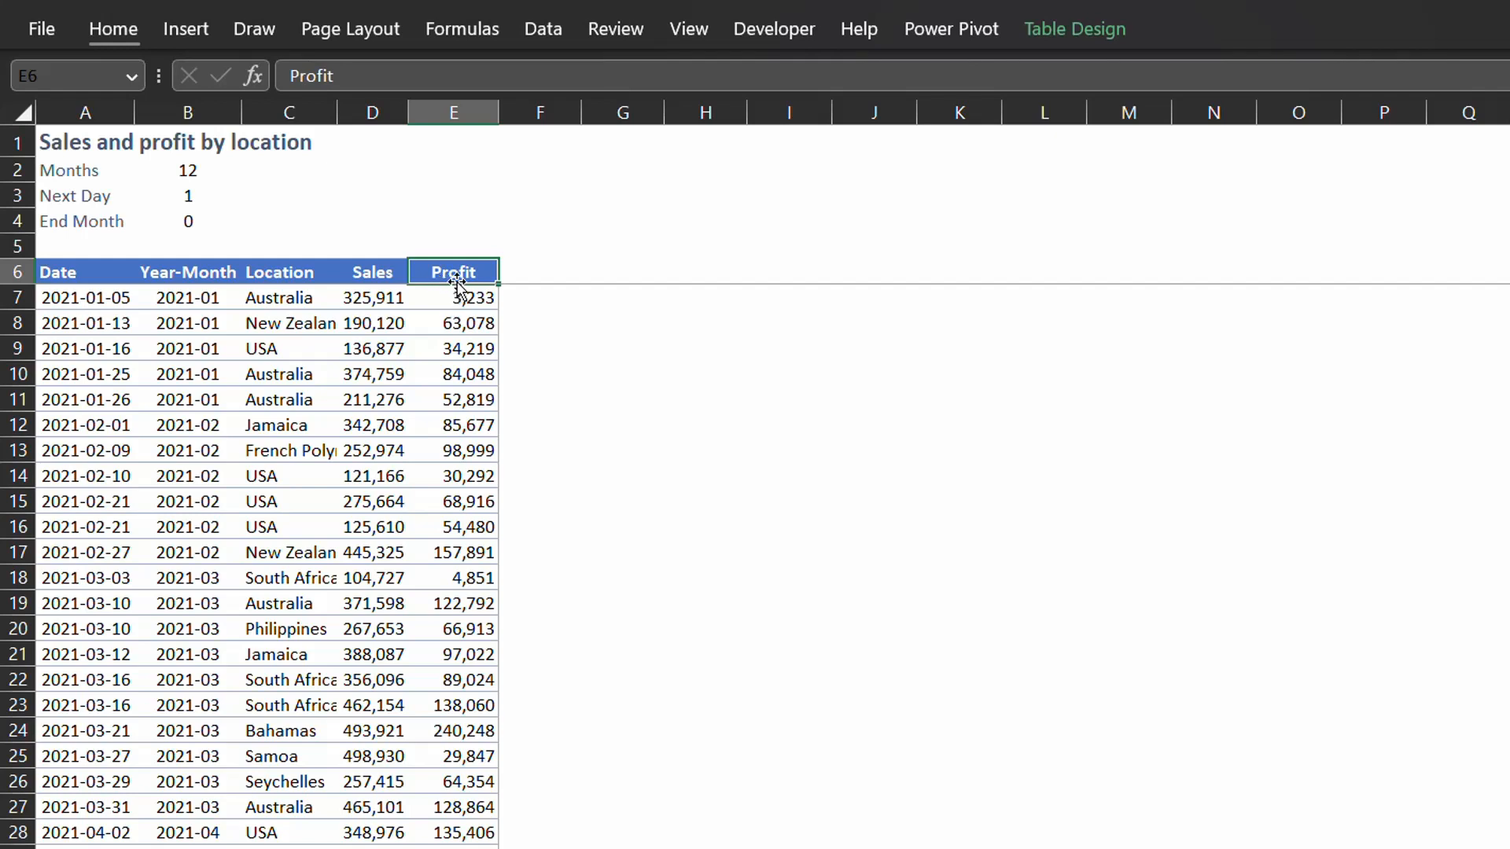
Add three columns to the table after Profit with the headers Start, End and LTM
left_click(537, 277)
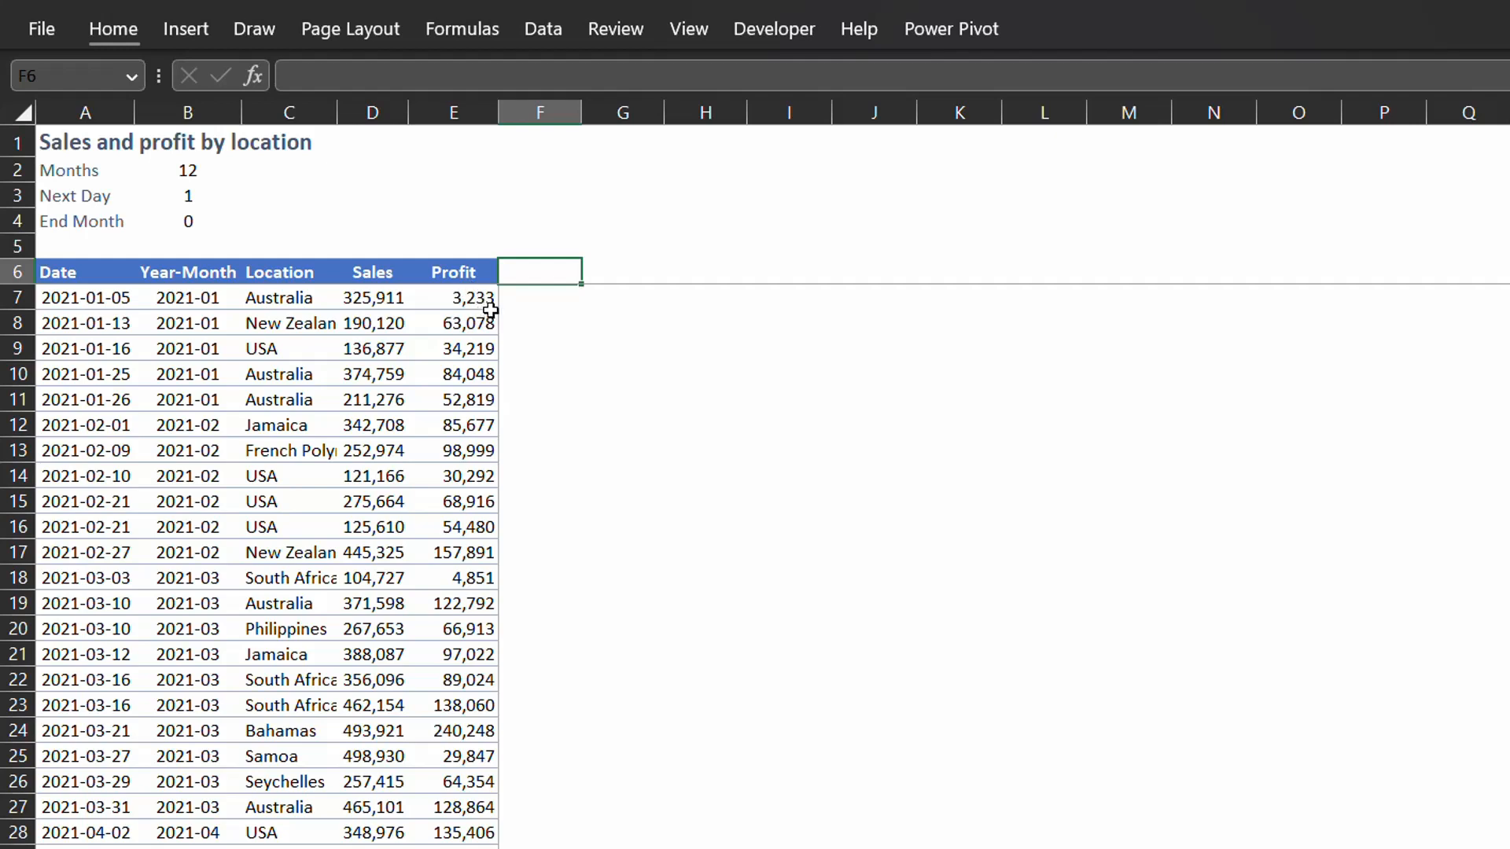
type("Sta")
key("ctrl+Return")
key("Right")
type("End")
key("ctrl+Return")
key("Right")
type("LTM")
key("Return")
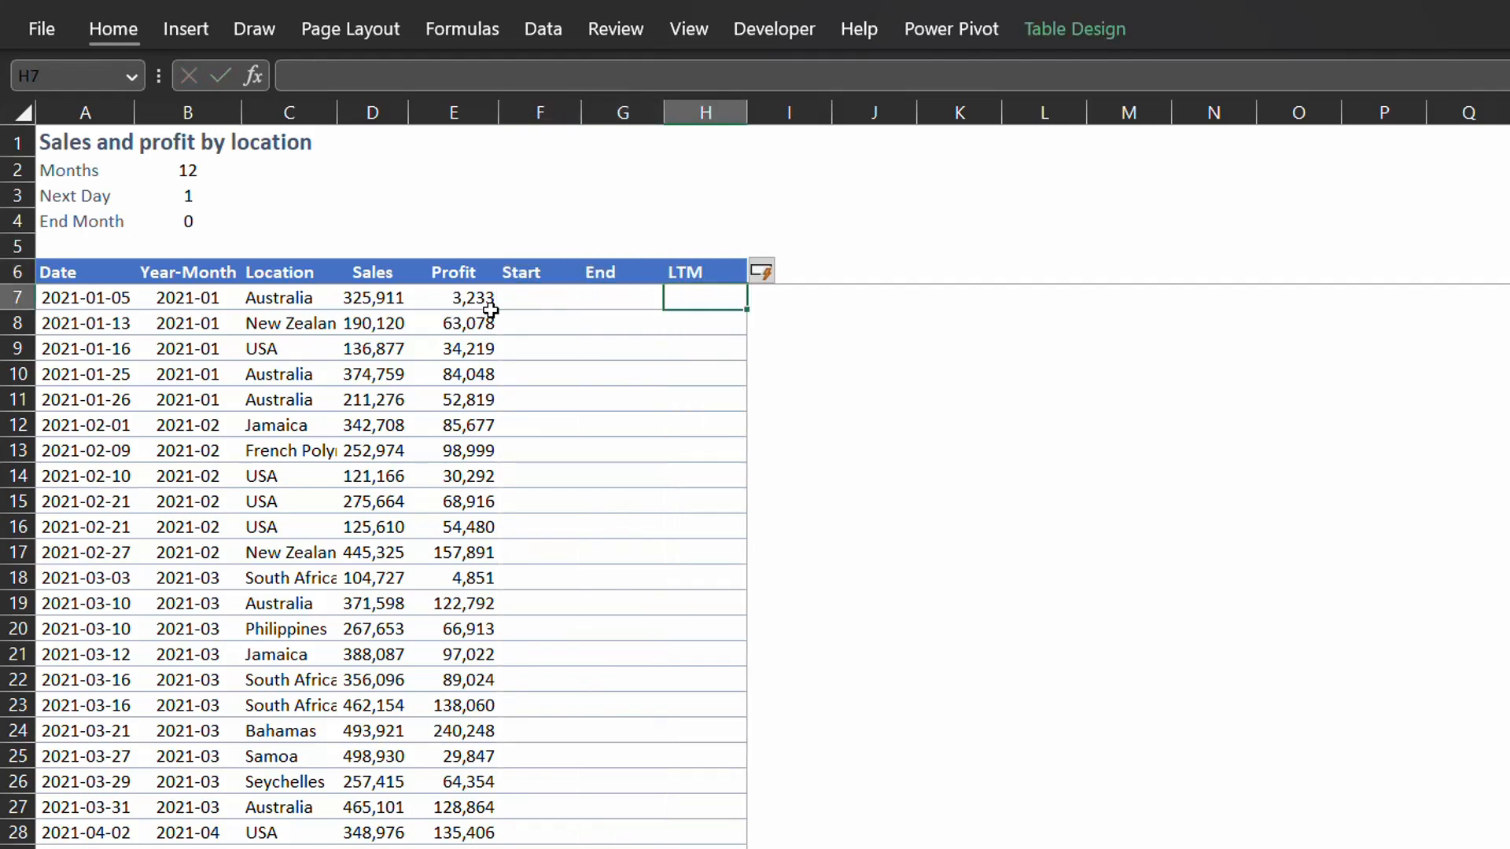
Fill the Start column with the formula =EOMONTH(MAX([Date]),-$B$2), using the Months input as an absolute reference
key("Left")
key("Left")
type("=eom")
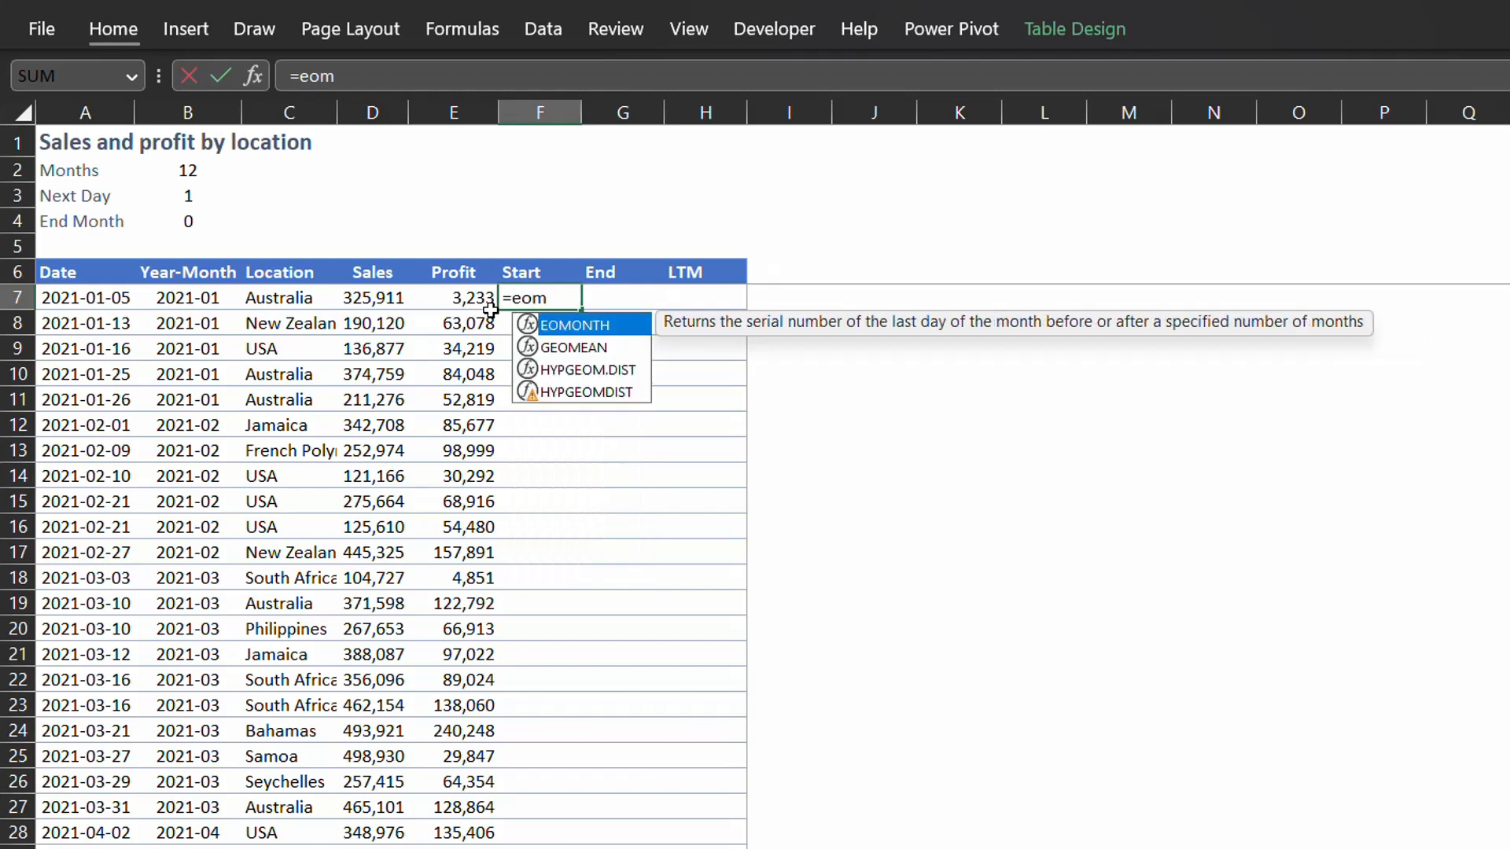
key("Tab")
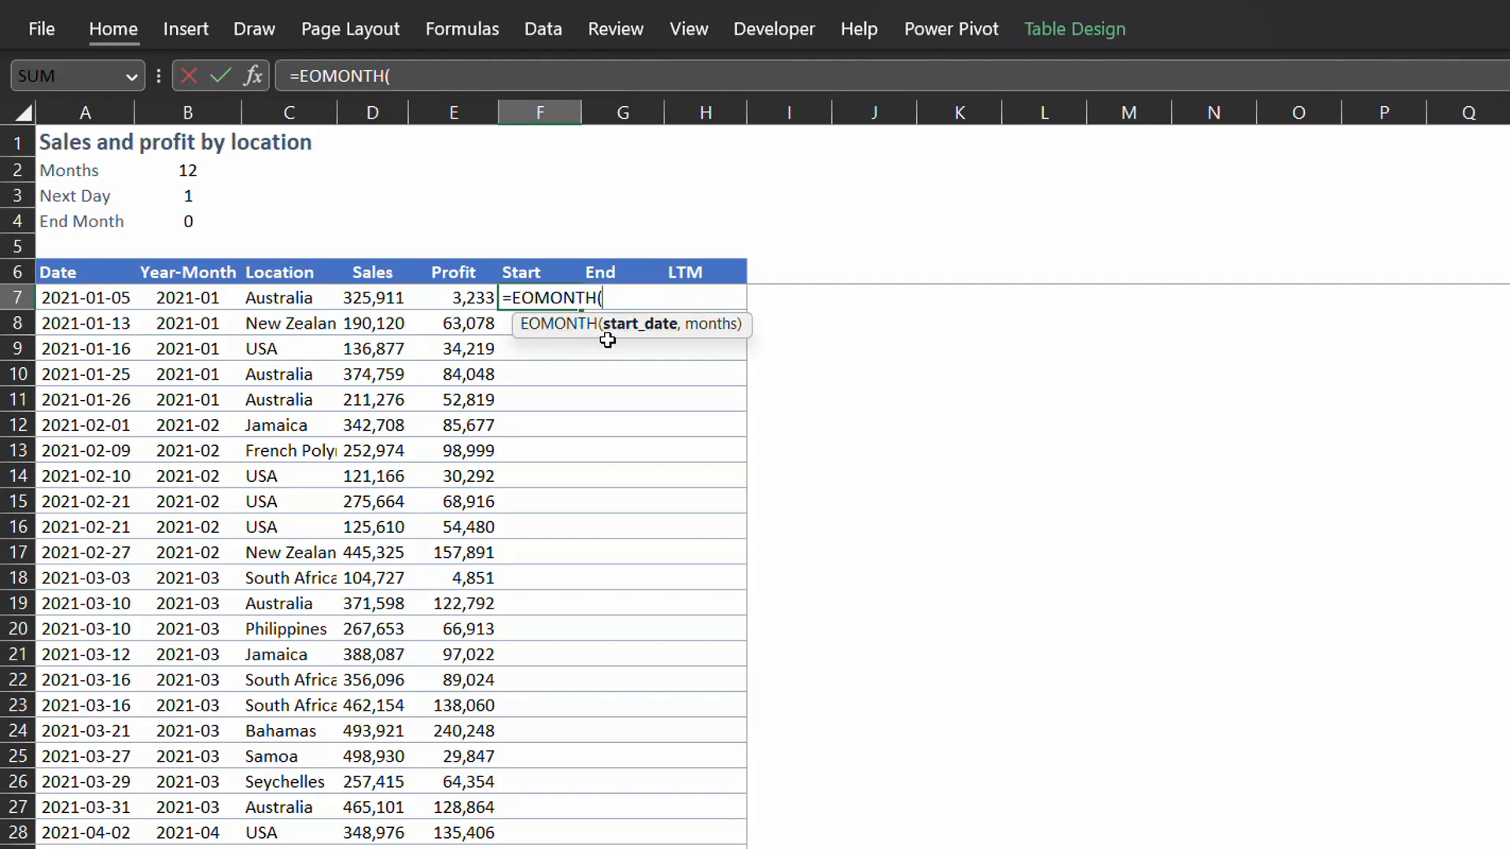
type("max")
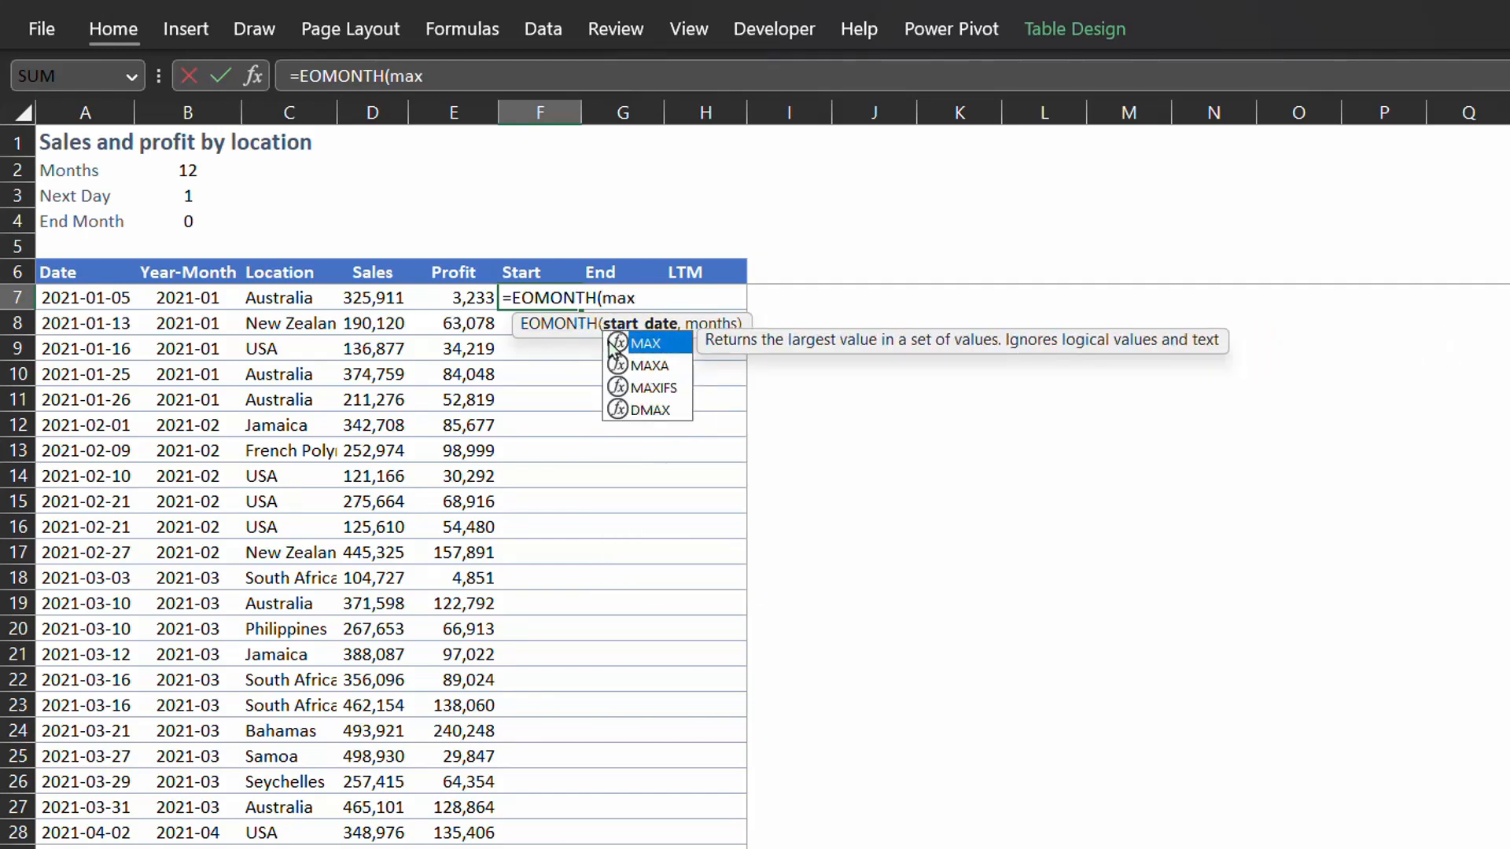
key("Tab")
left_click(88, 264)
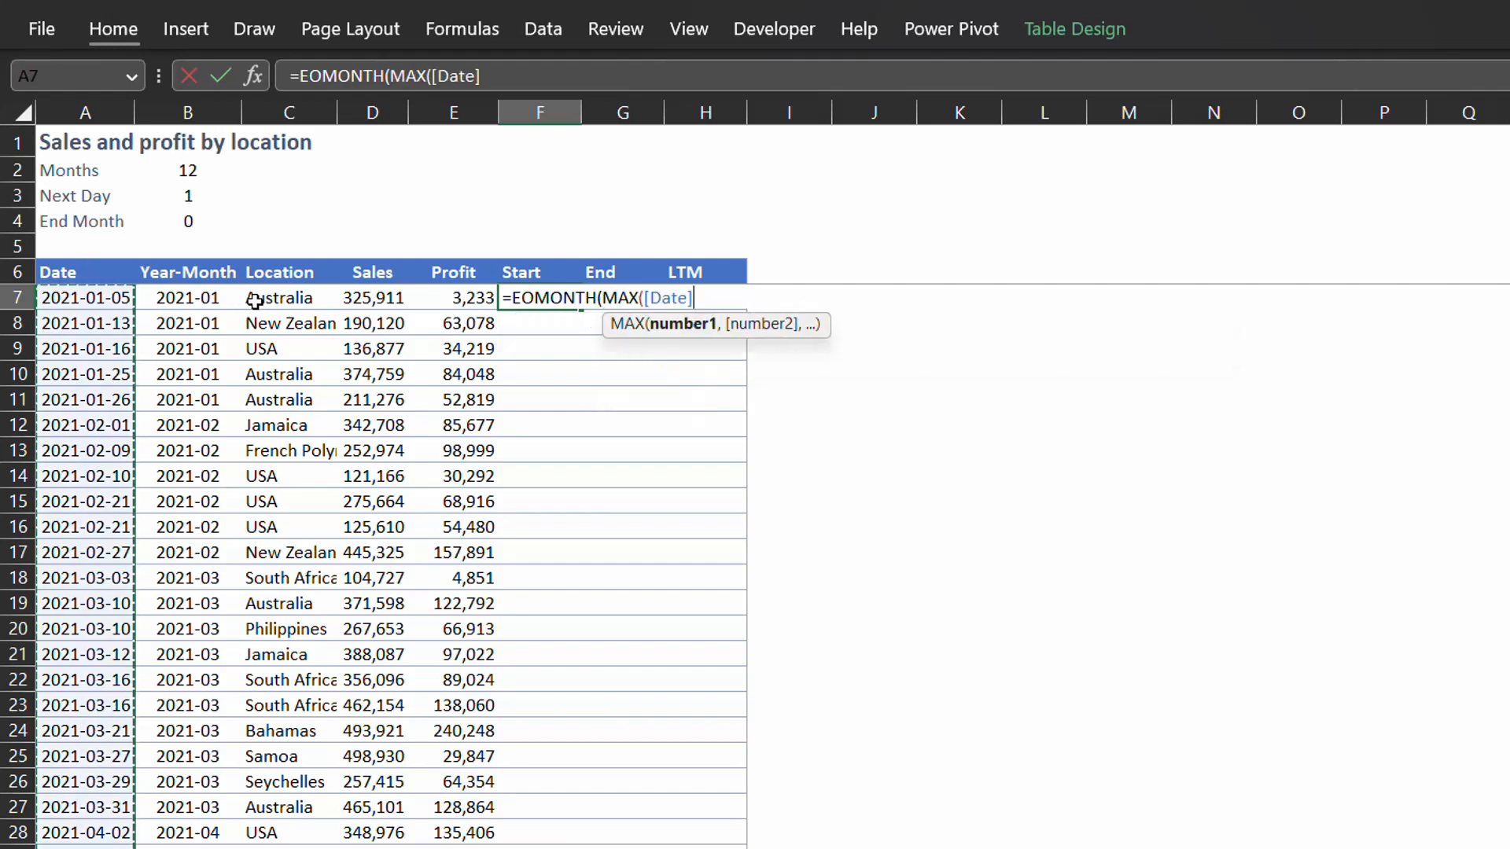
type("),-")
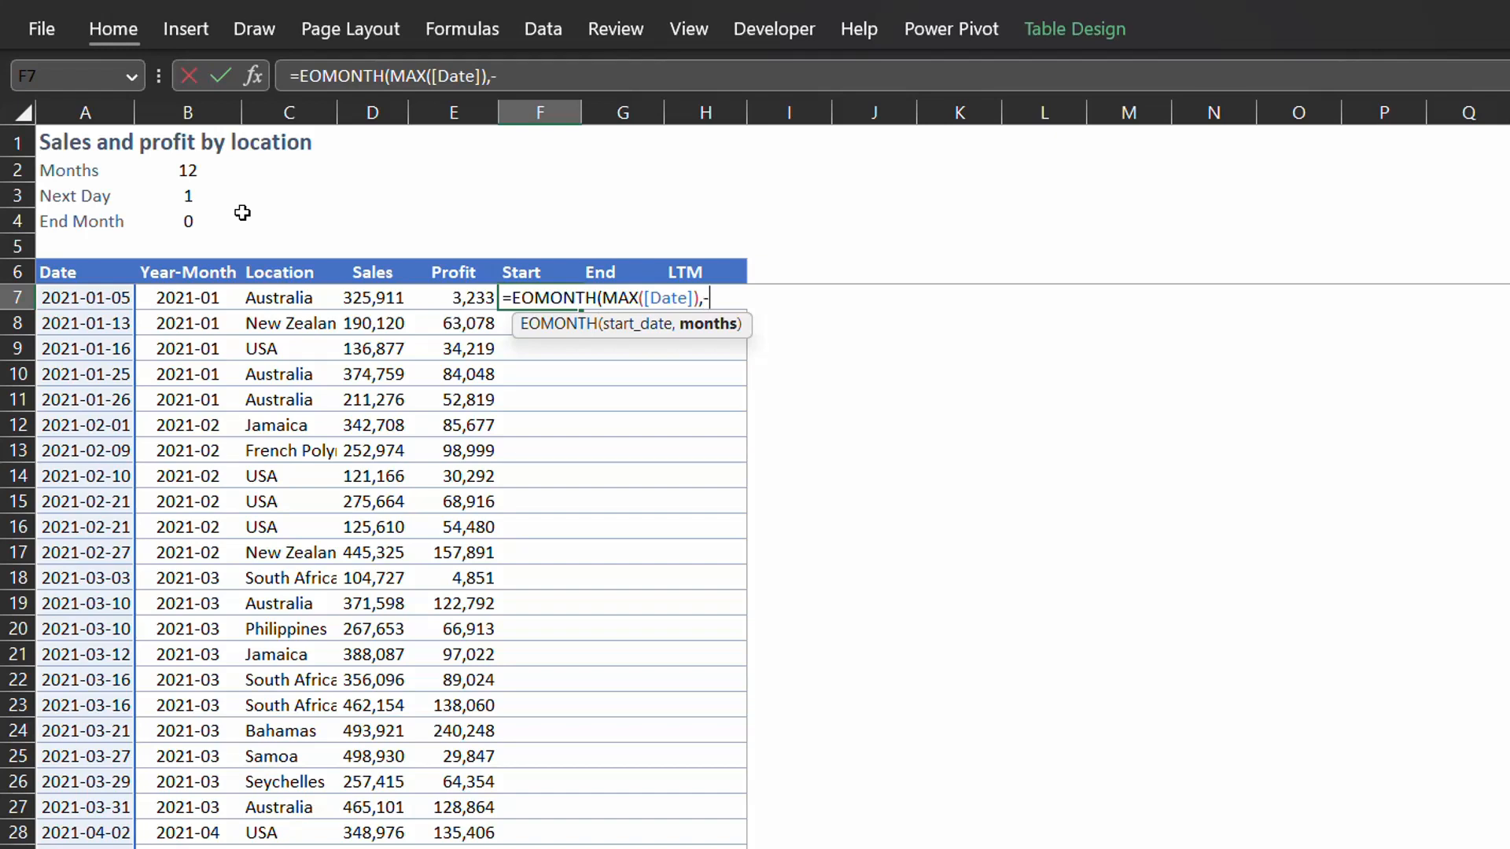
left_click(201, 165)
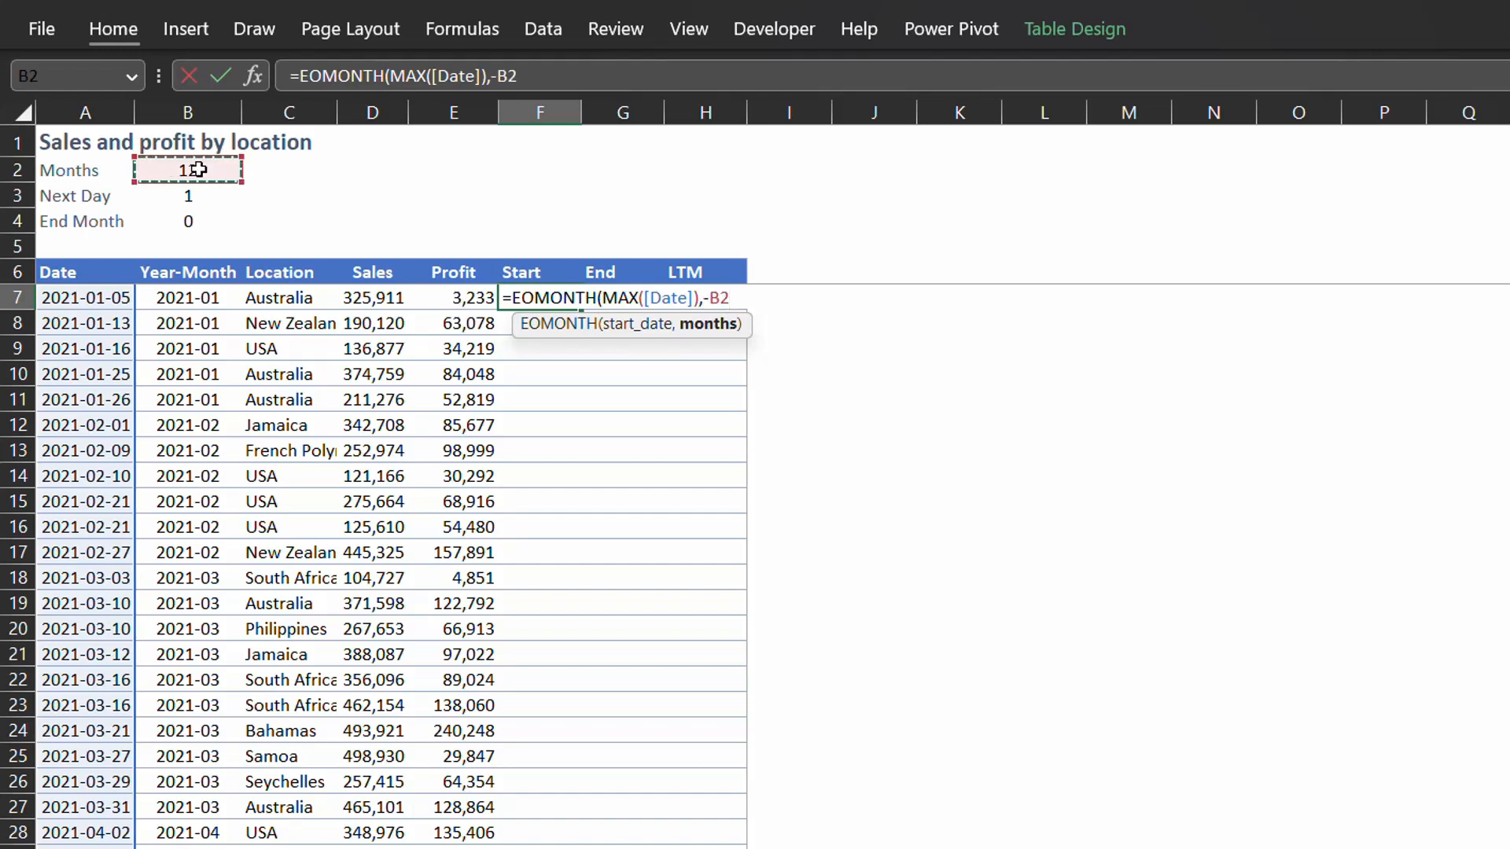
key("F4")
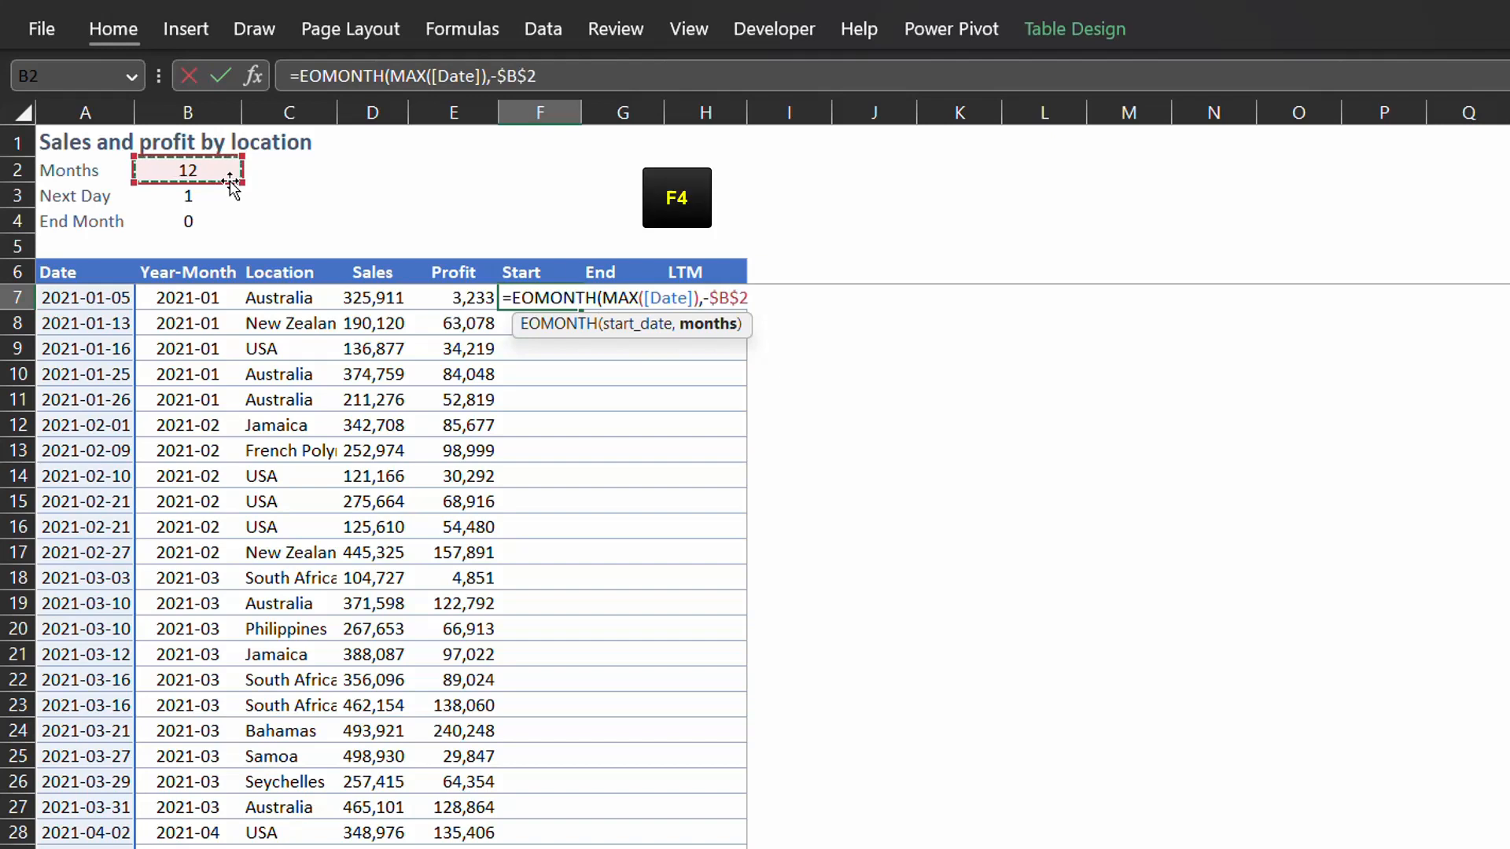
type(")")
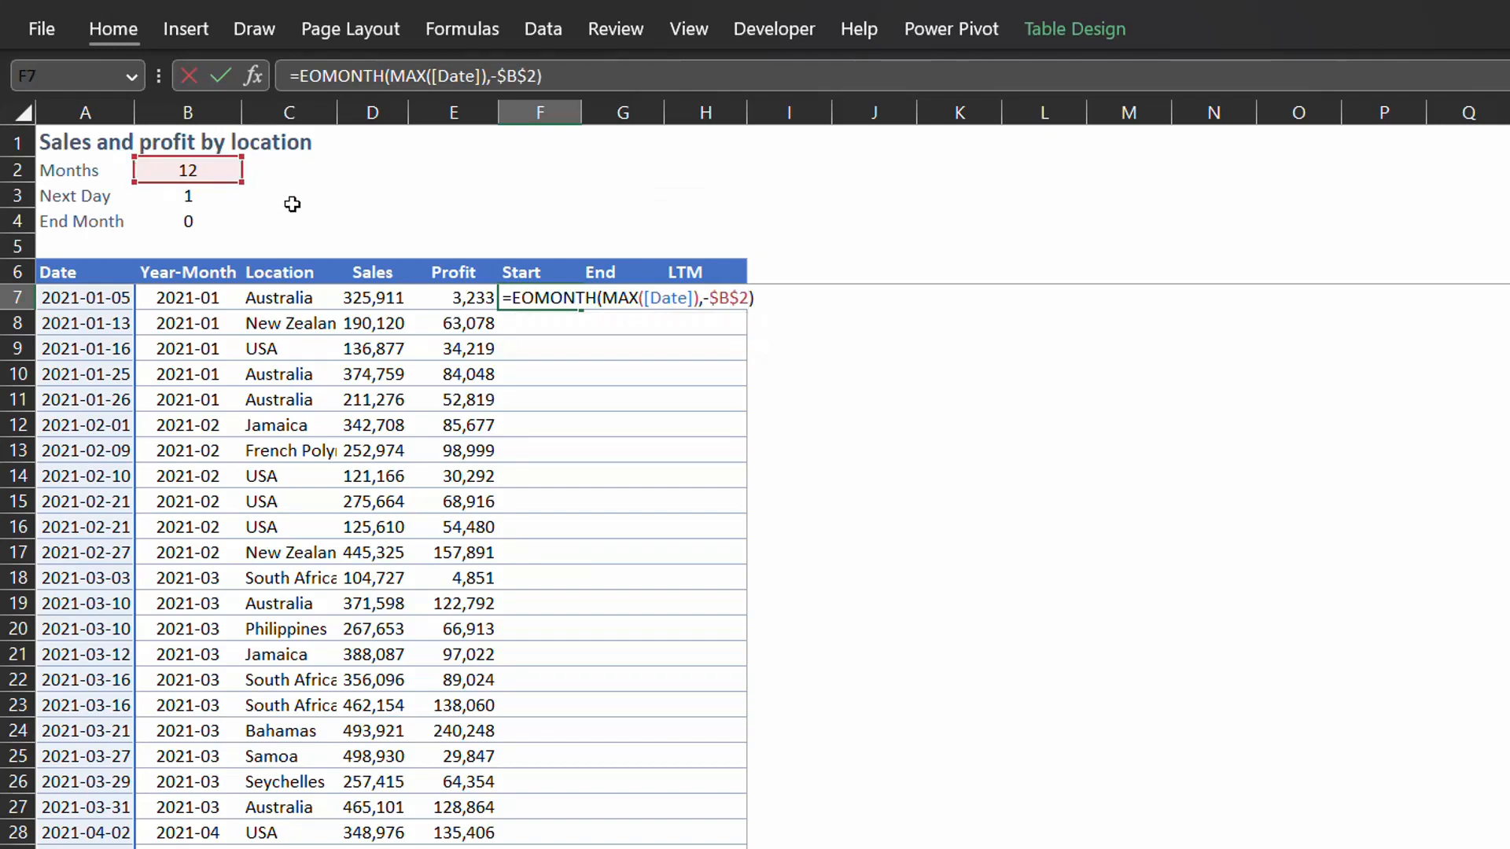
key("Return")
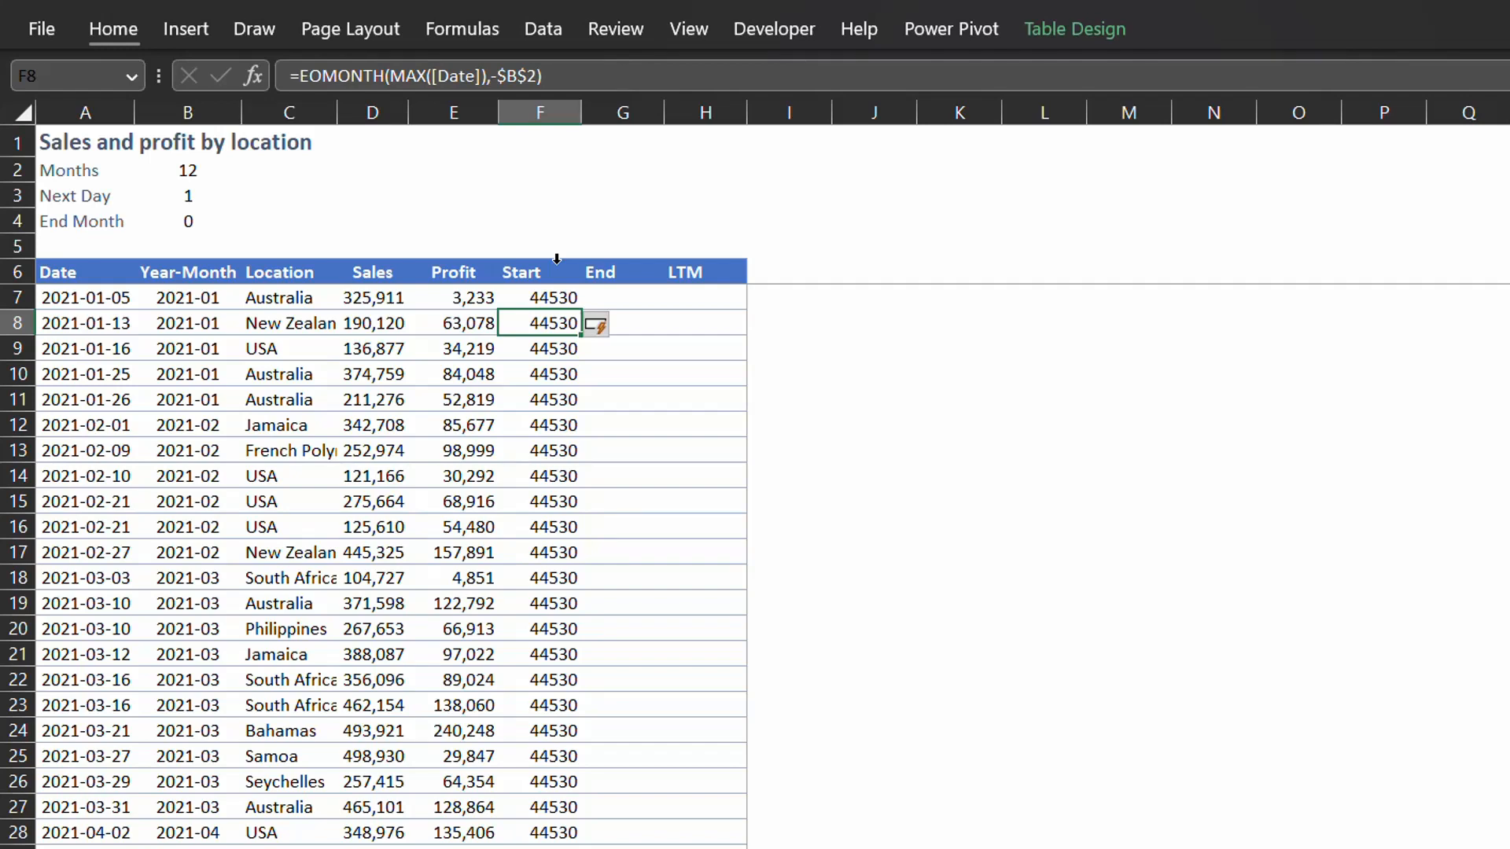
Format the Start column values as day-month-year dates and fit the column width to them
left_click(557, 259)
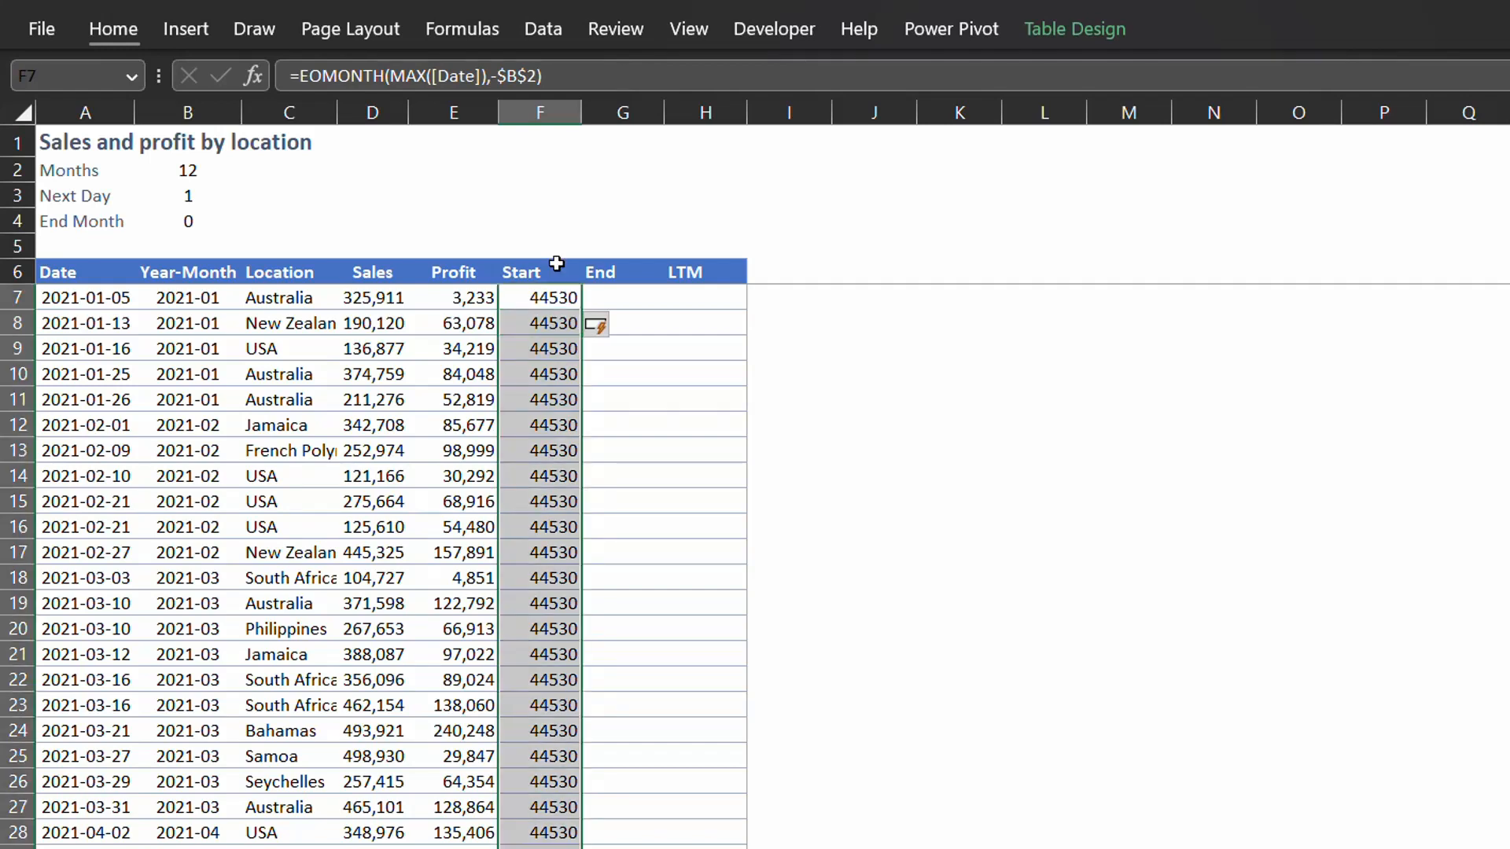
key("ctrl+shift+3")
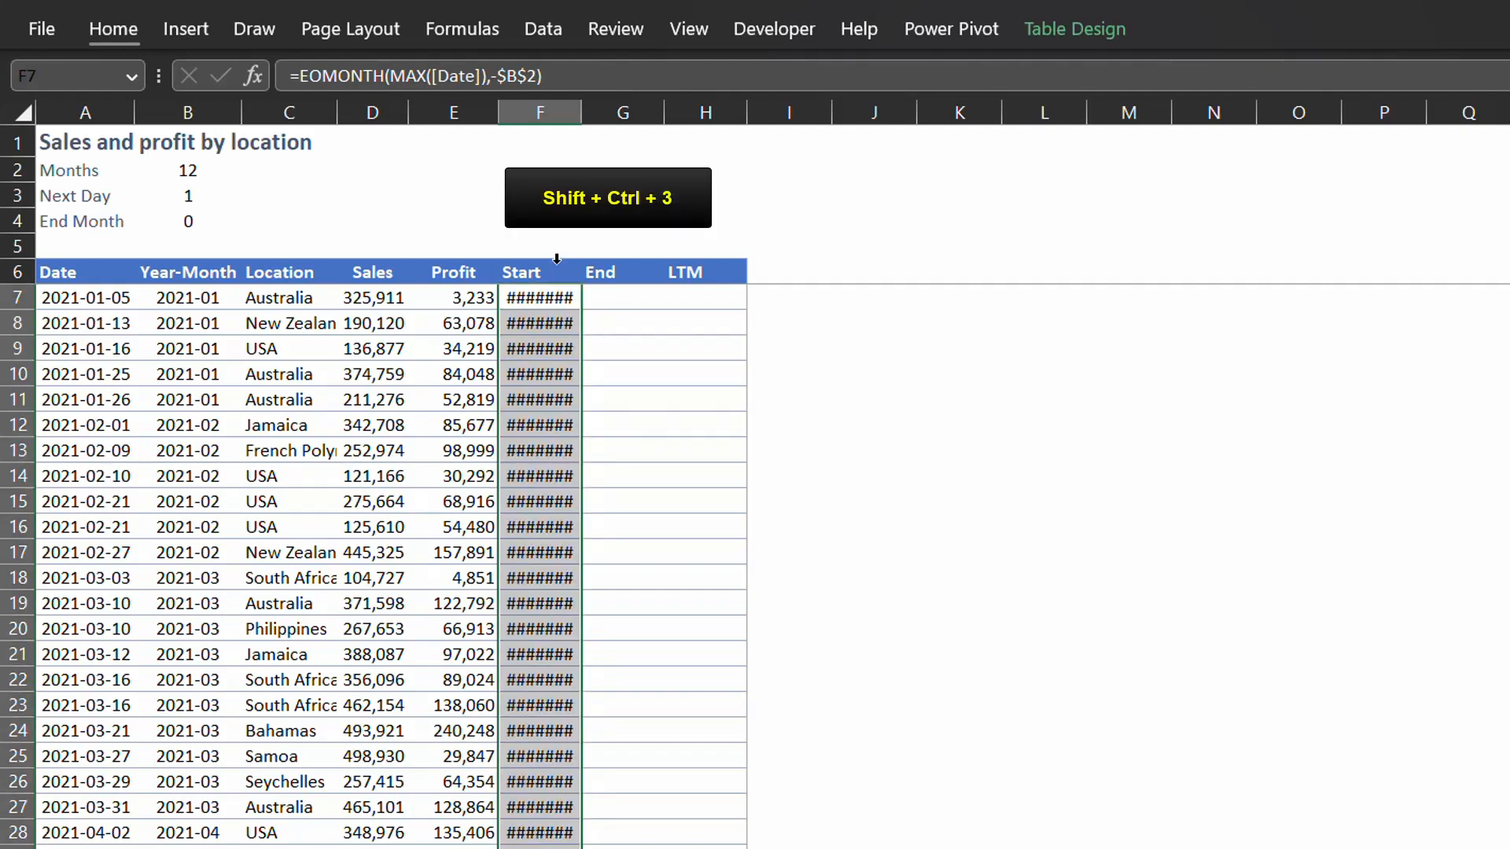
double_click(577, 111)
left_click(639, 299)
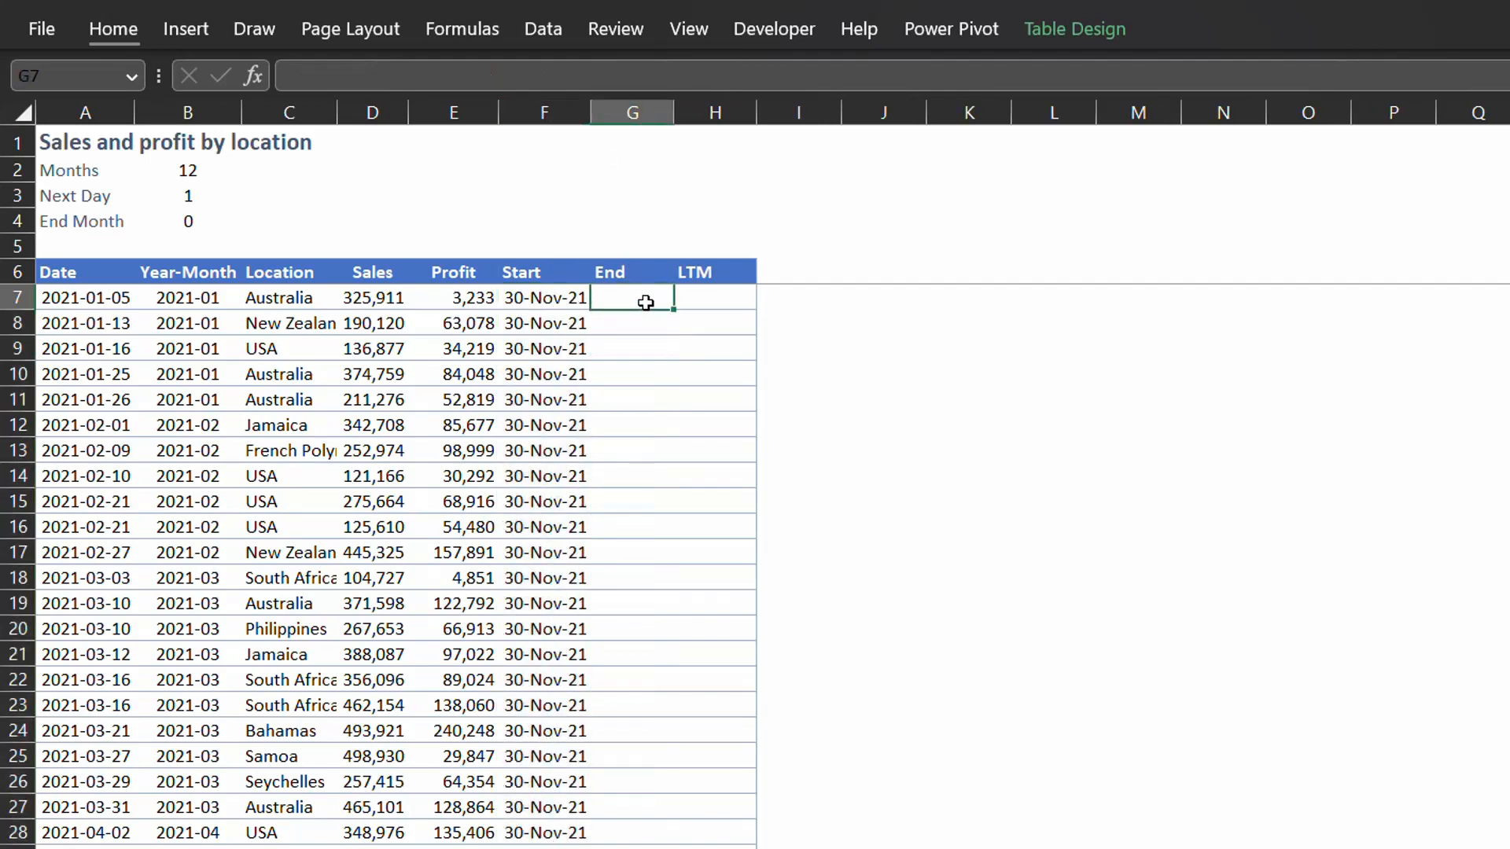
Extend the Start column formula by adding the Next Day input, giving =EOMONTH(MAX([Date]),-$B$2)+$B$3
left_click(582, 298)
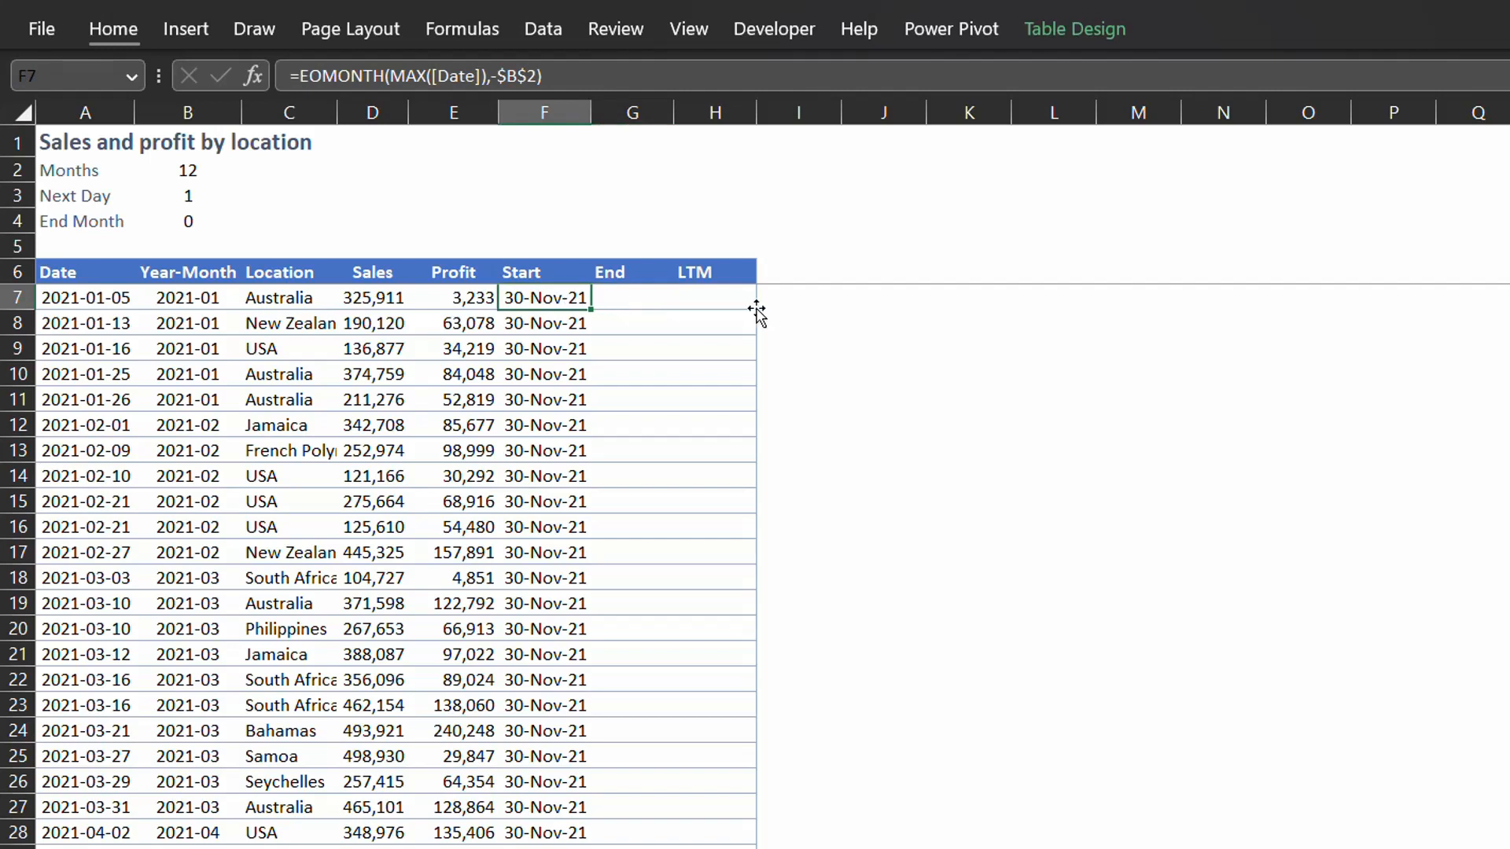
key("F2")
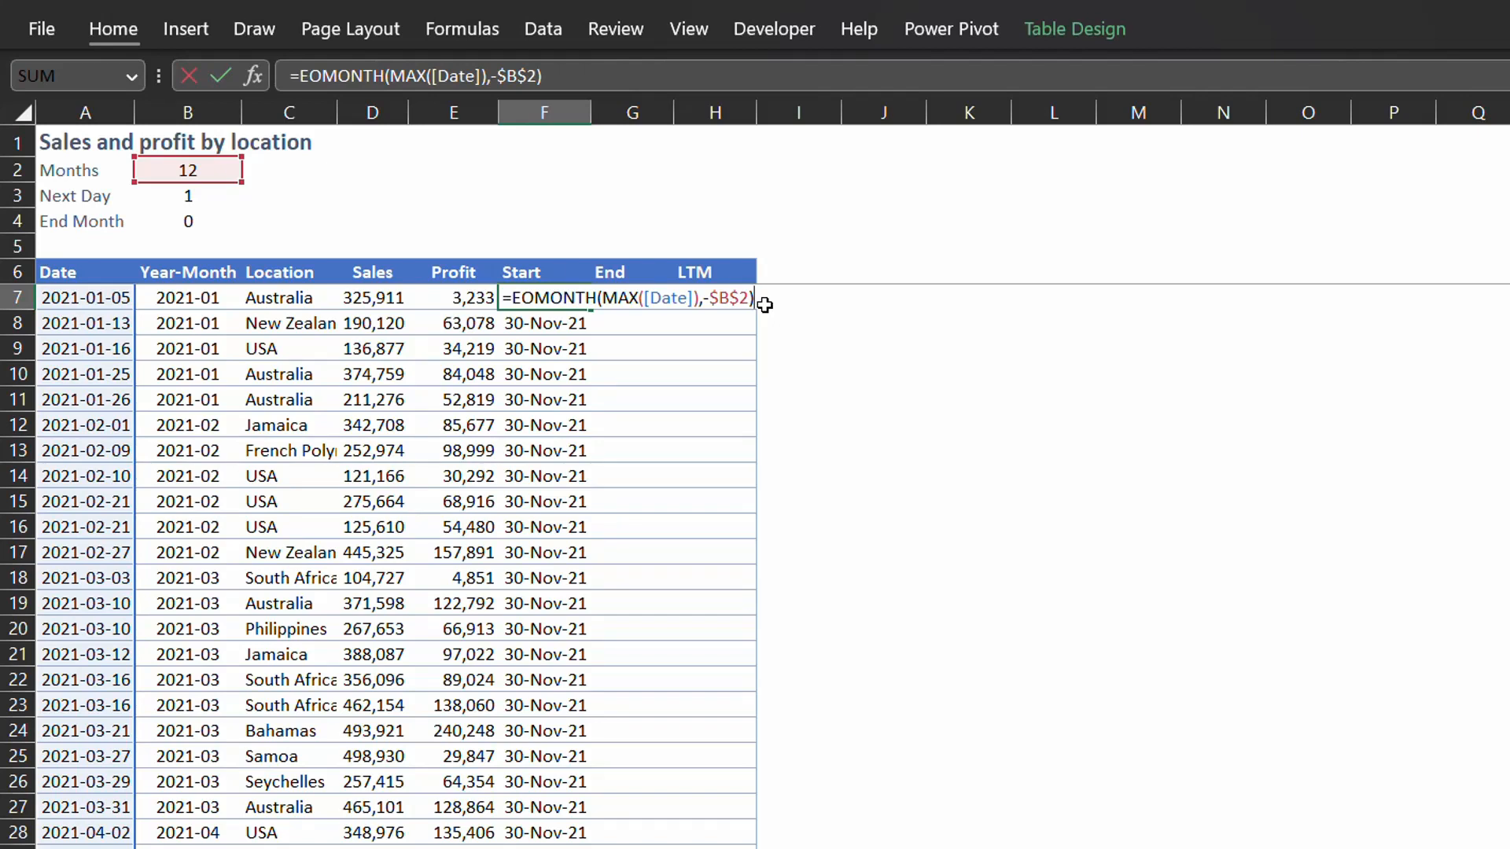
type("+")
left_click(206, 197)
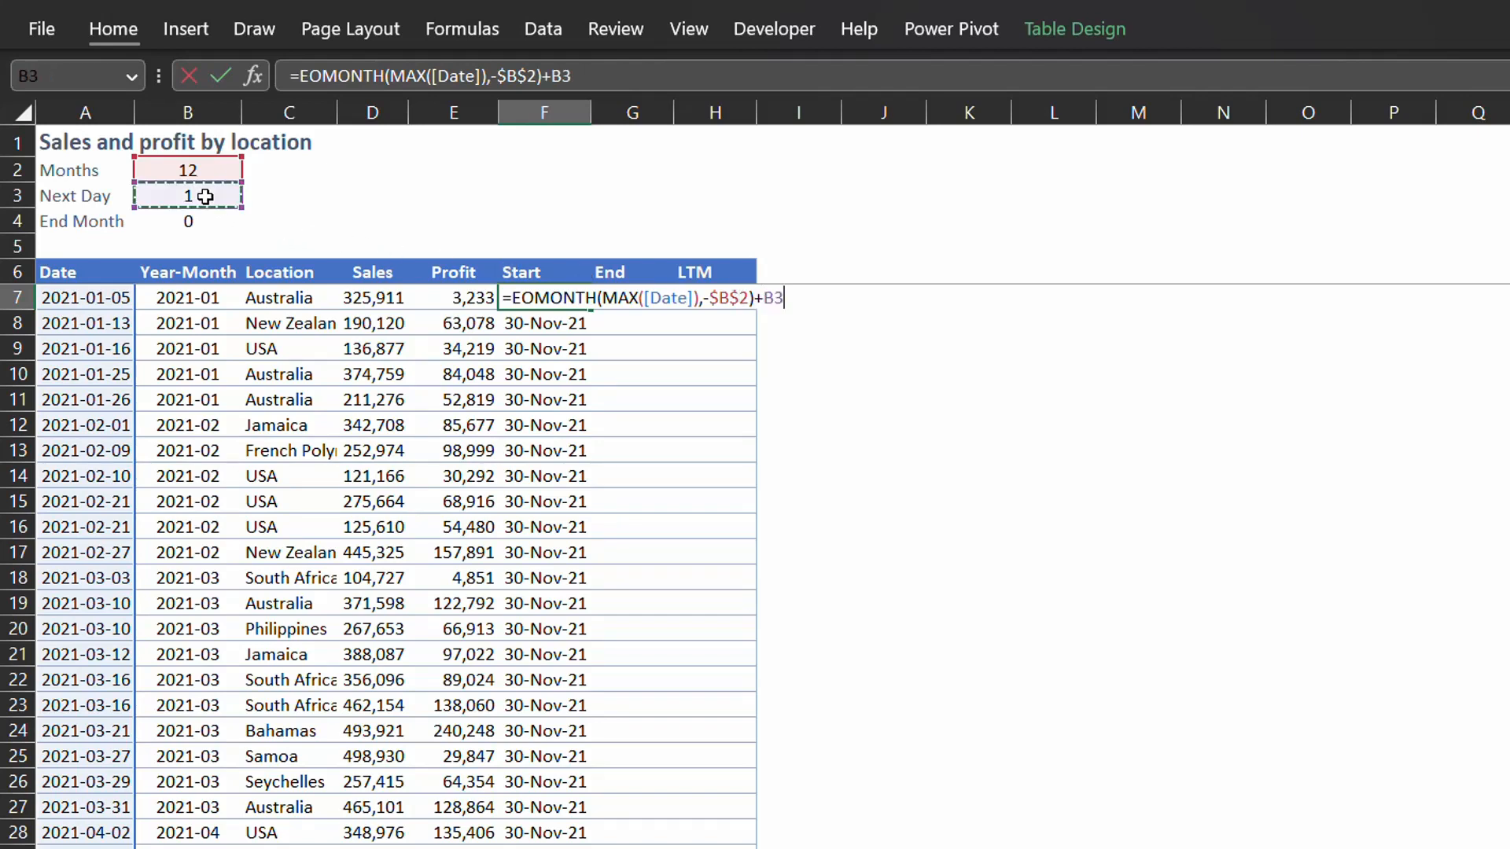
key("F4")
key("ctrl+Return")
key("ctrl+Return")
Fill the End column with the formula =EOMONTH(MAX([Date]),$B$4), using the End Month input as an absolute reference
left_click(656, 299)
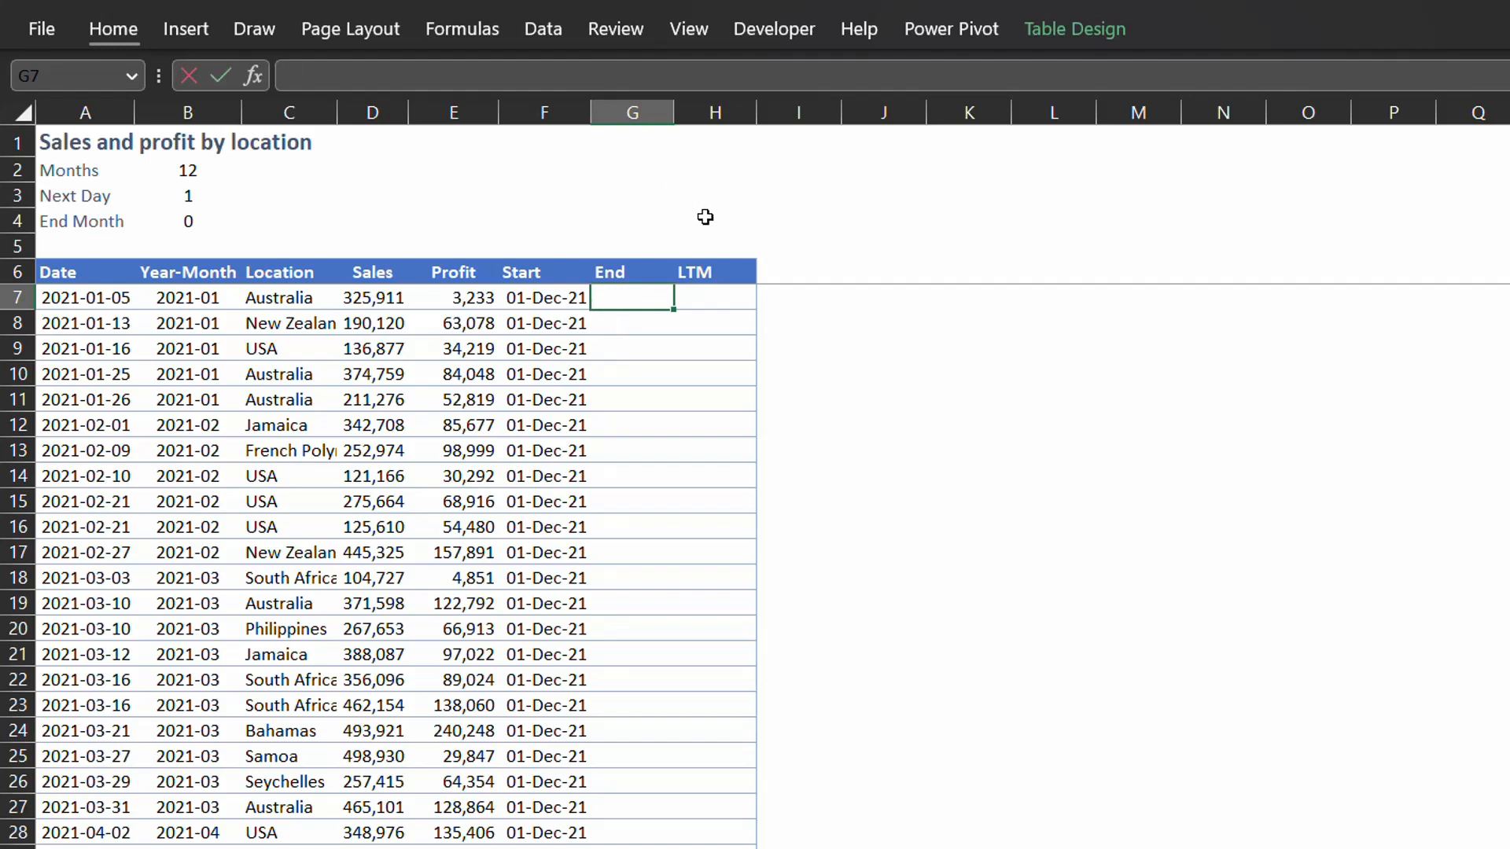
type("=eo")
key("Tab")
type("max")
key("Tab")
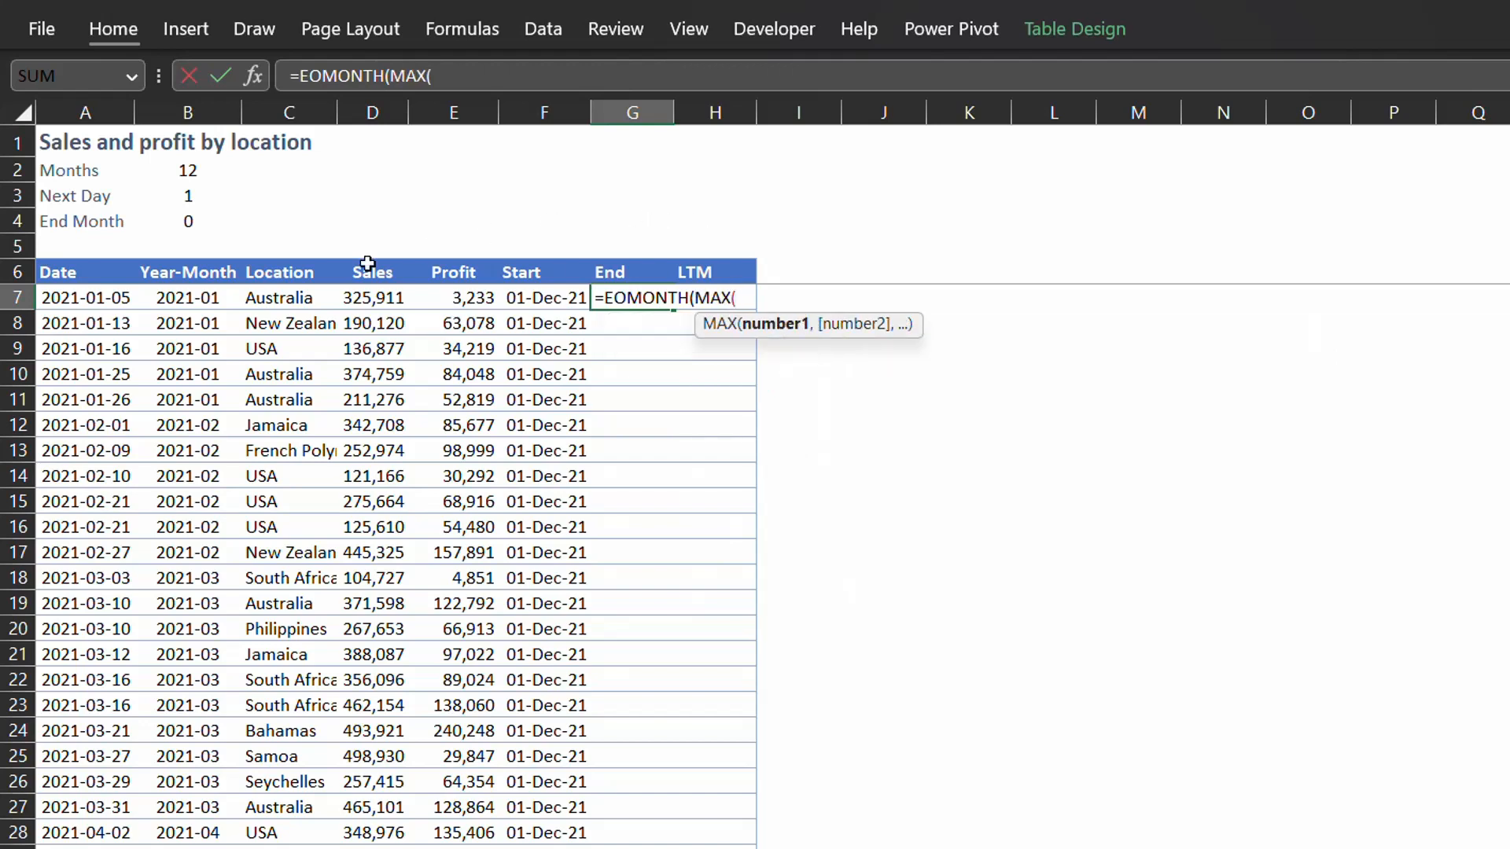
left_click(83, 262)
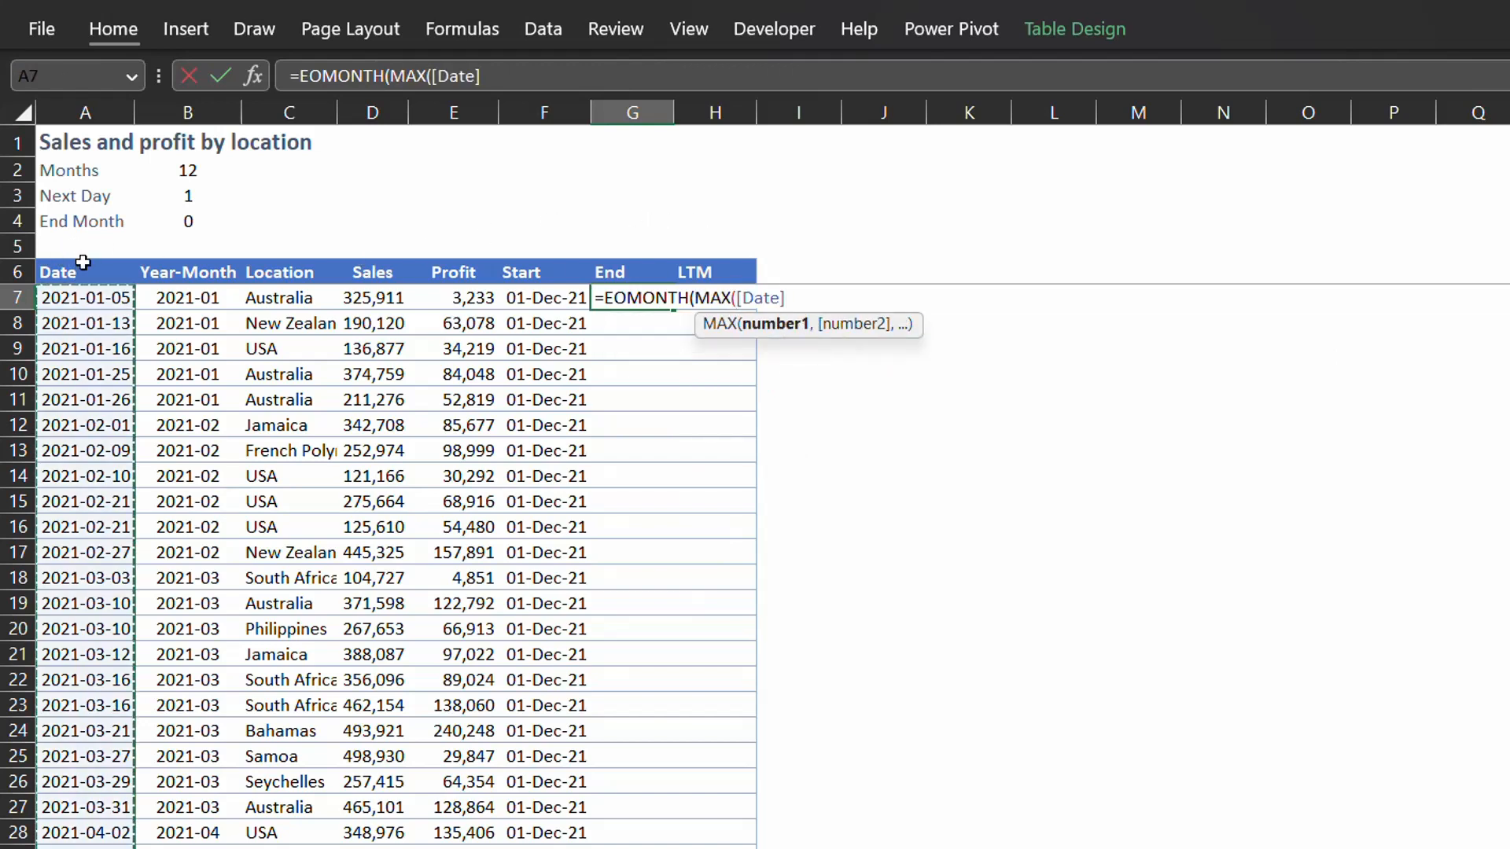
type("),")
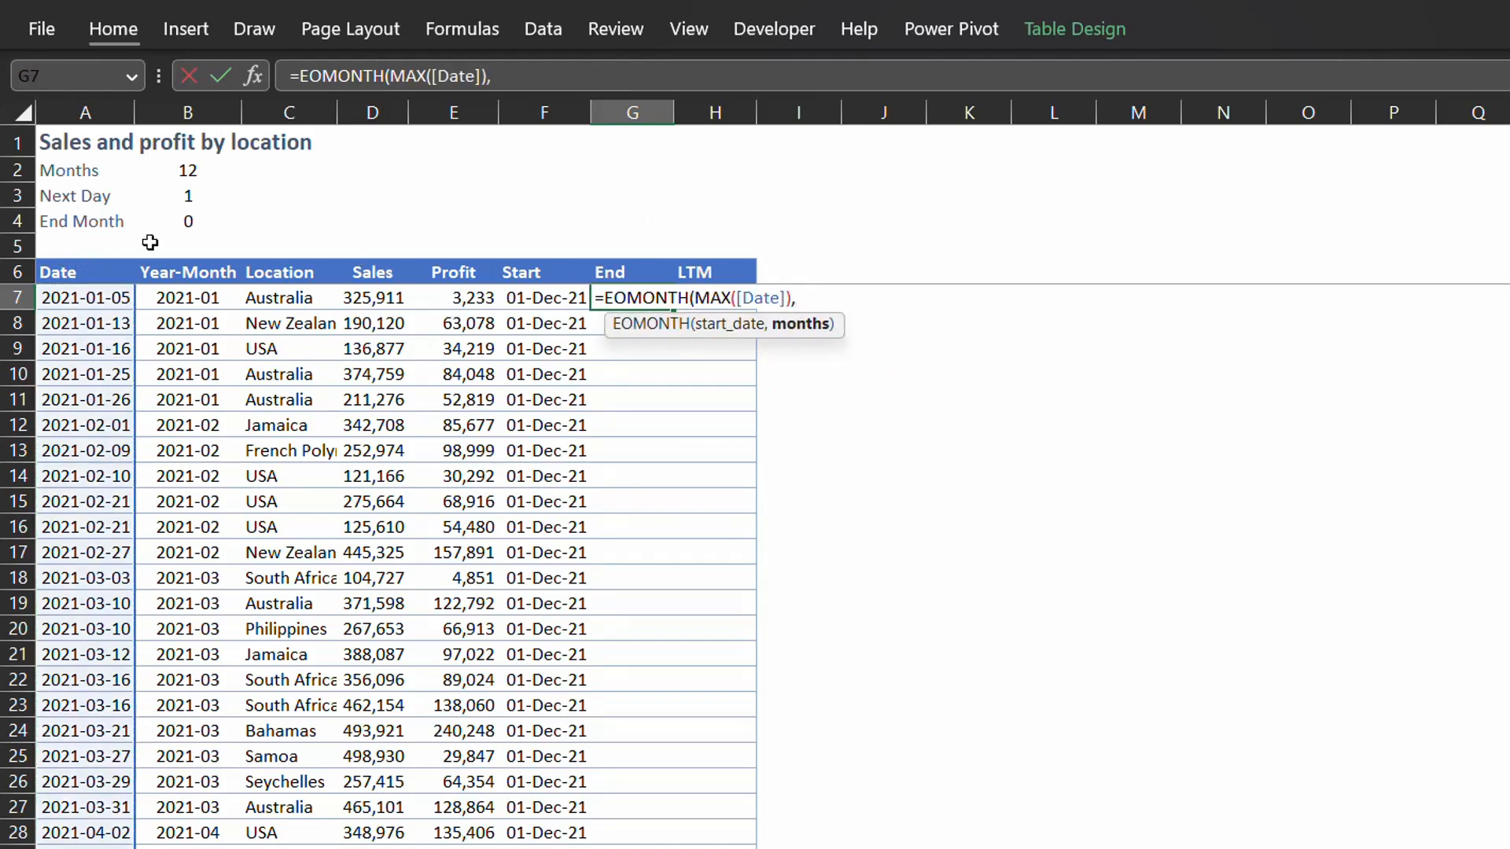
left_click(186, 217)
key("F4")
key("F4")
key("F4")
key("F4")
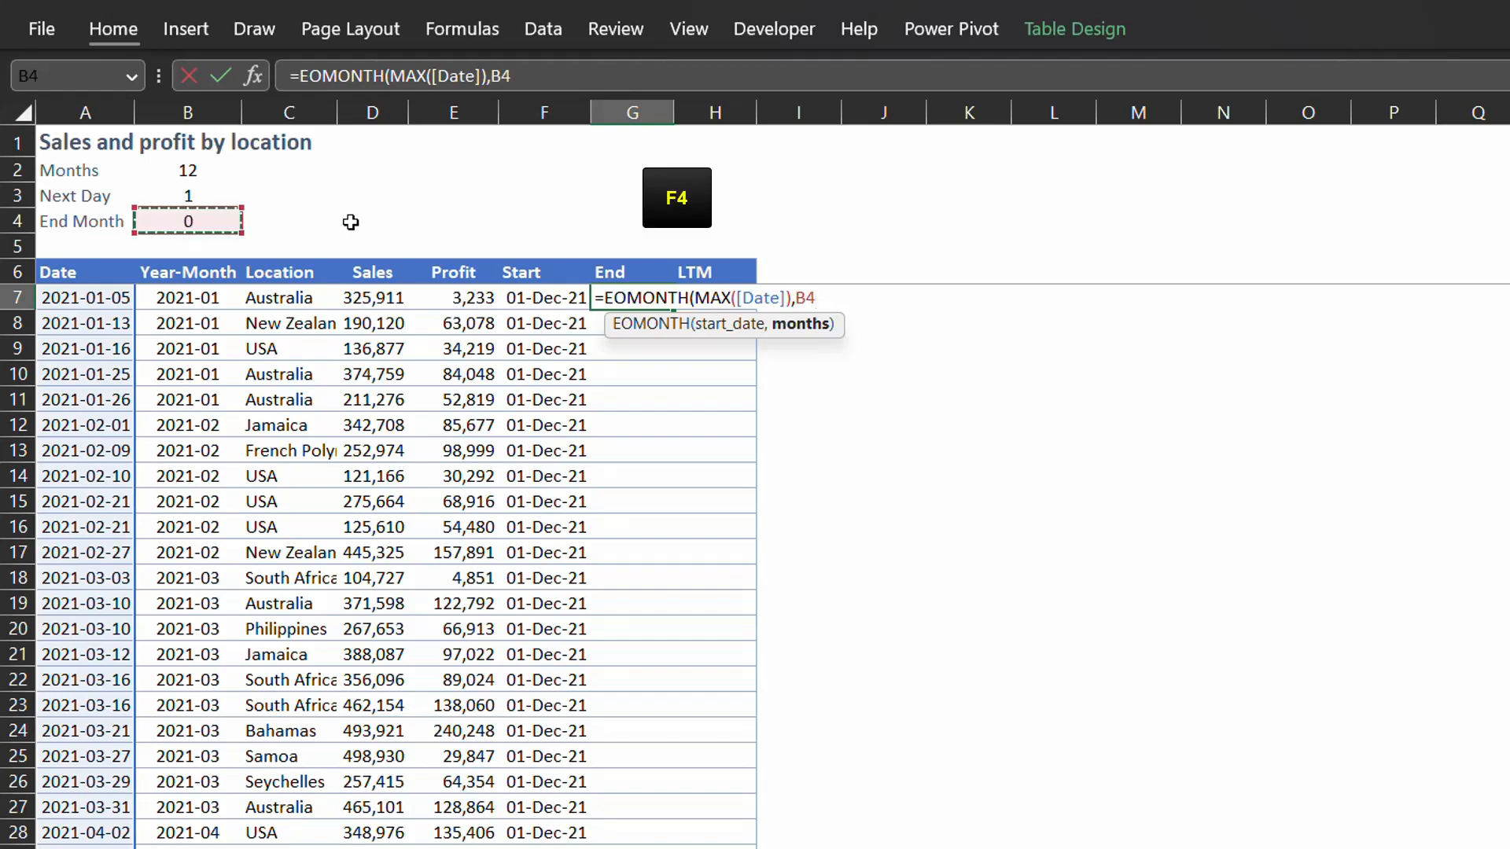
key("F4")
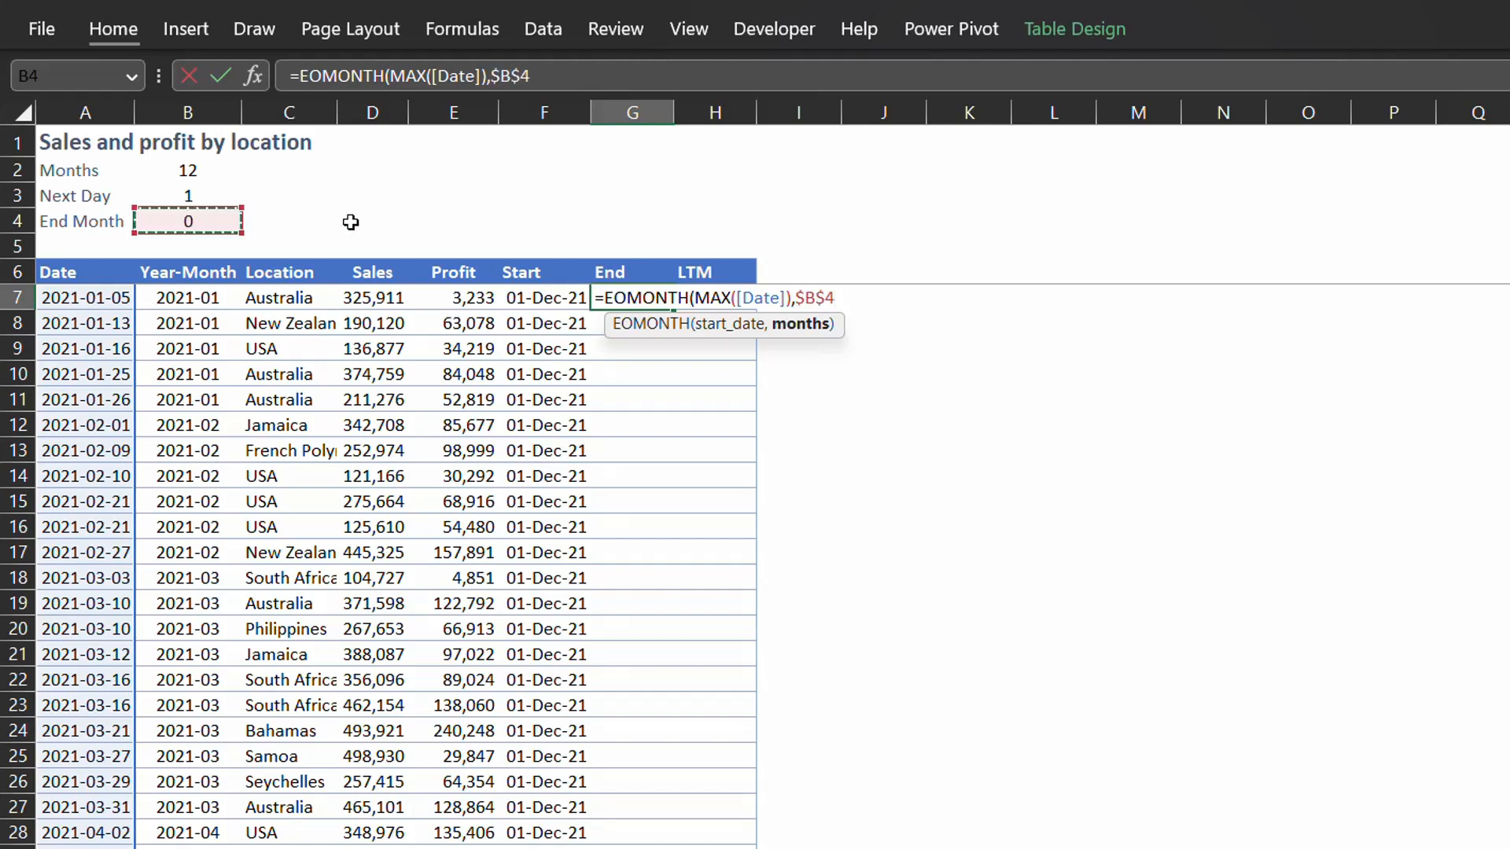
type(")")
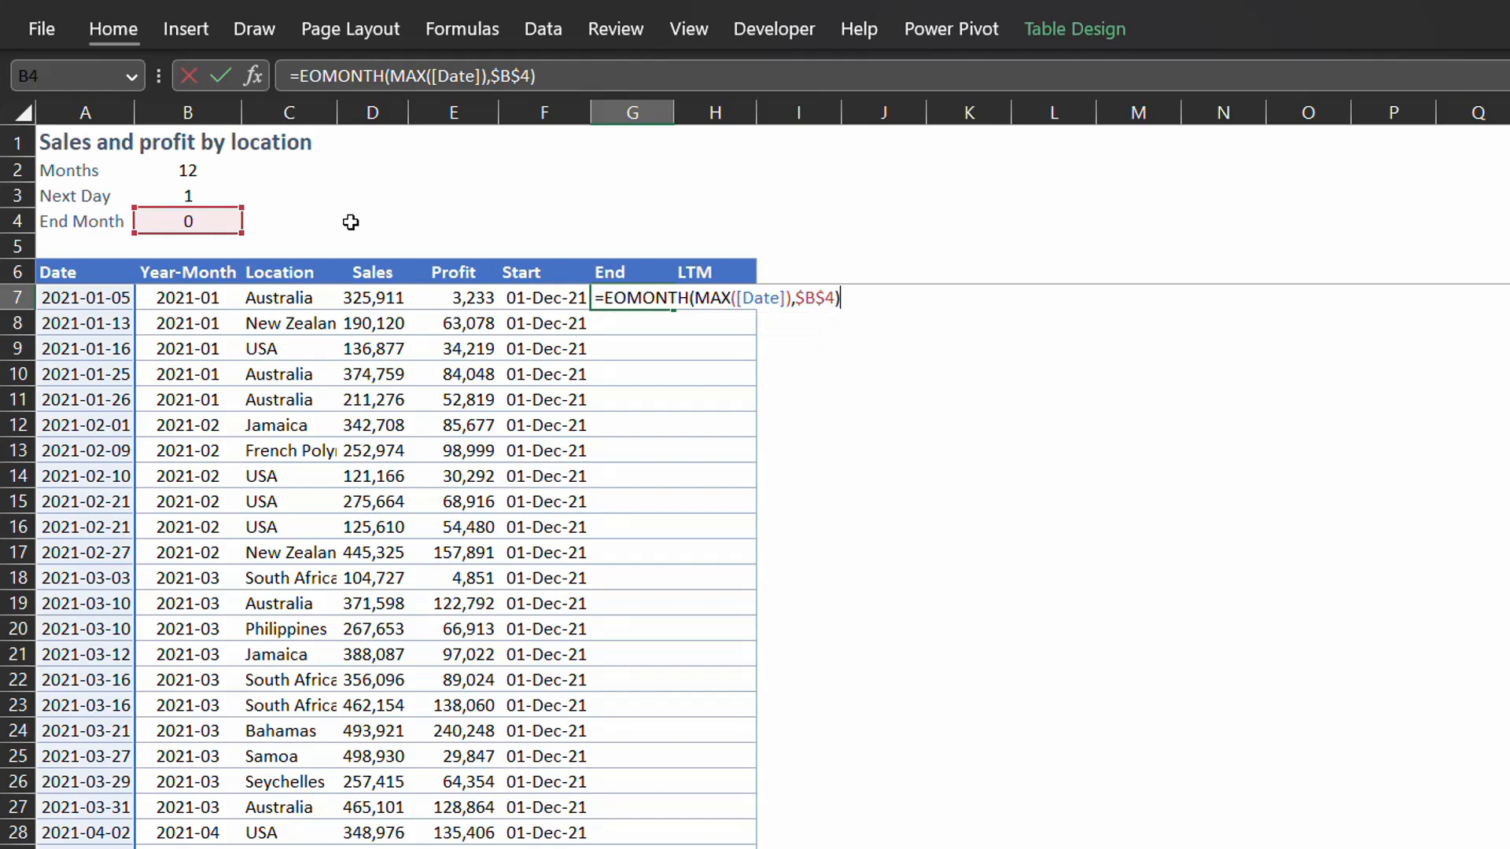
key("Return")
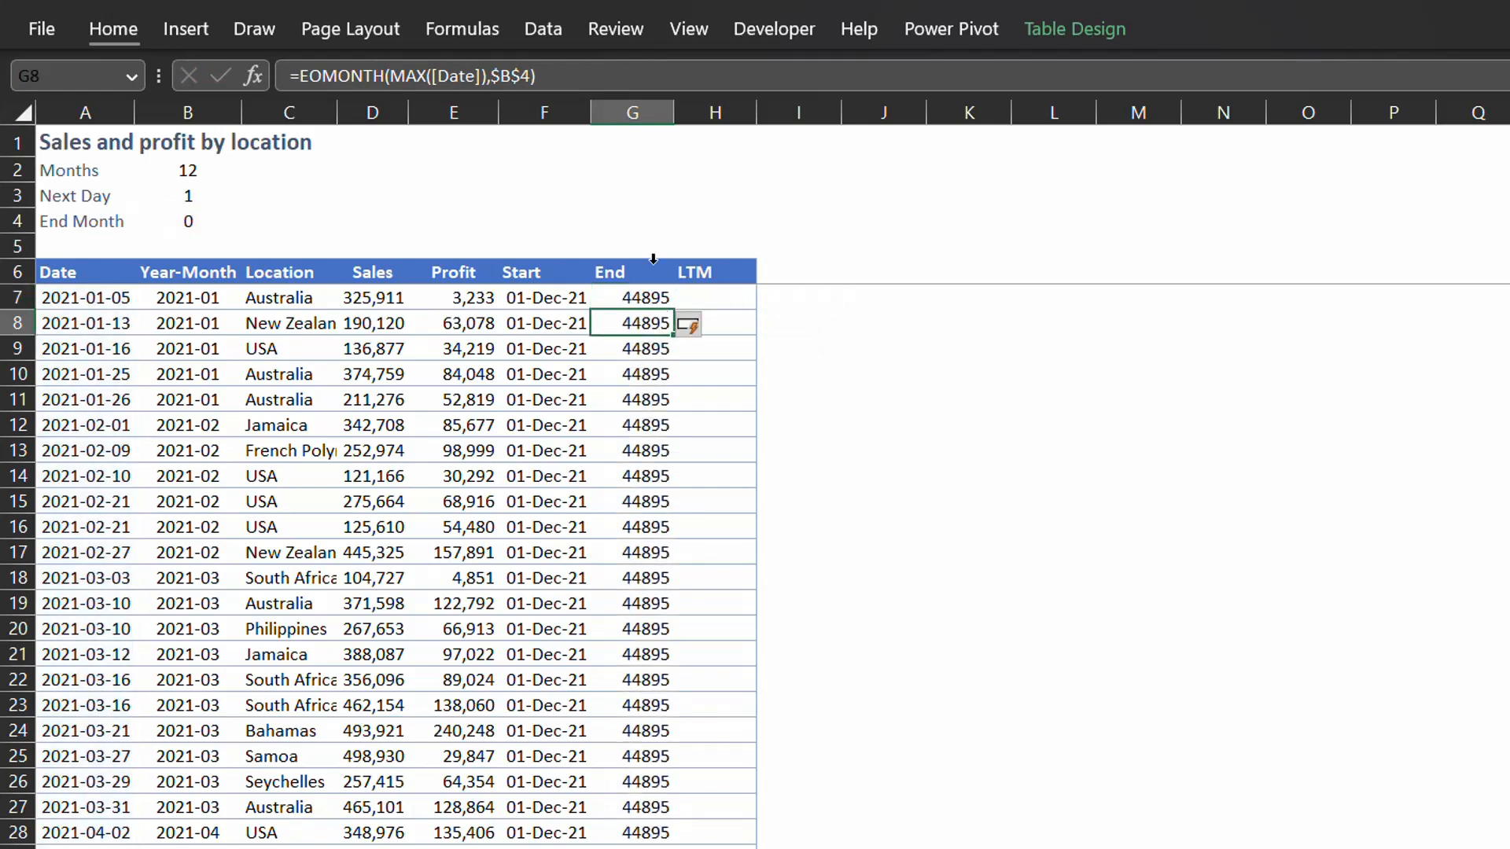
Format the End column values as day-month-year dates and widen the End and LTM columns slightly
left_click(653, 259)
key("ctrl+shift+3")
double_click(674, 112)
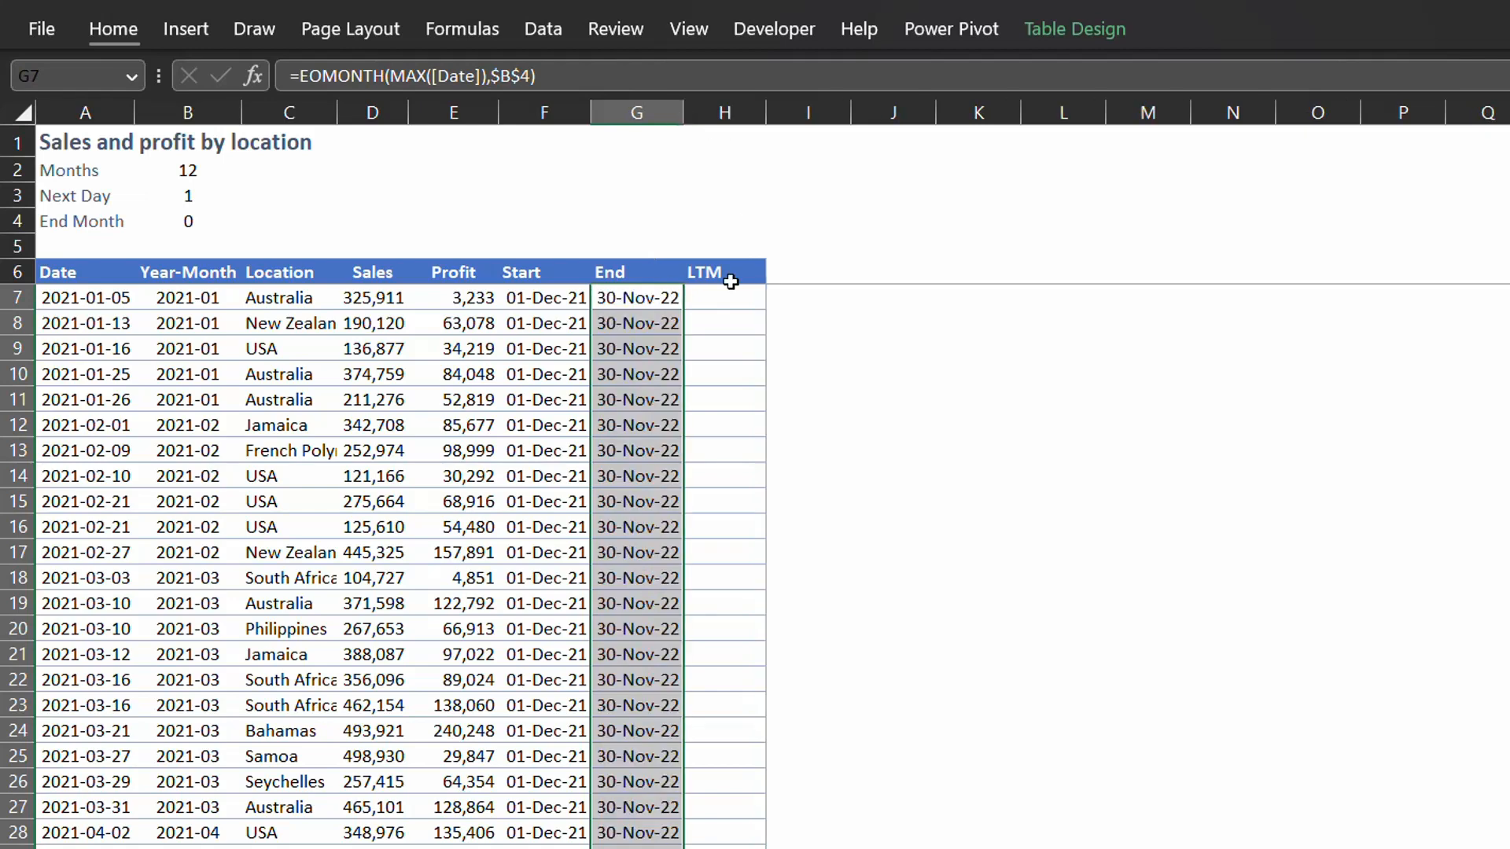
left_click(727, 293)
left_click_drag(766, 112, 777, 113)
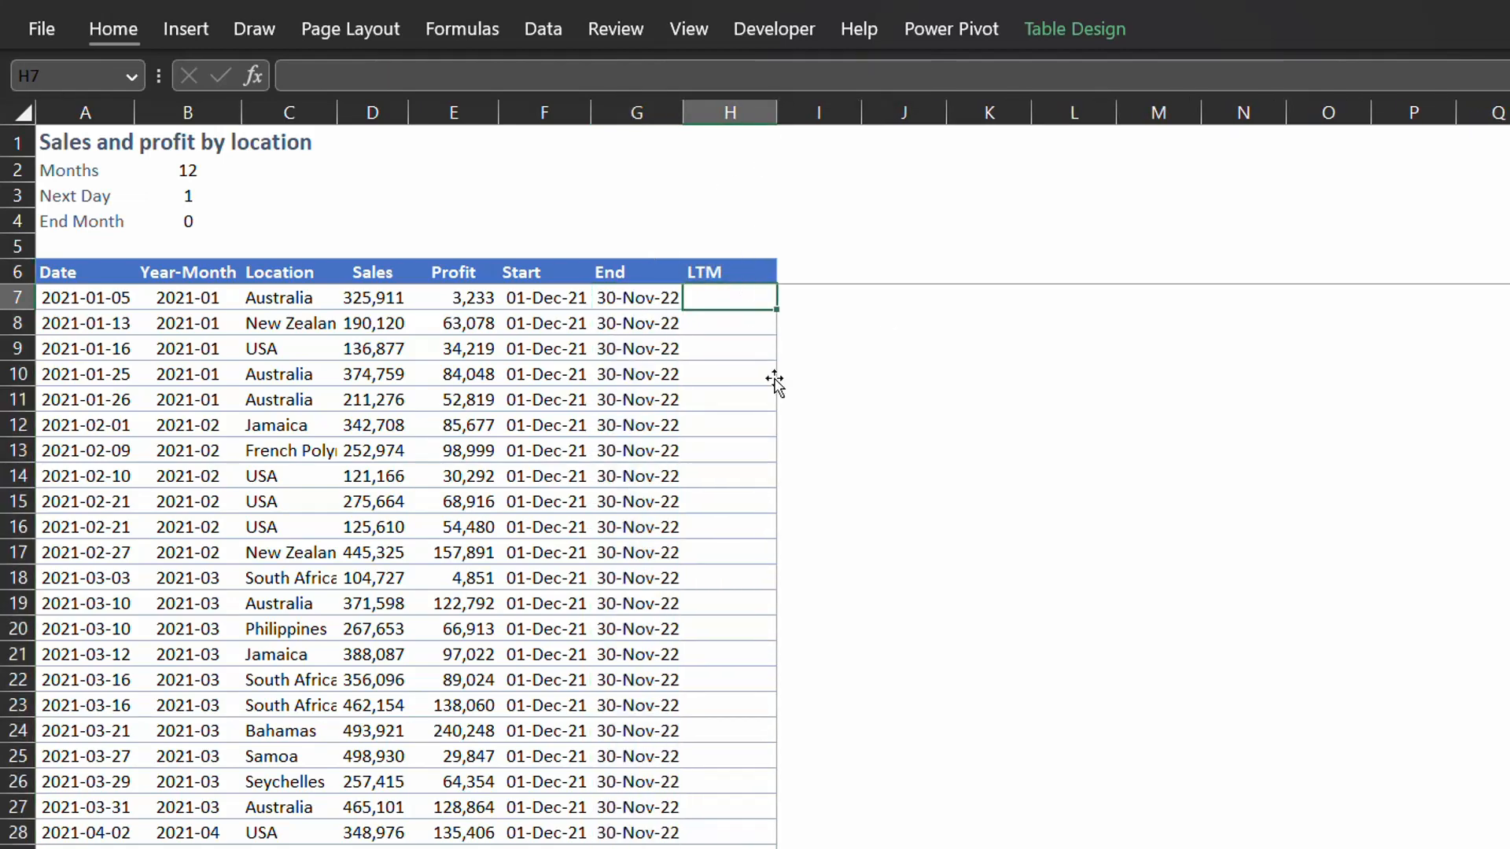
type("=and")
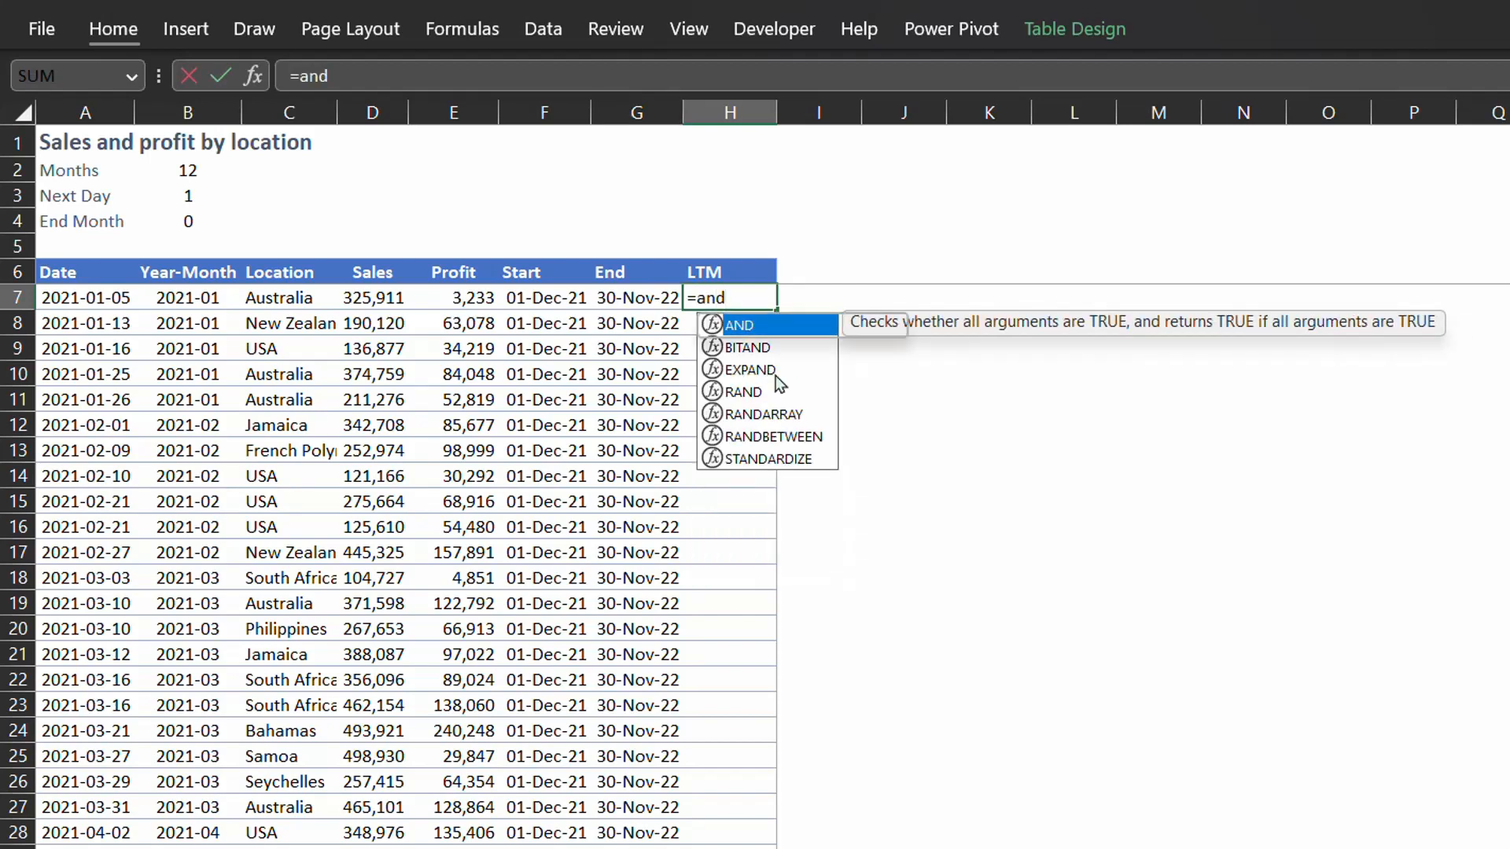
key("Tab")
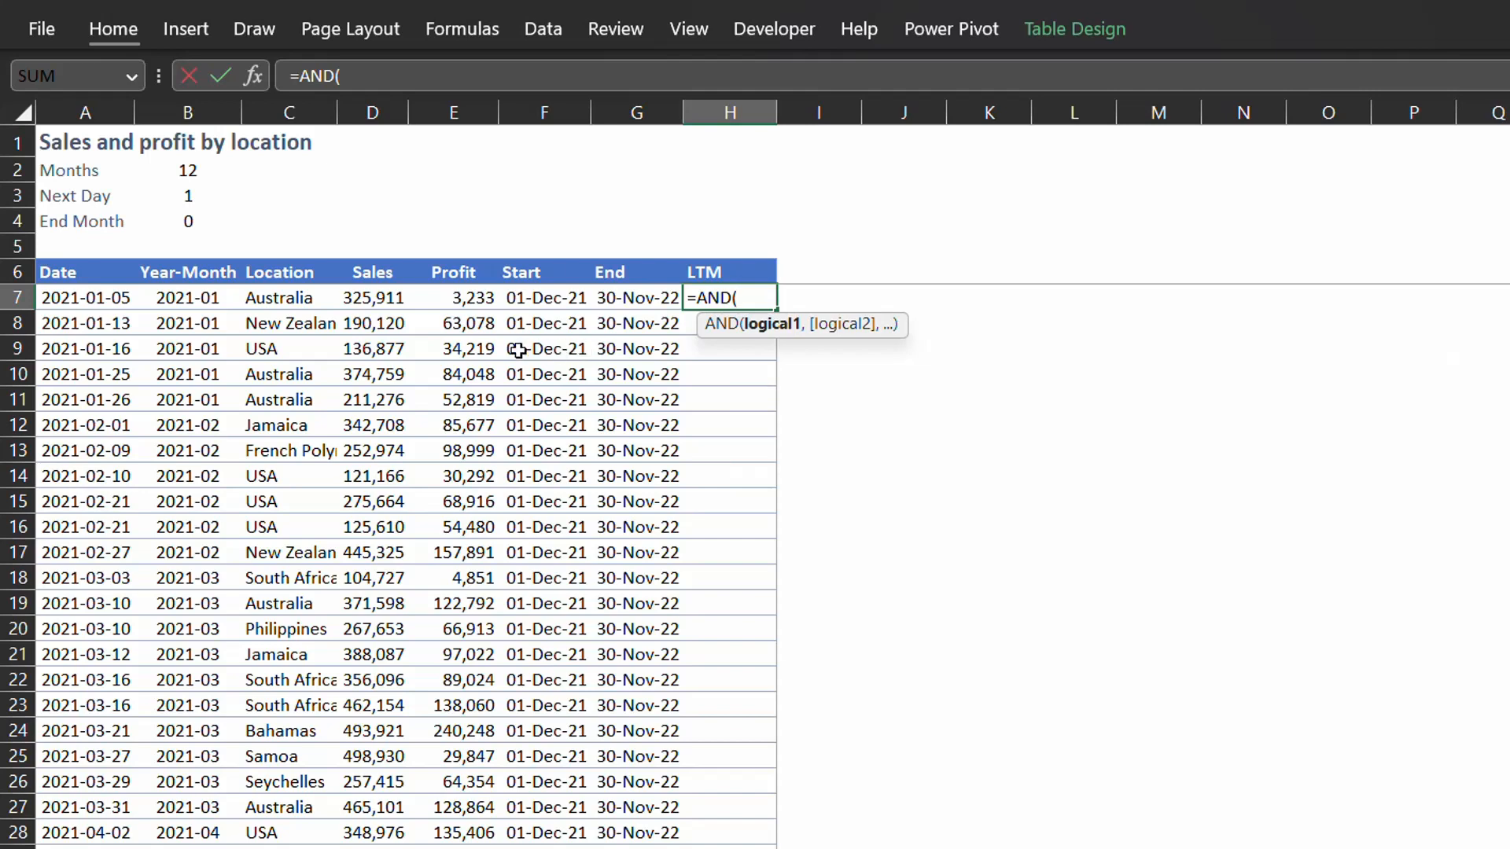
left_click(115, 297)
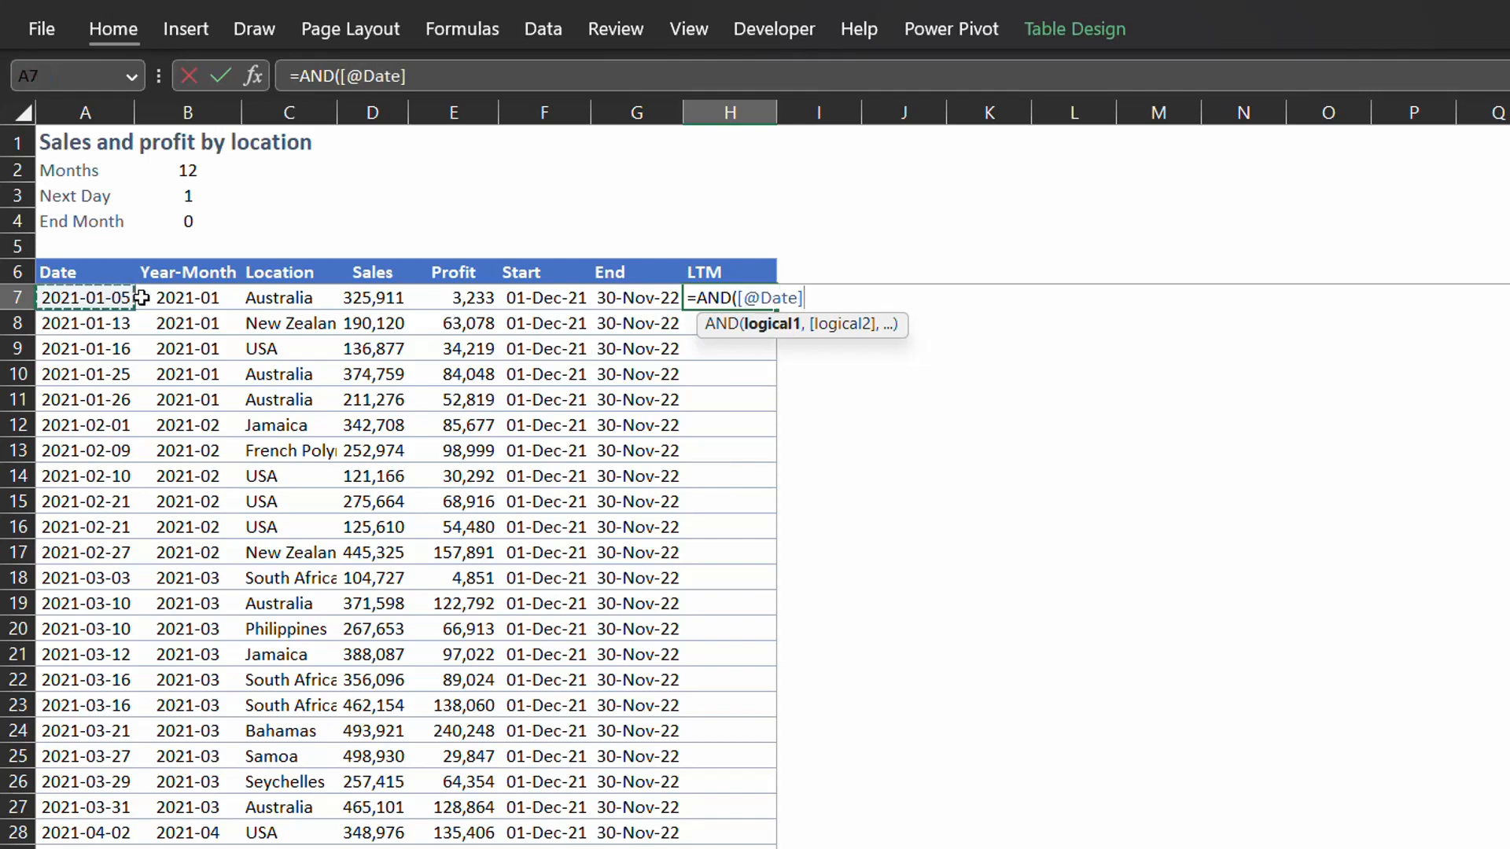
type(">=")
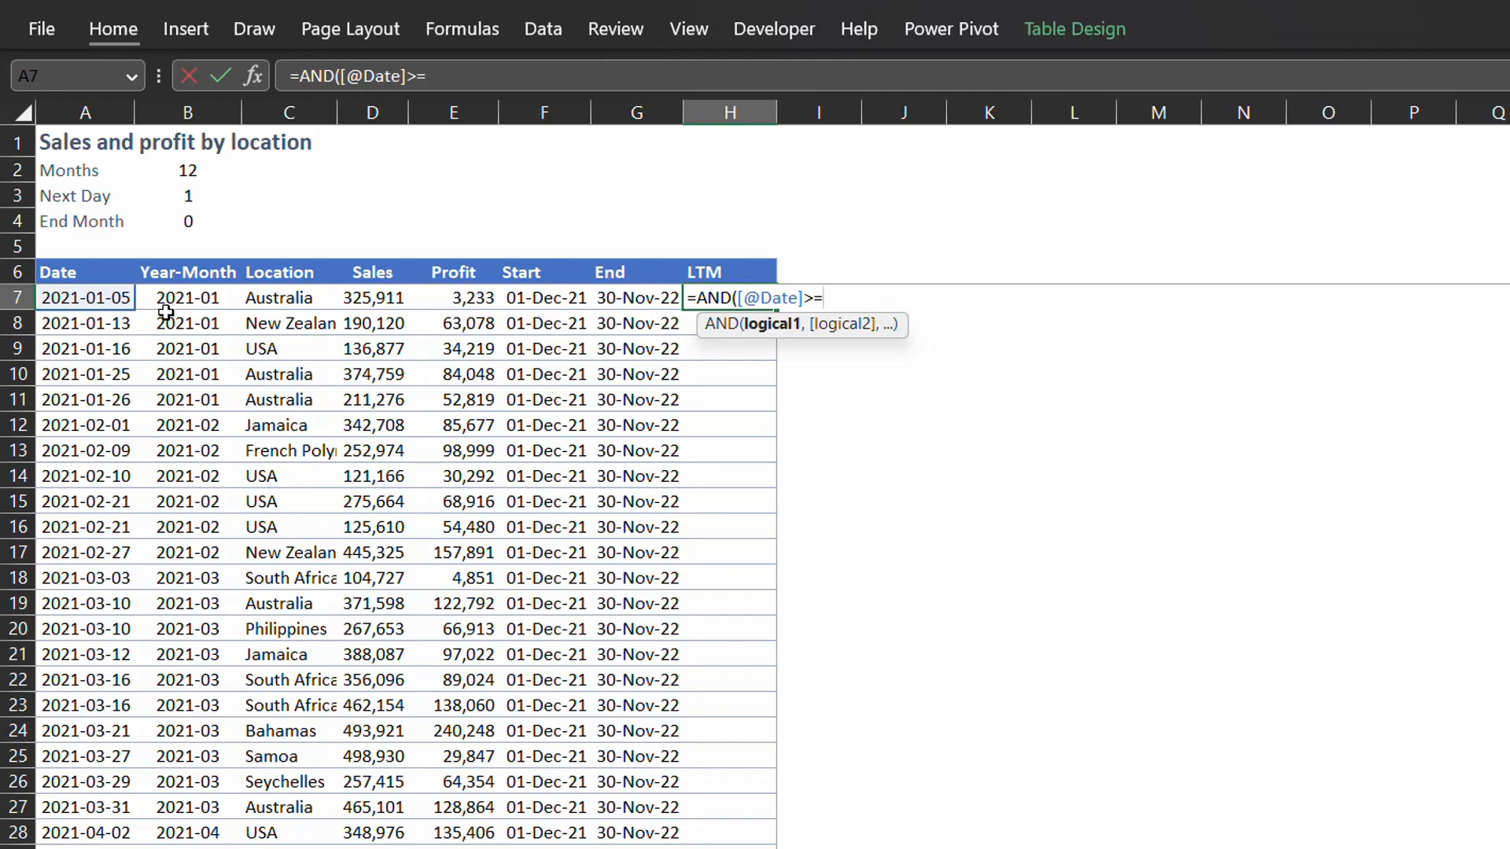
left_click(512, 299)
type(",")
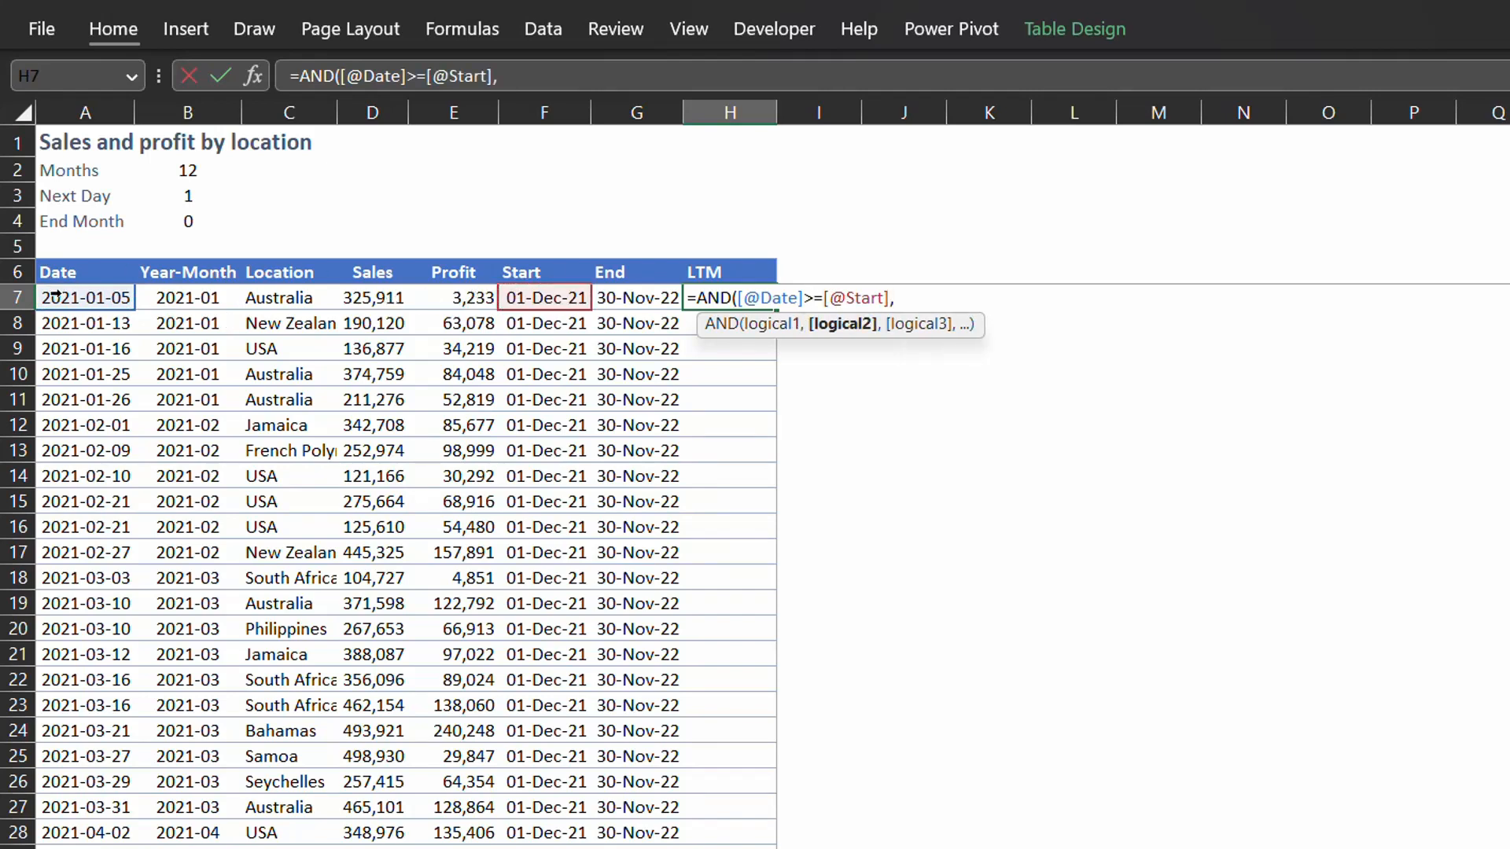
left_click(69, 297)
type("<=")
left_click(609, 309)
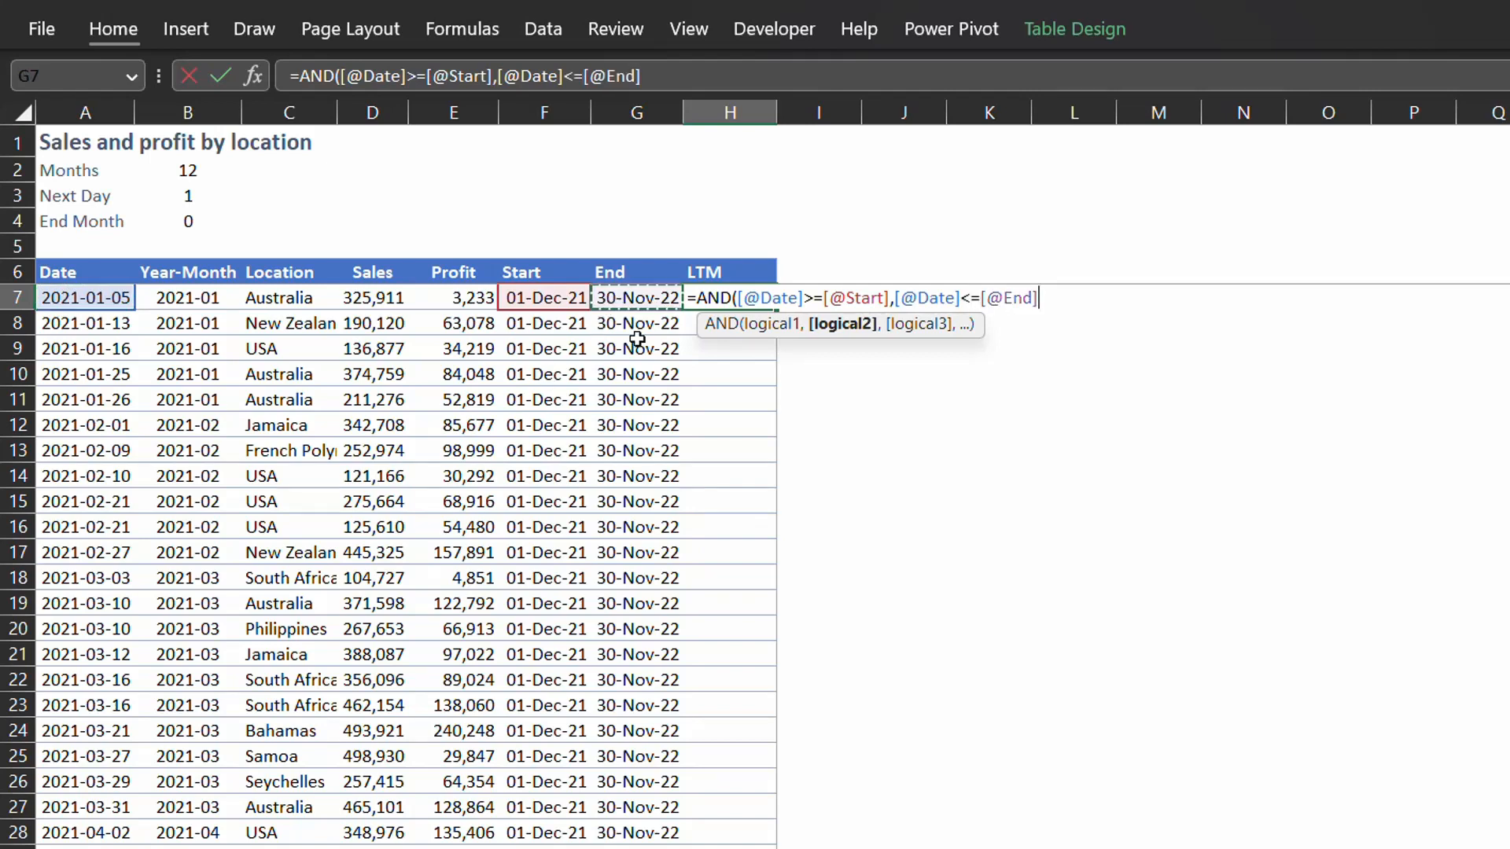
type(")")
key("Return")
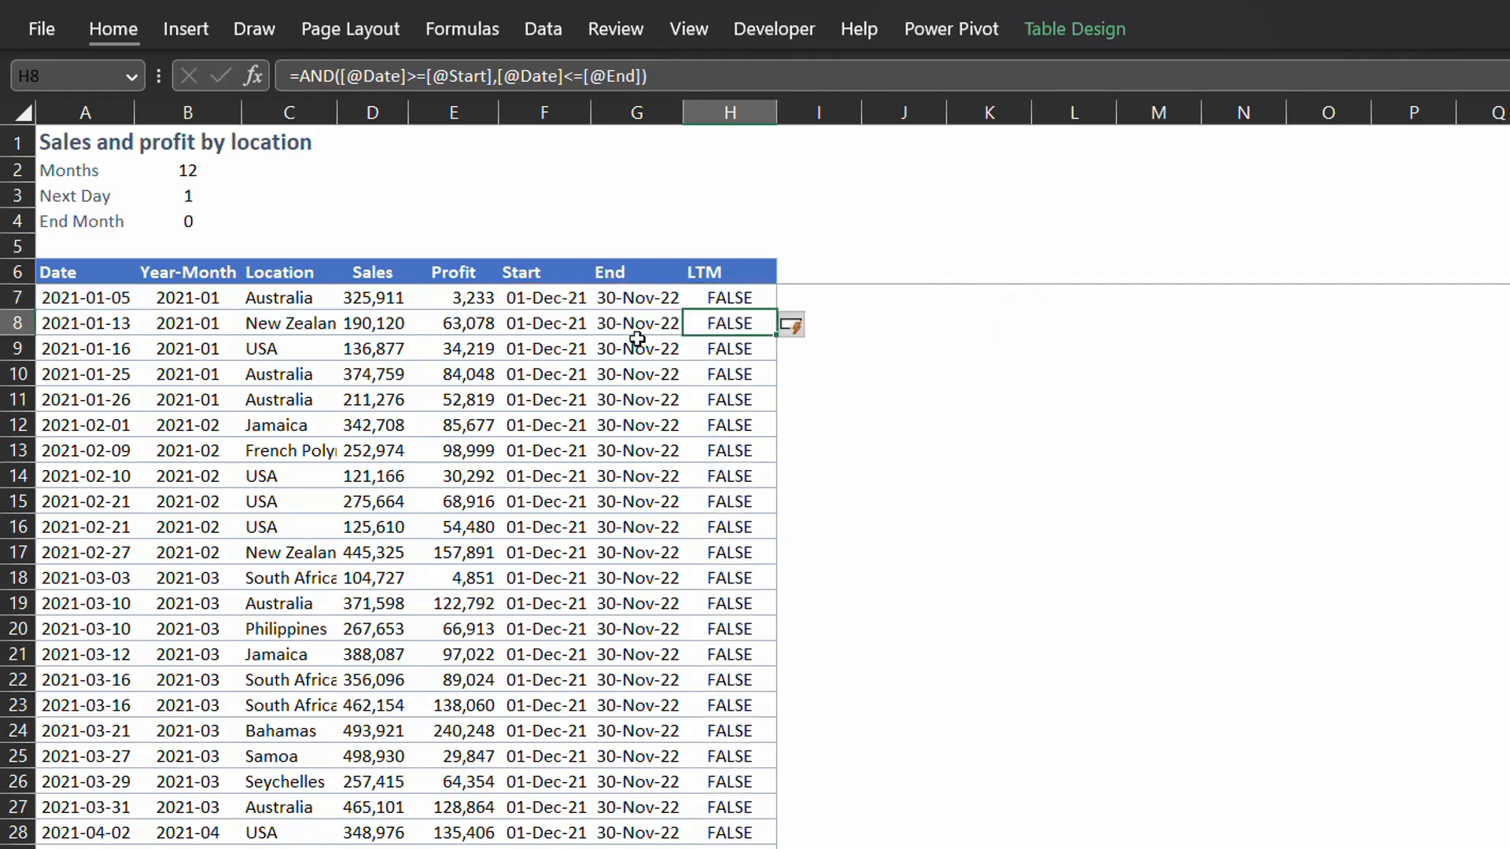
Test the Months input with a value of 5, and undo the change
left_click(192, 172)
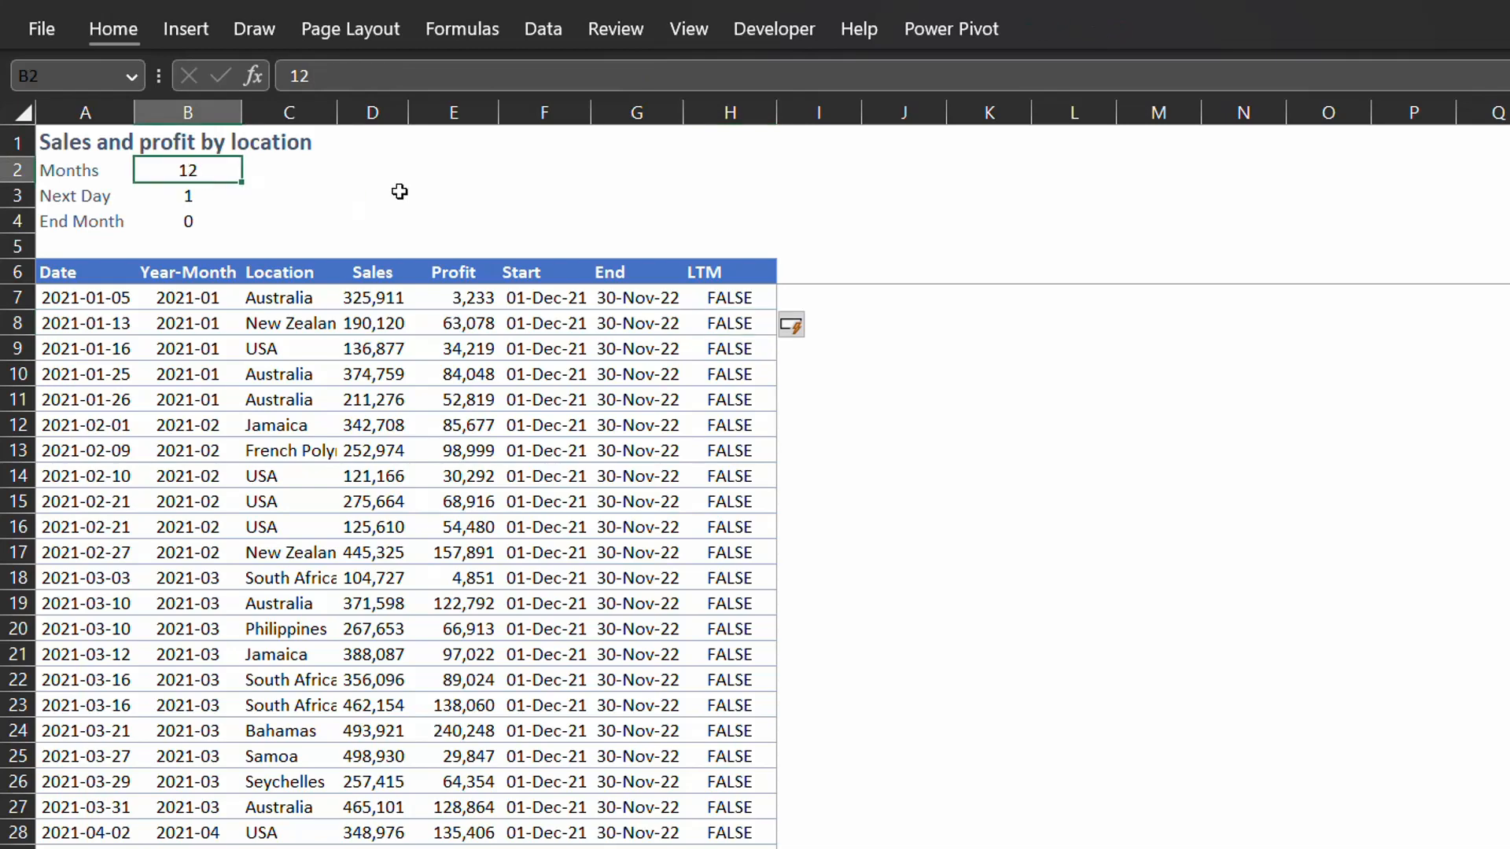
type("5")
key("Return")
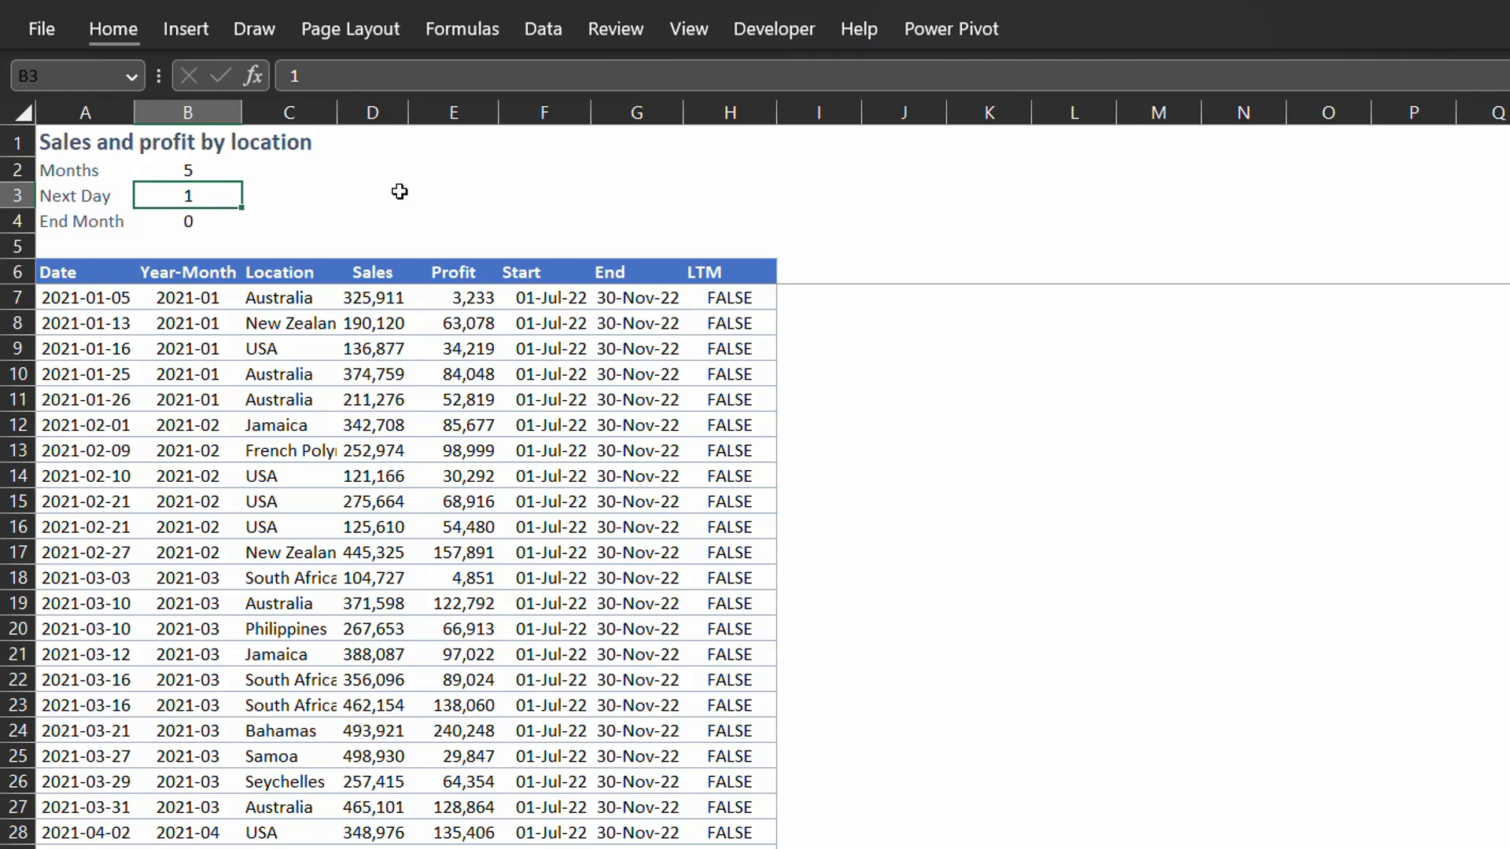
key("ctrl+z")
Insert a PivotTable from the tbl.Data table on the existing worksheet, placed at cell J6
left_click(613, 371)
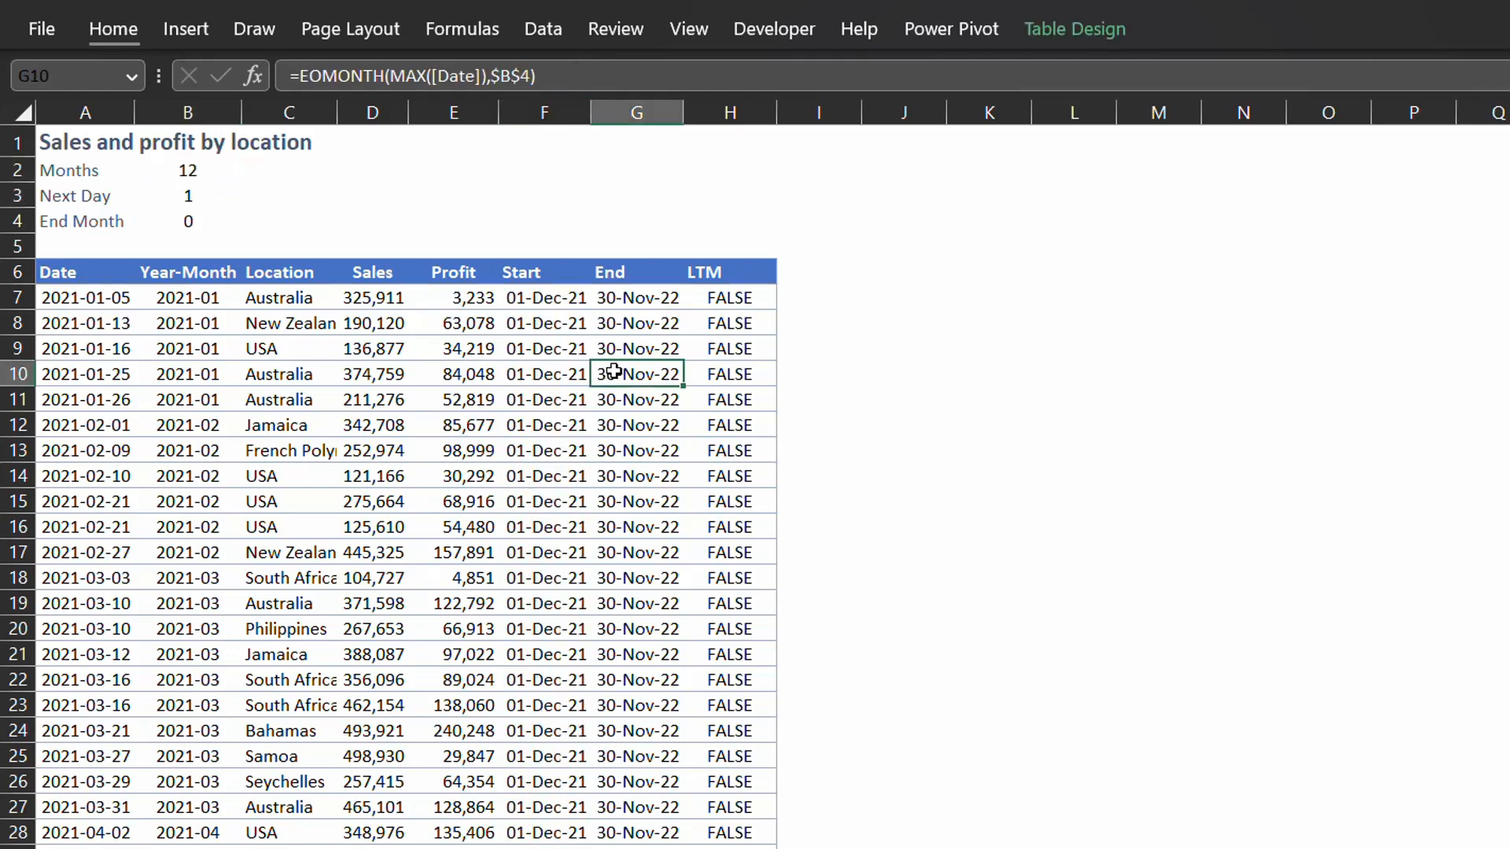
key("alt")
key("n")
key("v")
key("t")
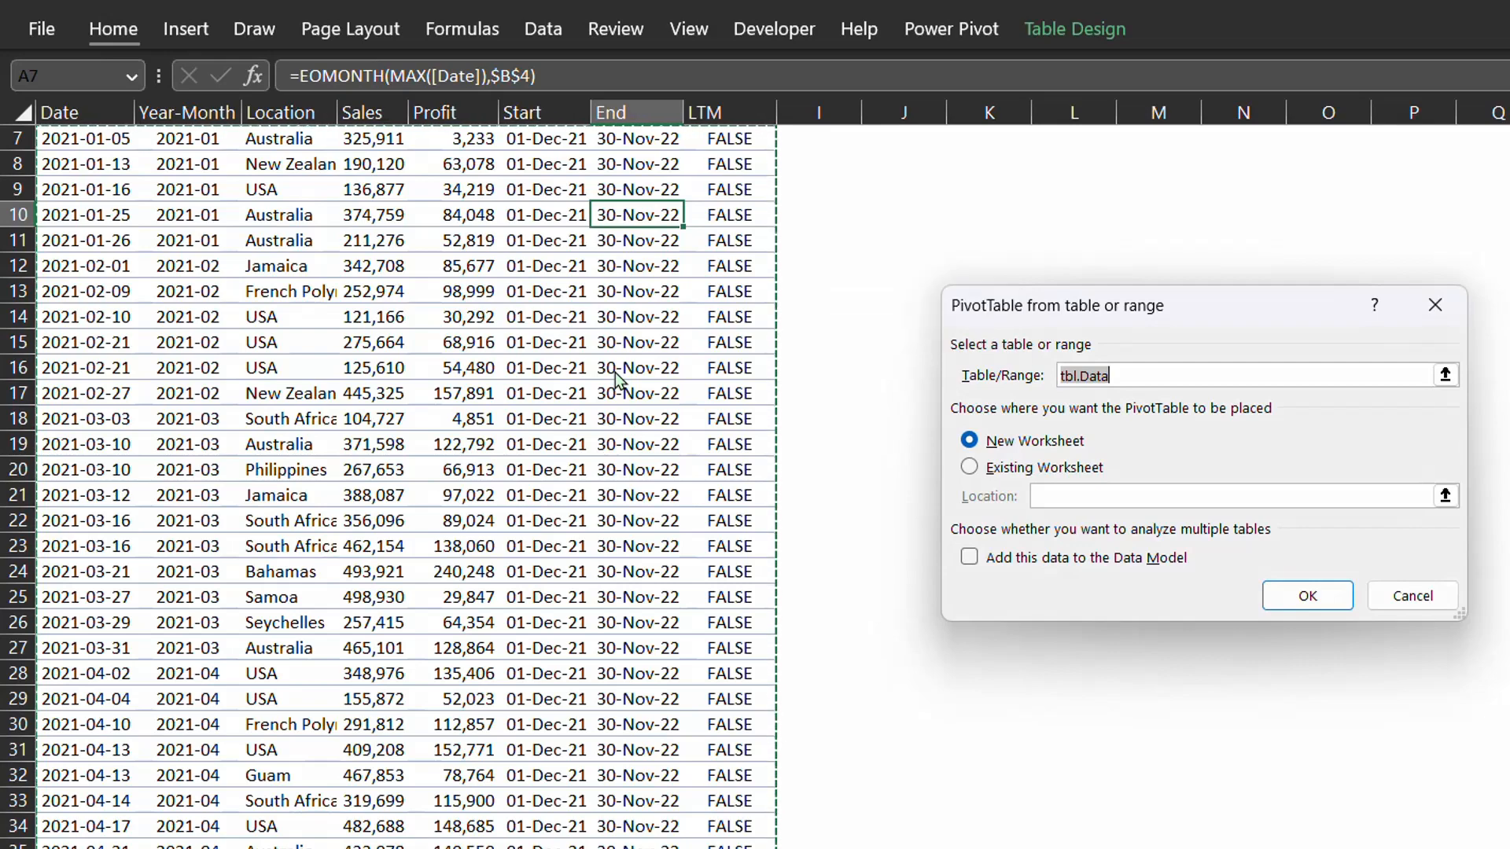
left_click(972, 467)
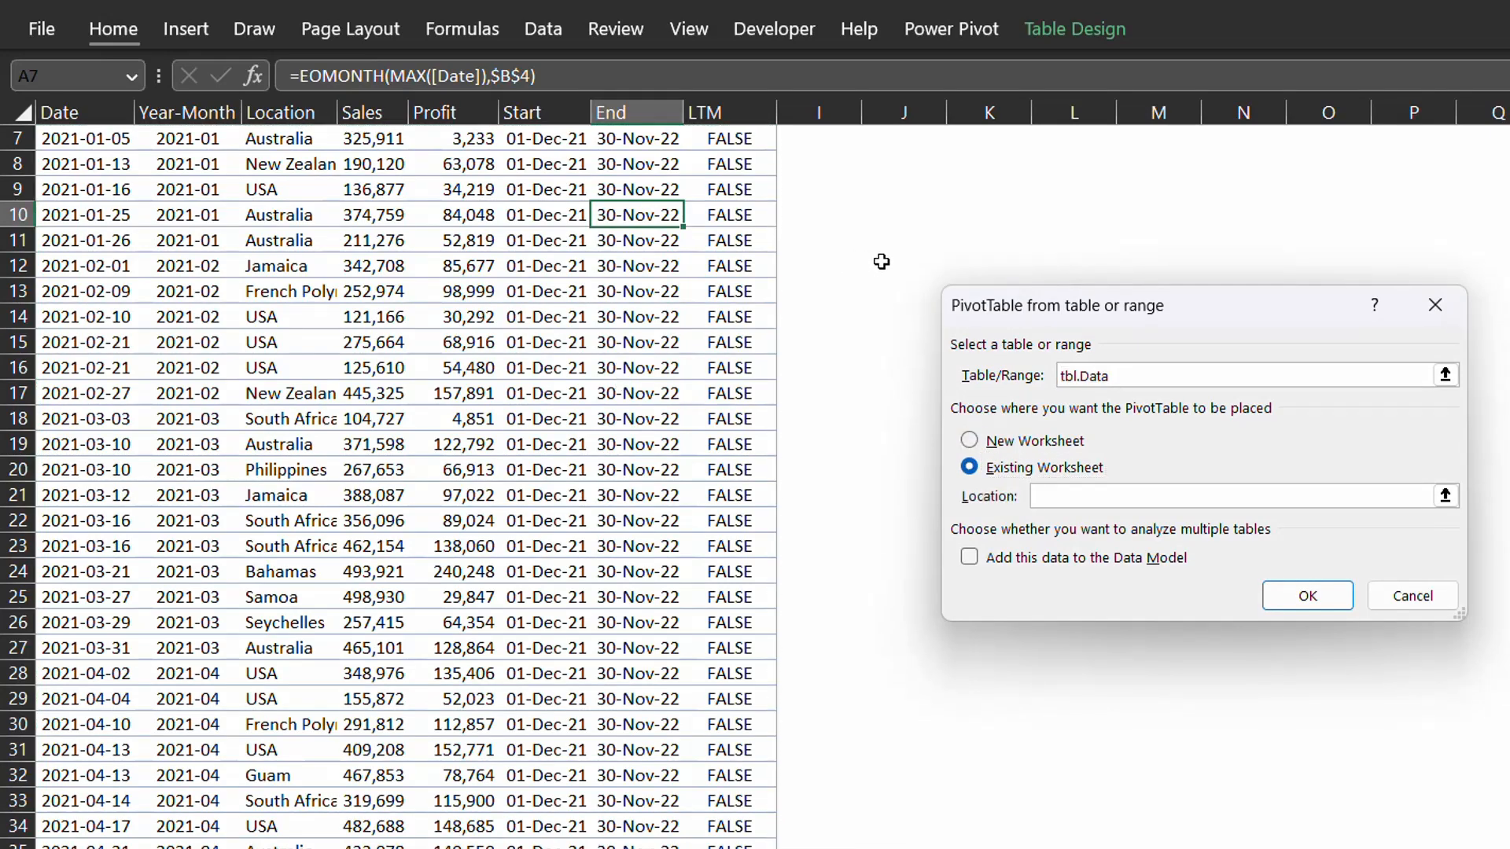
scroll(881, 260, "up", 2)
left_click(918, 269)
key("Return")
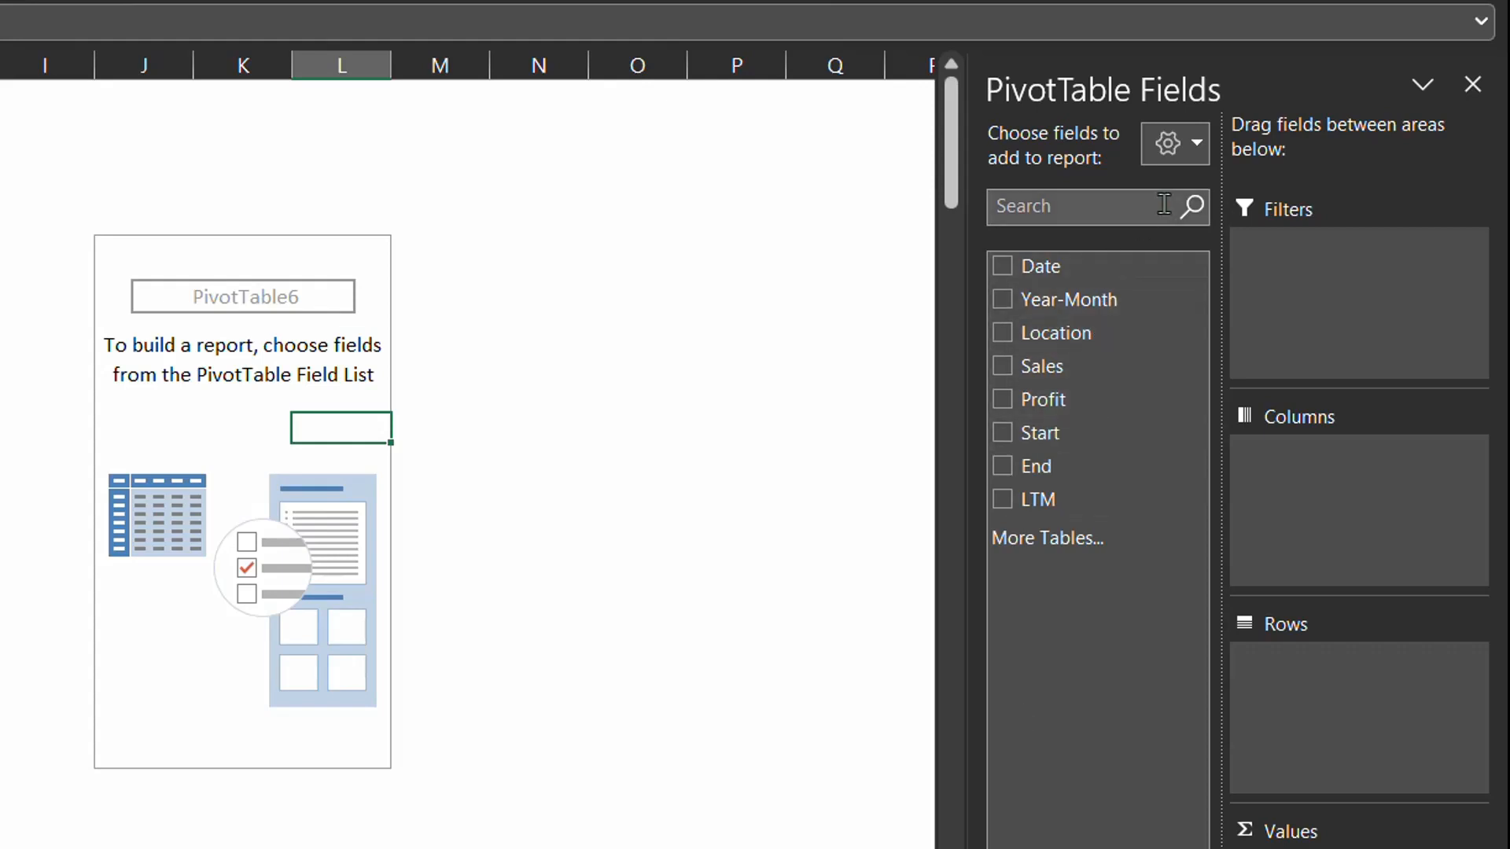
left_click(1187, 154)
left_click(1185, 153)
left_click(1184, 151)
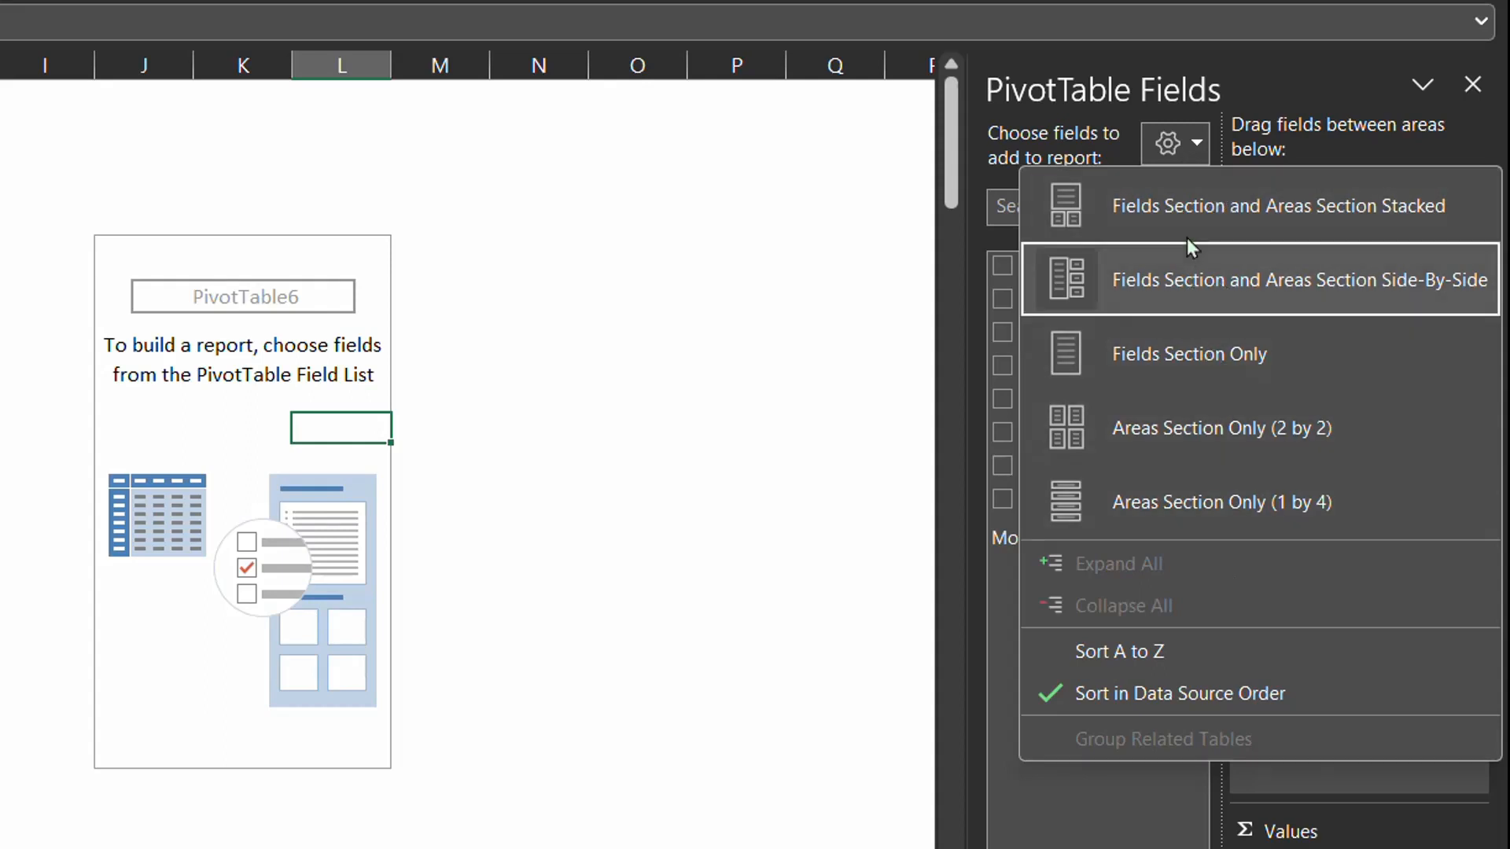
left_click(1186, 145)
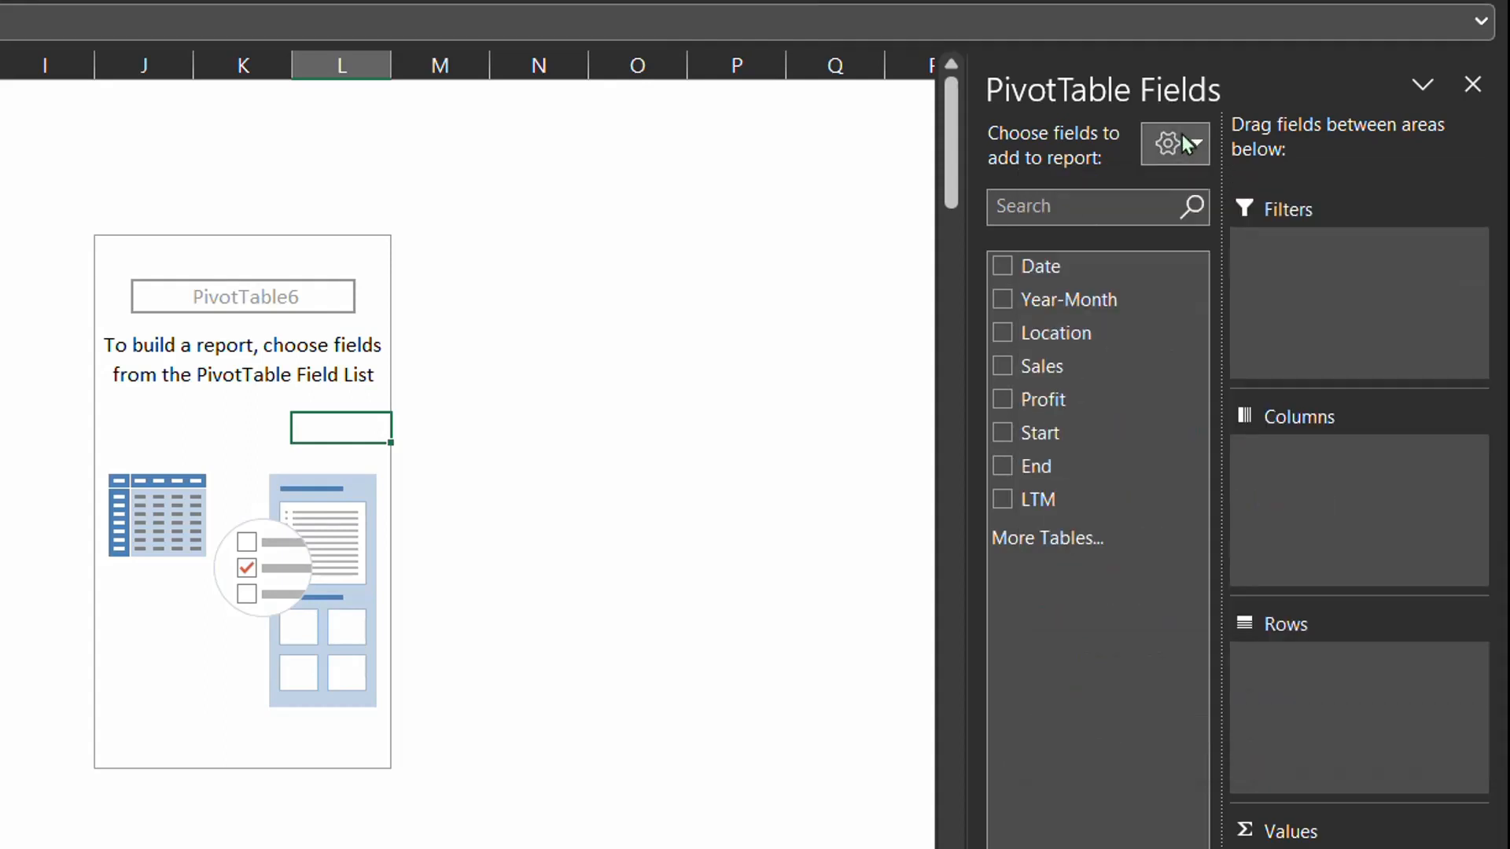
Add the Year-Month field to the PivotTable rows and the Sales field to its values
left_click_drag(1116, 307, 1309, 624)
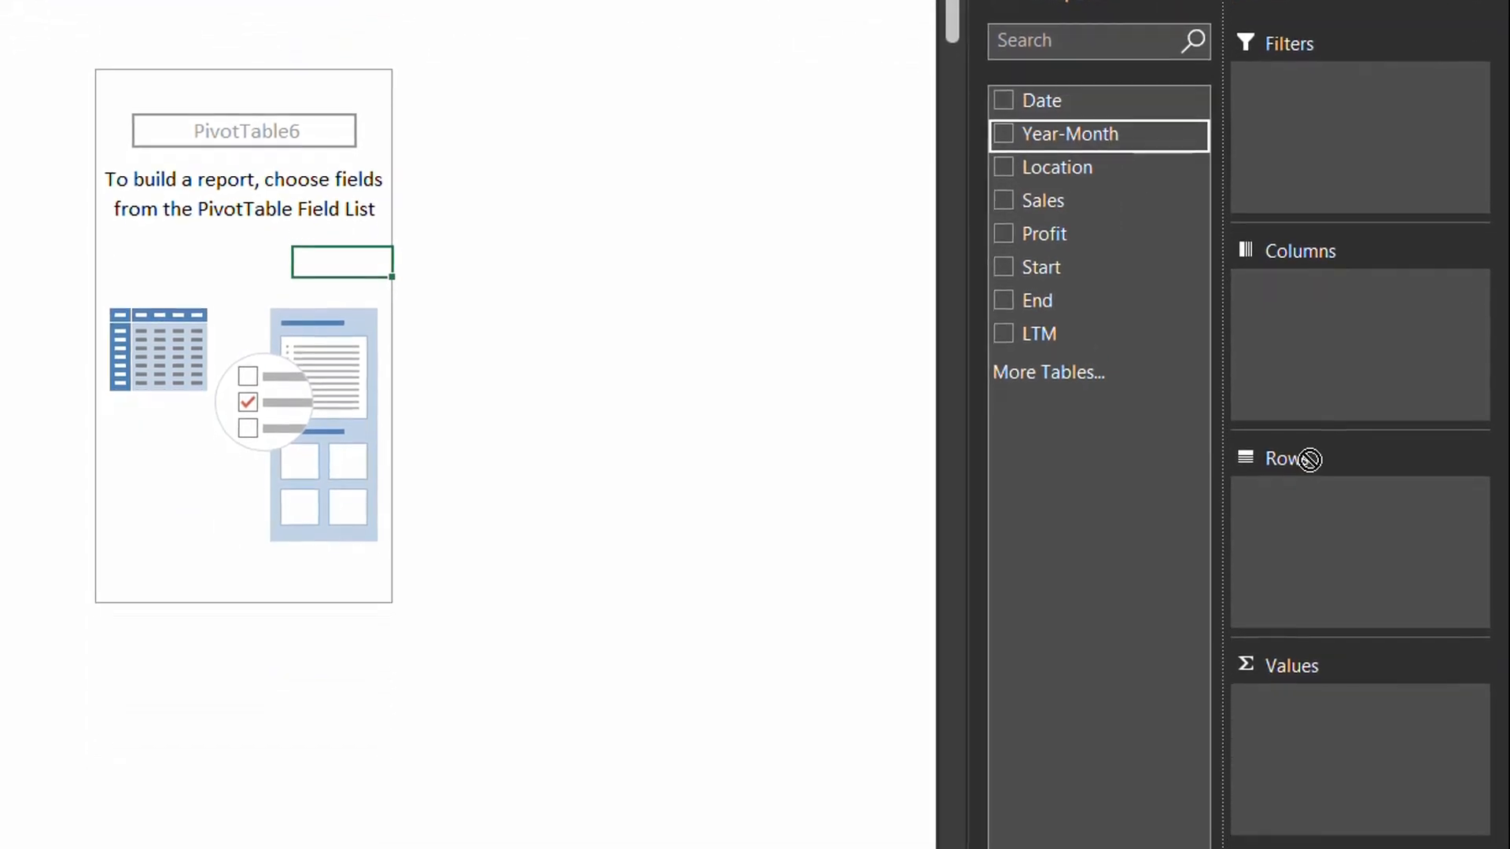
left_click_drag(1309, 459, 1331, 515)
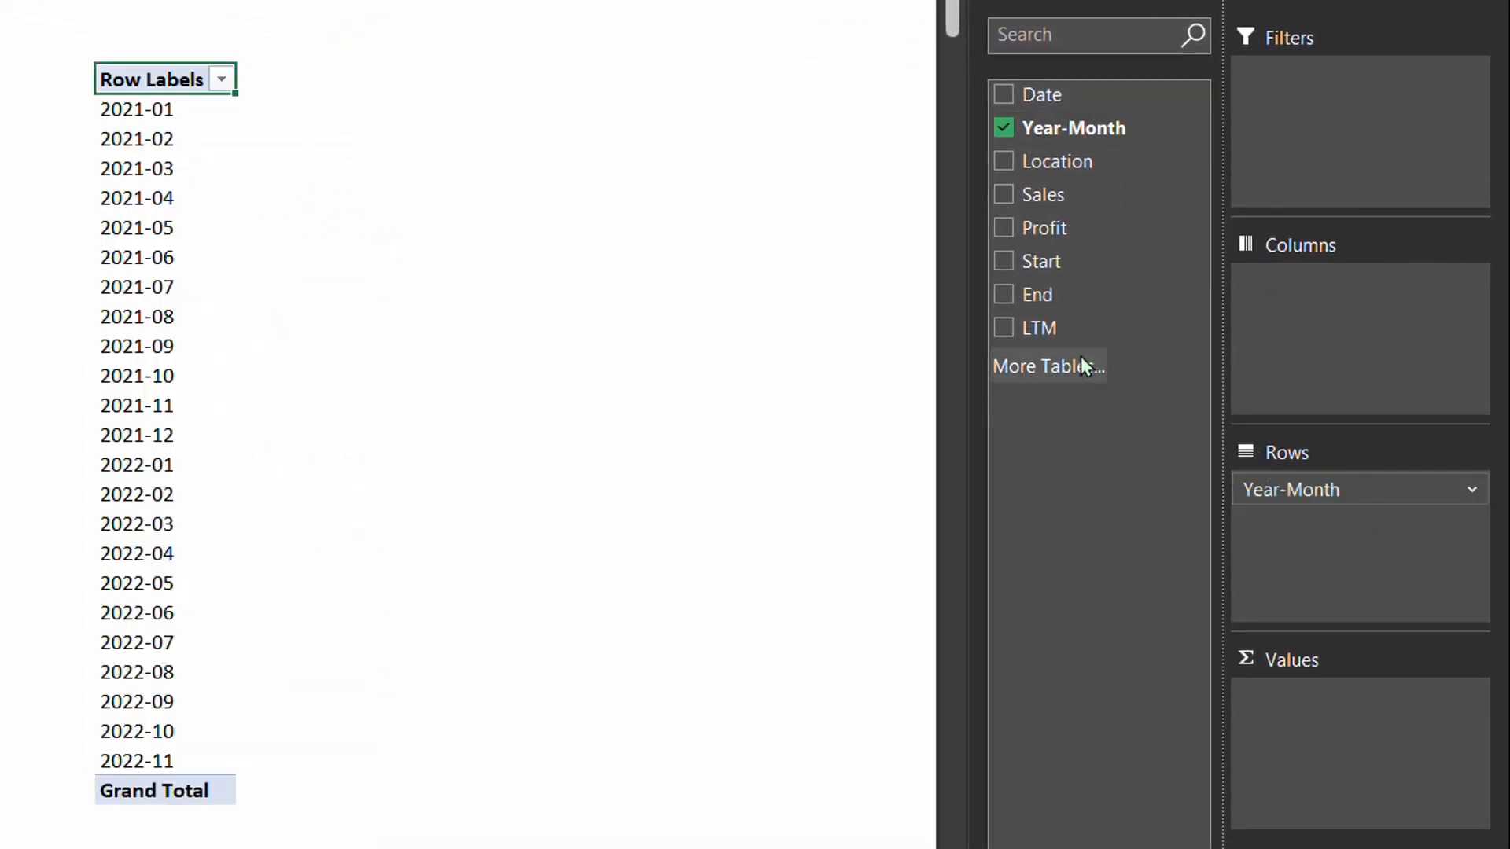
left_click_drag(1058, 192, 1378, 773)
Format the PivotTable's sales values as numbers with a thousands separator and 0 decimal places
left_click(303, 163)
right_click(302, 163)
left_click(425, 341)
left_click(98, 233)
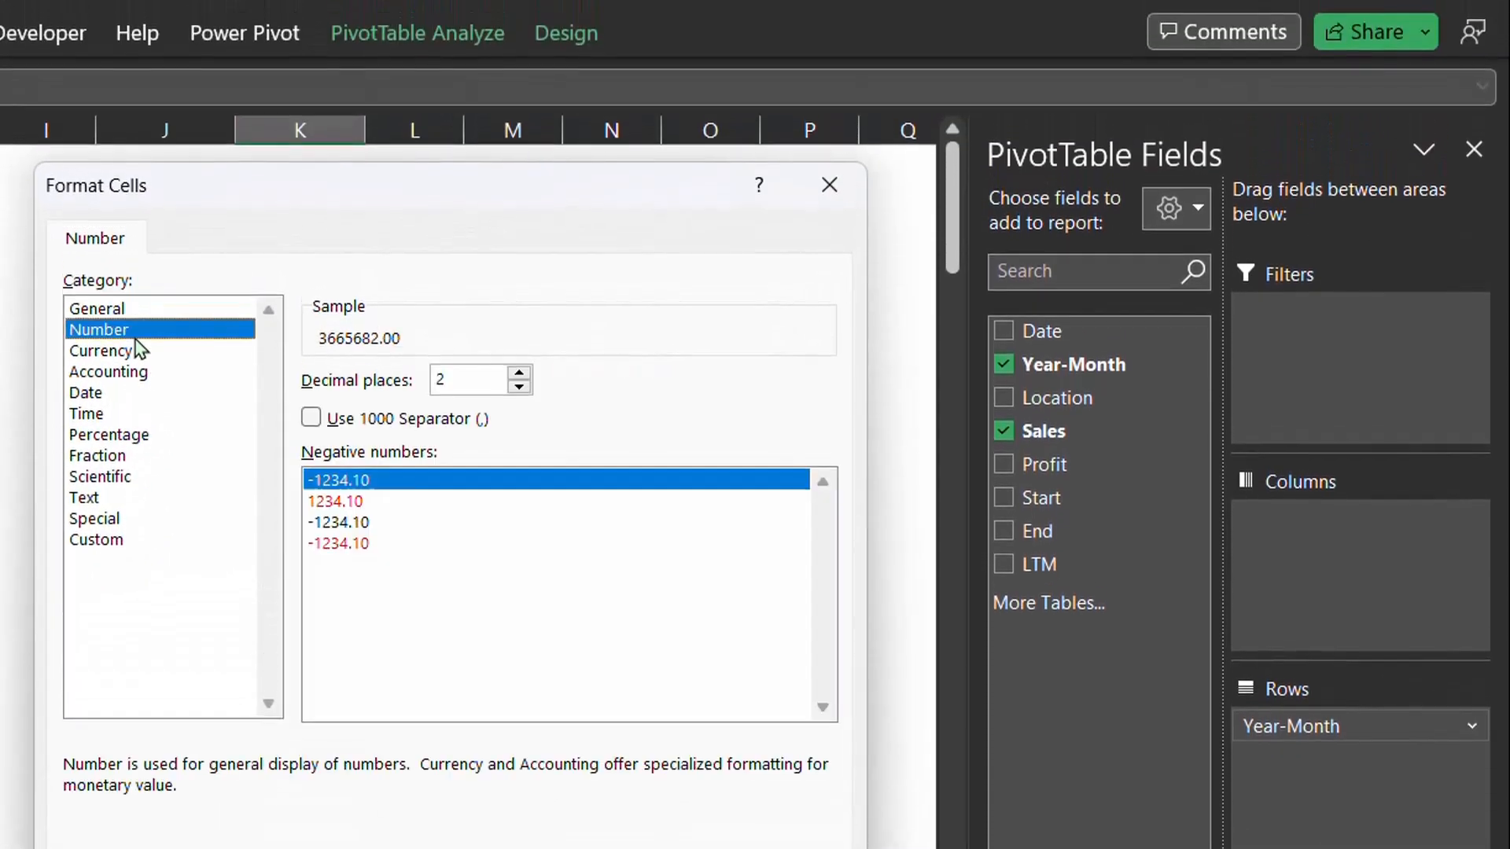
left_click(310, 419)
key("shift+Tab")
type("0")
key("Return")
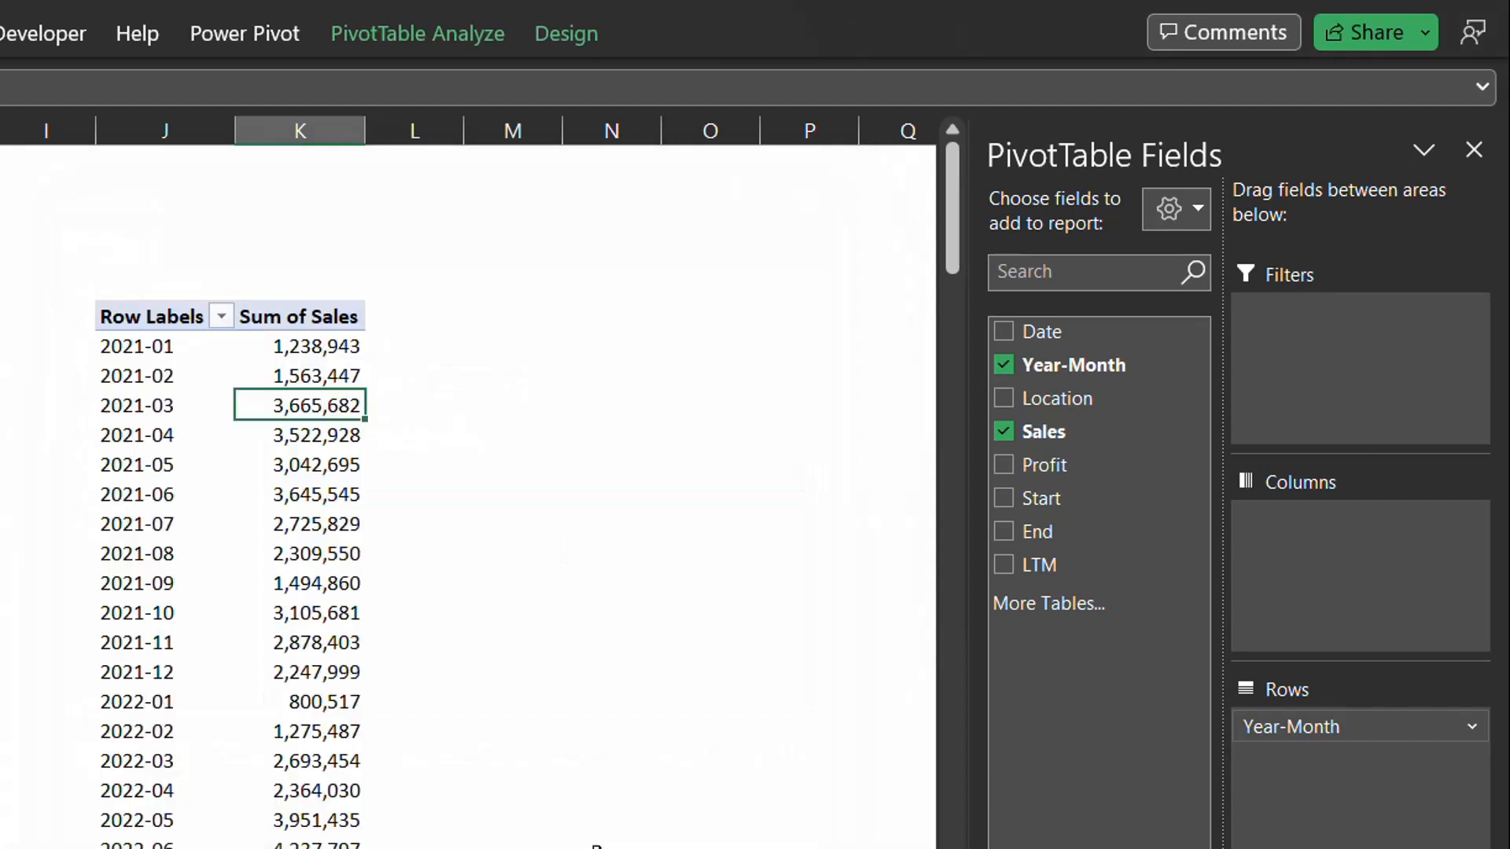
Rename the PivotTable's Sum of Sales heading to Sales$
left_click(315, 319)
type("Sales$")
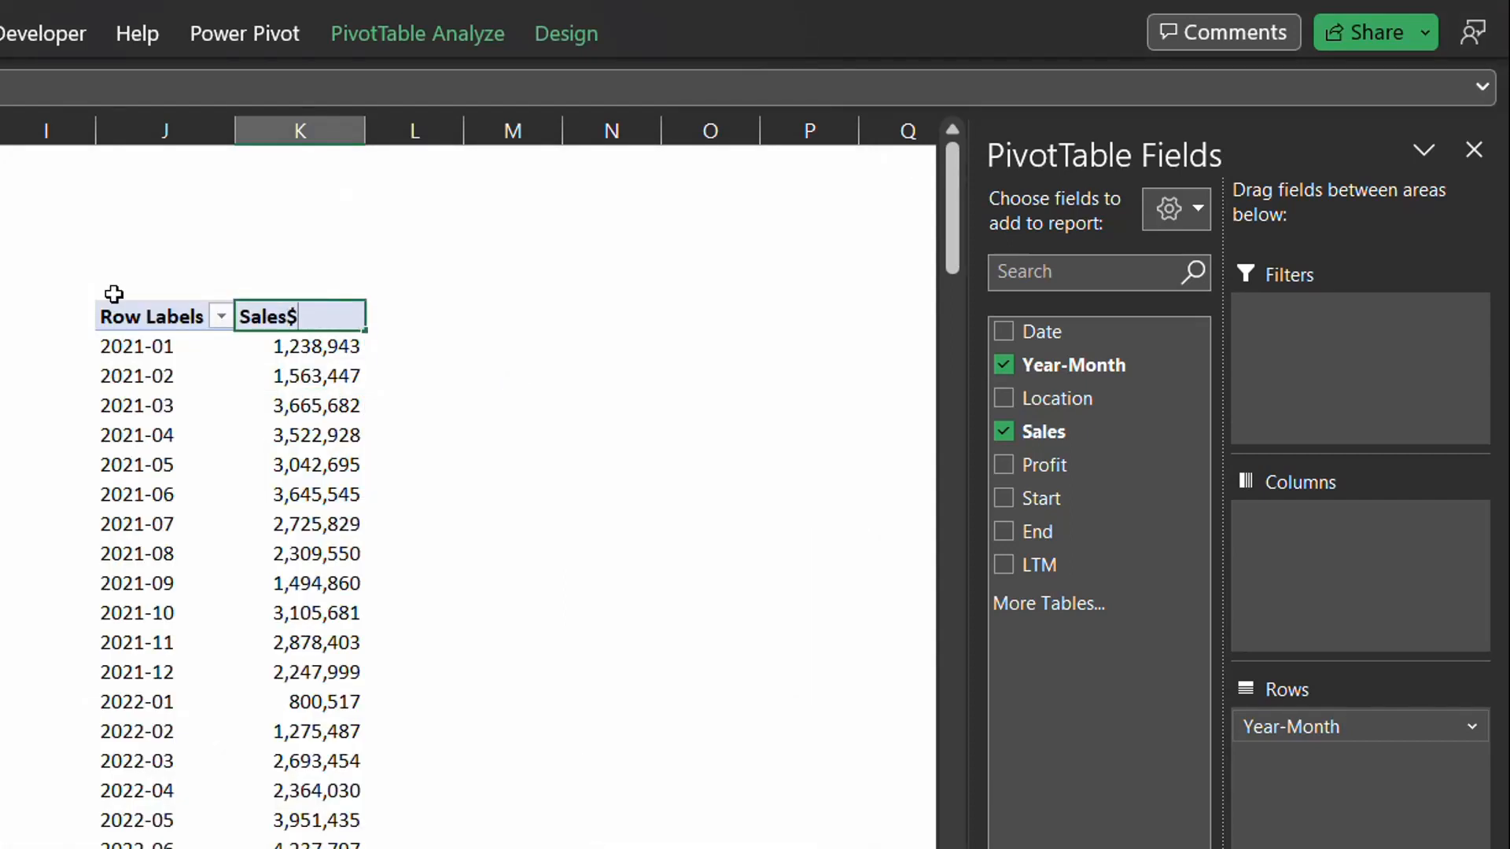
key("Return")
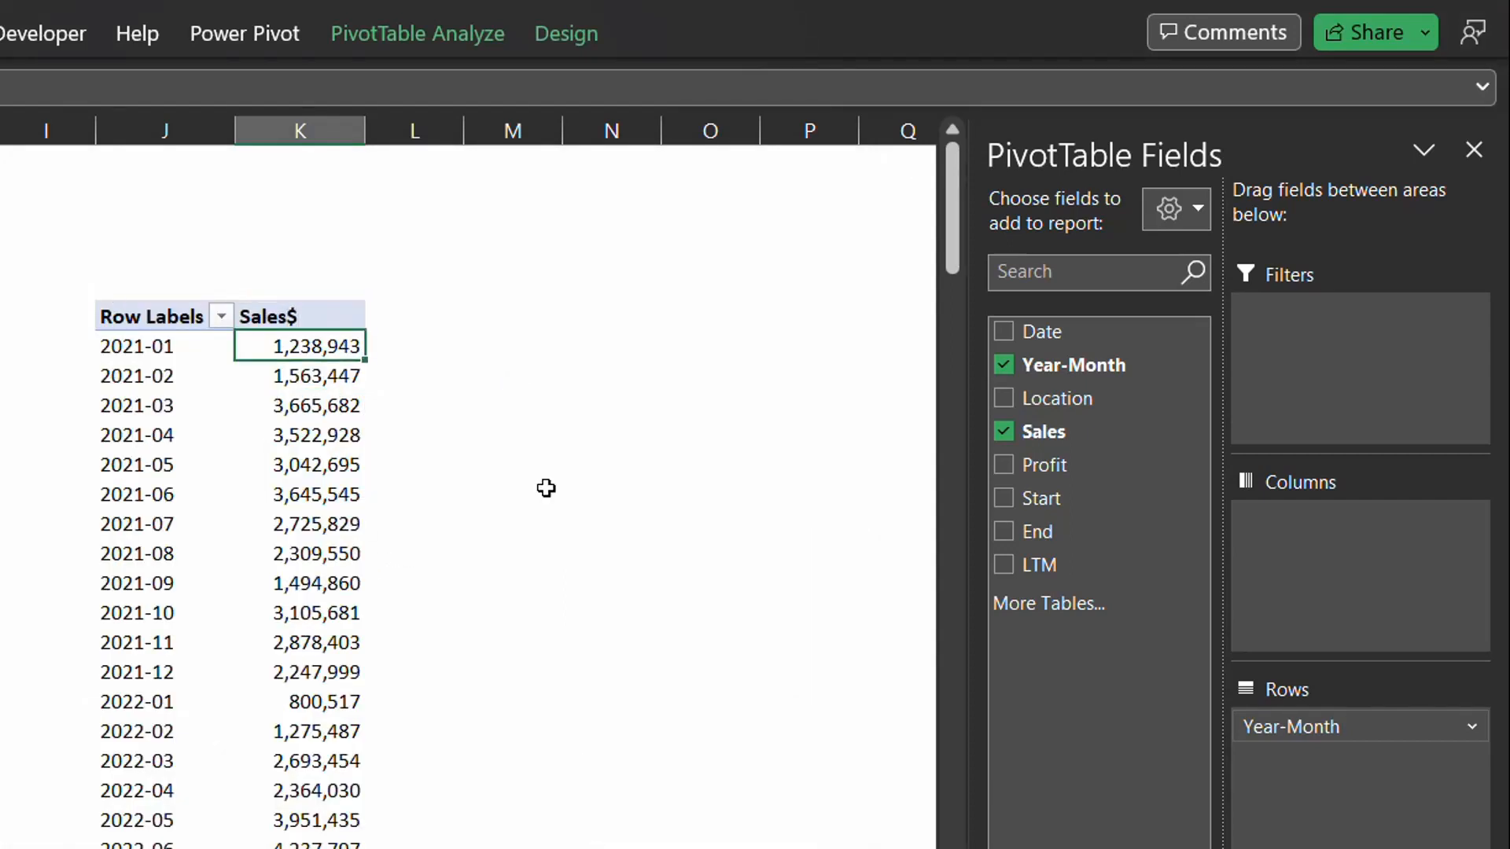
Add the LTM field as a PivotTable report filter and filter it to TRUE
left_click_drag(1038, 564, 1299, 350)
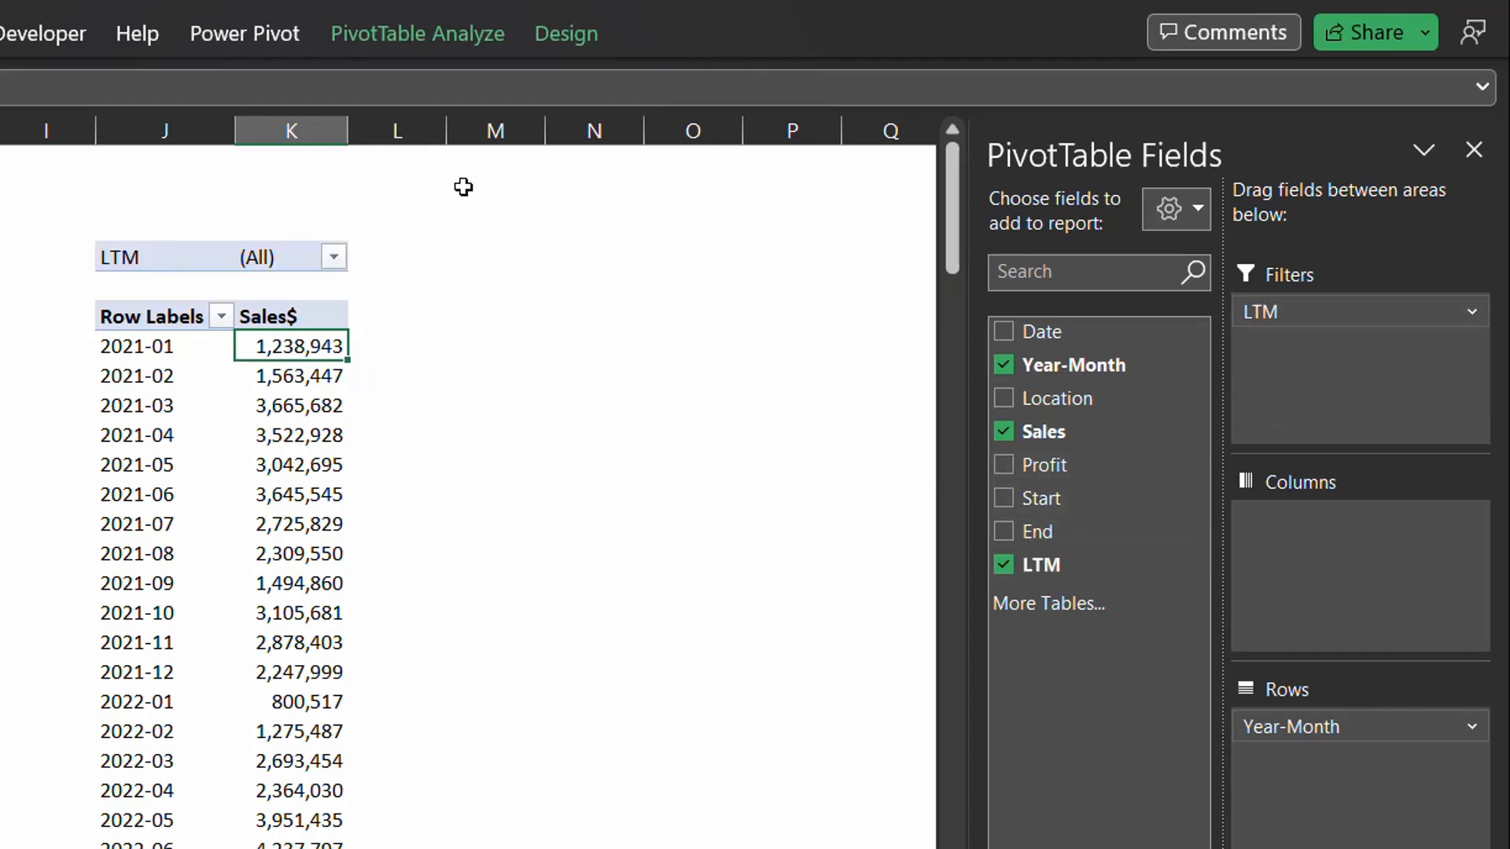
left_click(333, 257)
left_click(54, 384)
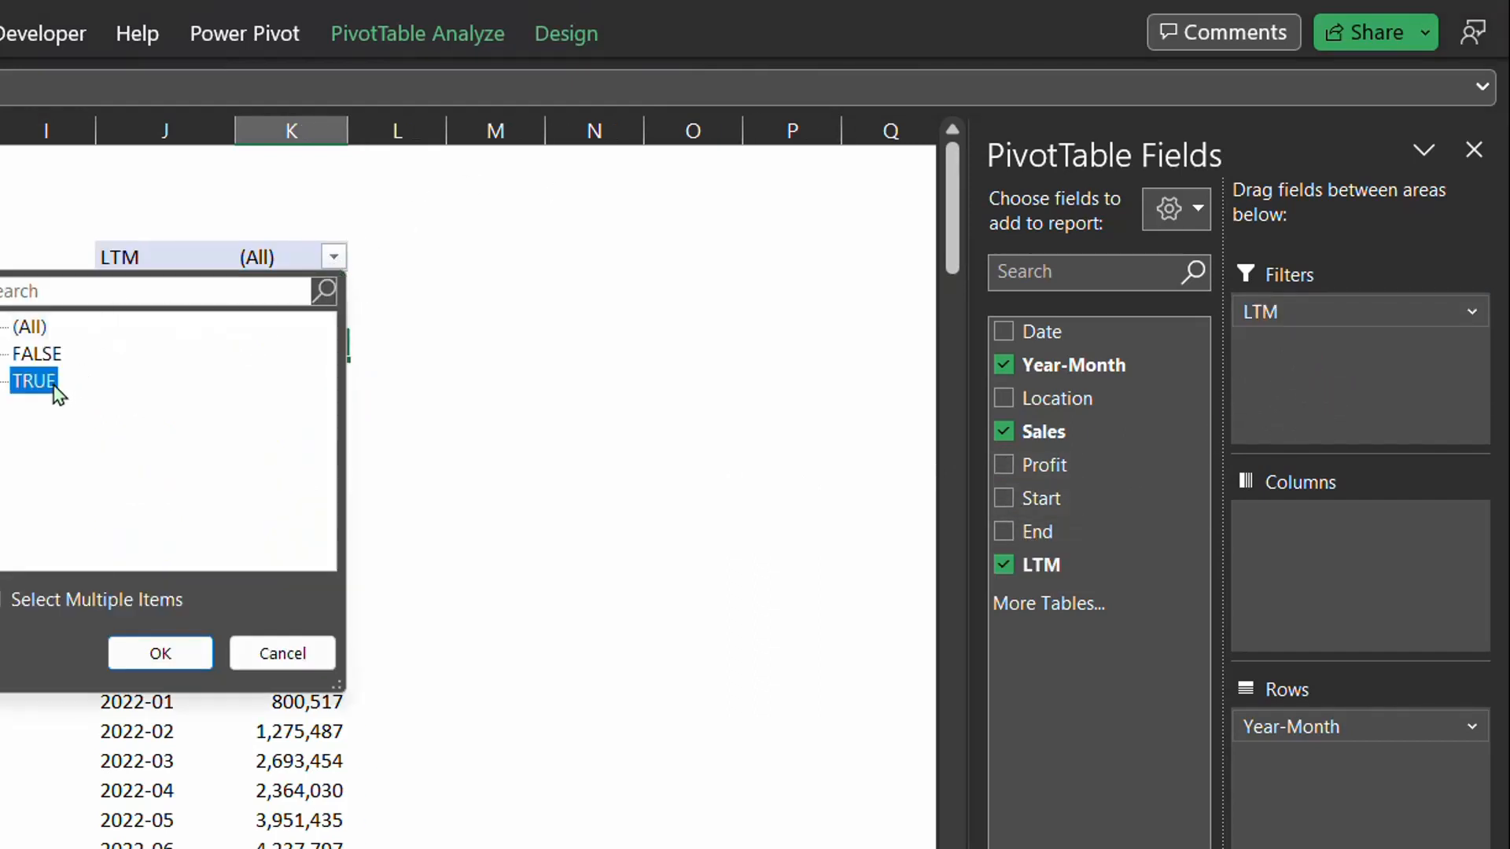
left_click(160, 654)
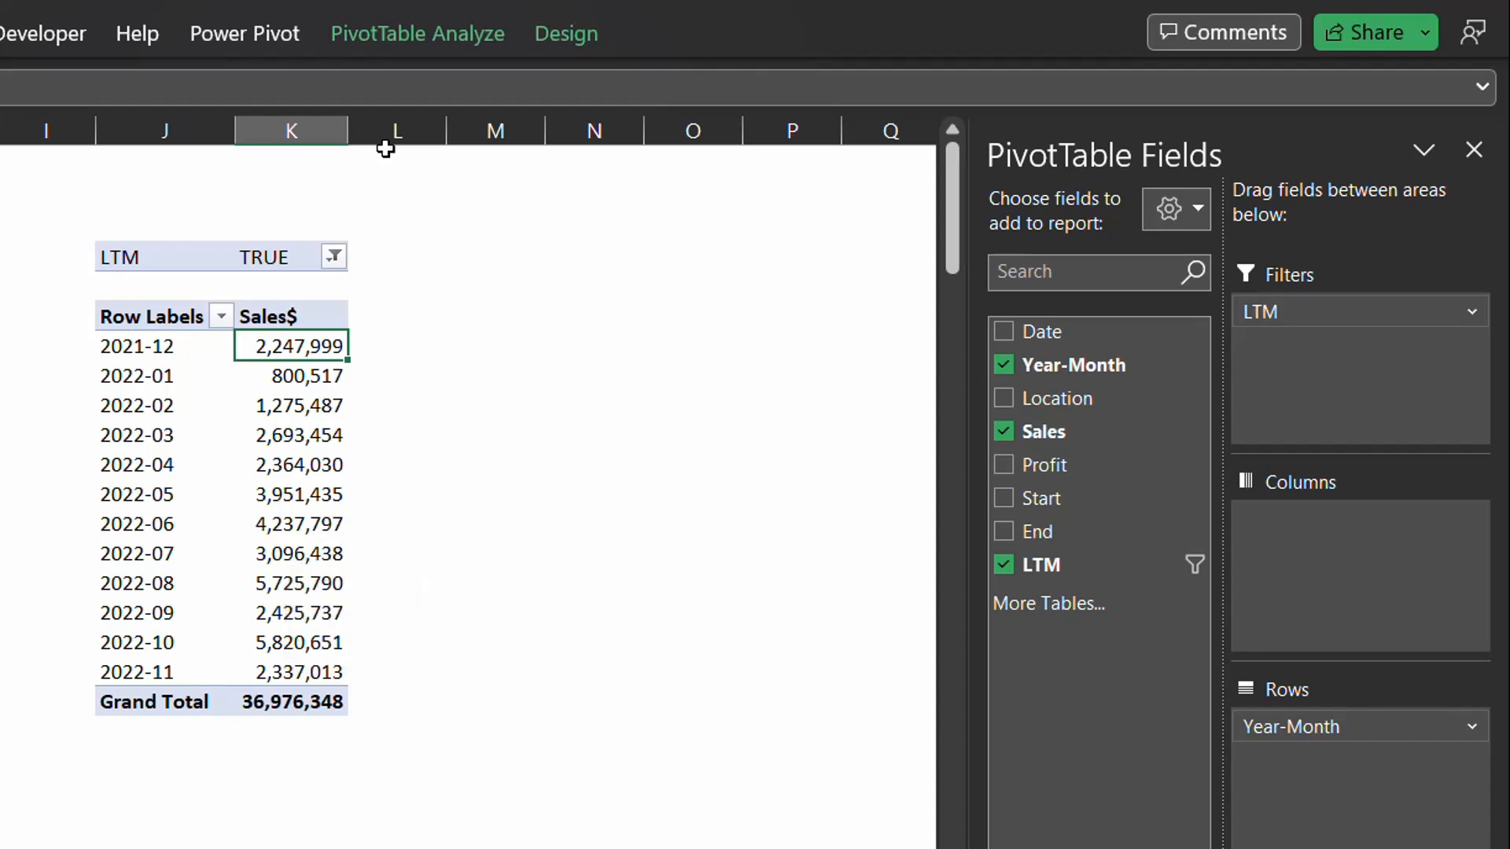
Create a PivotTable calculated field named Margin with the formula =Profit/ Sales
left_click(403, 32)
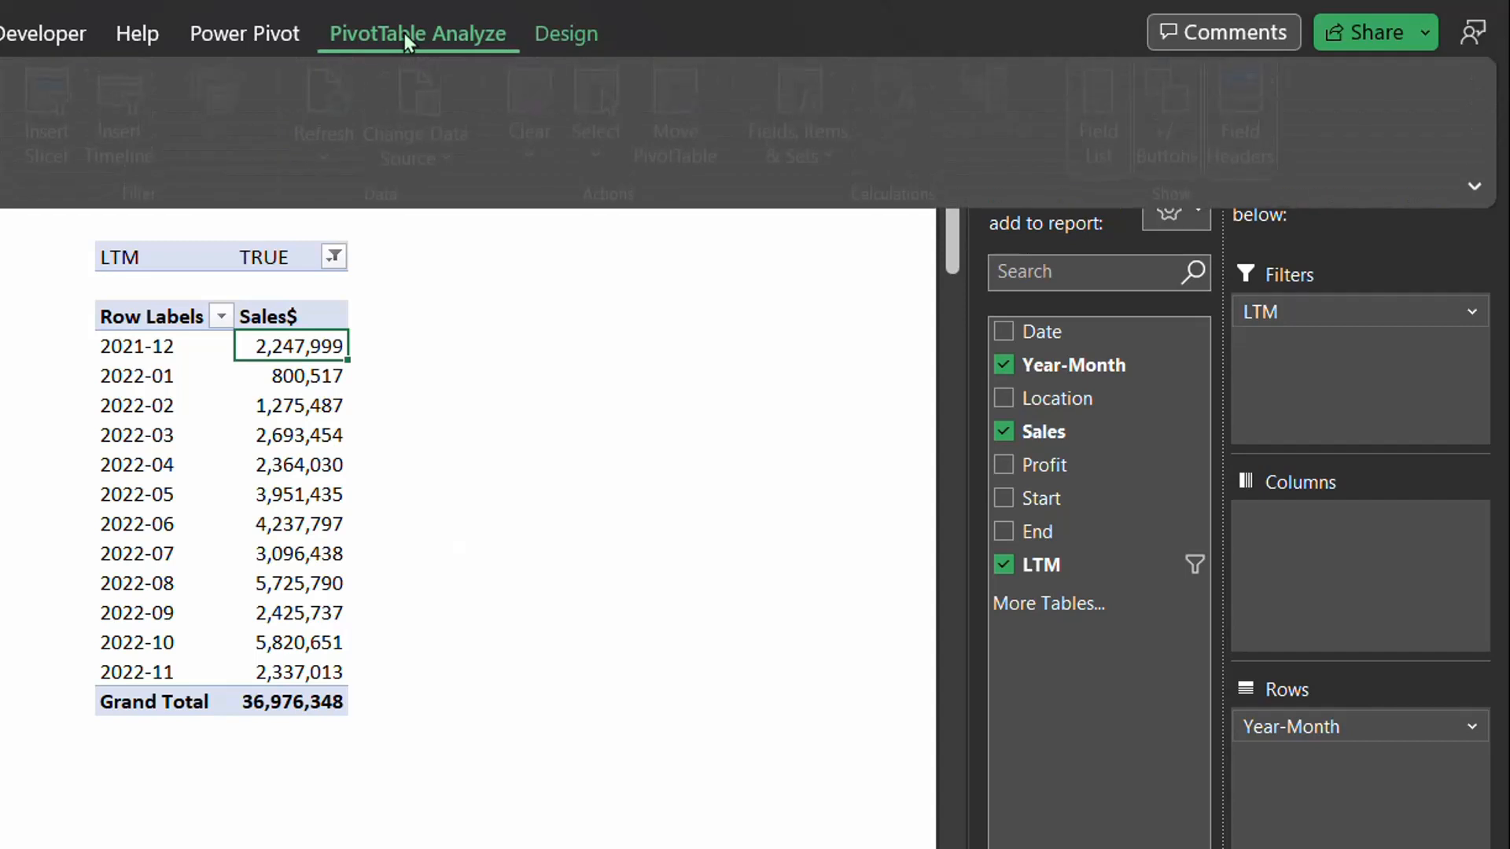
left_click(784, 158)
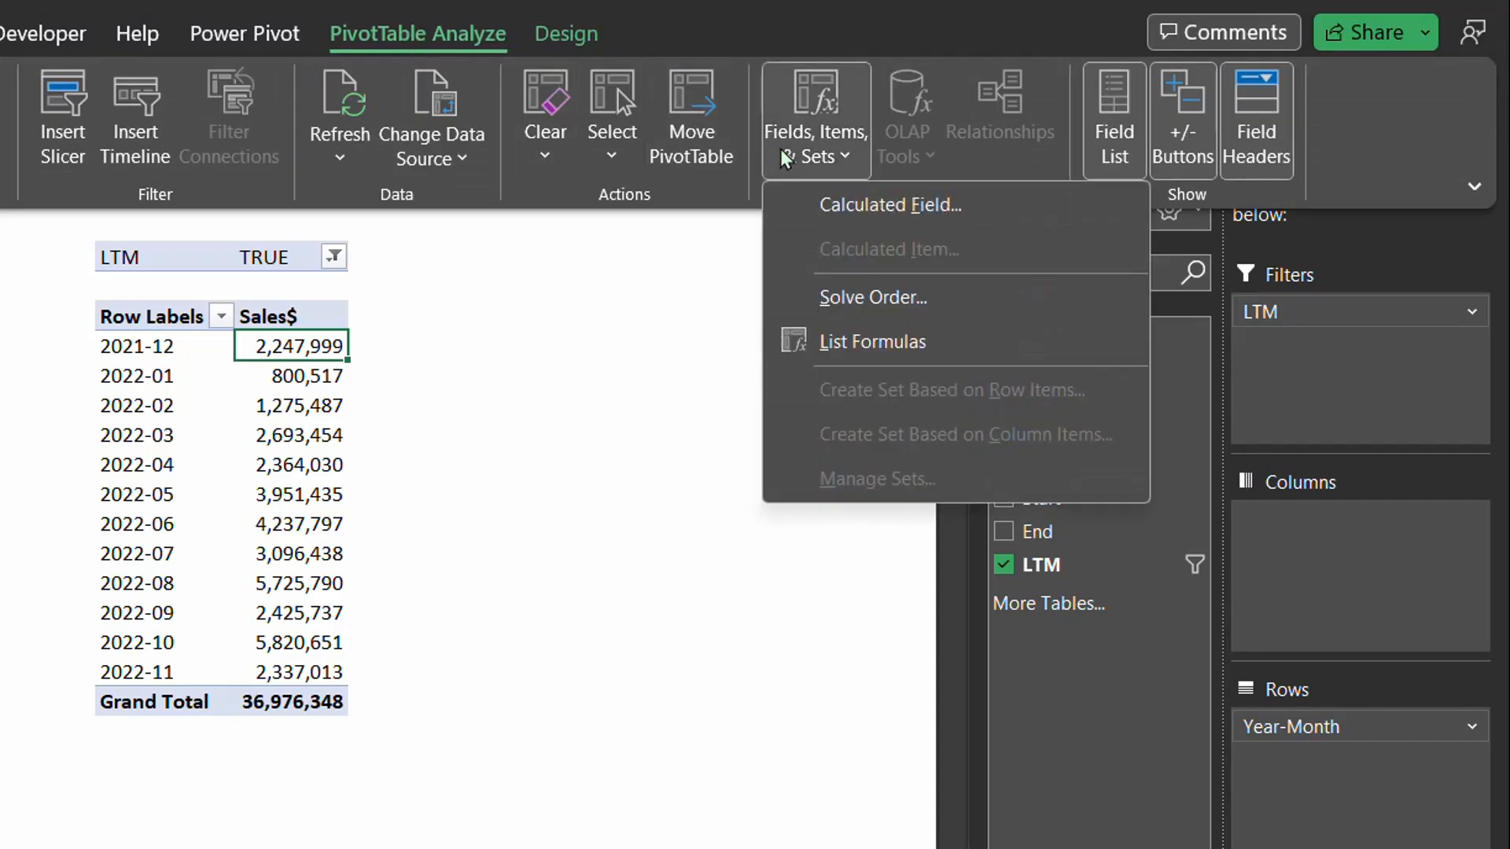
left_click(854, 207)
type("Margin")
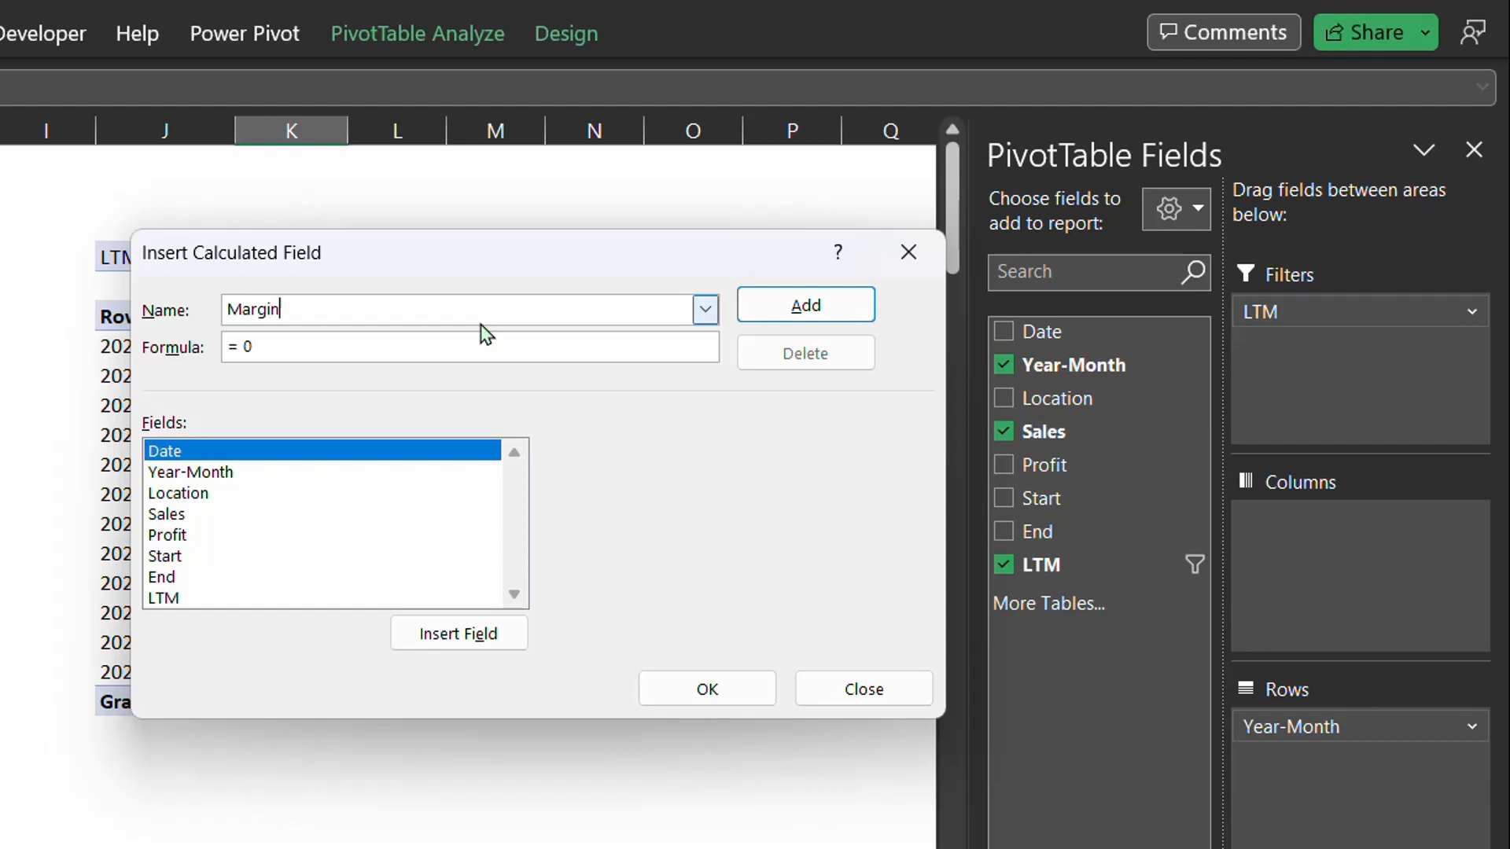
key("Tab")
key("Tab")
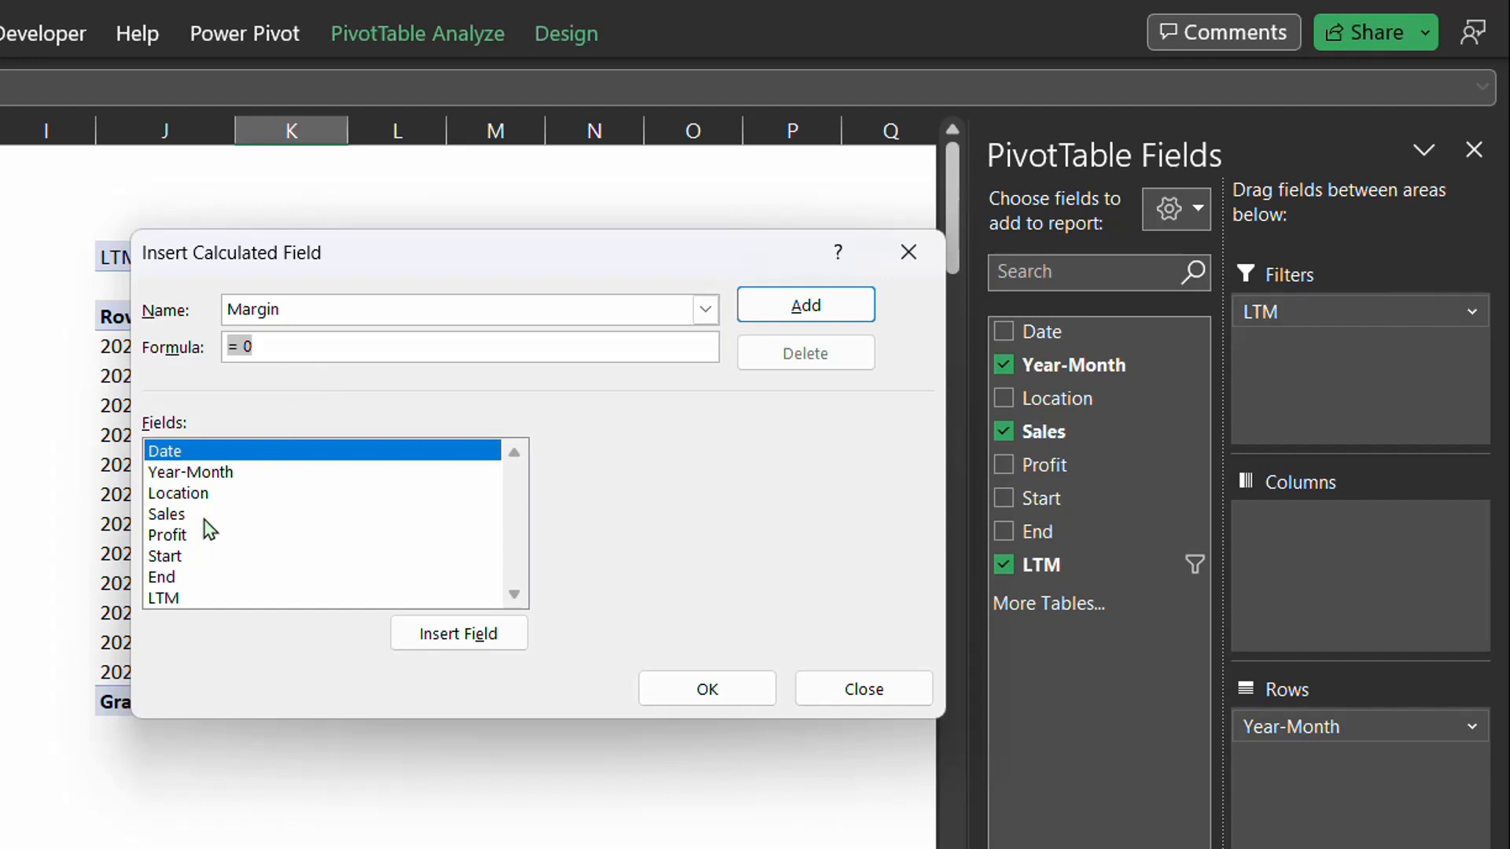
double_click(189, 534)
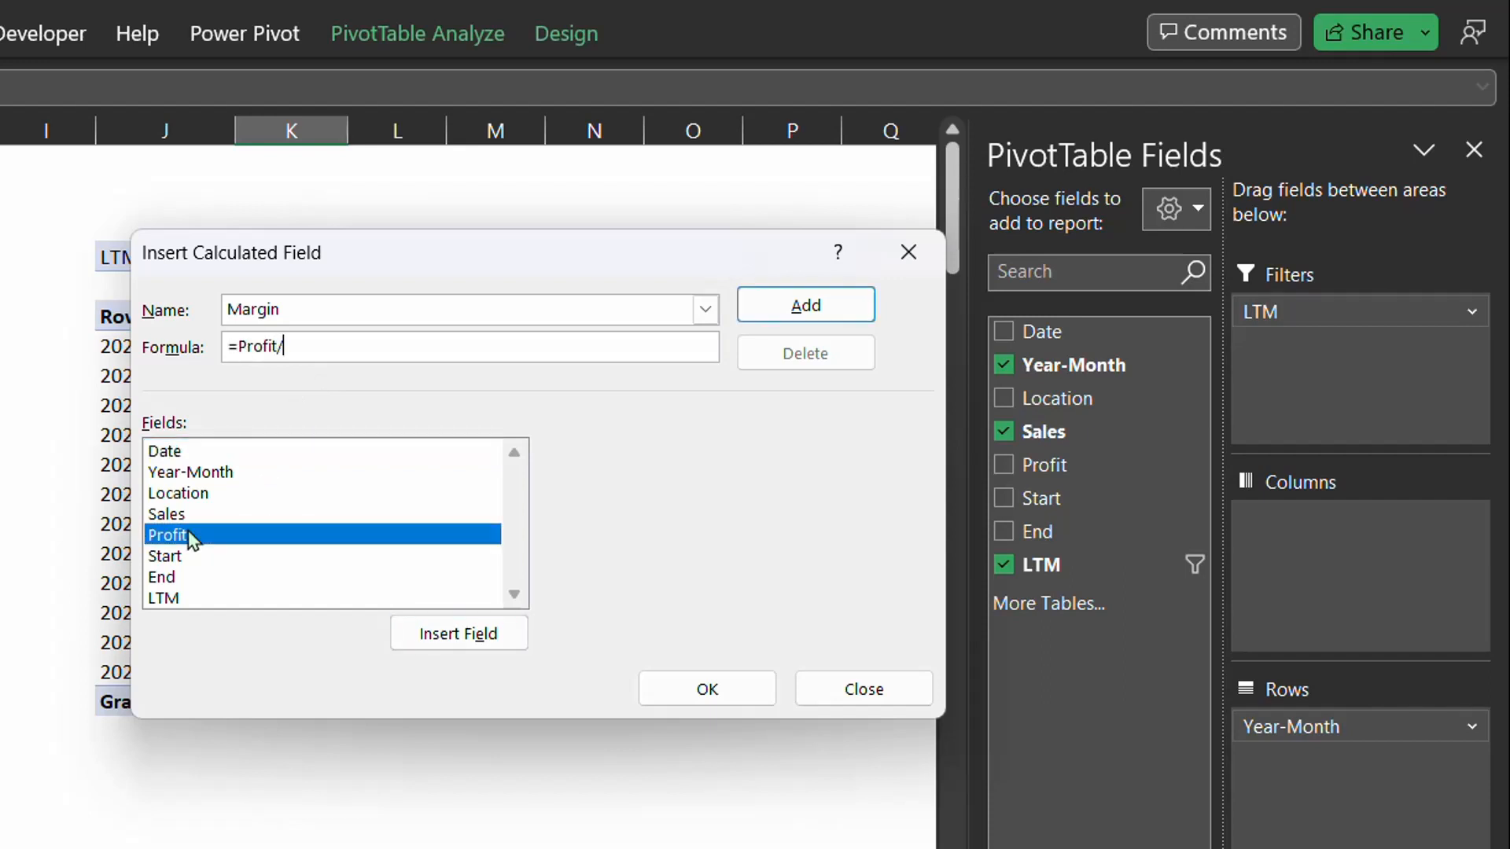
double_click(196, 515)
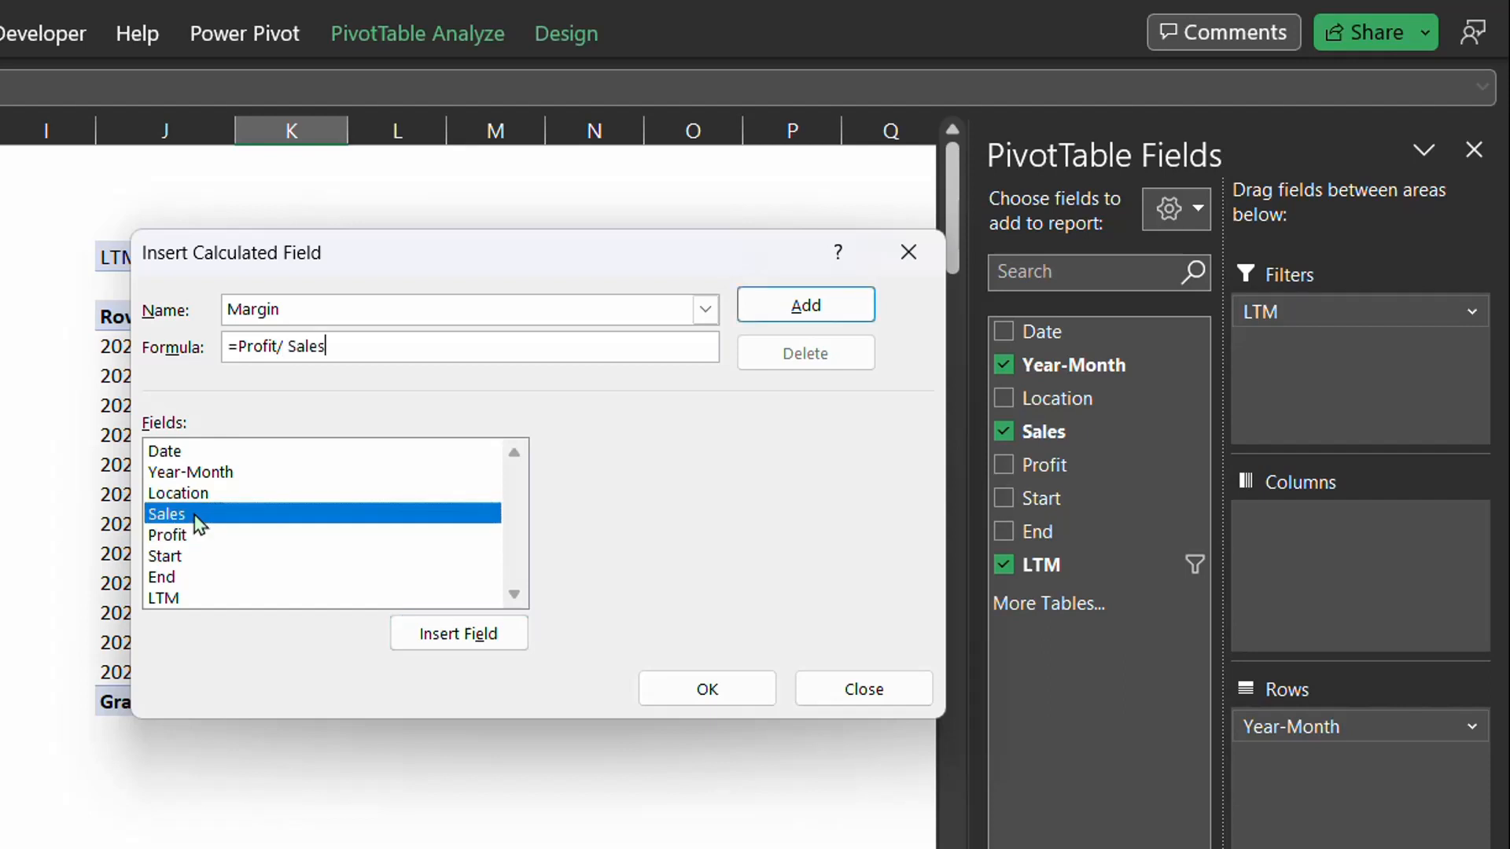
left_click(708, 692)
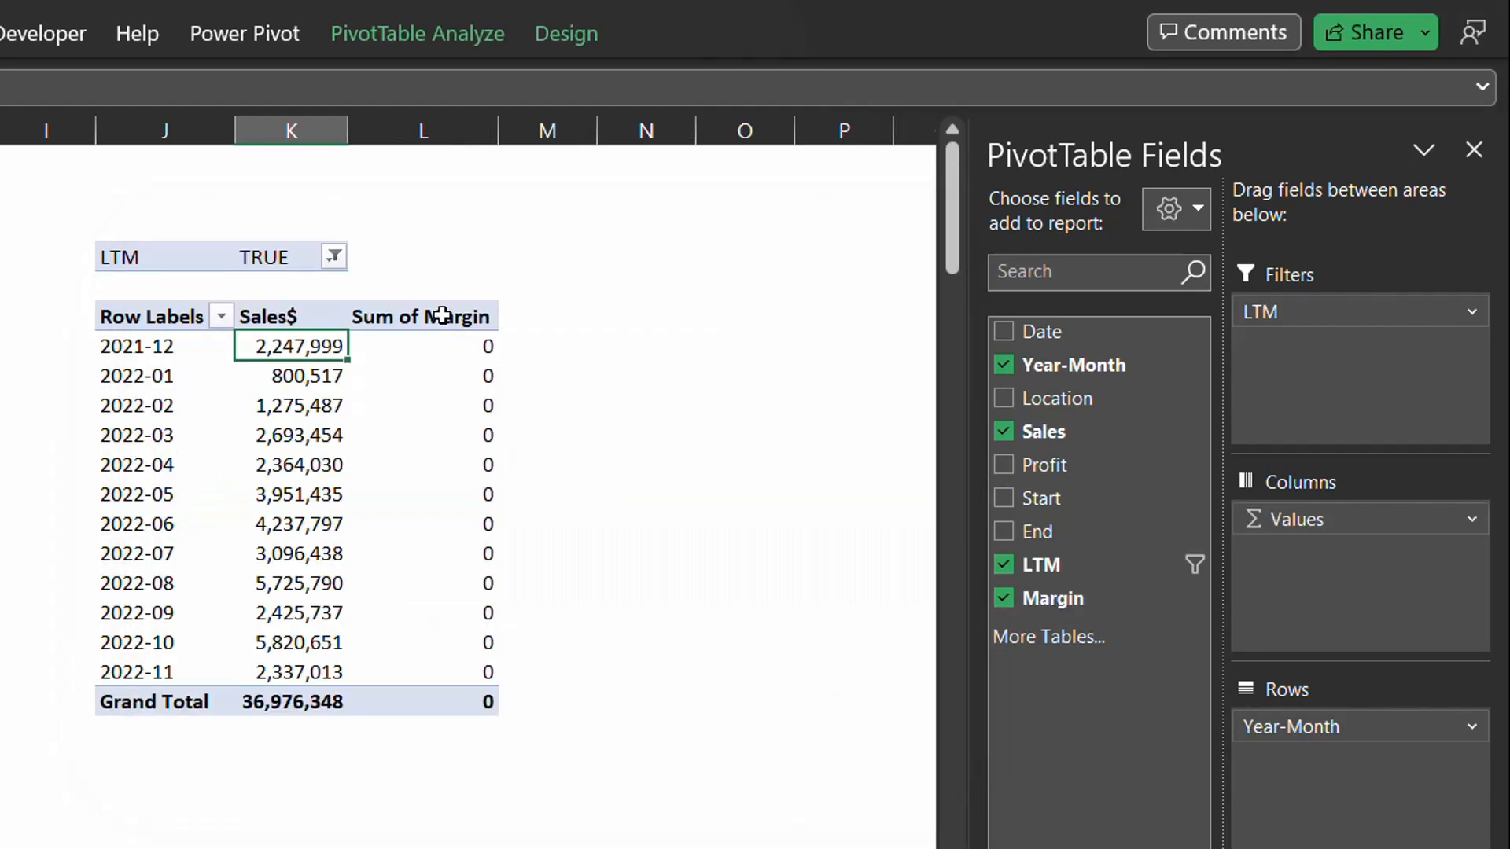
Rename the PivotTable's Sum of Margin heading to Margin%
left_click(440, 314)
type("Margin")
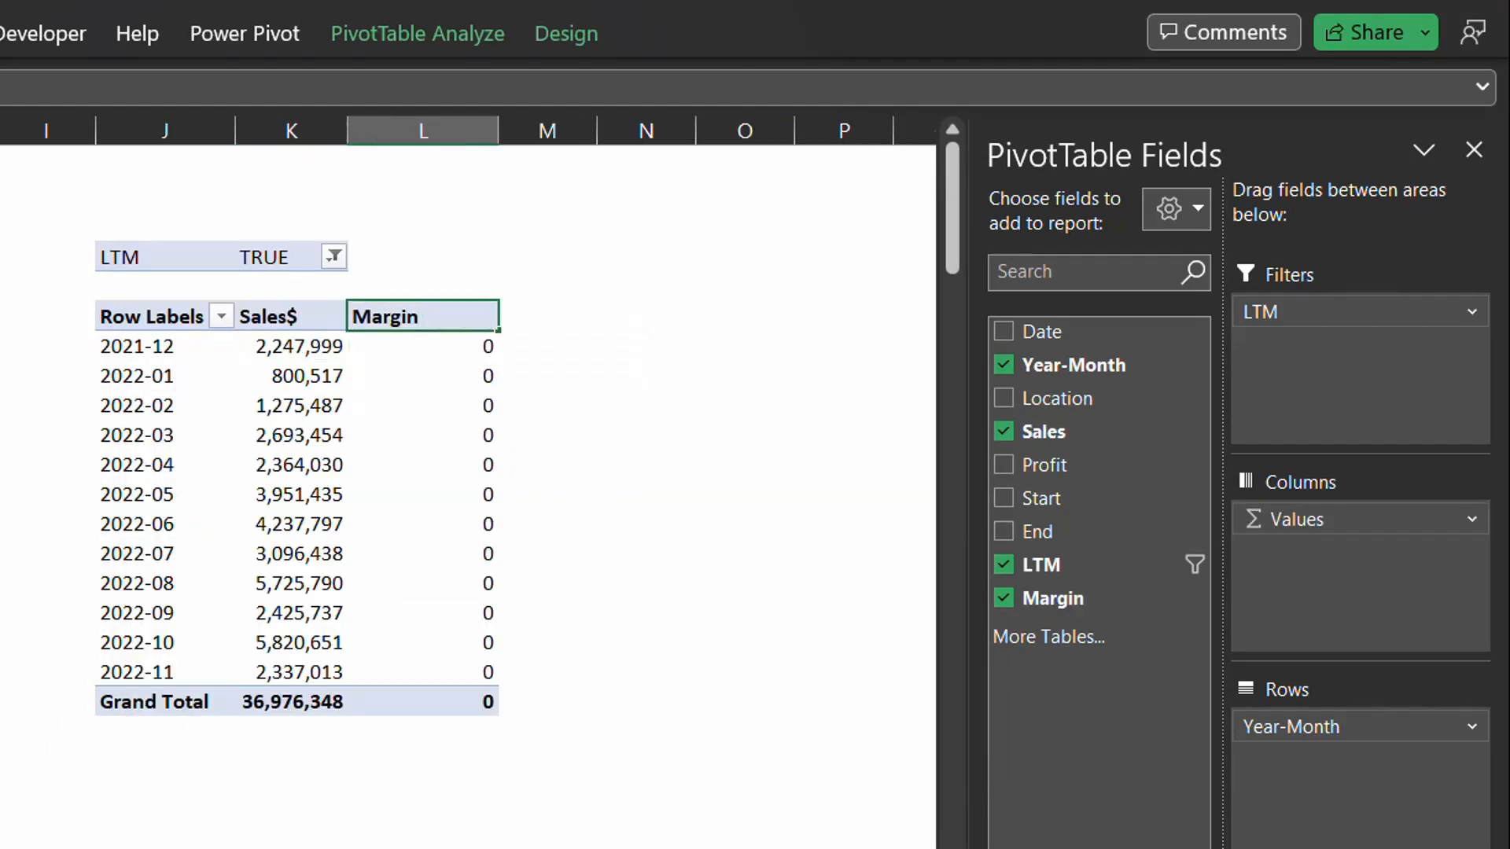
key("Return")
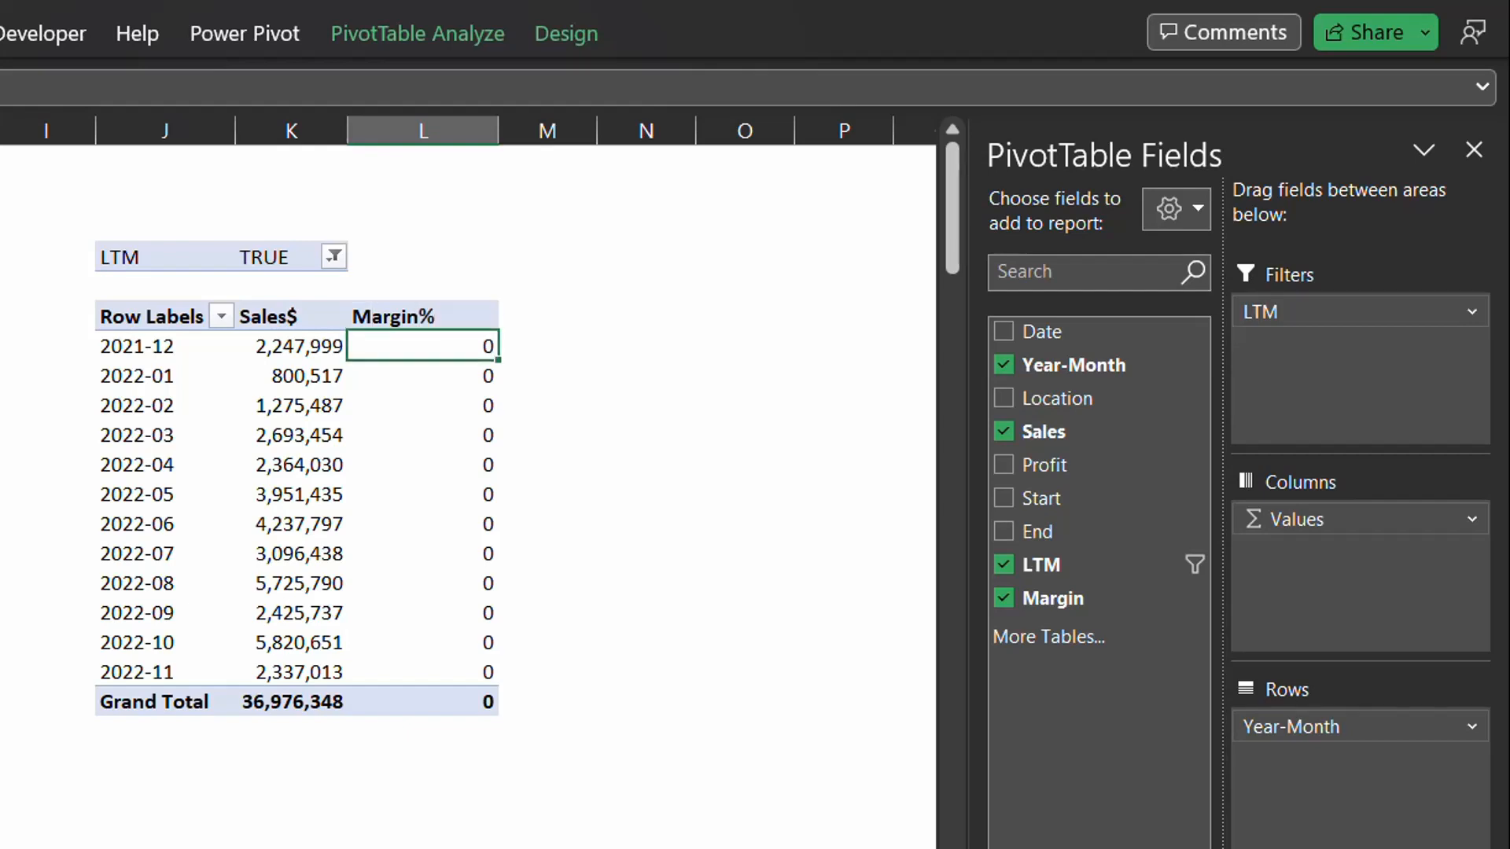
Format the Margin% values as percentages with one decimal place
right_click(445, 410)
left_click(549, 578)
left_click(228, 444)
left_click(629, 381)
key("Return")
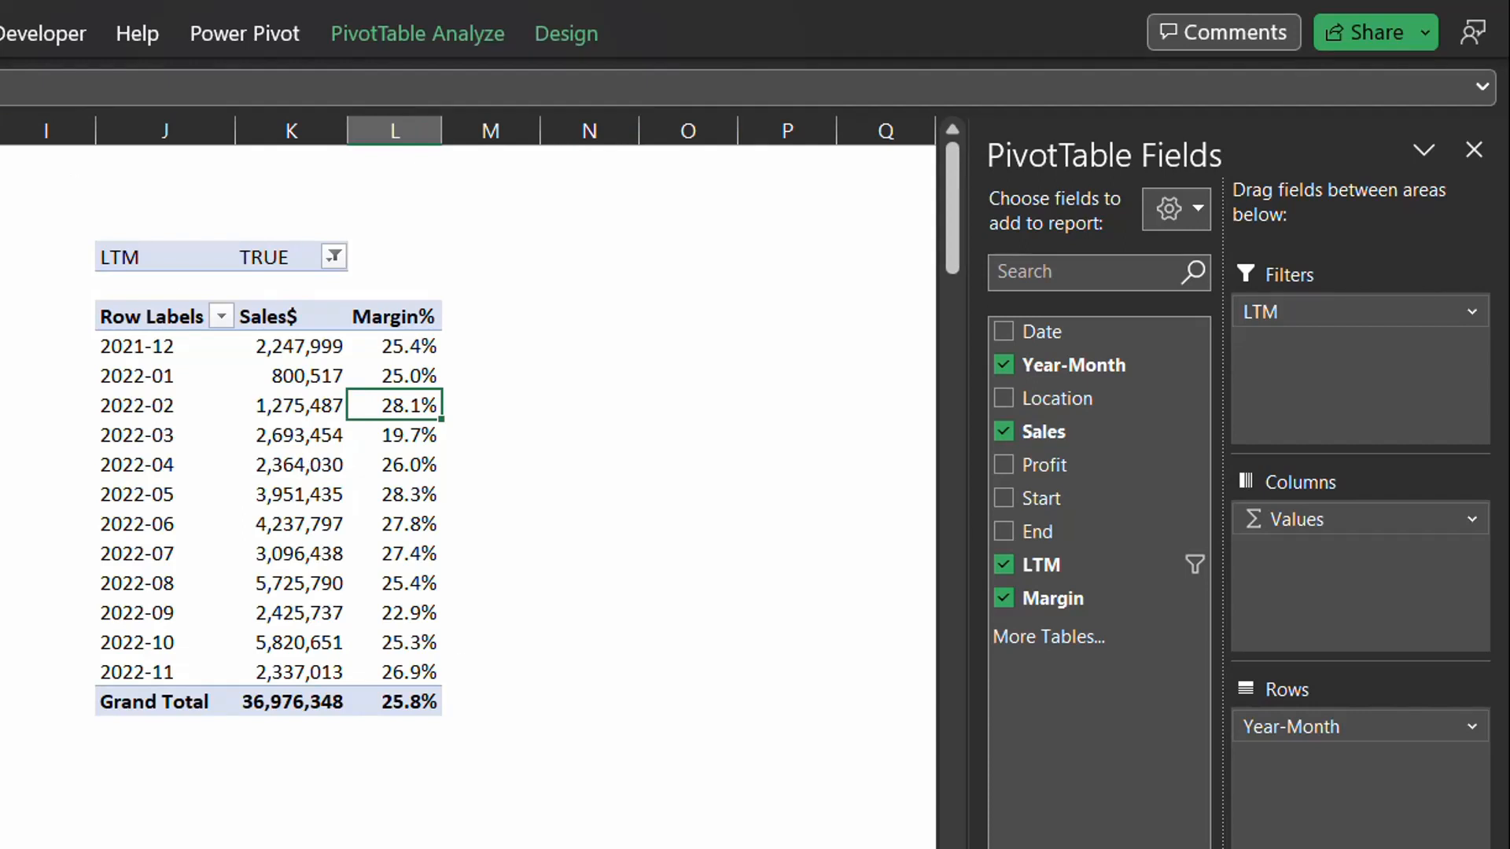
Insert a combo PivotChart with Sales$ as clustered columns and Margin% as a line on the secondary axis, placed beside the PivotTable
key("alt+n")
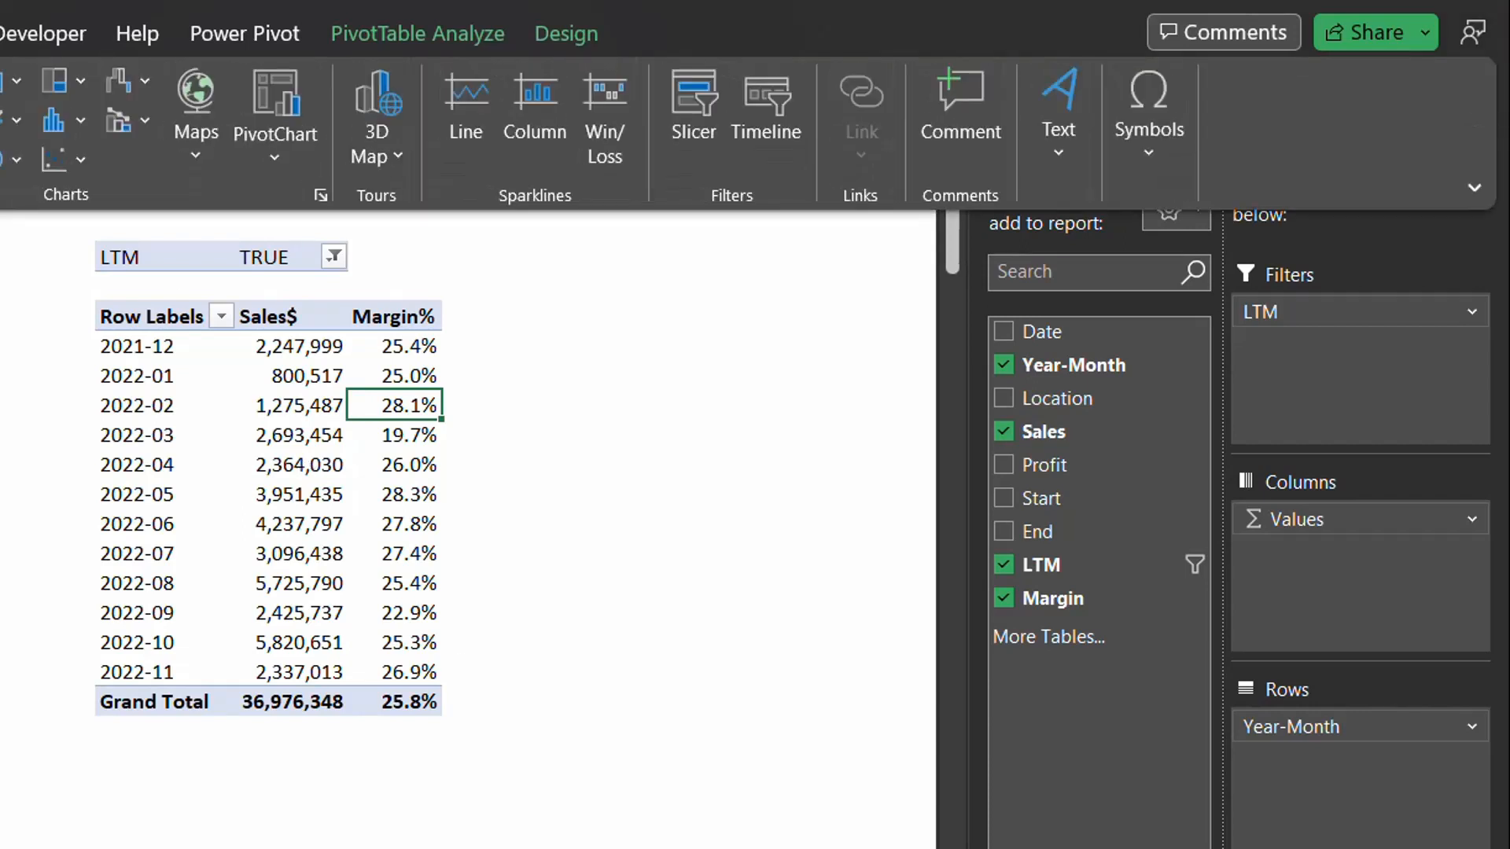
left_click(280, 162)
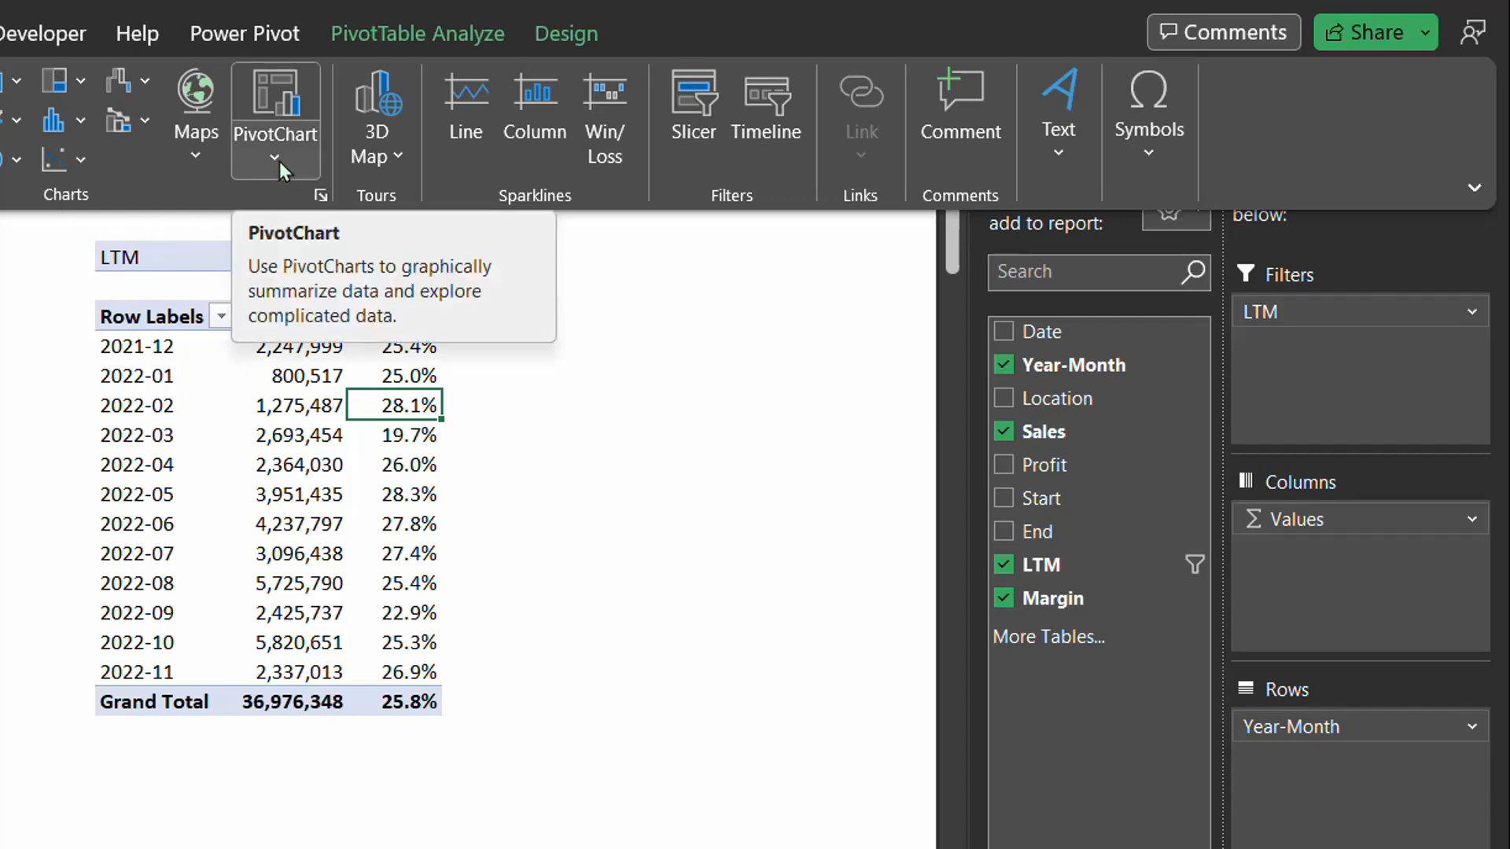
left_click(309, 202)
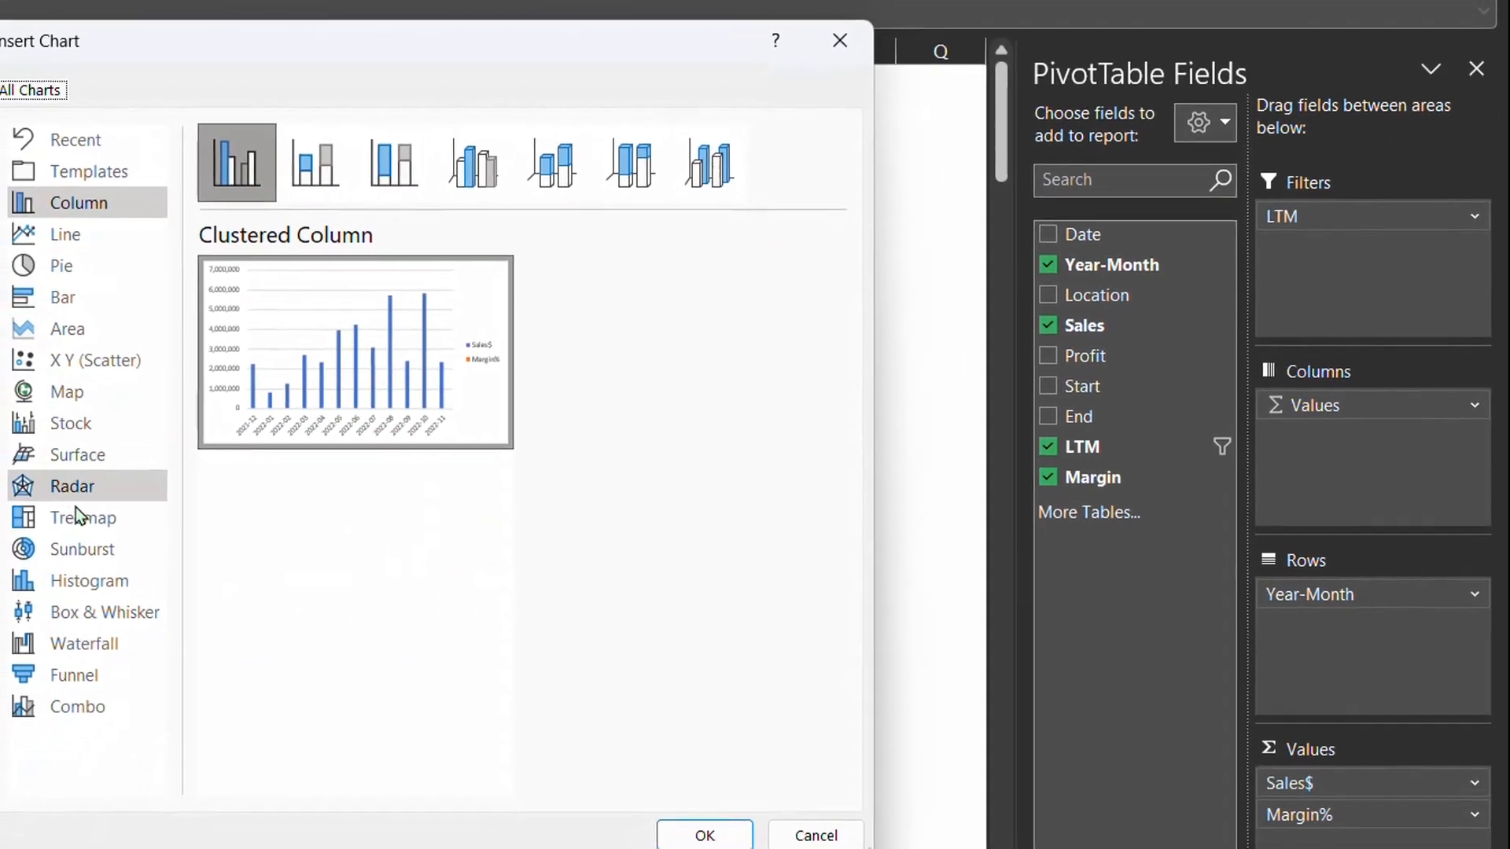
left_click(102, 702)
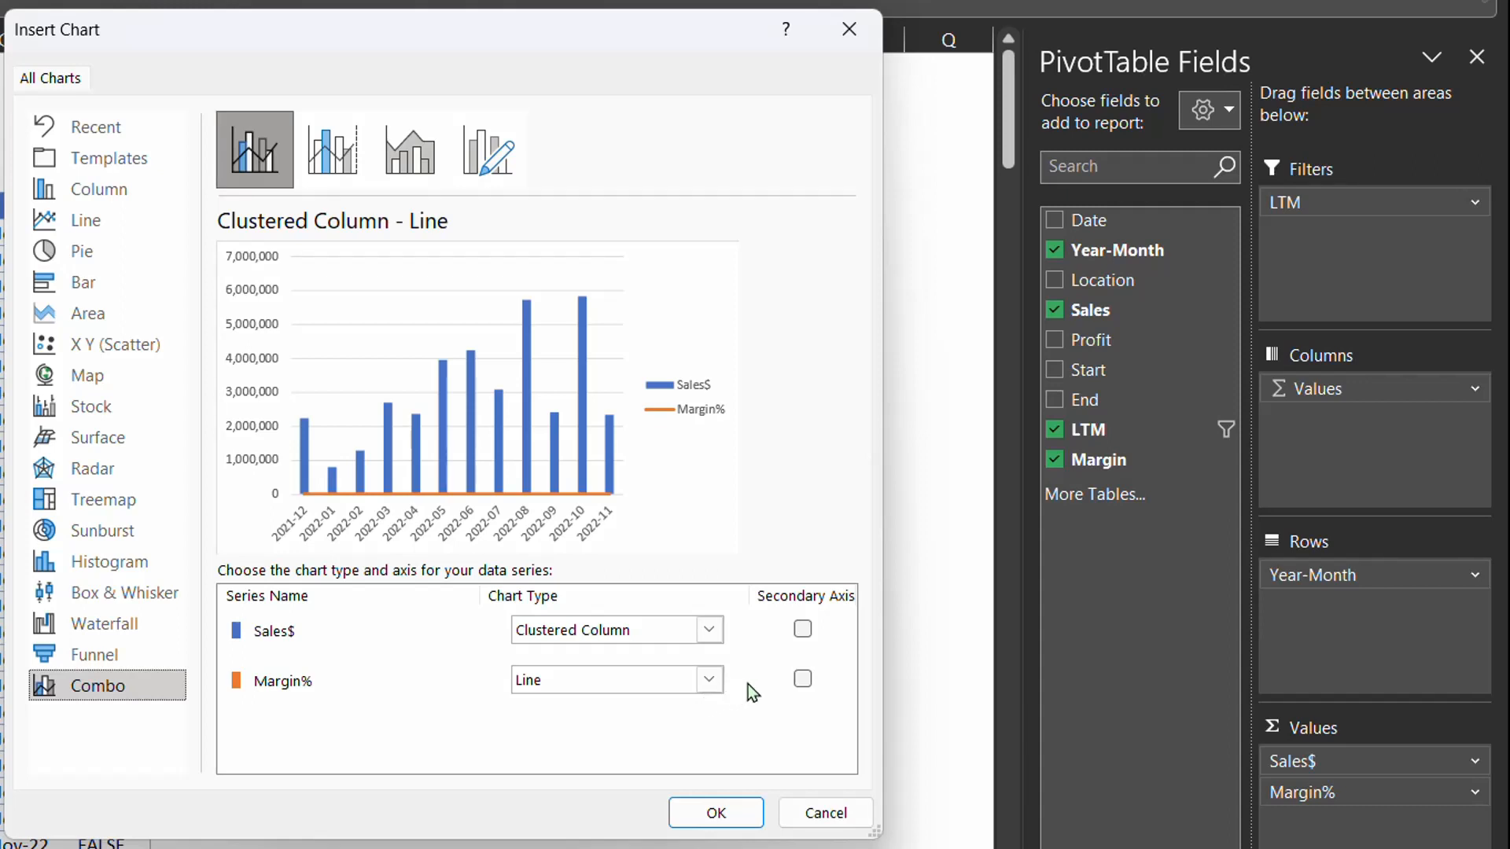
left_click(802, 681)
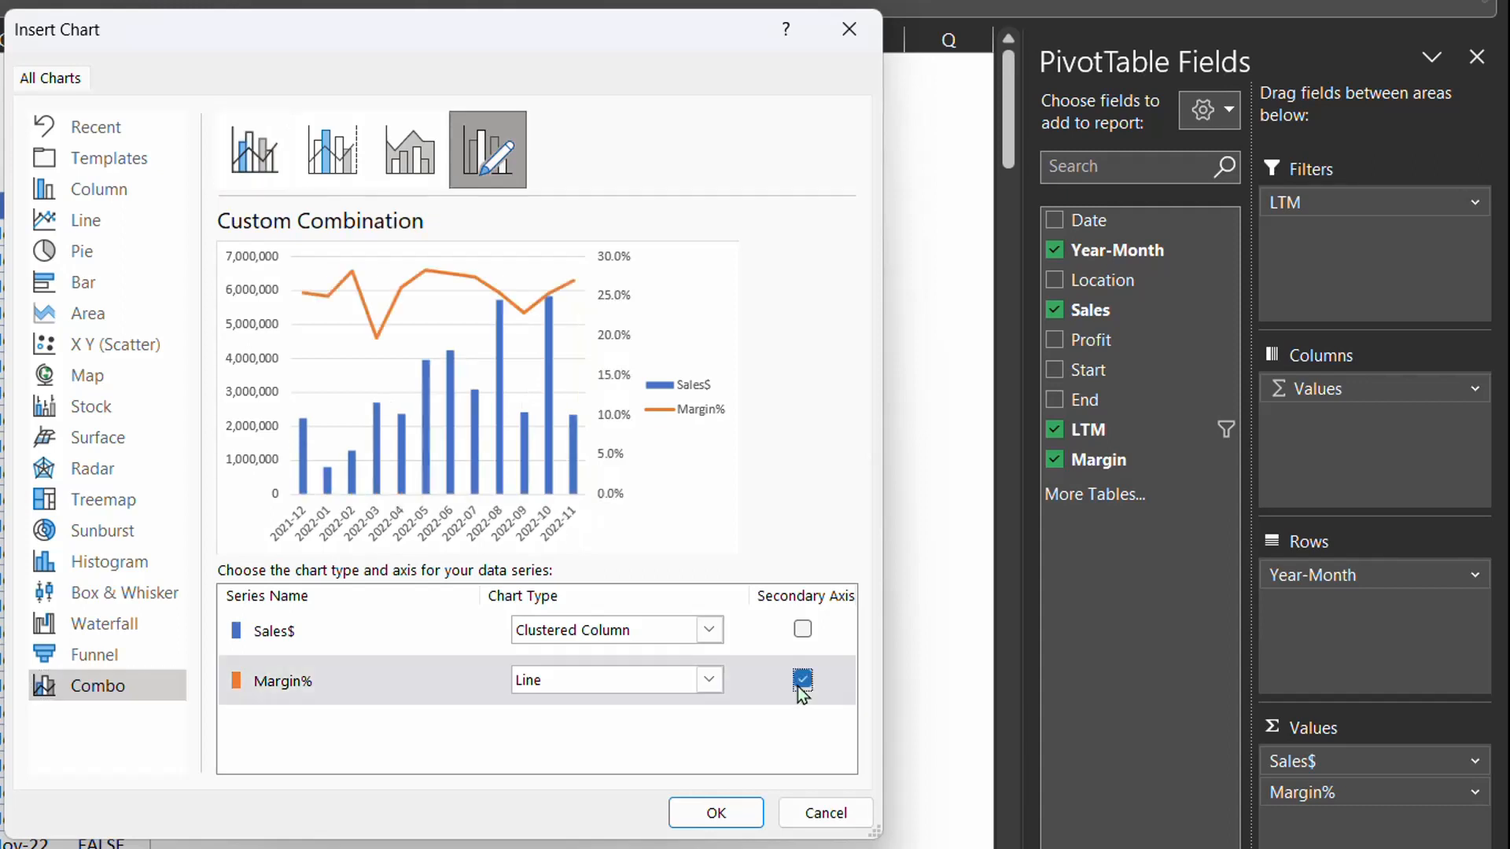
left_click(722, 823)
scroll(734, 840, "right", 4)
left_click_drag(0, 298, 575, 178)
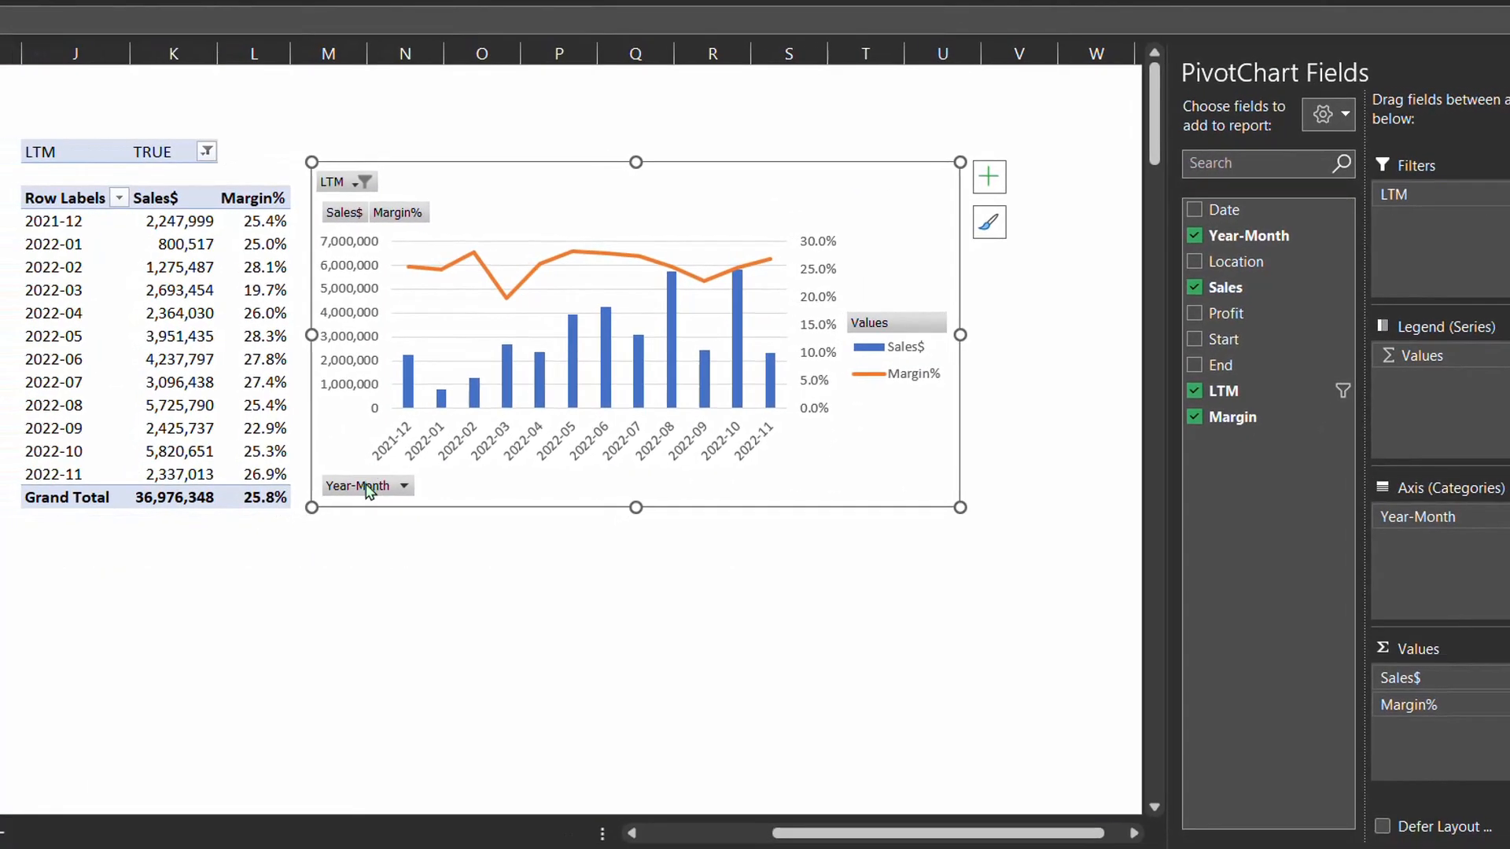
Hide all field buttons on the PivotChart and delete its horizontal gridlines
right_click(365, 483)
left_click(290, 757)
left_click(774, 252)
key("Delete")
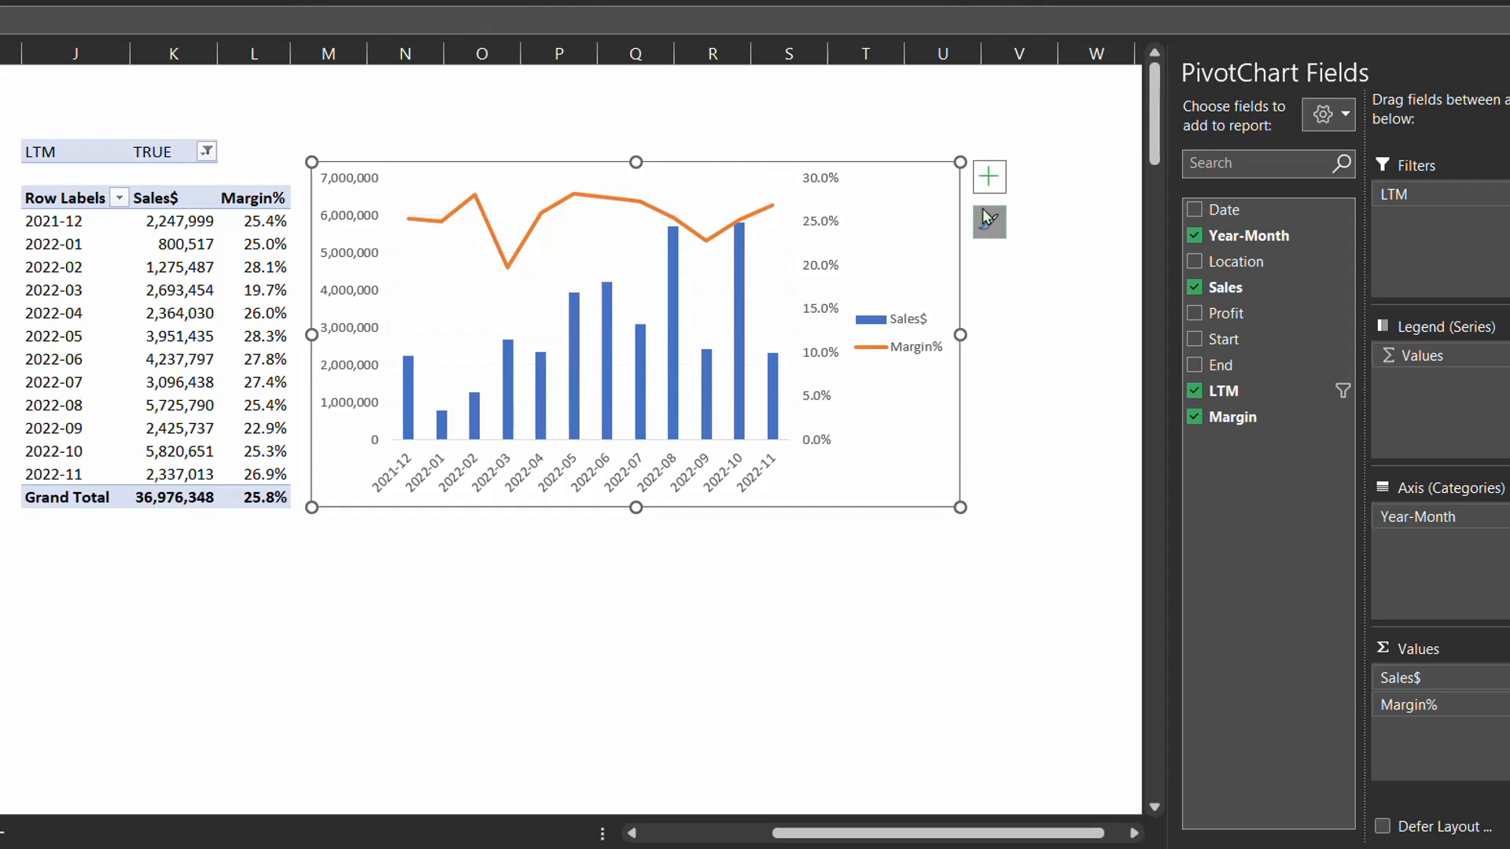
Add a chart title to the PivotChart and place its legend at the bottom
left_click(991, 188)
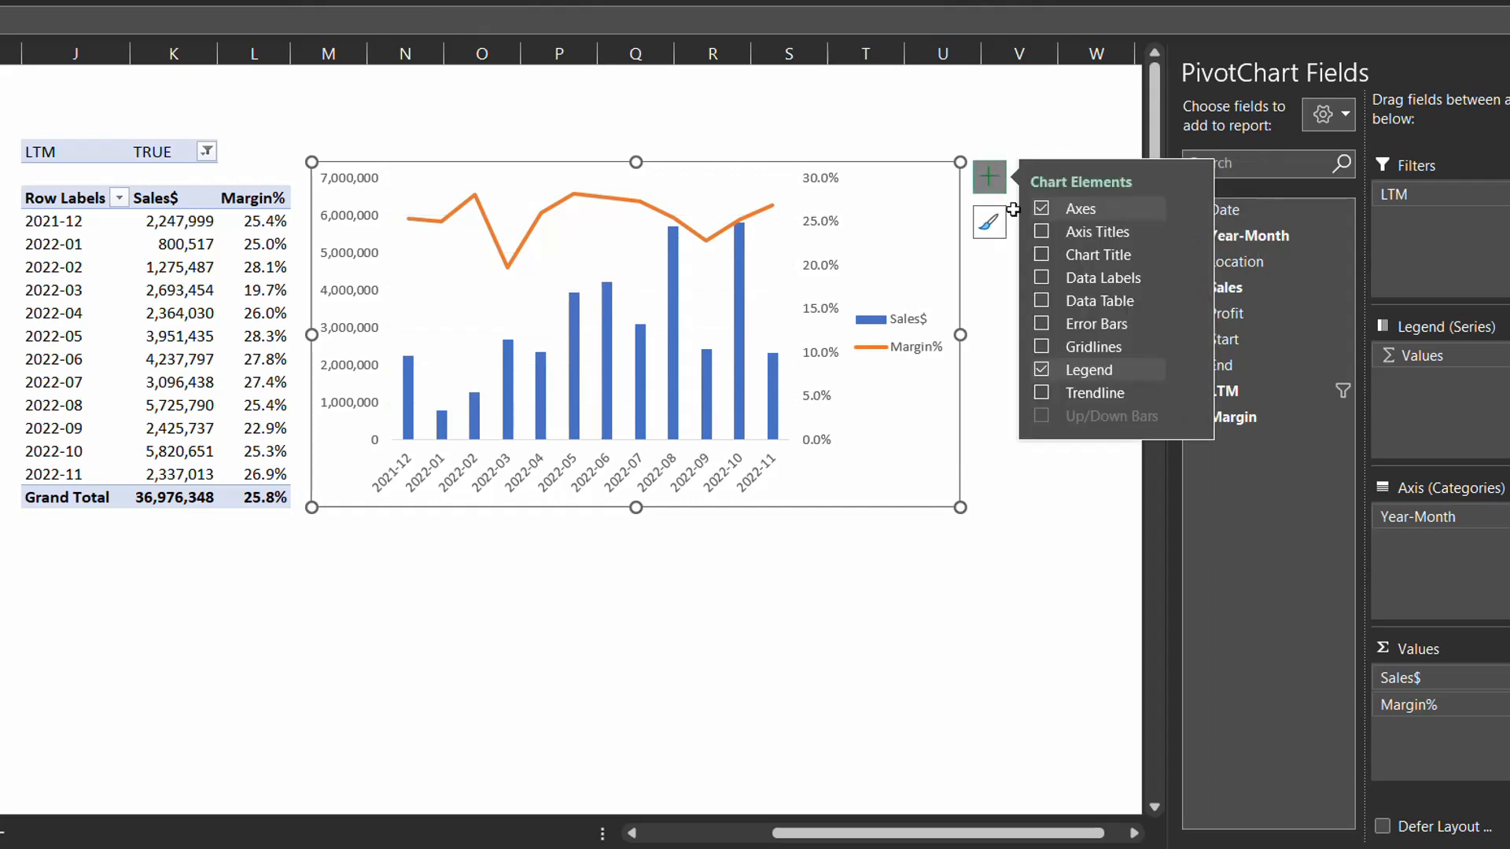
left_click(1042, 255)
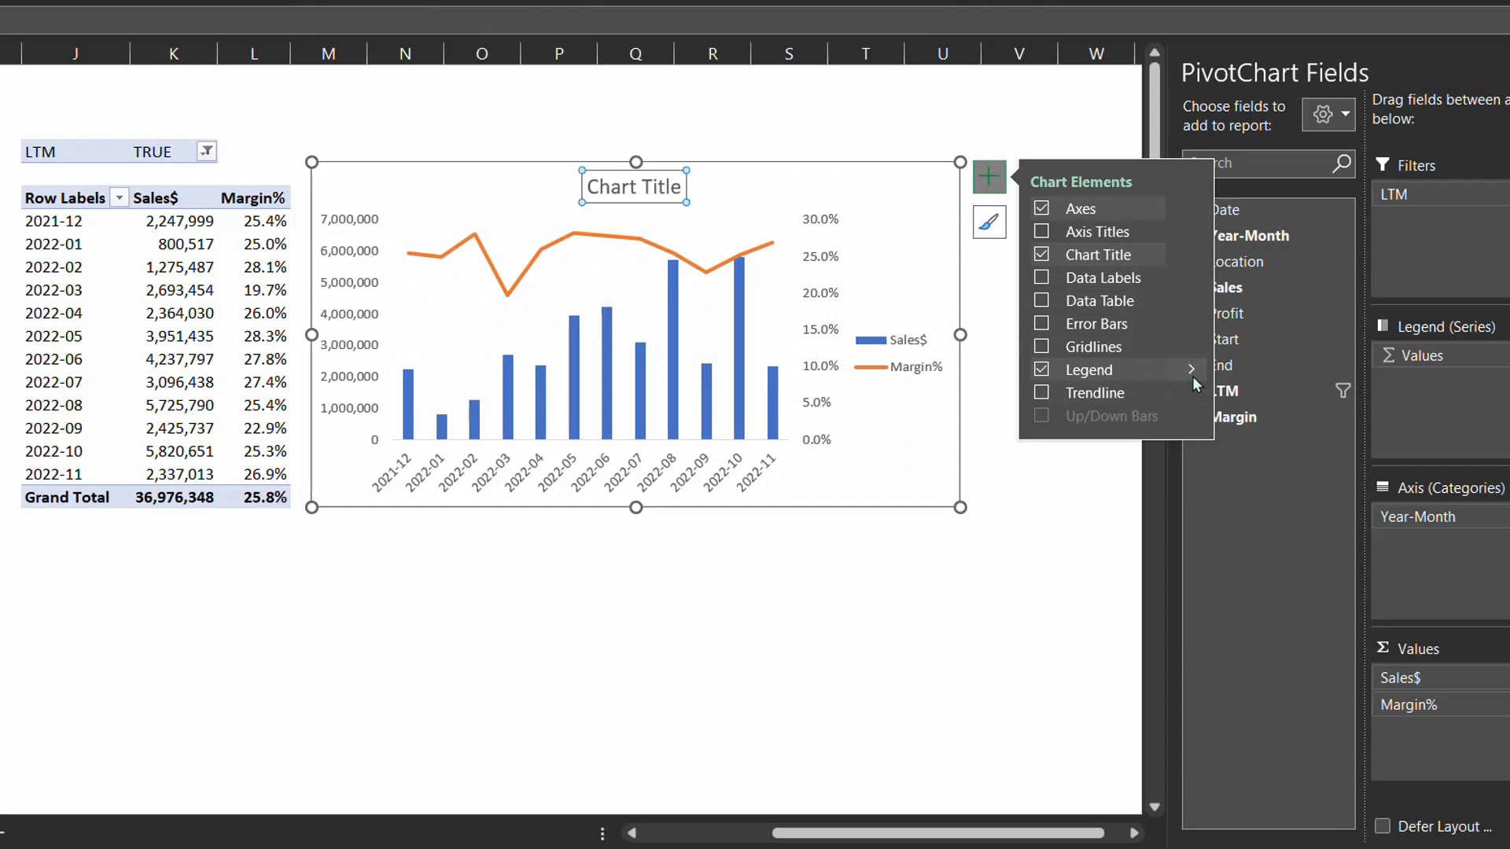
mouse_move(1192, 376)
left_click(1252, 466)
Set the gap width of the PivotChart's Sales$ columns to 87%
key("ctrl+1")
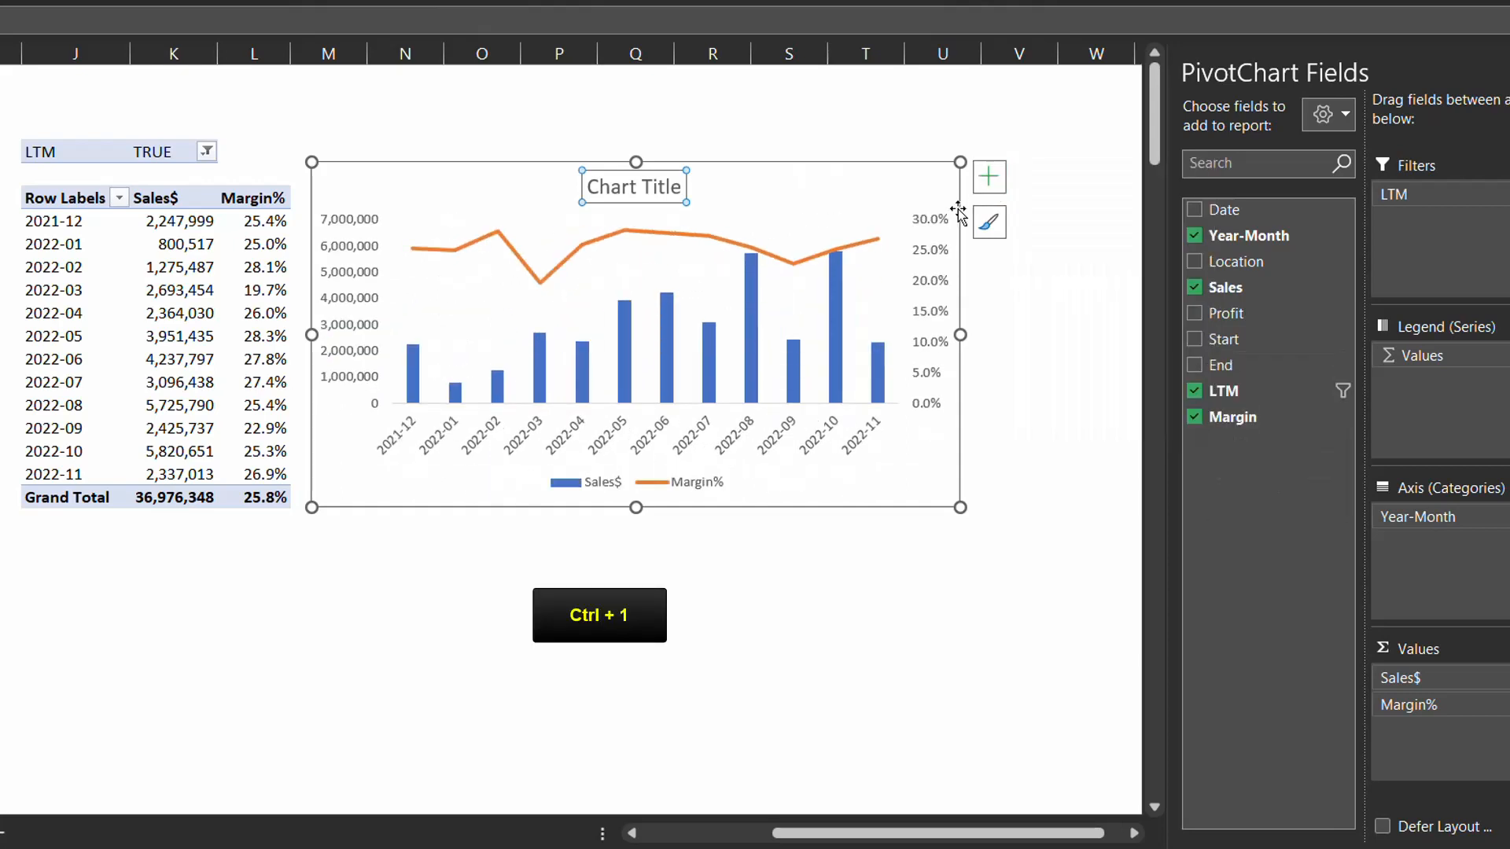
left_click(837, 314)
left_click(1328, 151)
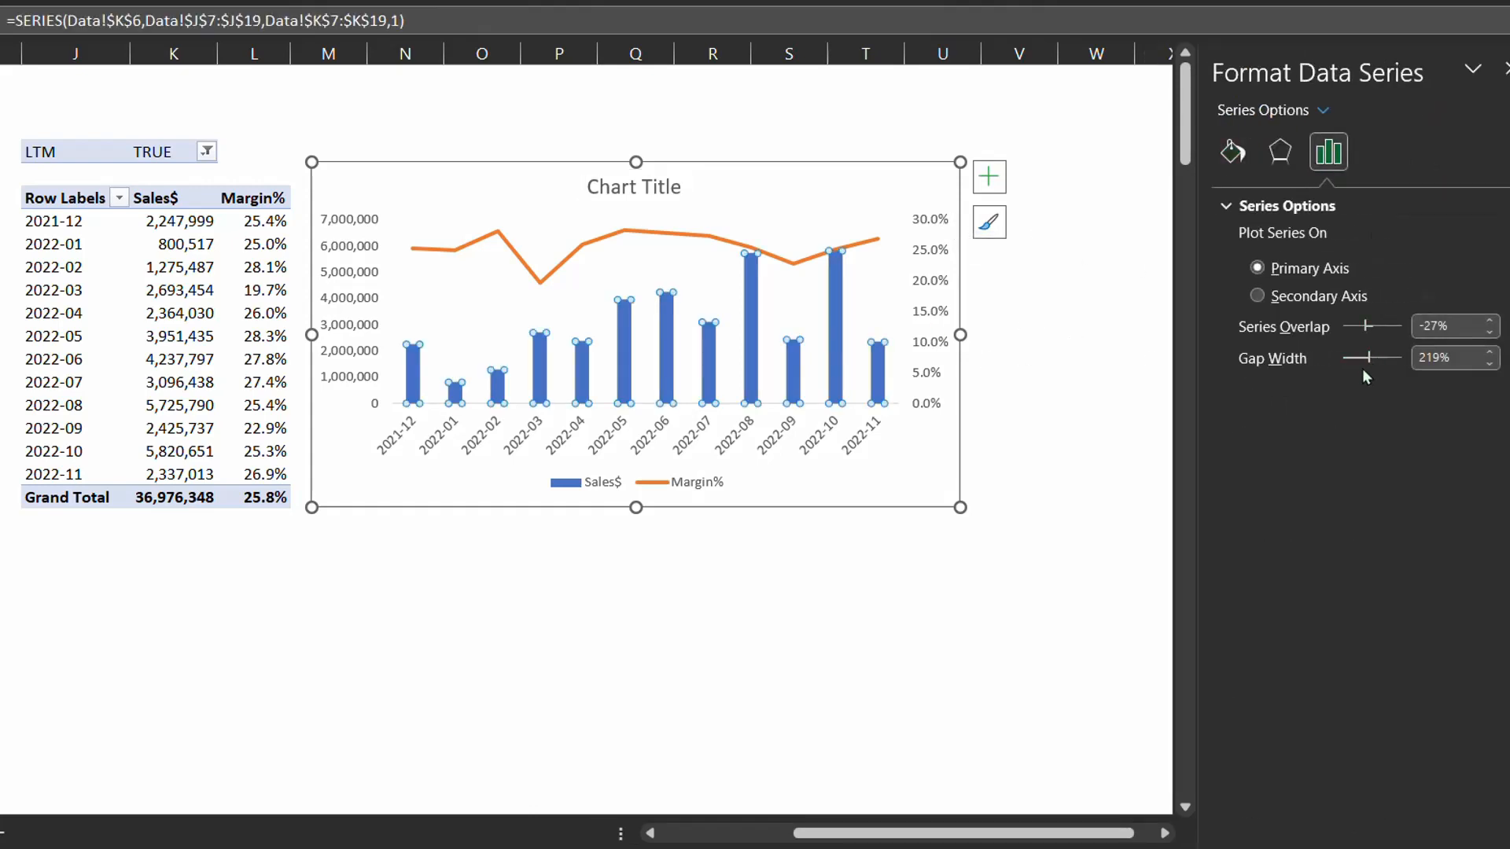
left_click_drag(1366, 366, 1348, 365)
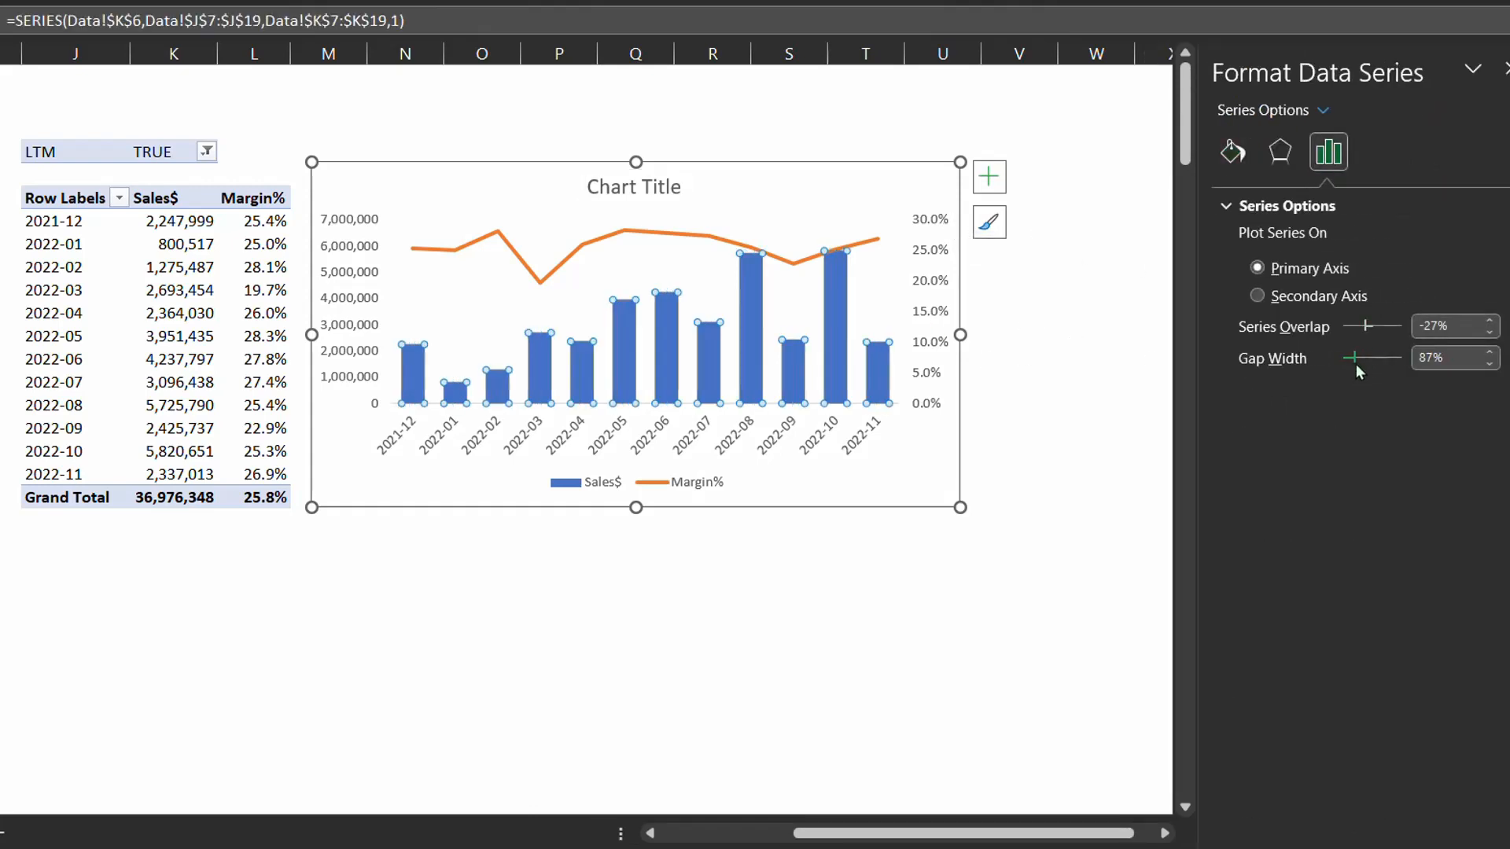
Turn the PivotChart's Margin% series into a smoothed line
left_click(868, 244)
left_click(1232, 152)
scroll(1274, 590, "down", 1)
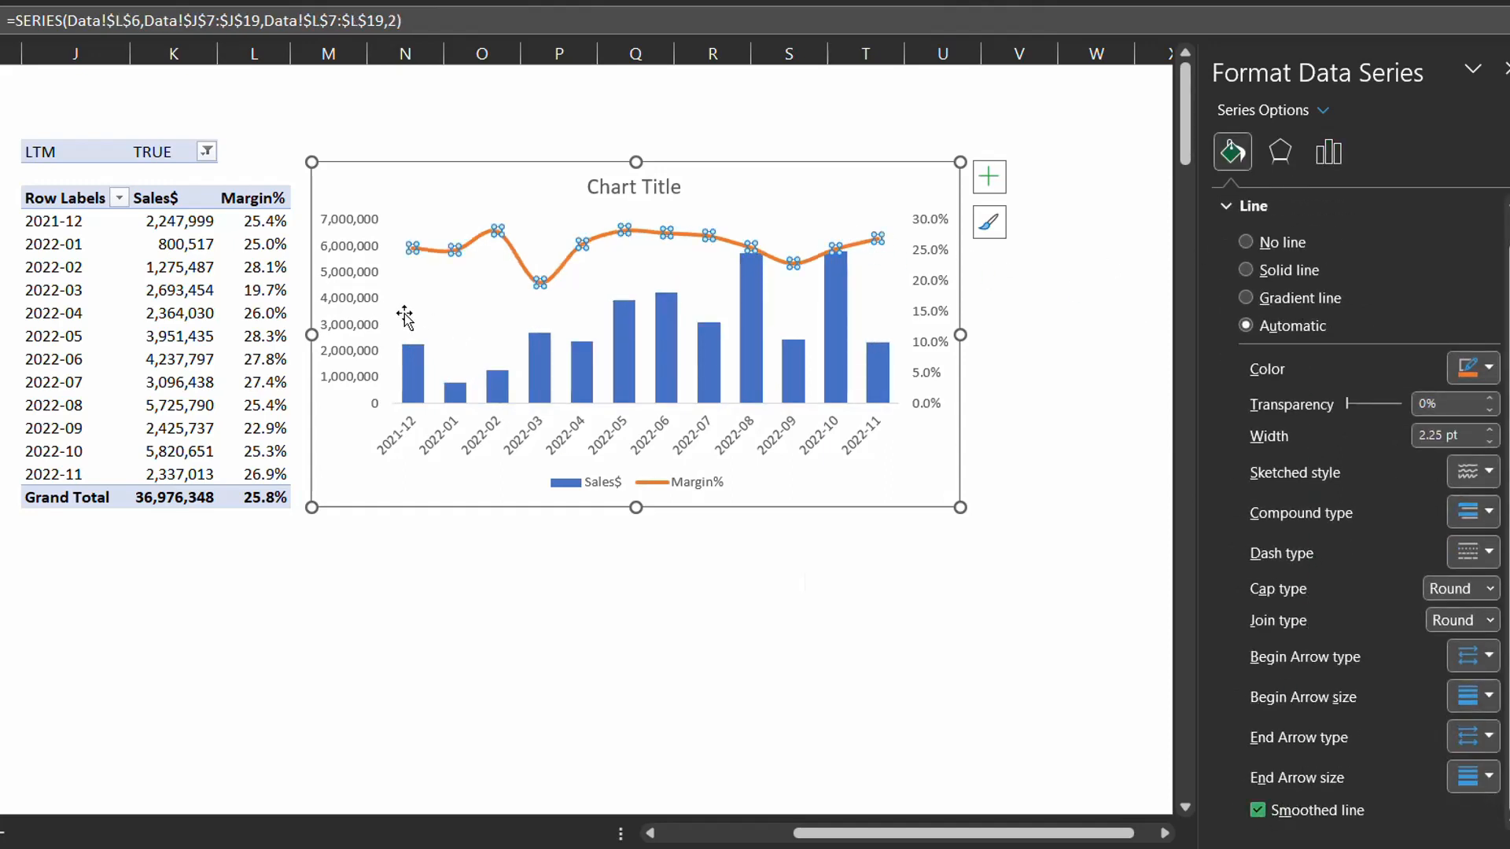
Show the sales axis in display units of Thousands and move the units label down to the middle of the axis
left_click(360, 313)
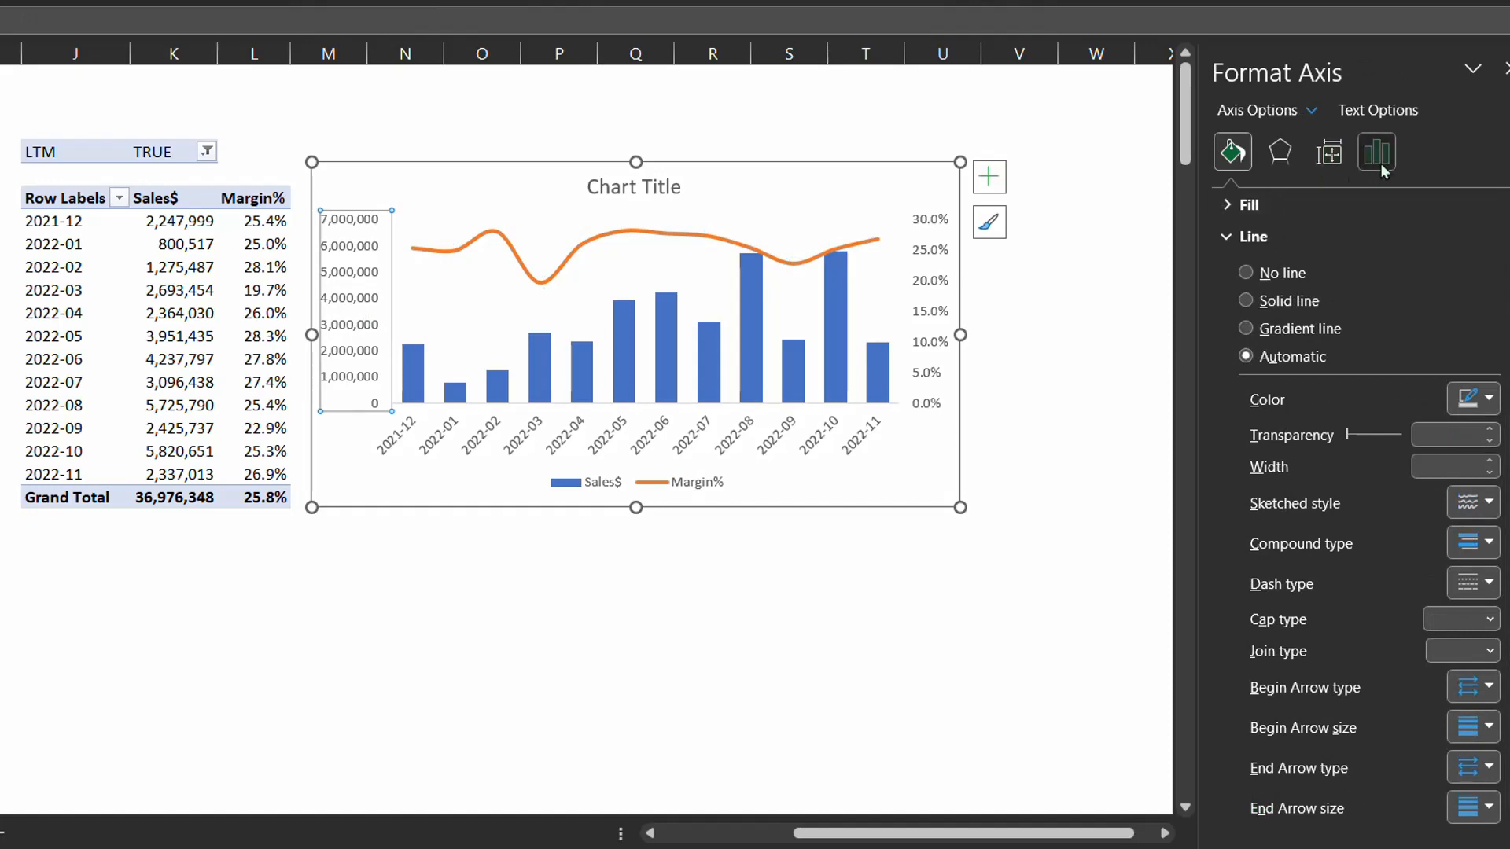
left_click(1377, 158)
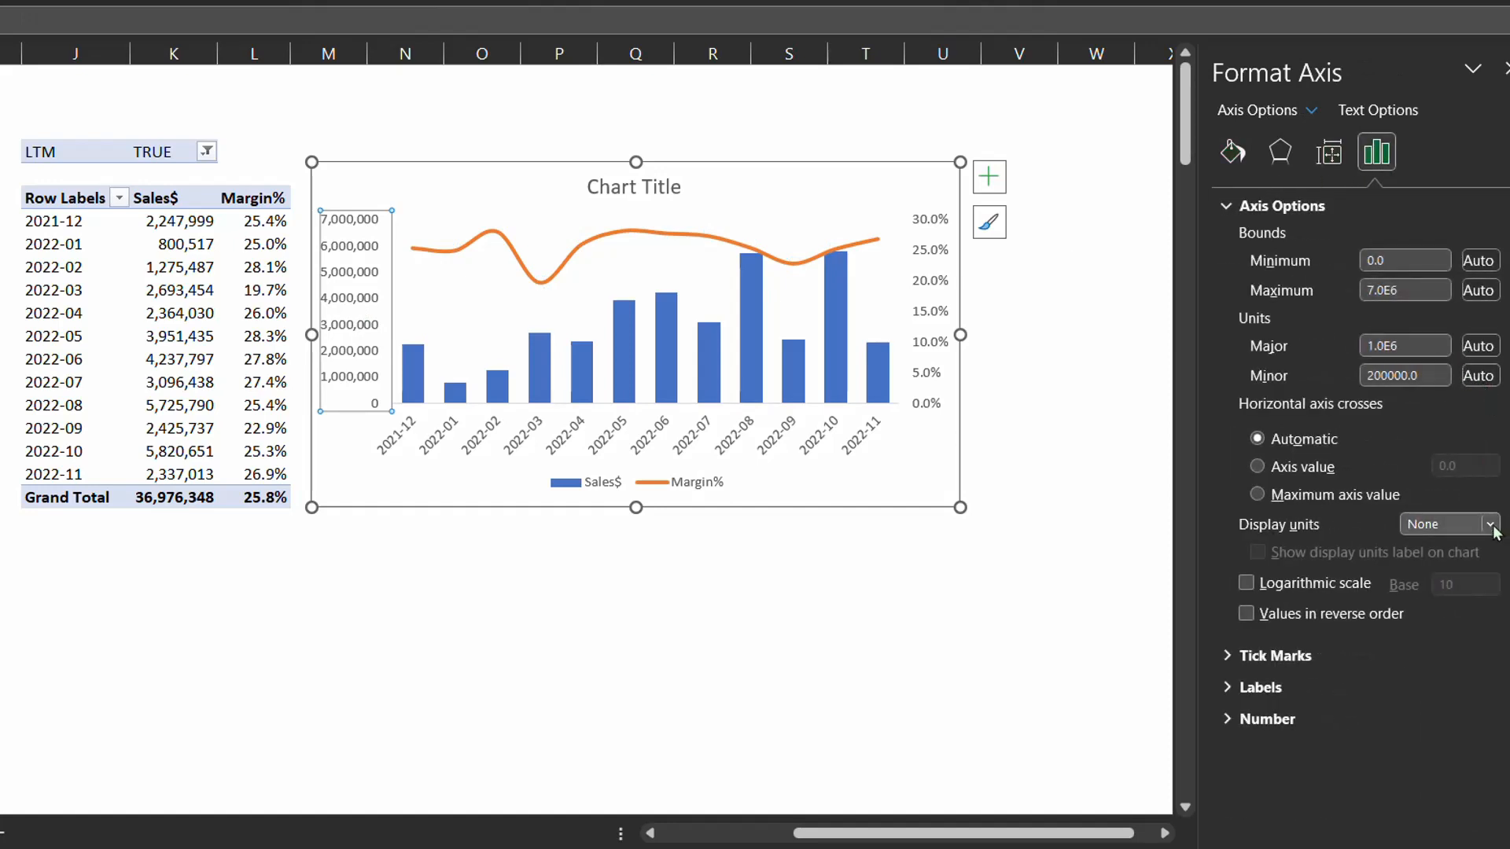
left_click(1478, 524)
left_click(1472, 595)
left_click_drag(340, 298, 336, 345)
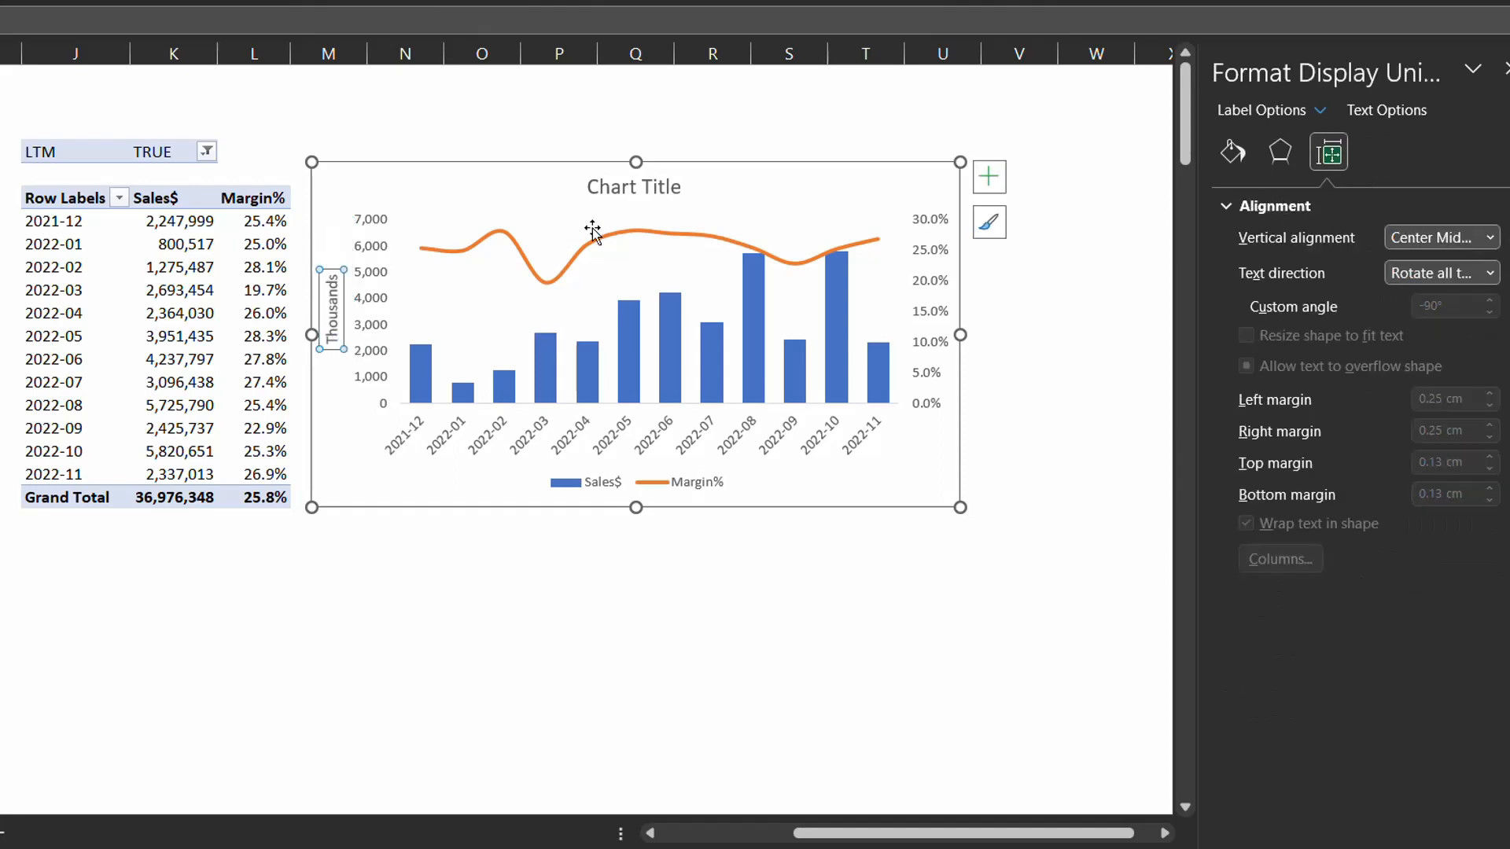
Title the PivotChart LTM Monthly Sales and Margin and widen the chart so that it extends into column V
double_click(661, 196)
key("ctrl+a")
type("LTM Mo")
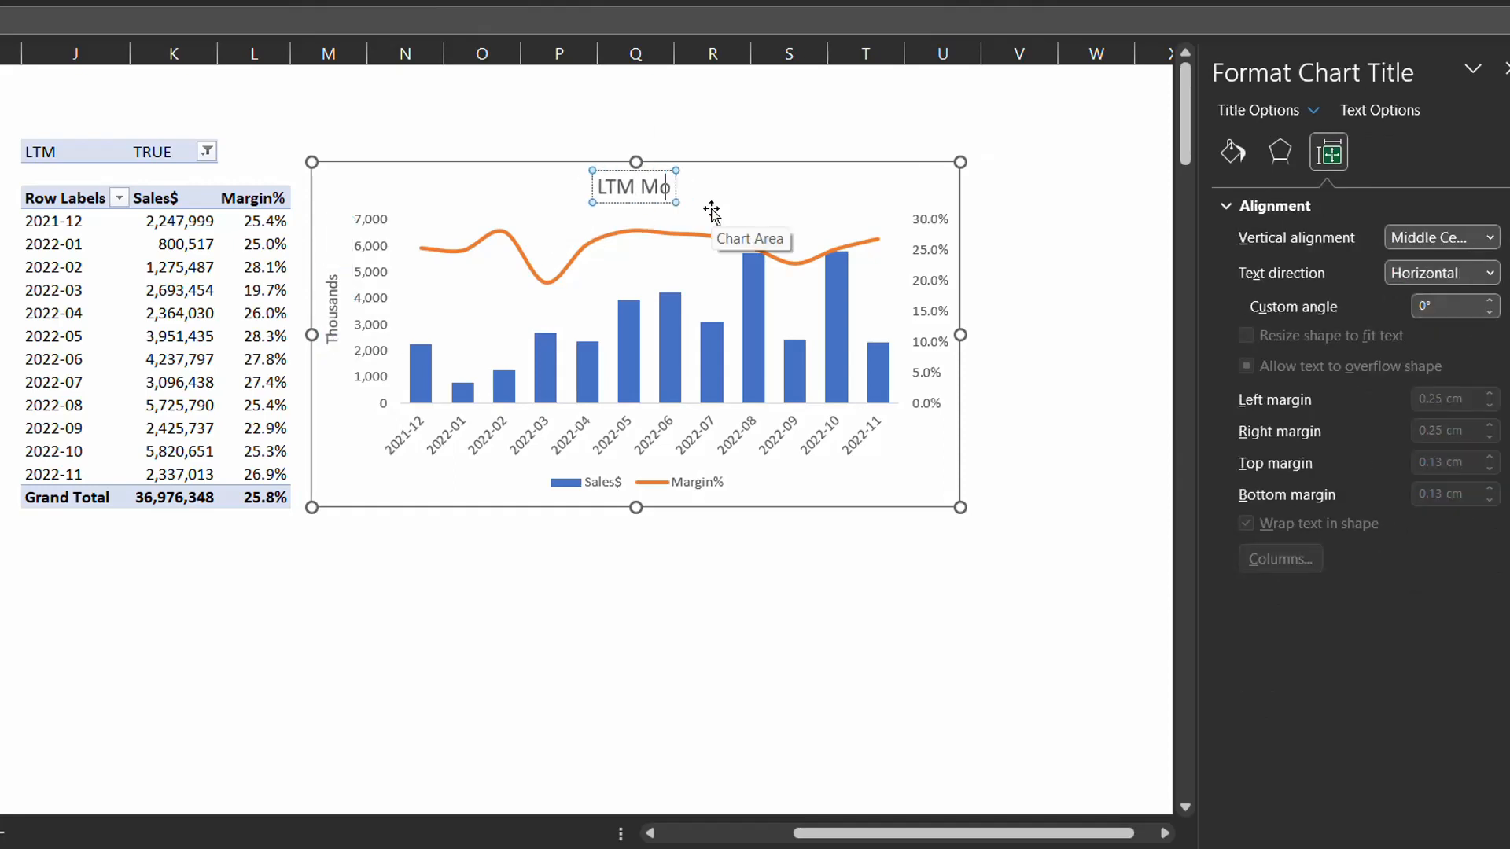
type("nthly Sales and Margin")
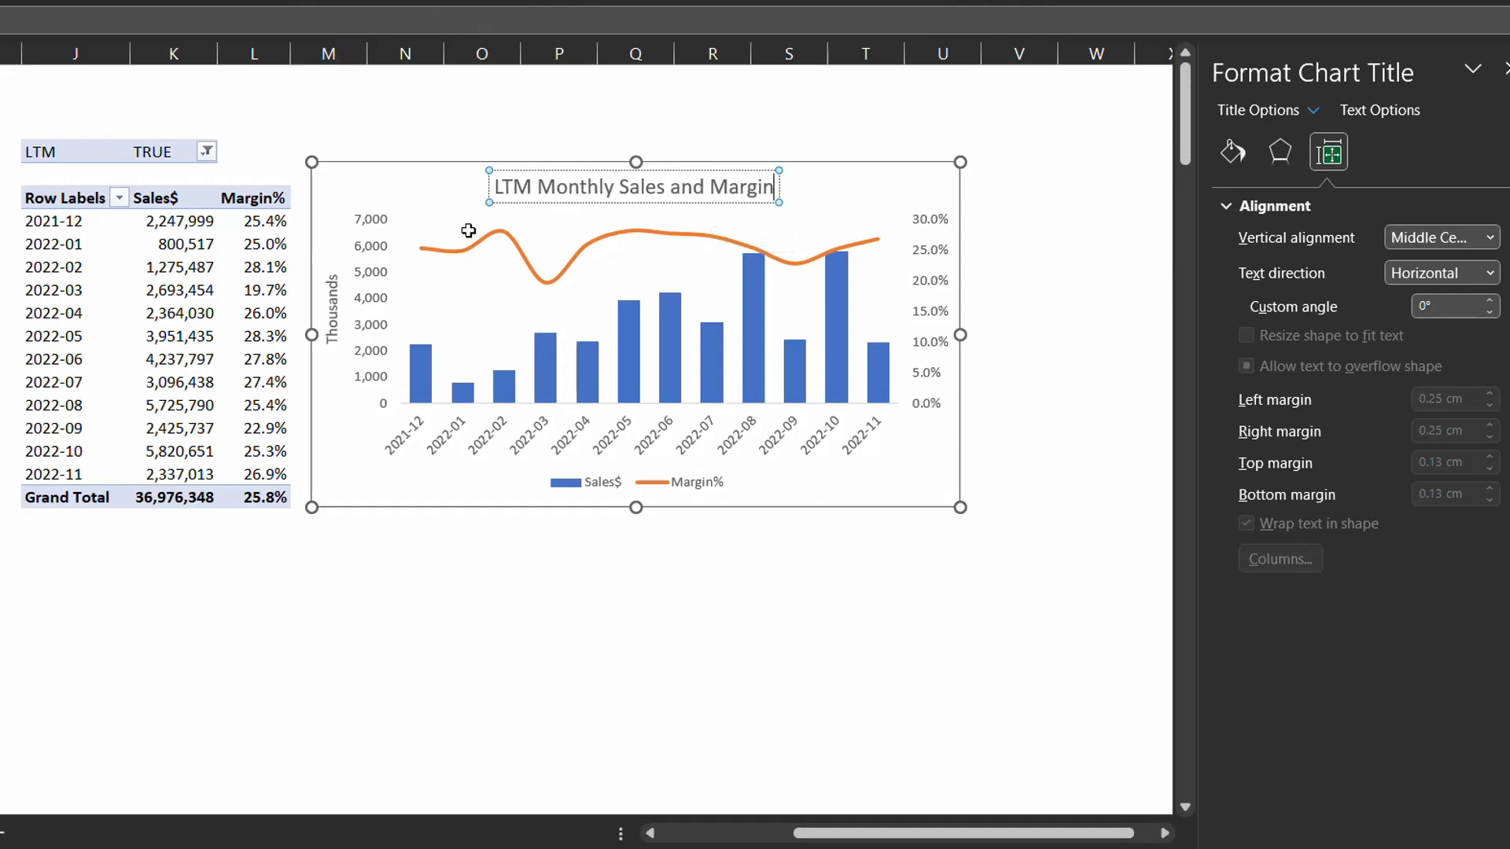
left_click(1014, 269)
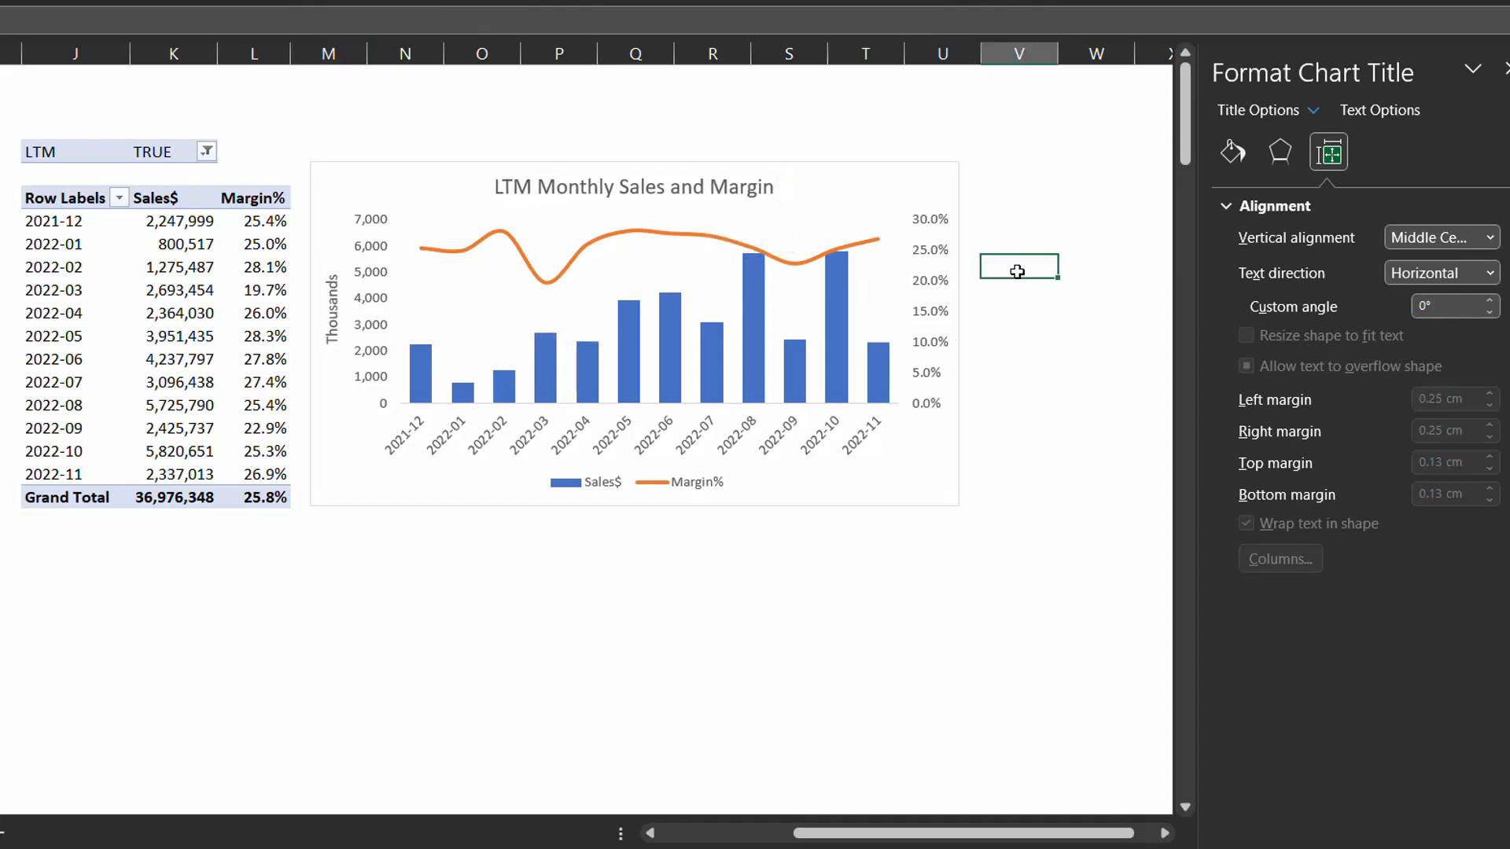
left_click(1506, 70)
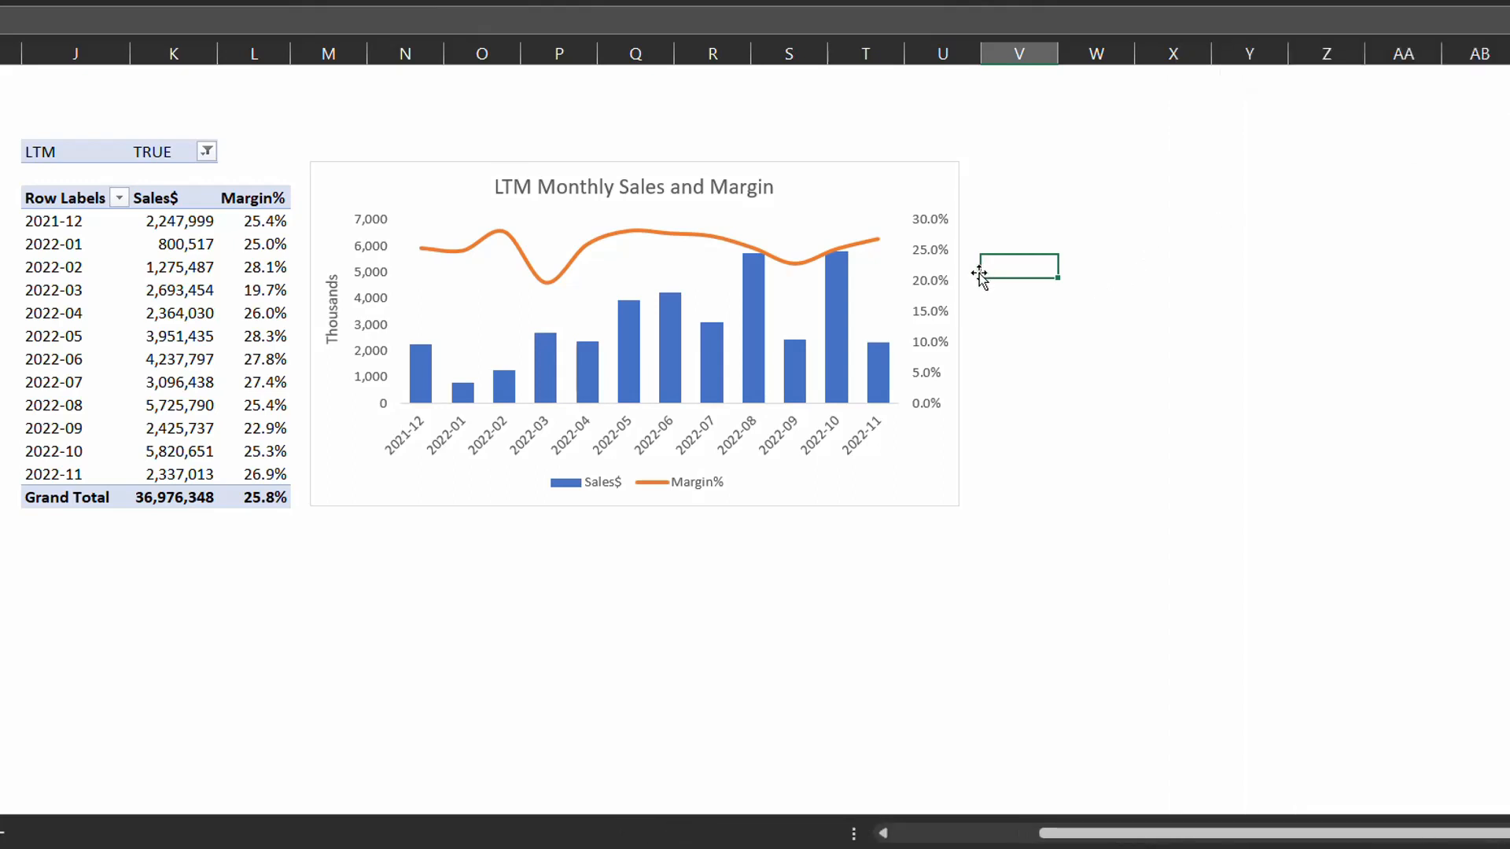
left_click(959, 290)
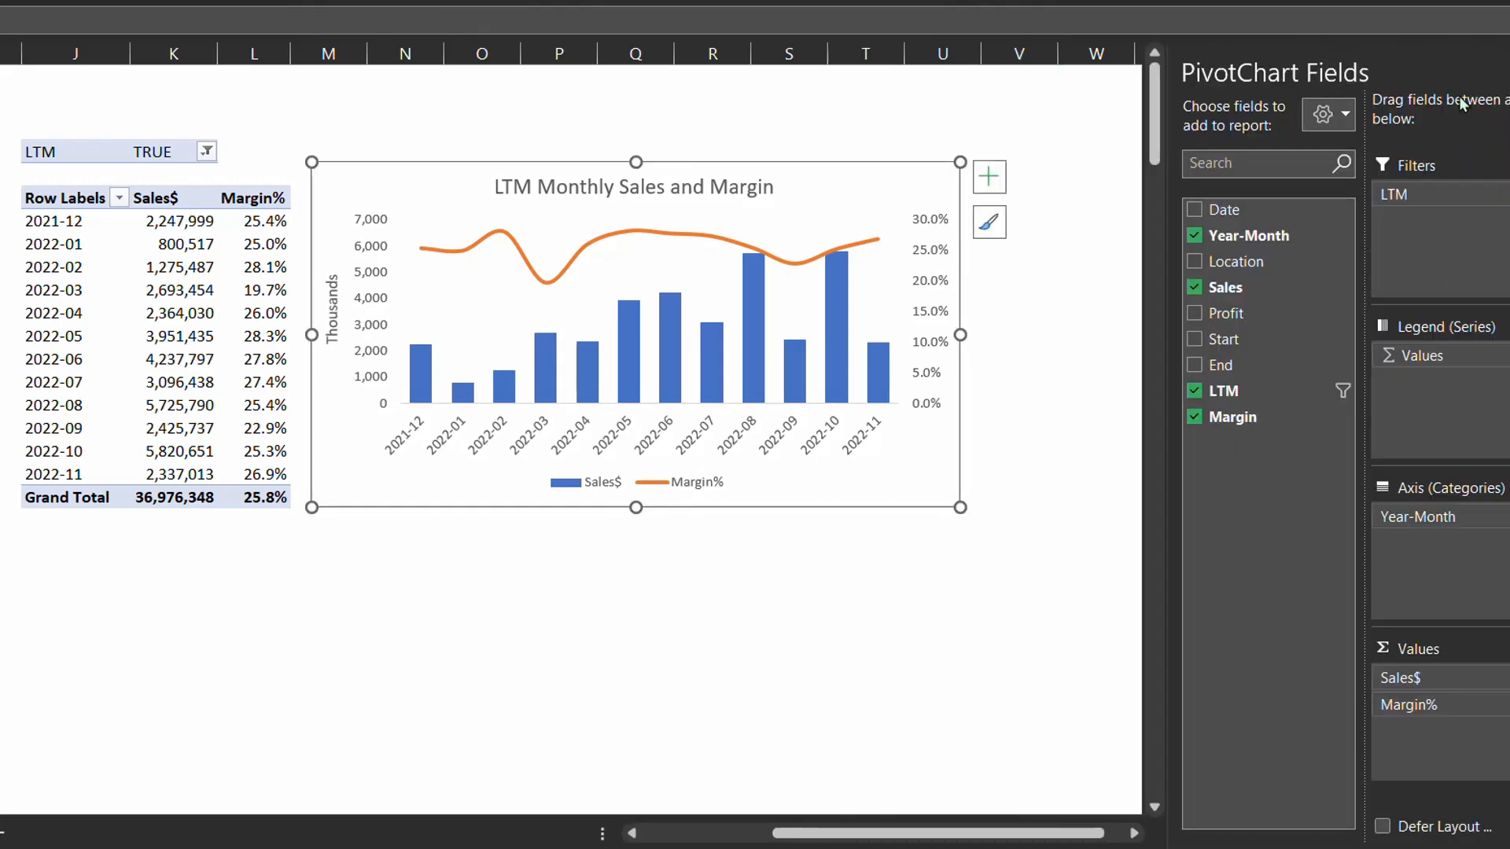
left_click_drag(961, 335, 1032, 335)
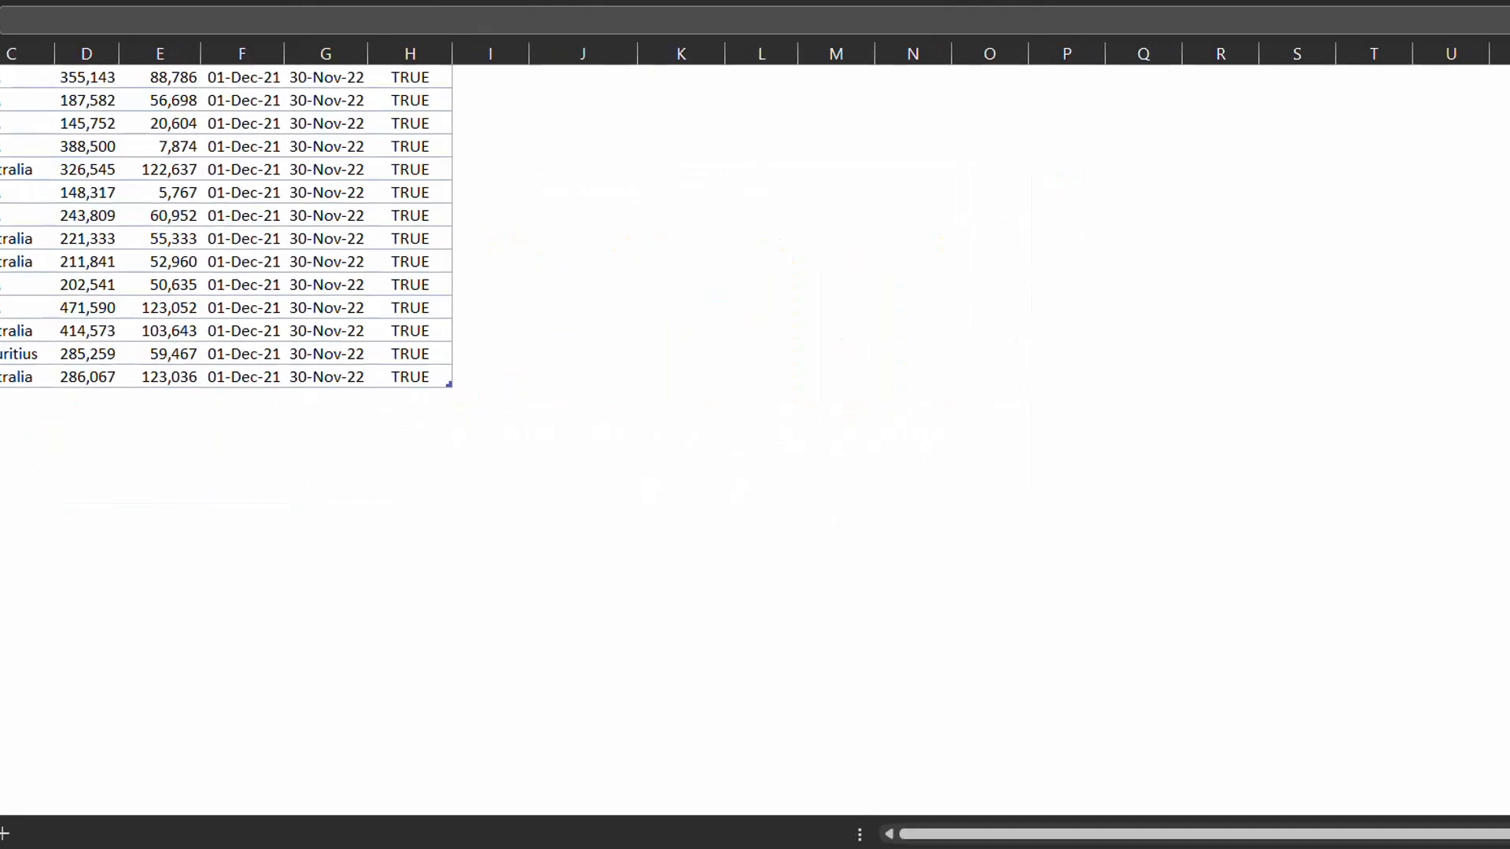
Paste the December 2022 records directly below the sales and profit table, starting at A225, and refresh the PivotTable
key("ctrl+v")
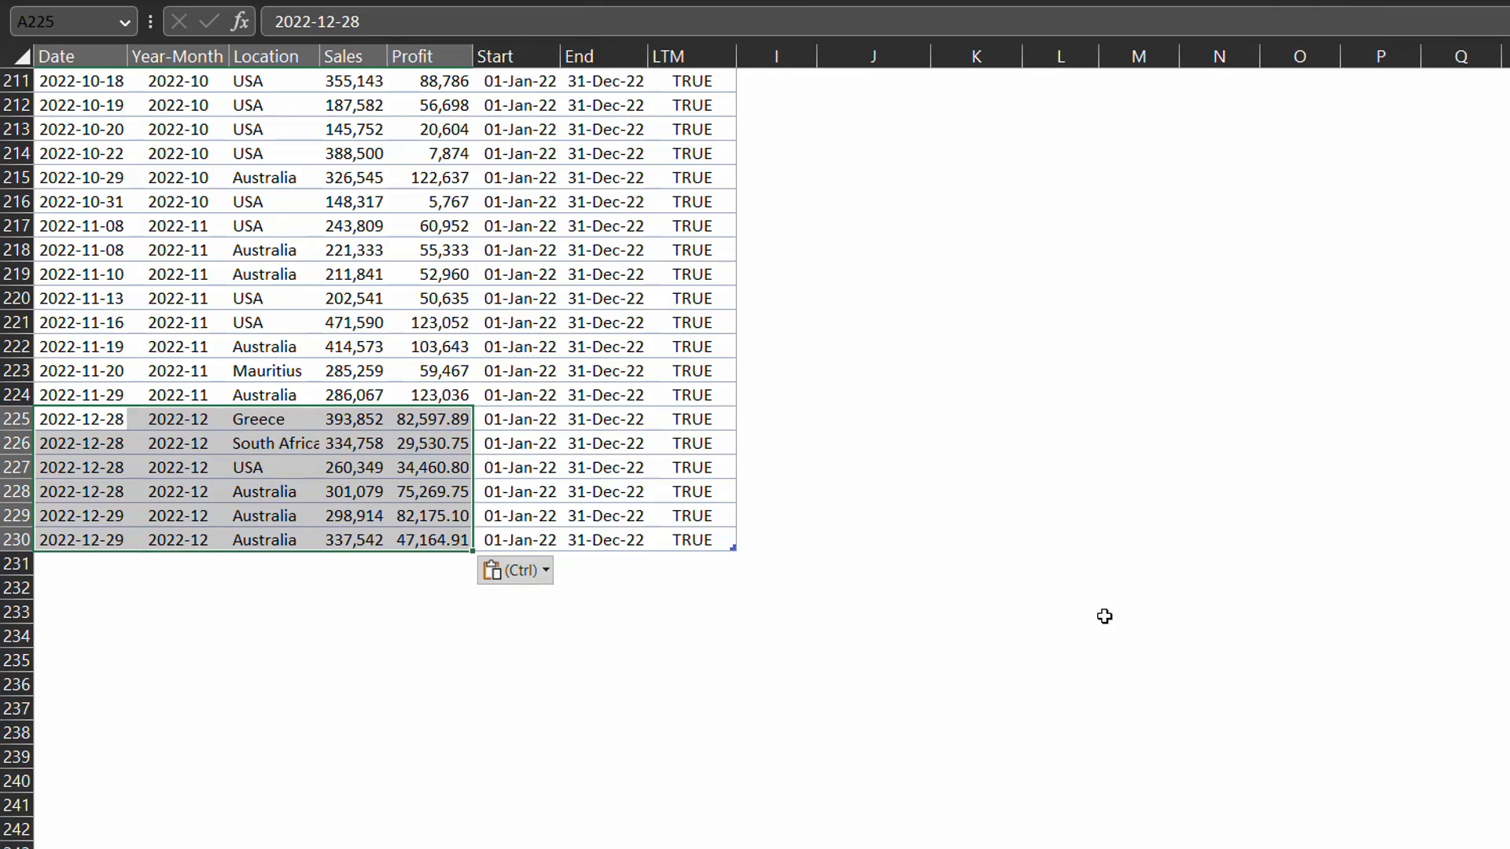
left_click(692, 539)
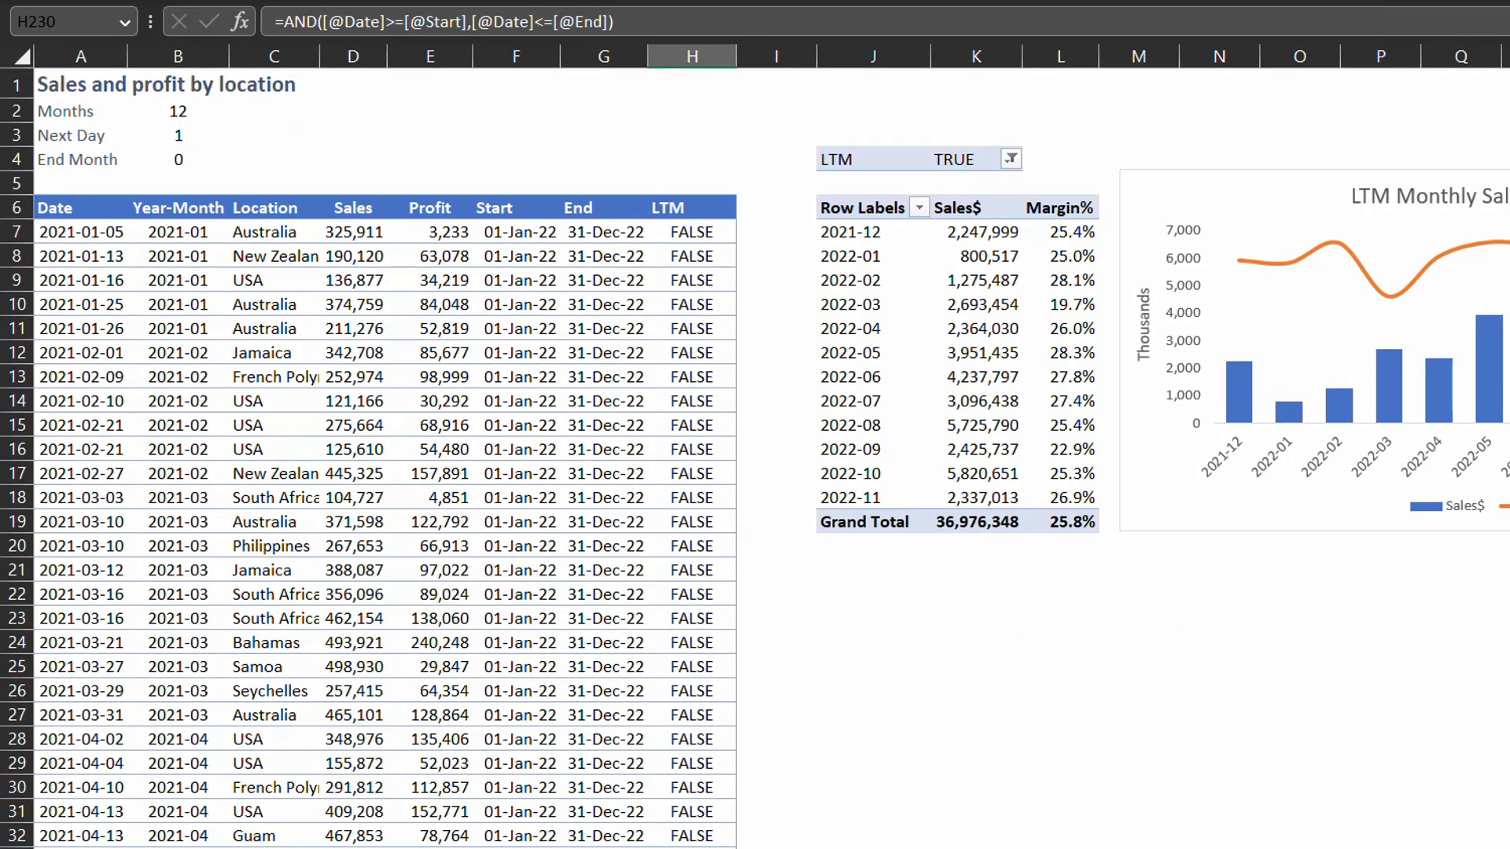
scroll(449, 410, "right", 4)
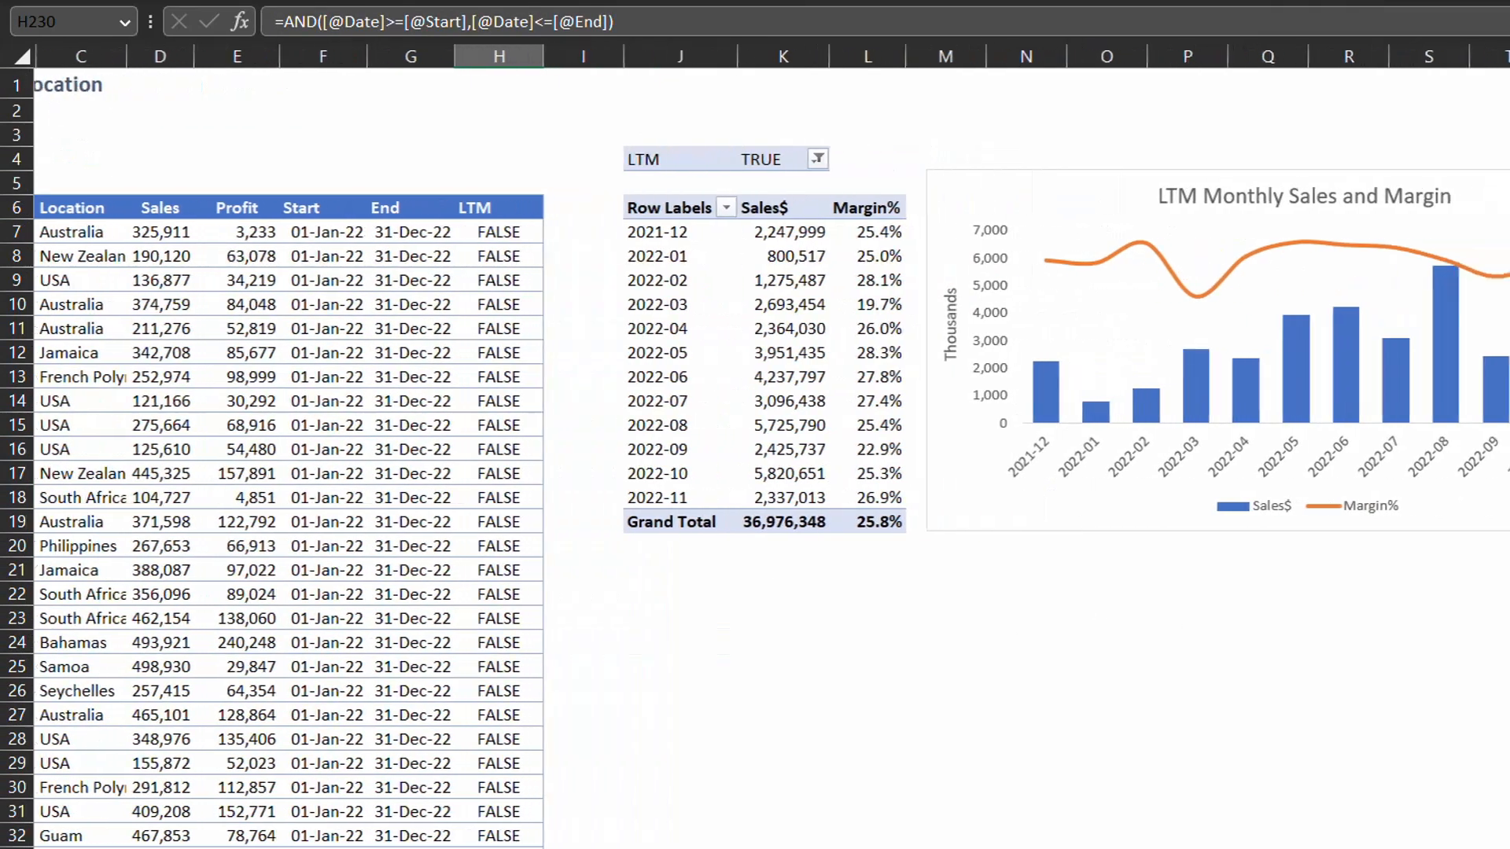
right_click(450, 405)
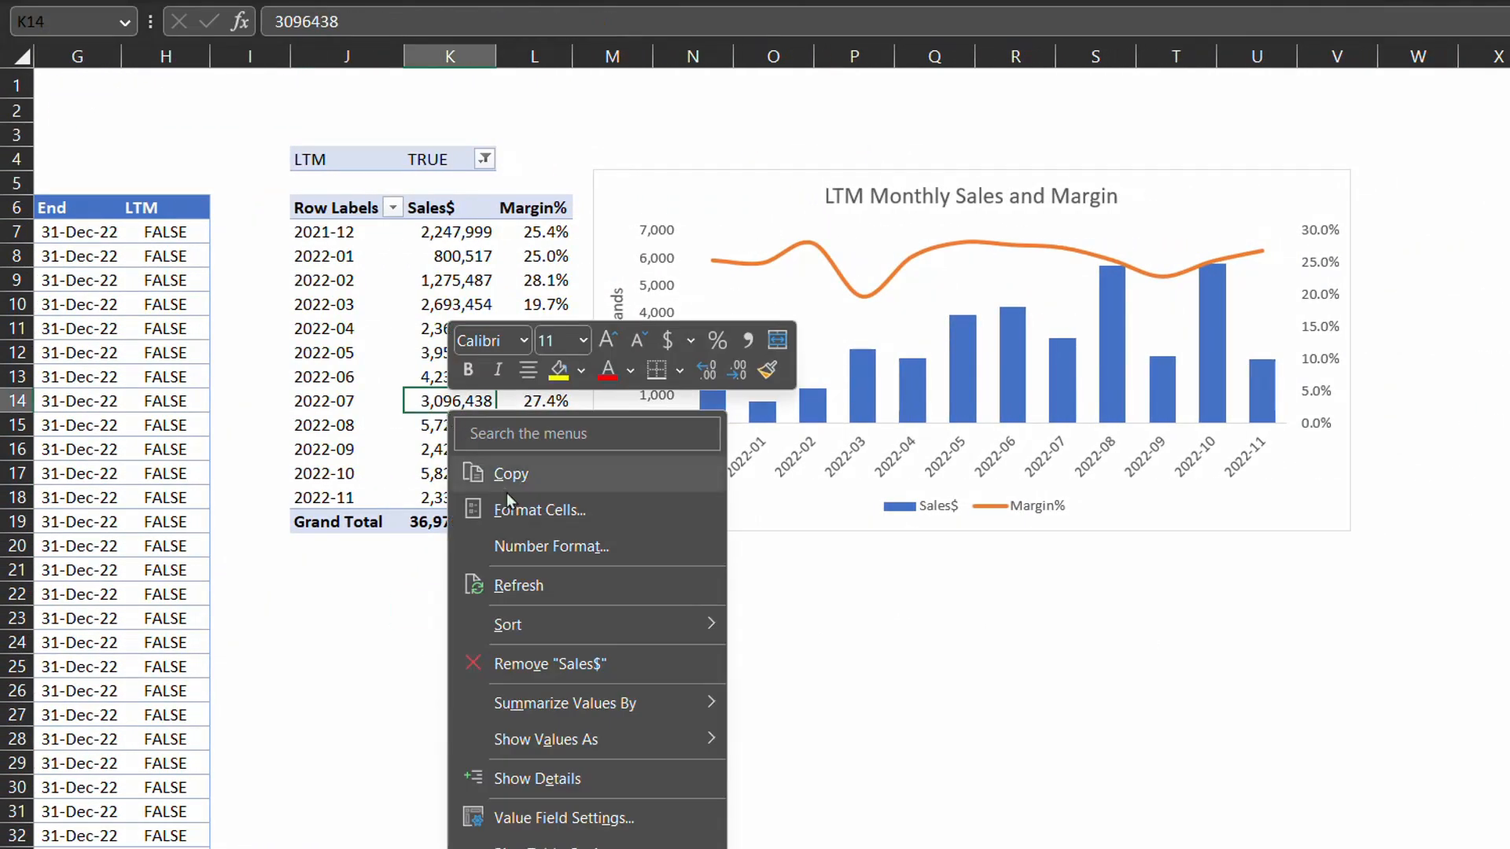
left_click(550, 585)
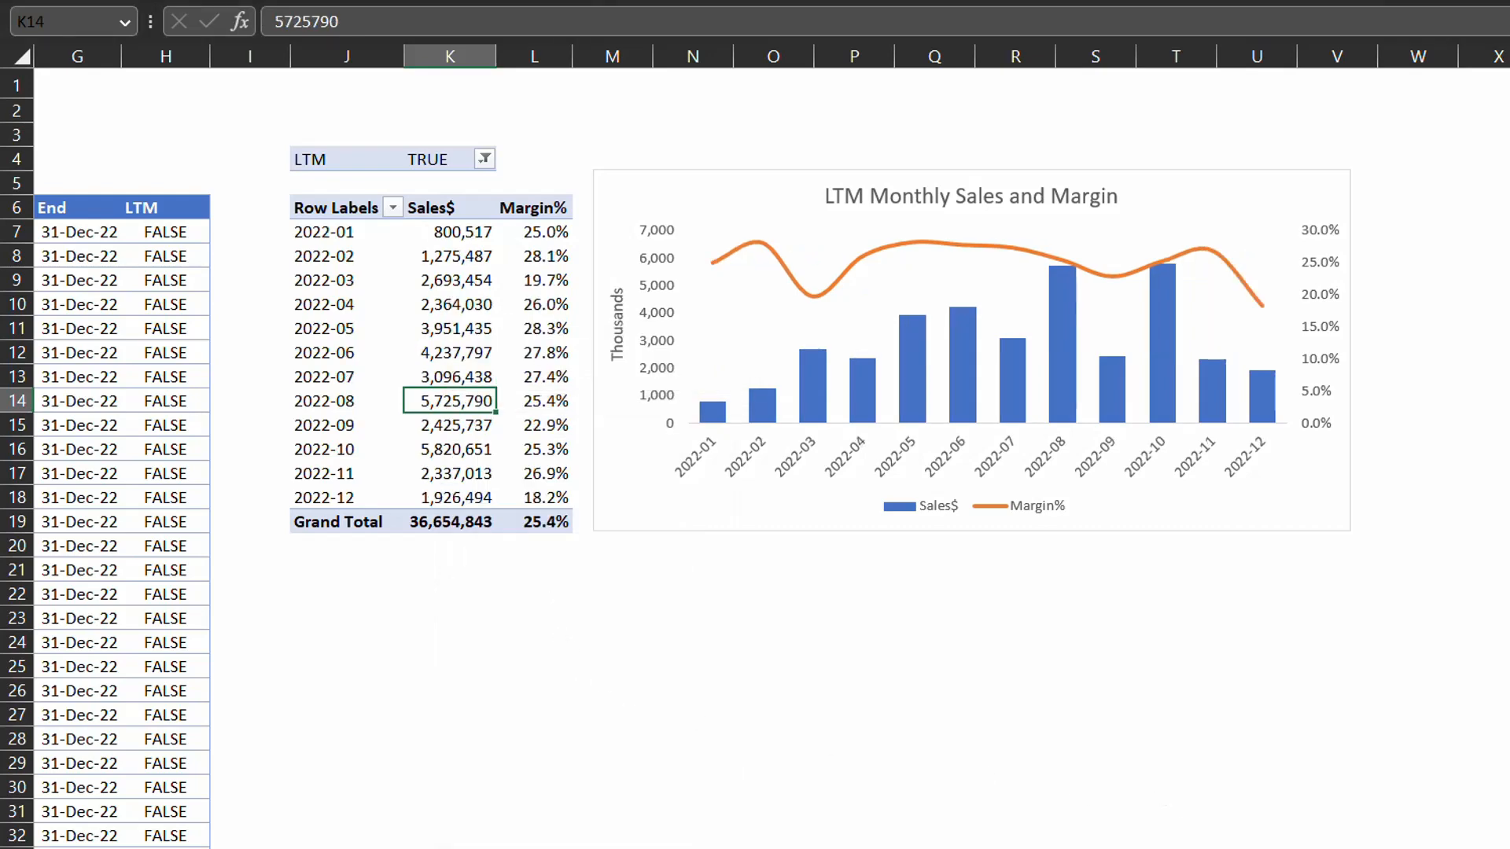
Set the Months parameter above the sales table to 7 and refresh the PivotTable
scroll(203, 315, "left", 4)
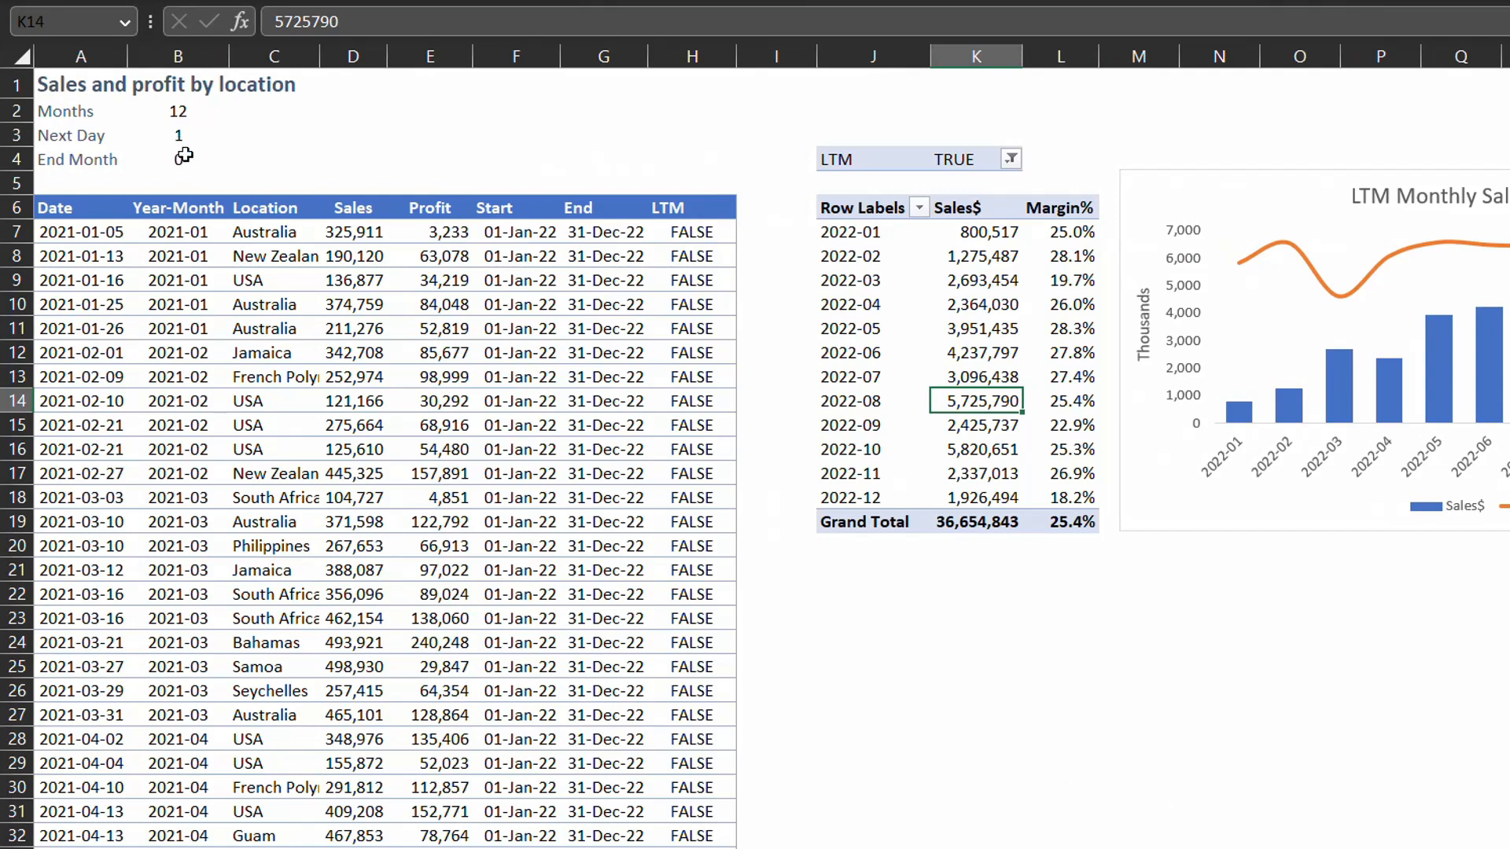
left_click(178, 111)
type("7")
key("Return")
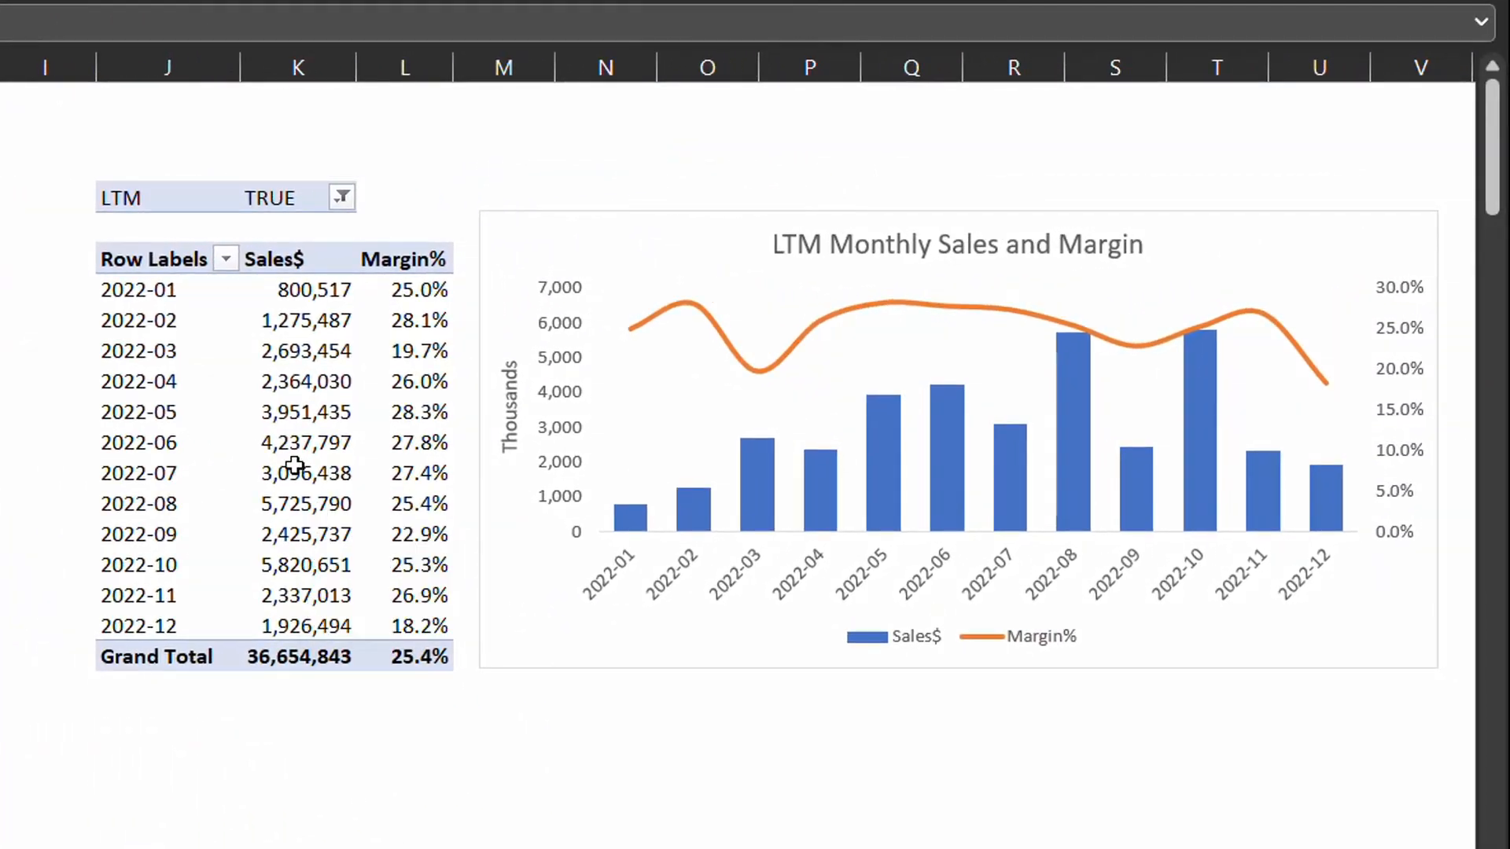
right_click(856, 395)
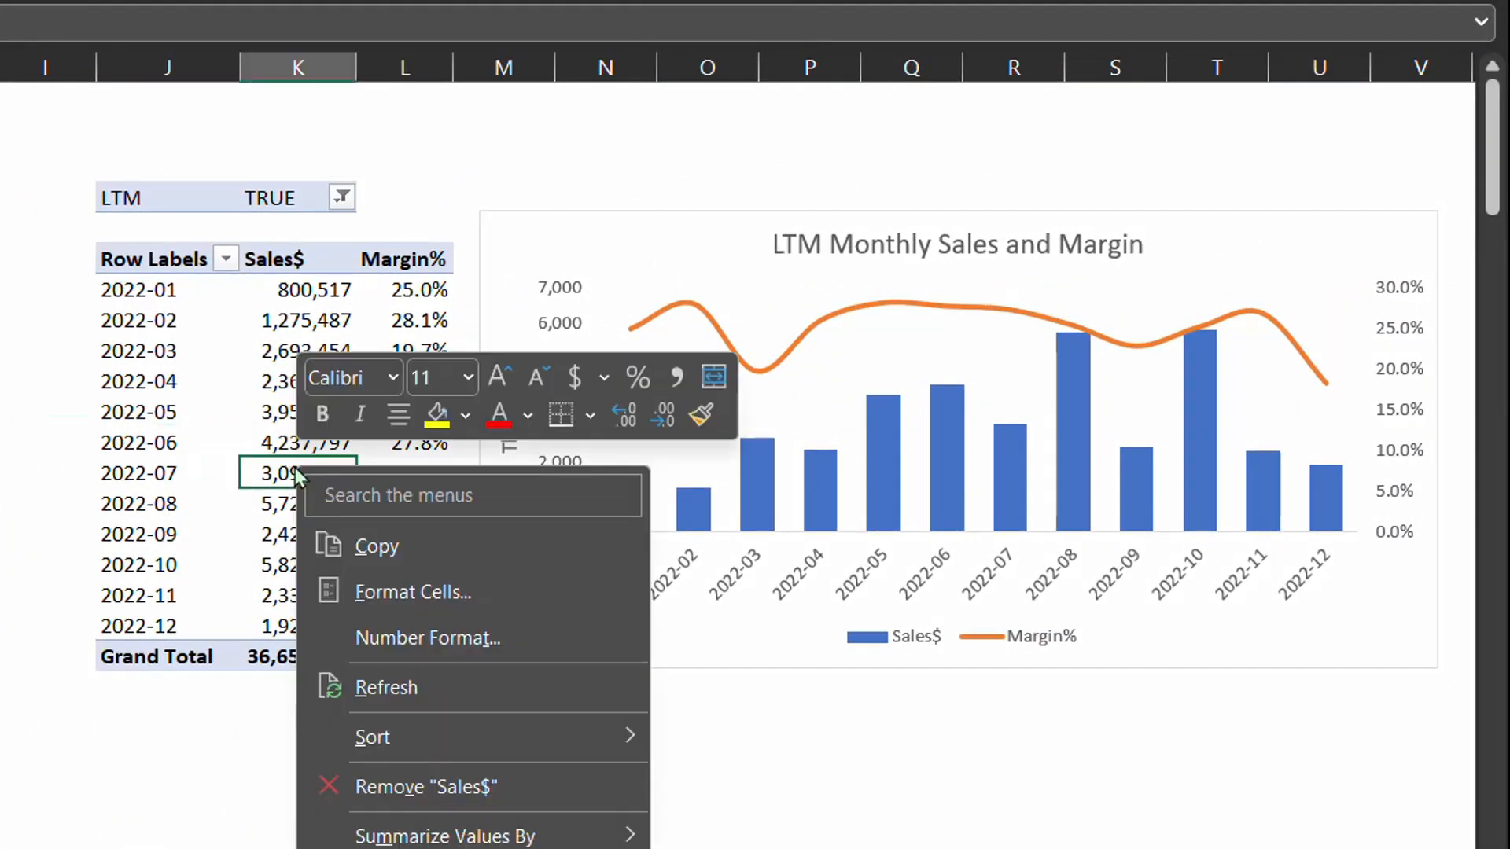
left_click(445, 686)
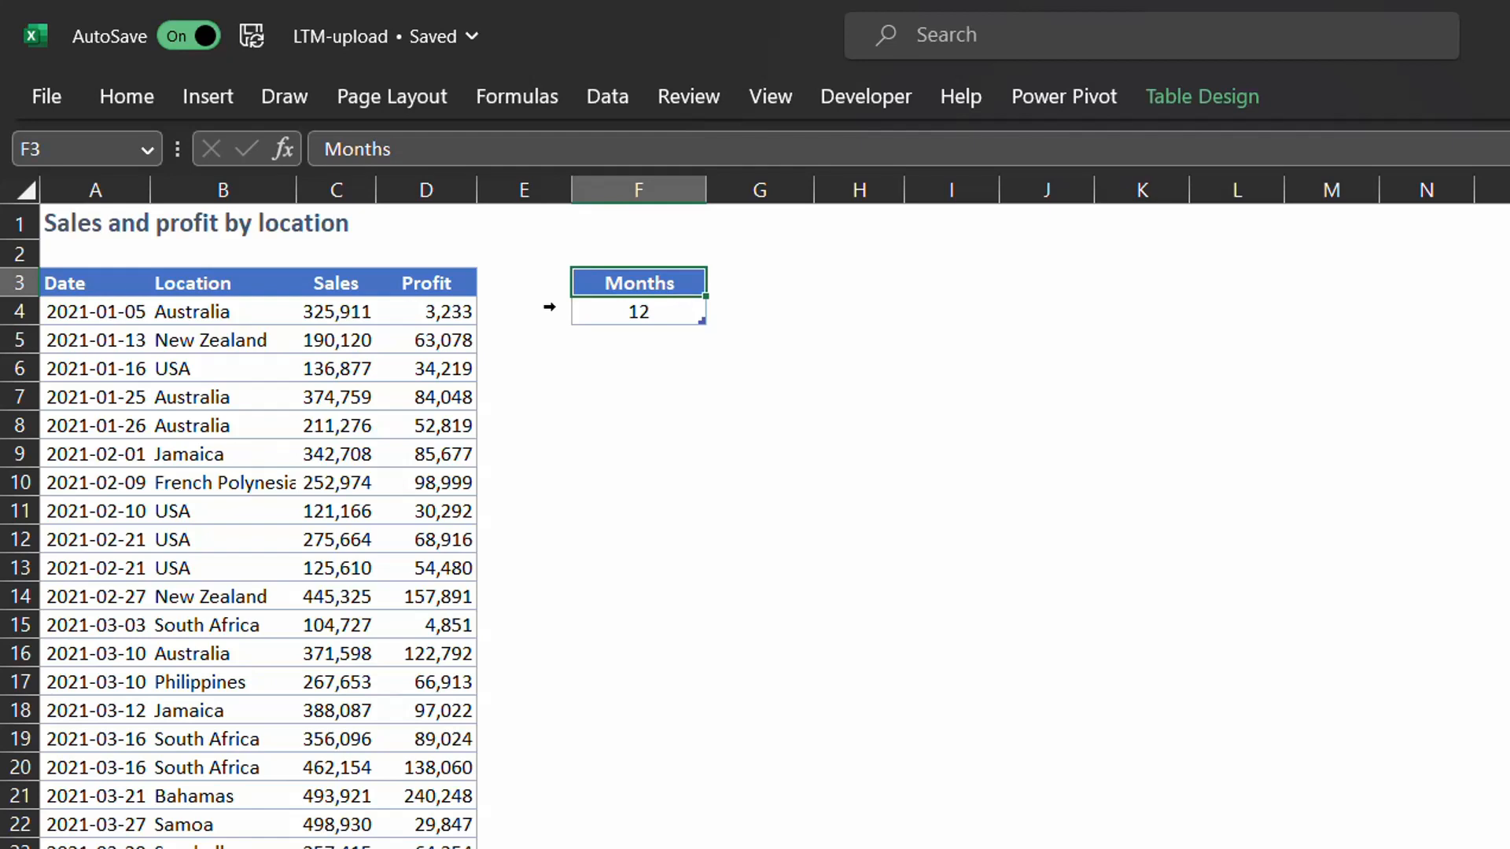
Add the sales and profit table of the LTM-upload workbook to the Power Pivot data model
left_click(327, 334)
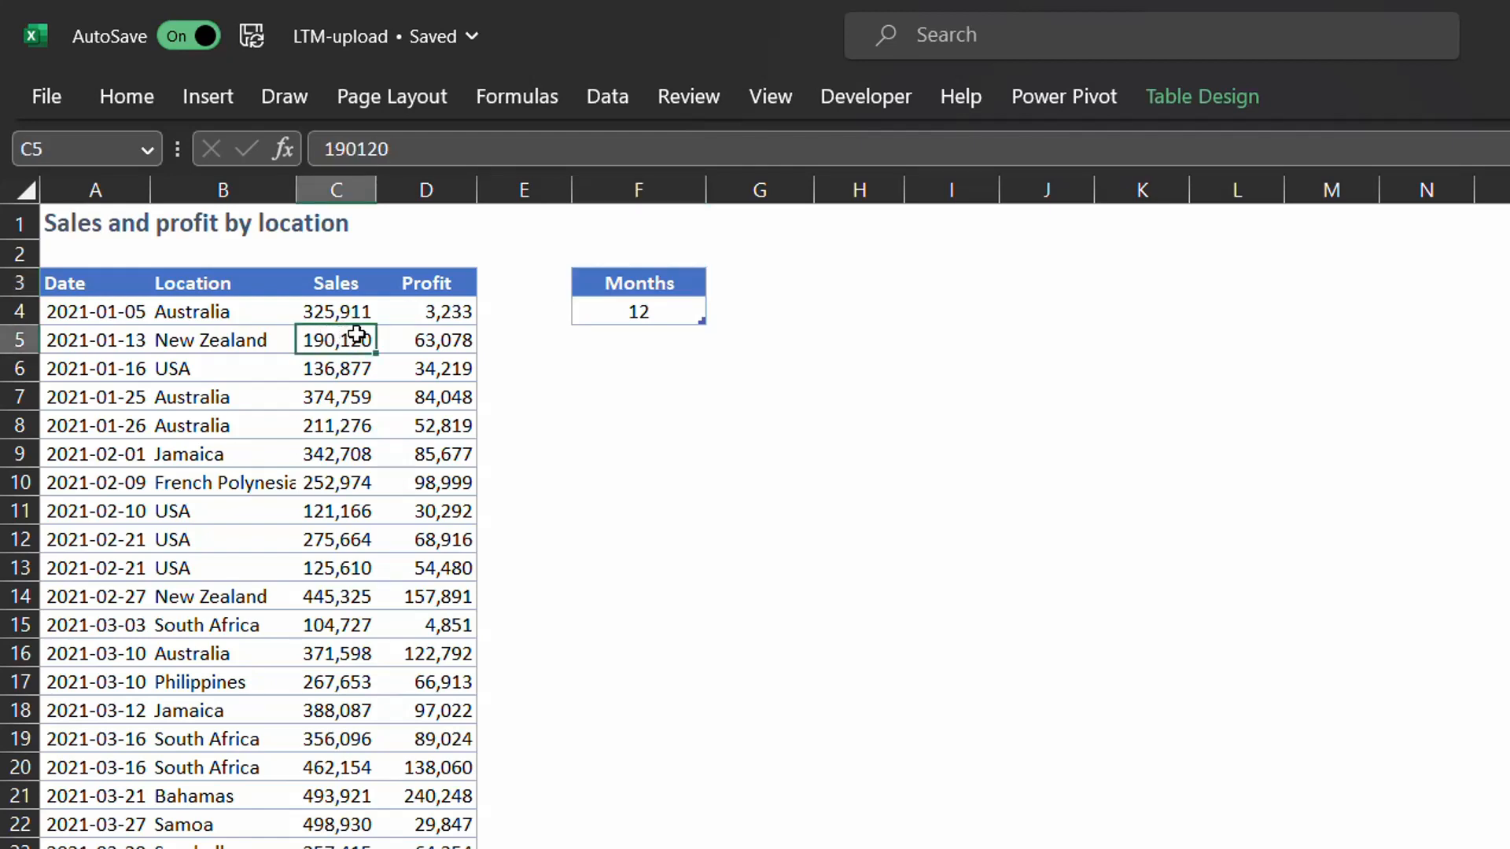
left_click(1043, 118)
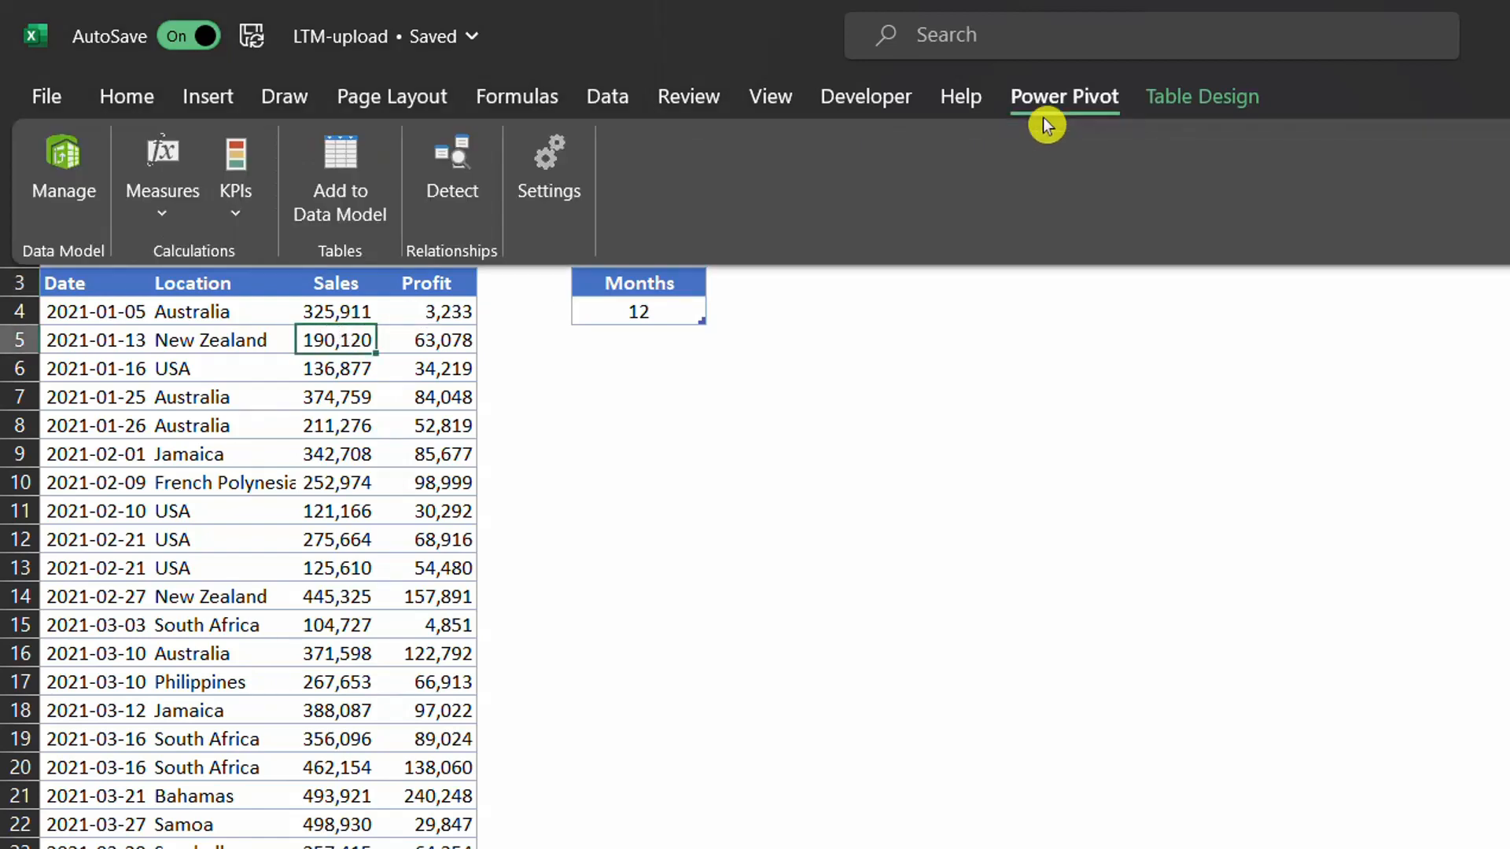
left_click(383, 176)
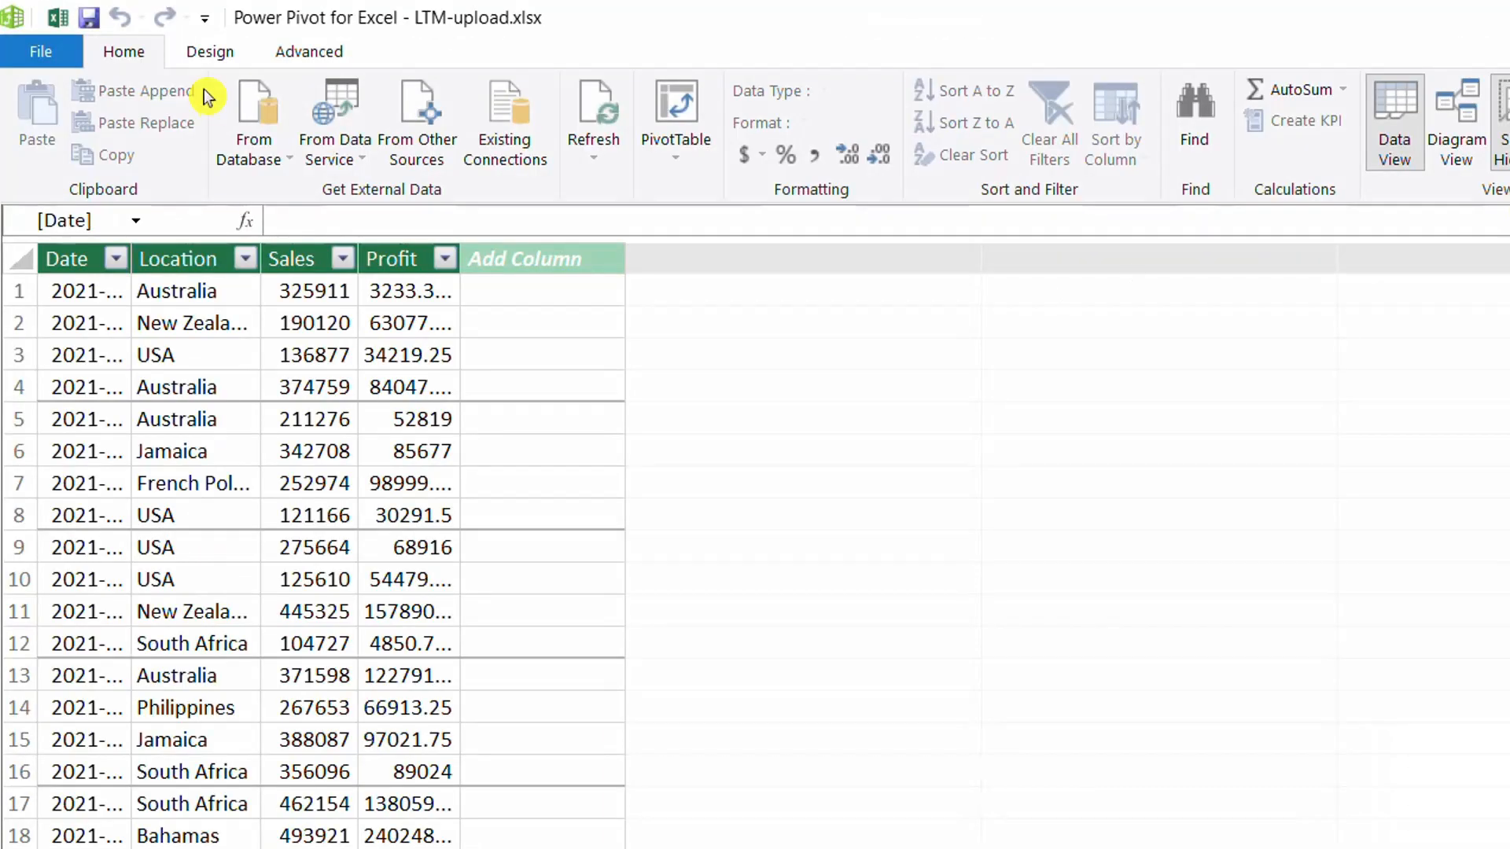
Return to the Excel workbook and add the Months table to the data model as well
left_click(54, 27)
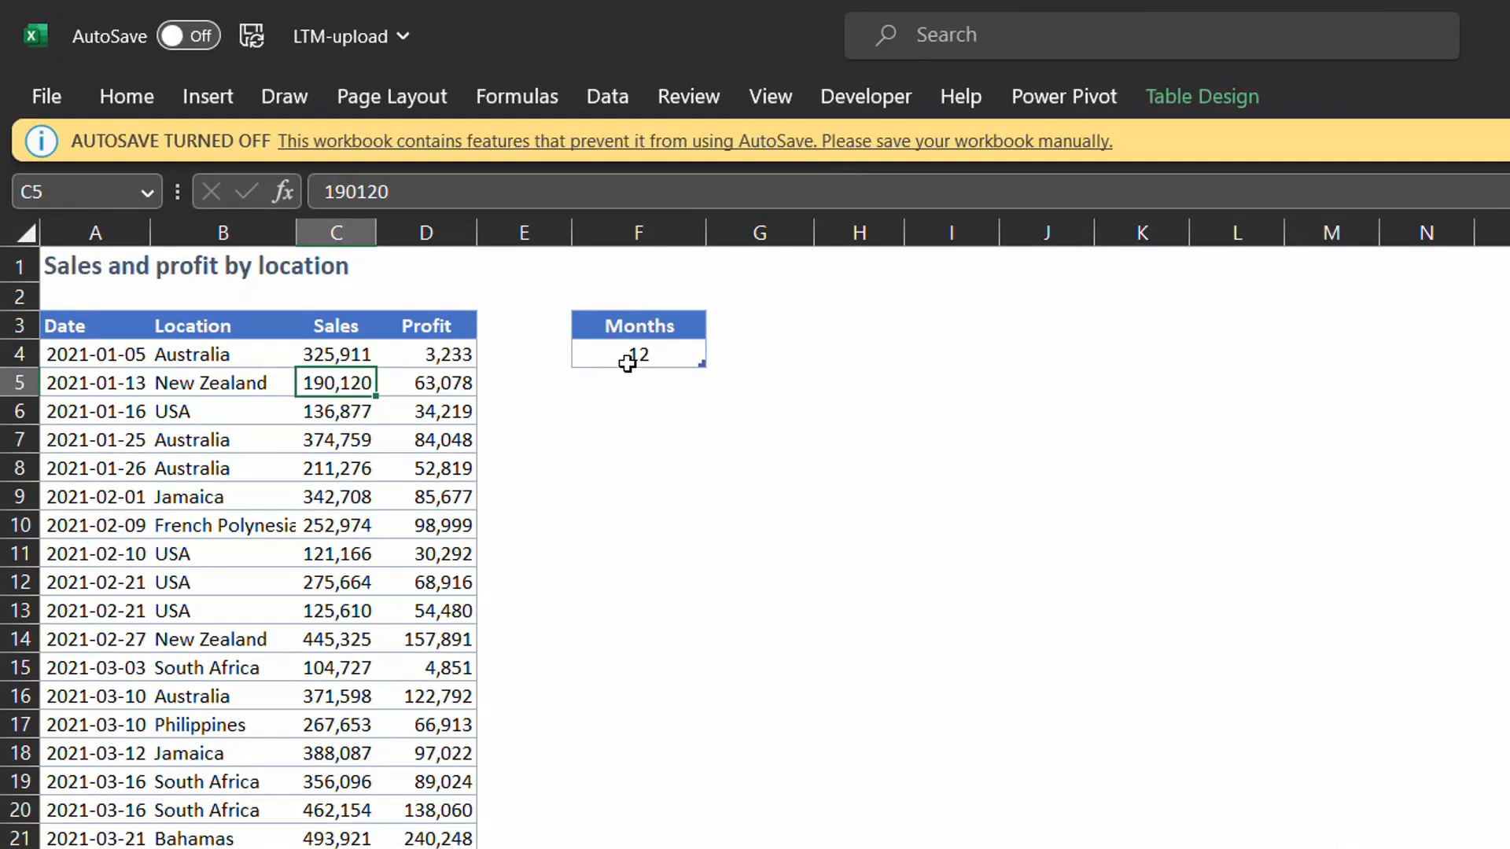
left_click(627, 363)
left_click(1057, 96)
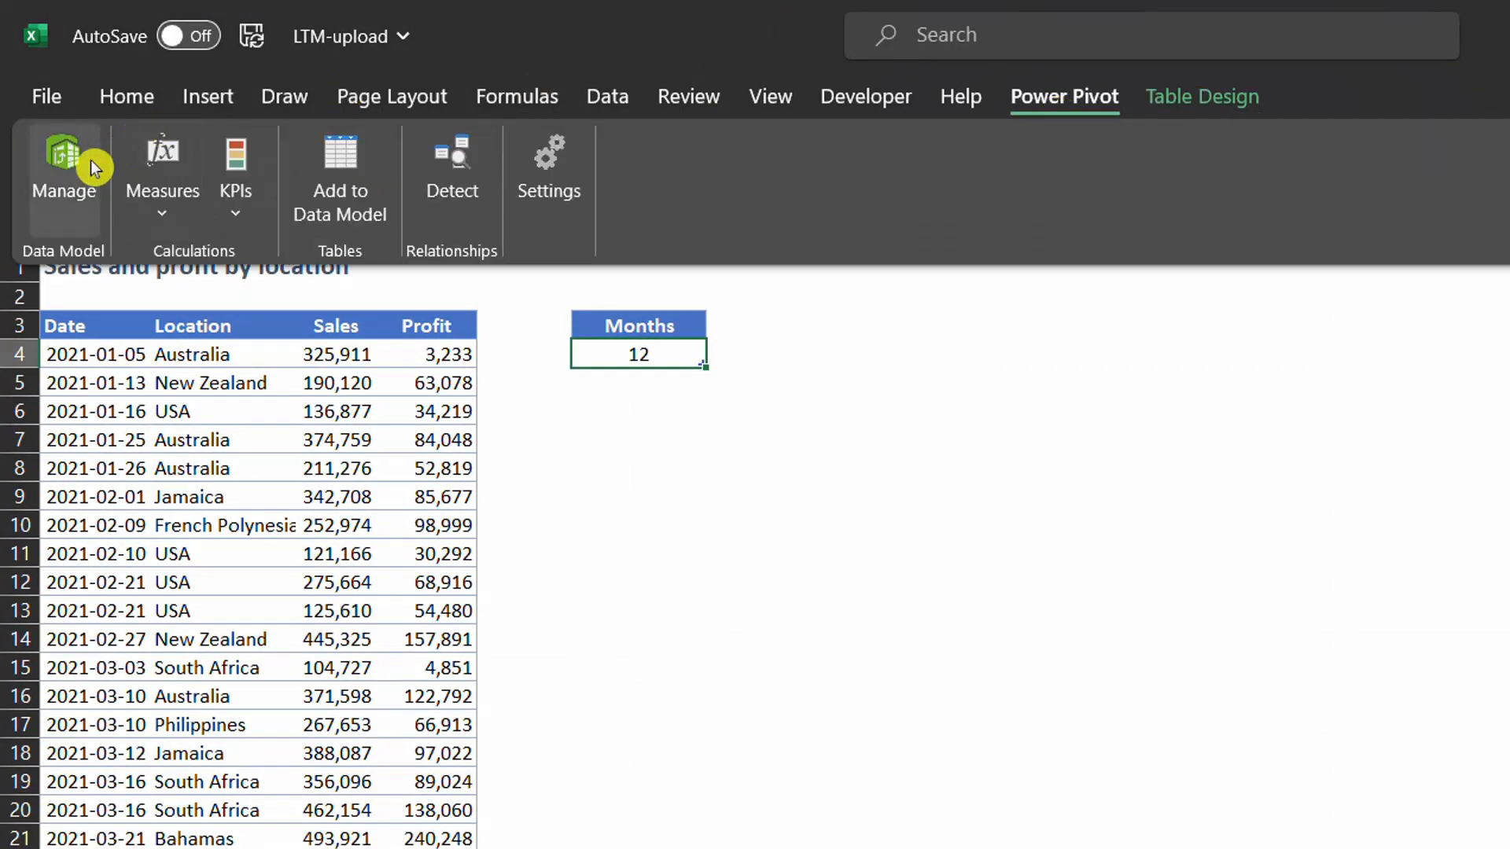
left_click(357, 197)
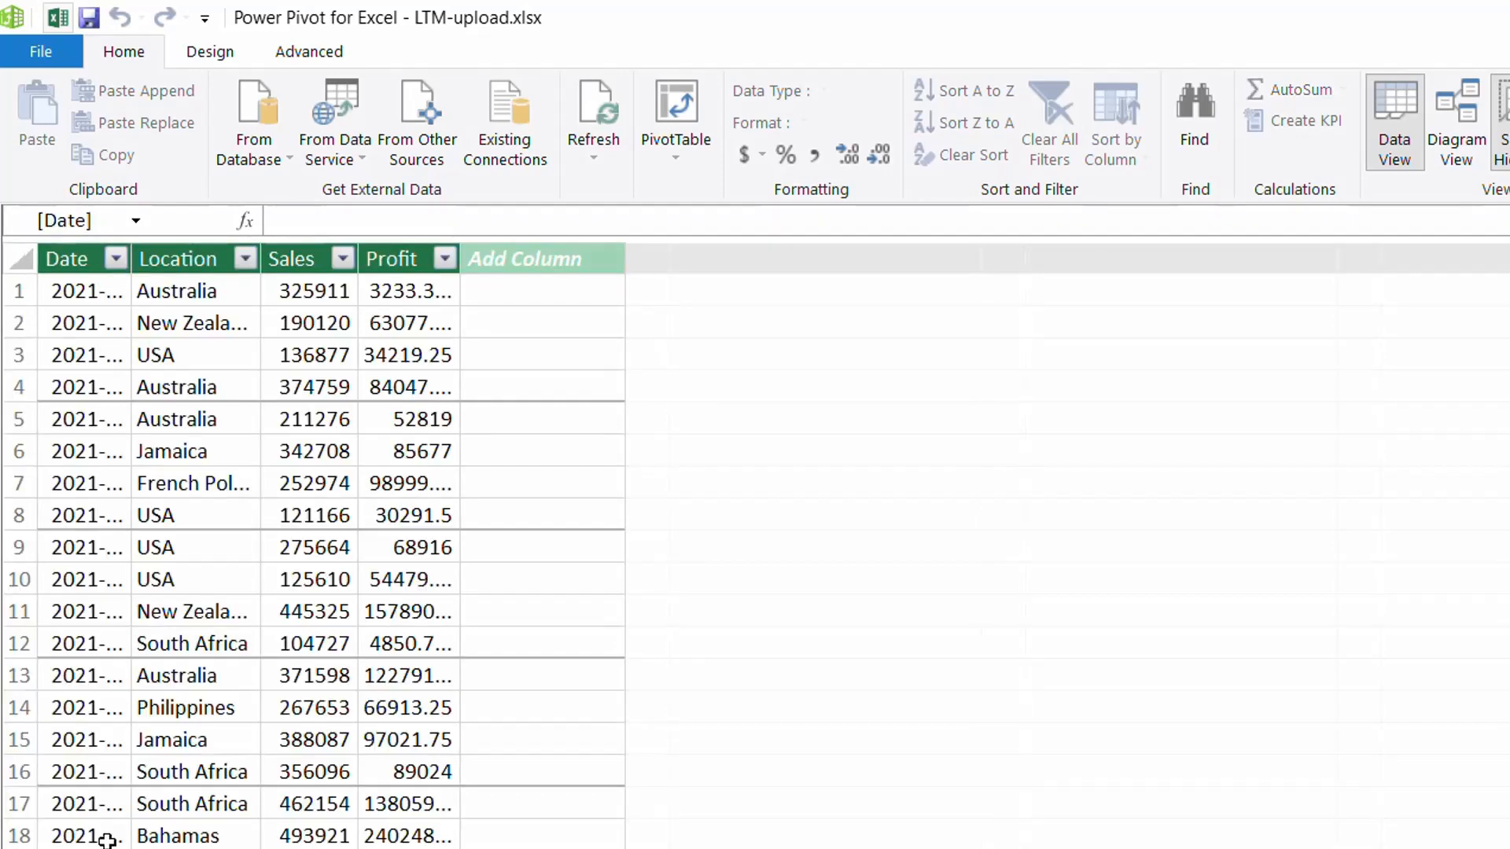
Create a new date table in the Power Pivot data model from the sales table's dates
left_click(121, 772)
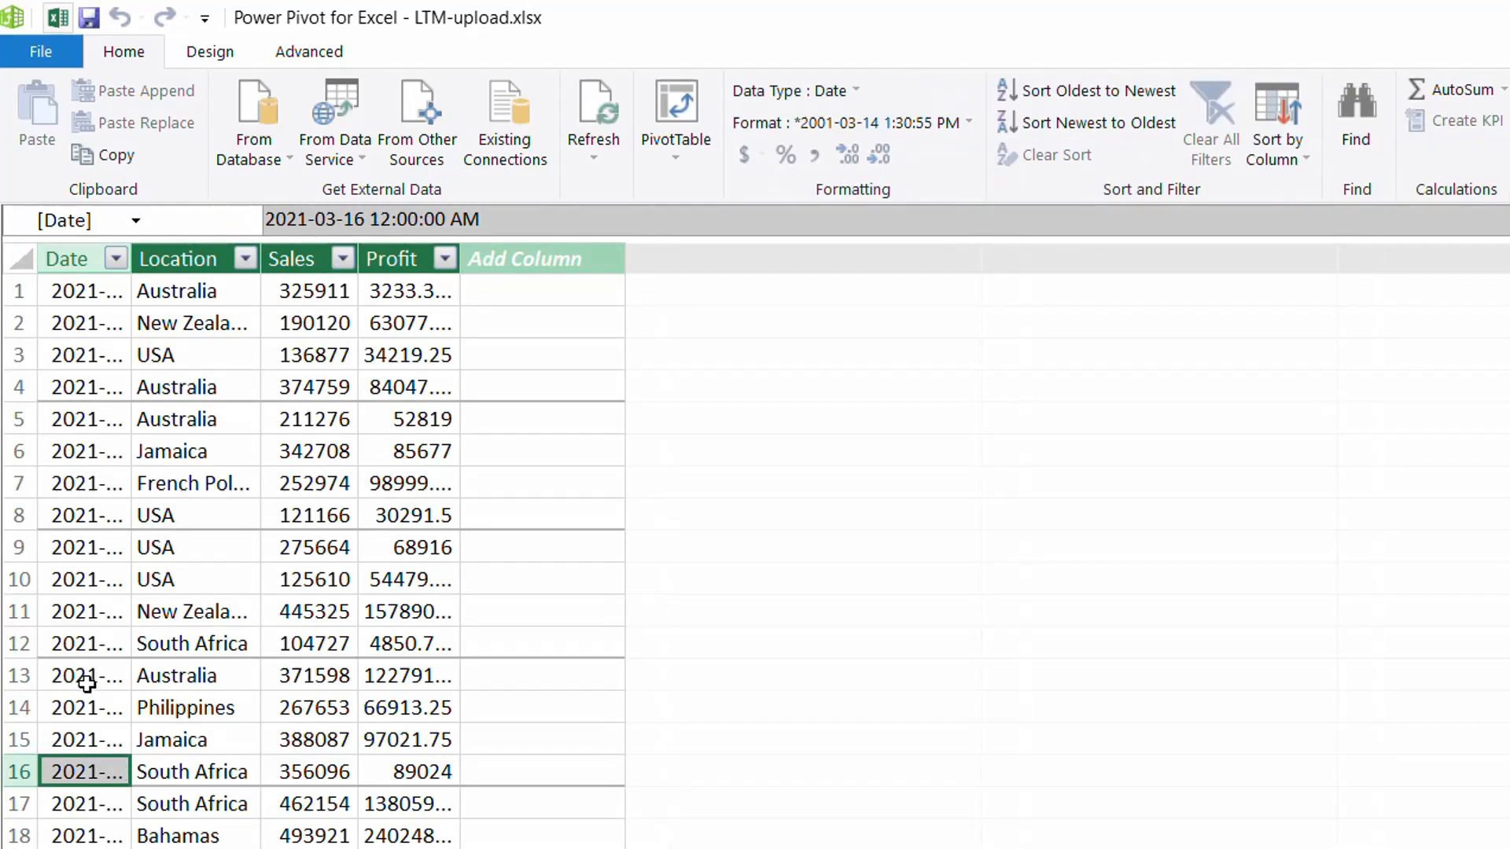
left_click(84, 653)
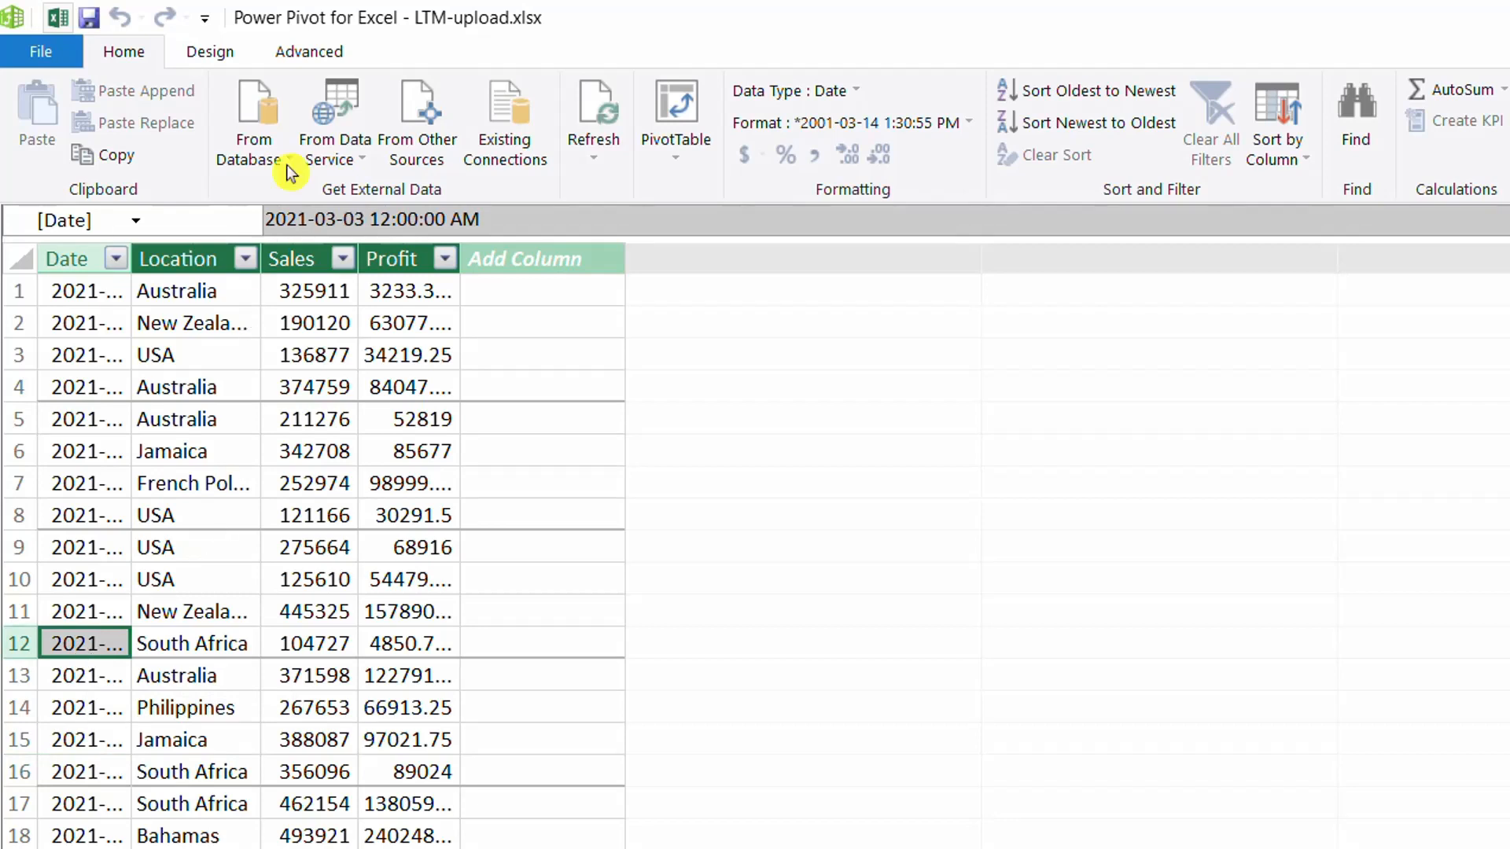
left_click(208, 54)
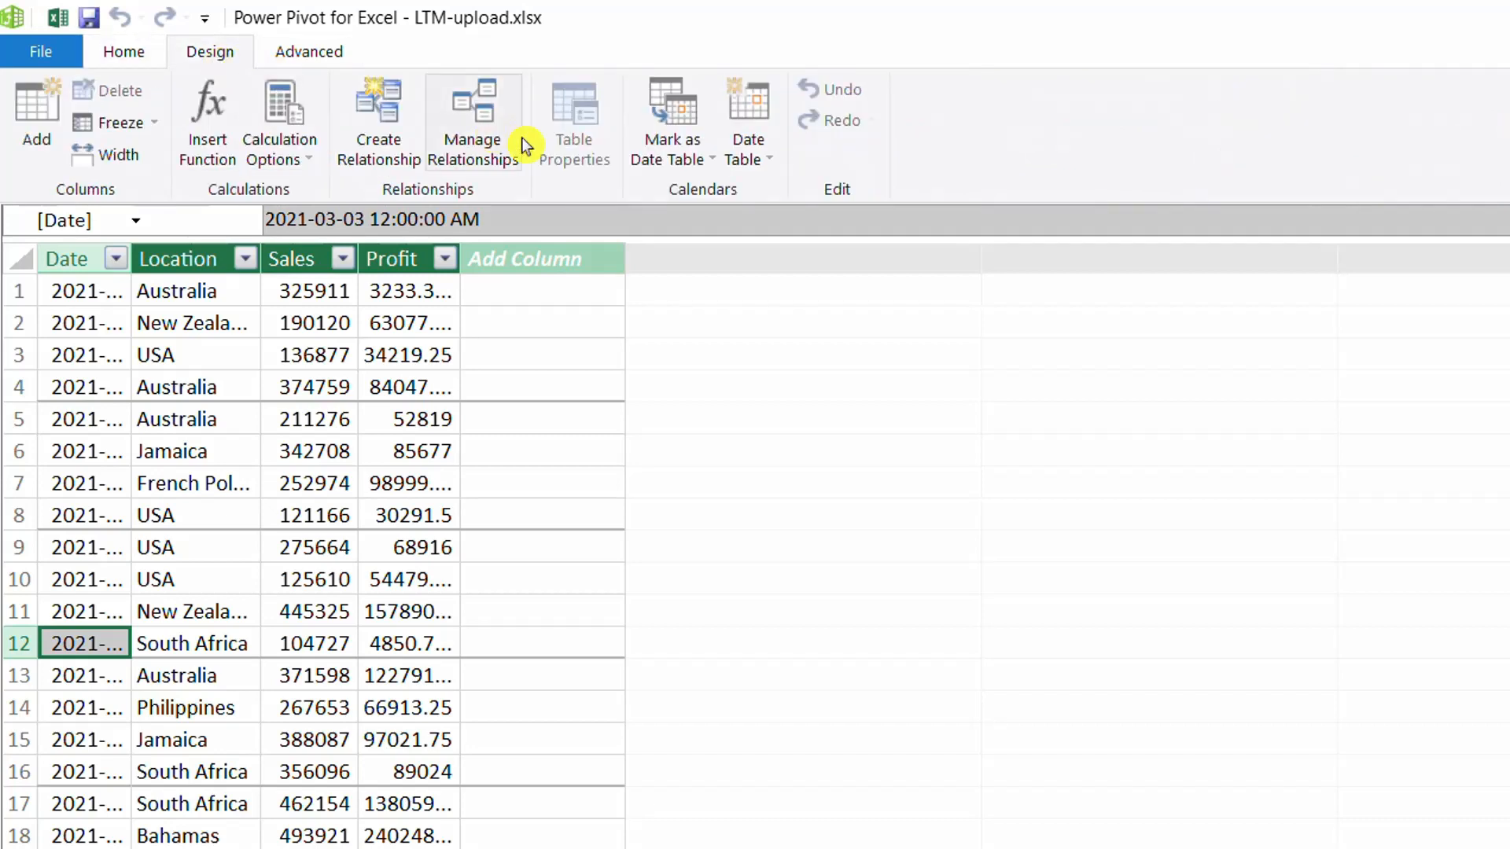
left_click(757, 166)
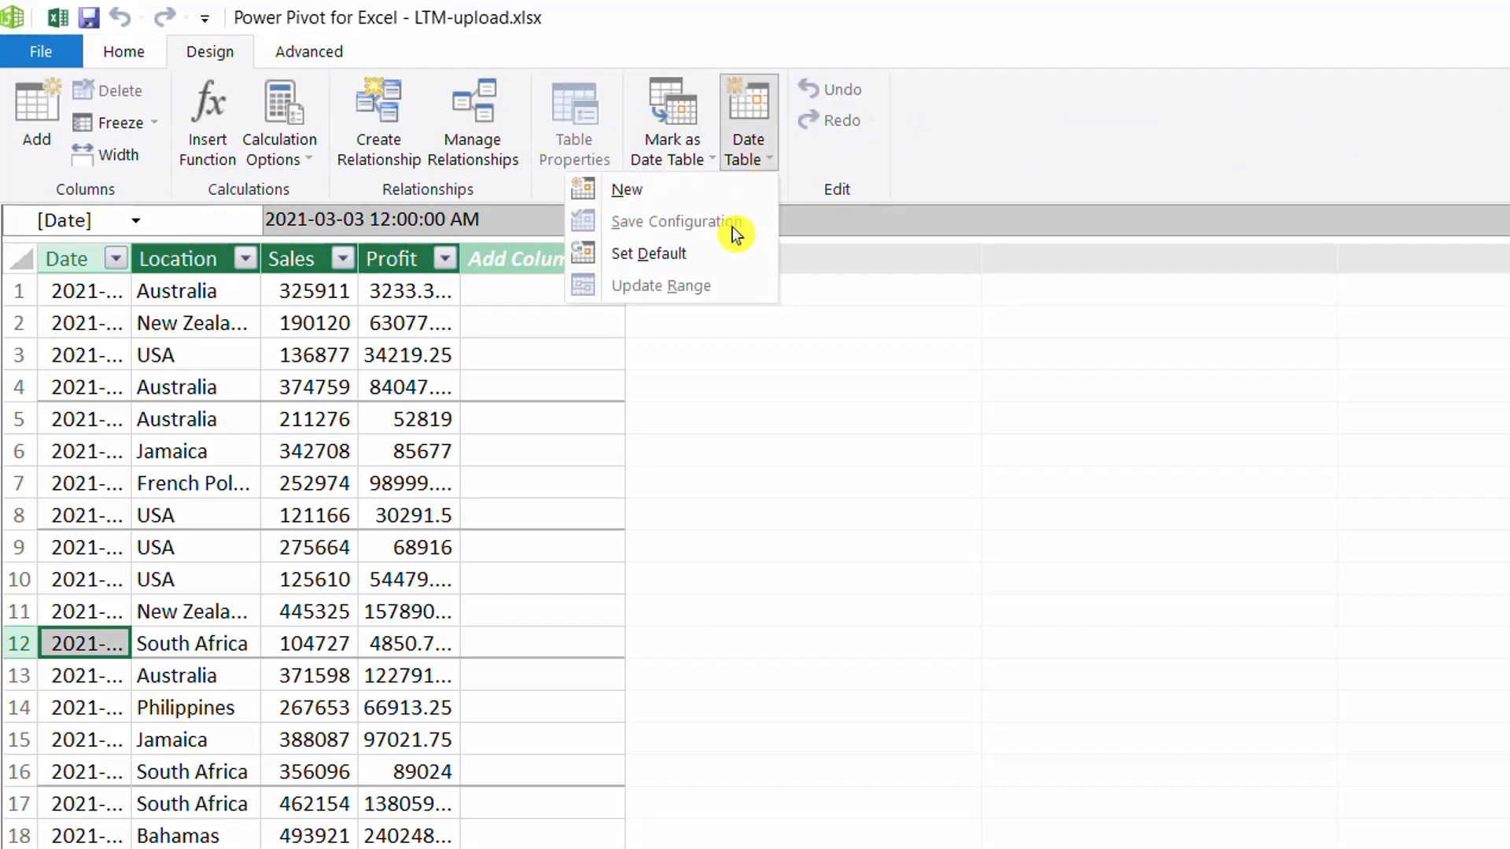
left_click(626, 191)
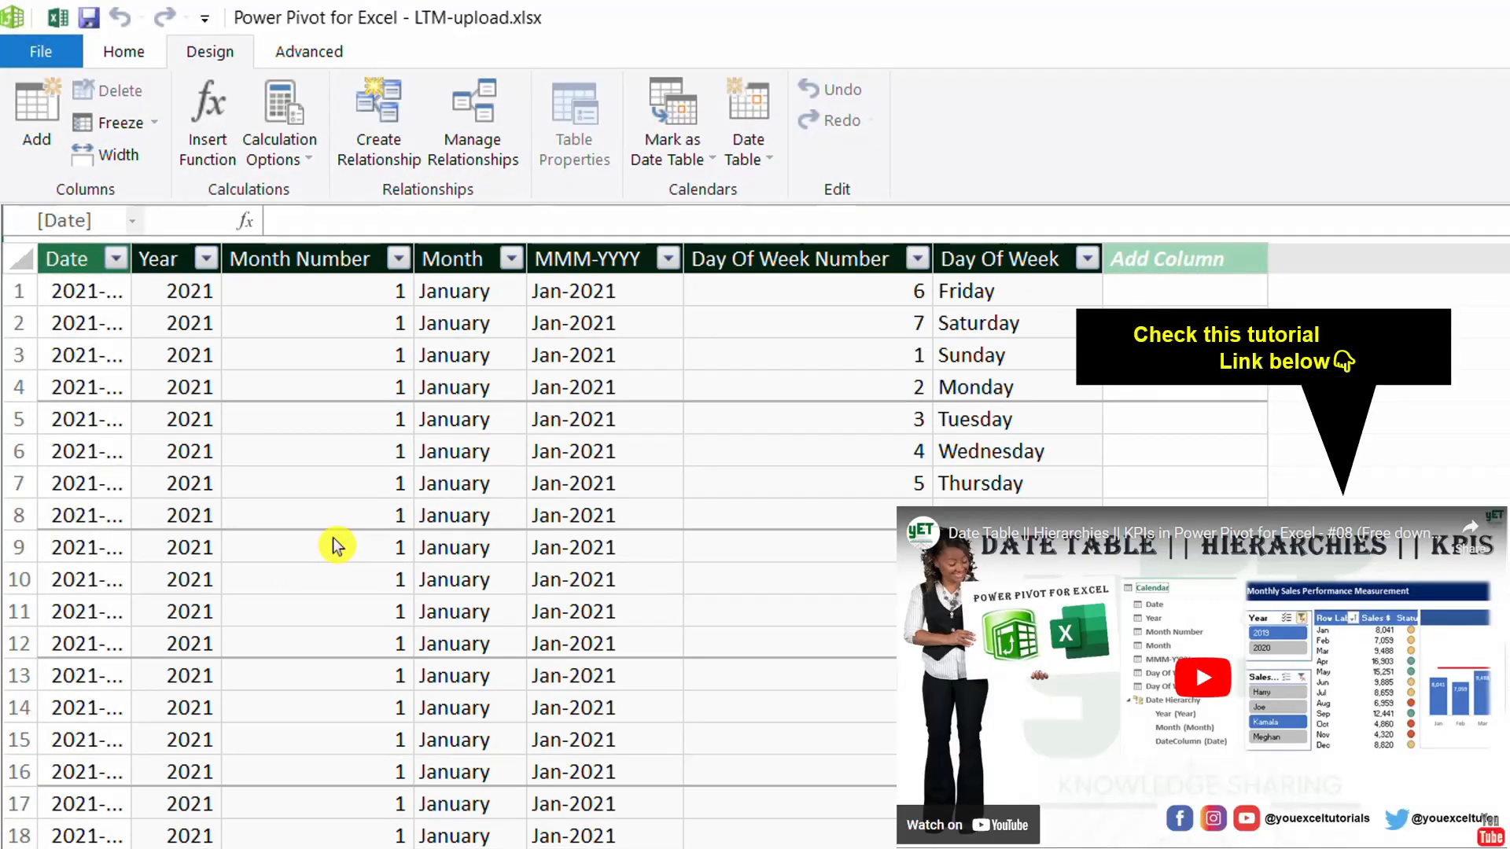
Make the calendar table's MMM-YYYY column sort by another column so its month labels run chronologically
left_click(533, 515)
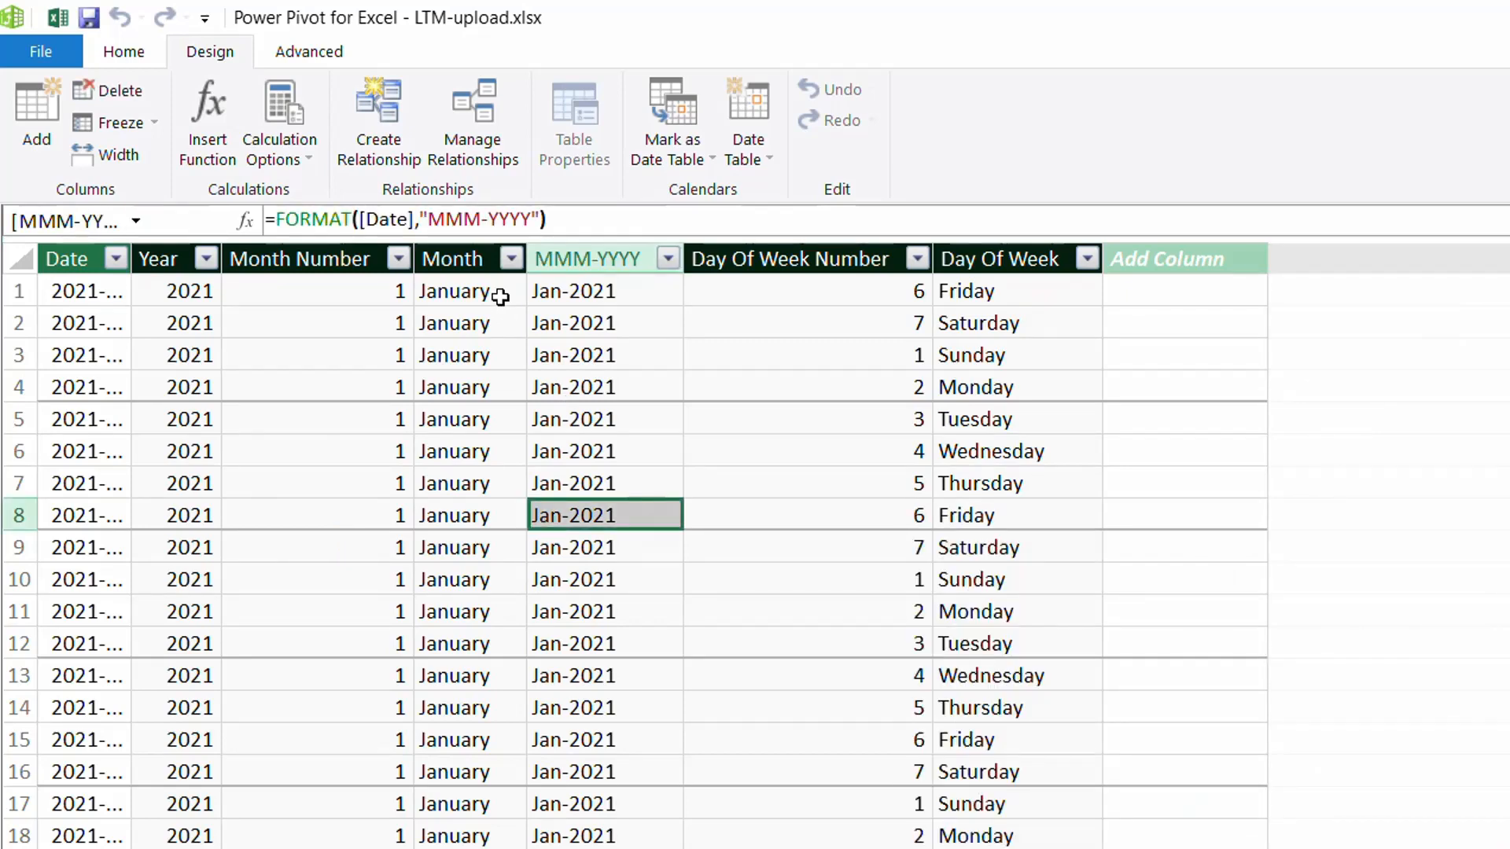
left_click(134, 63)
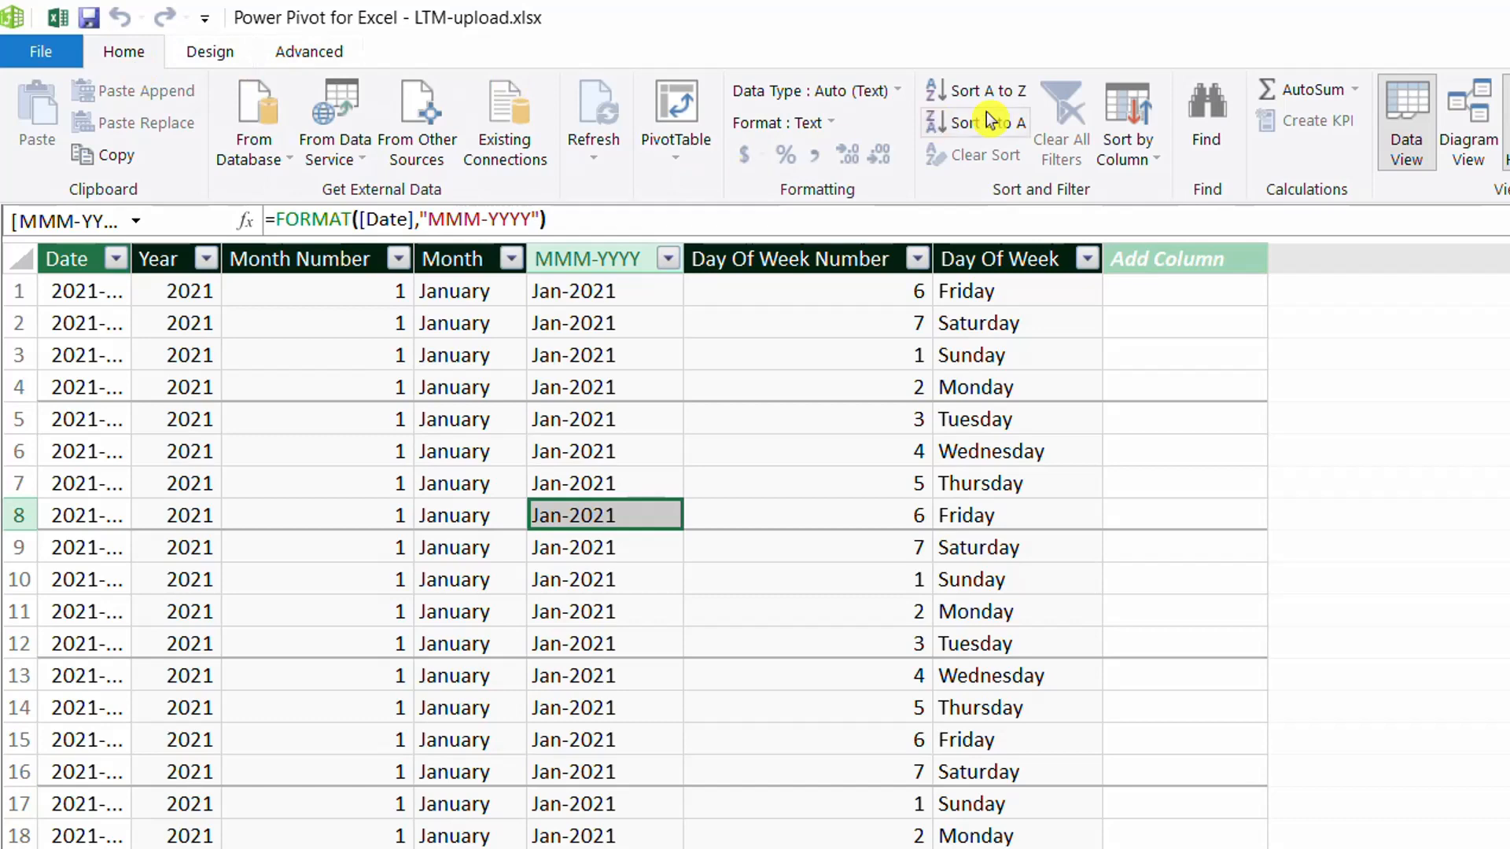
left_click(1130, 151)
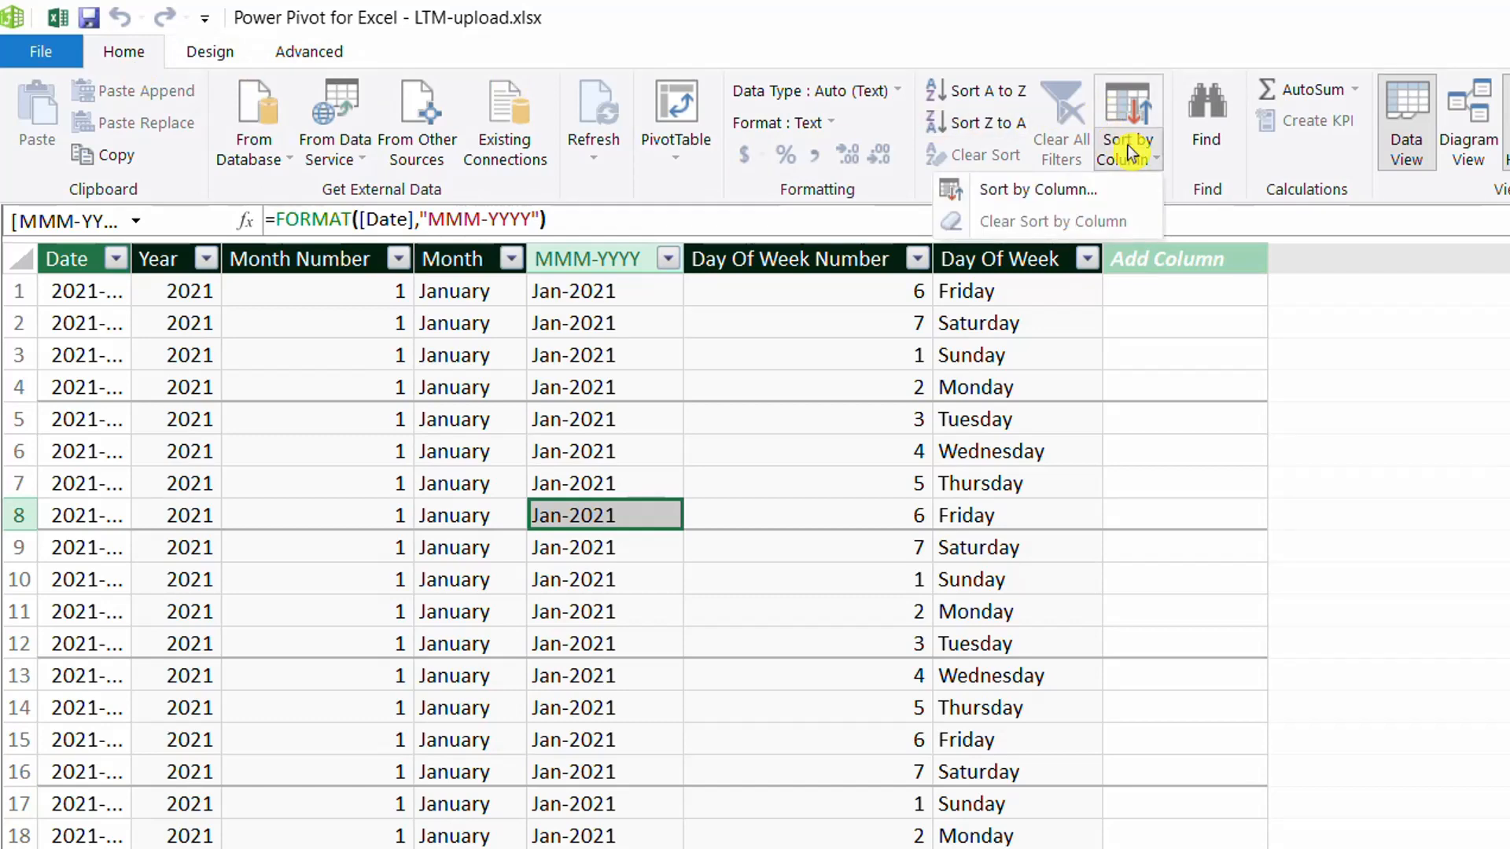
left_click(1098, 191)
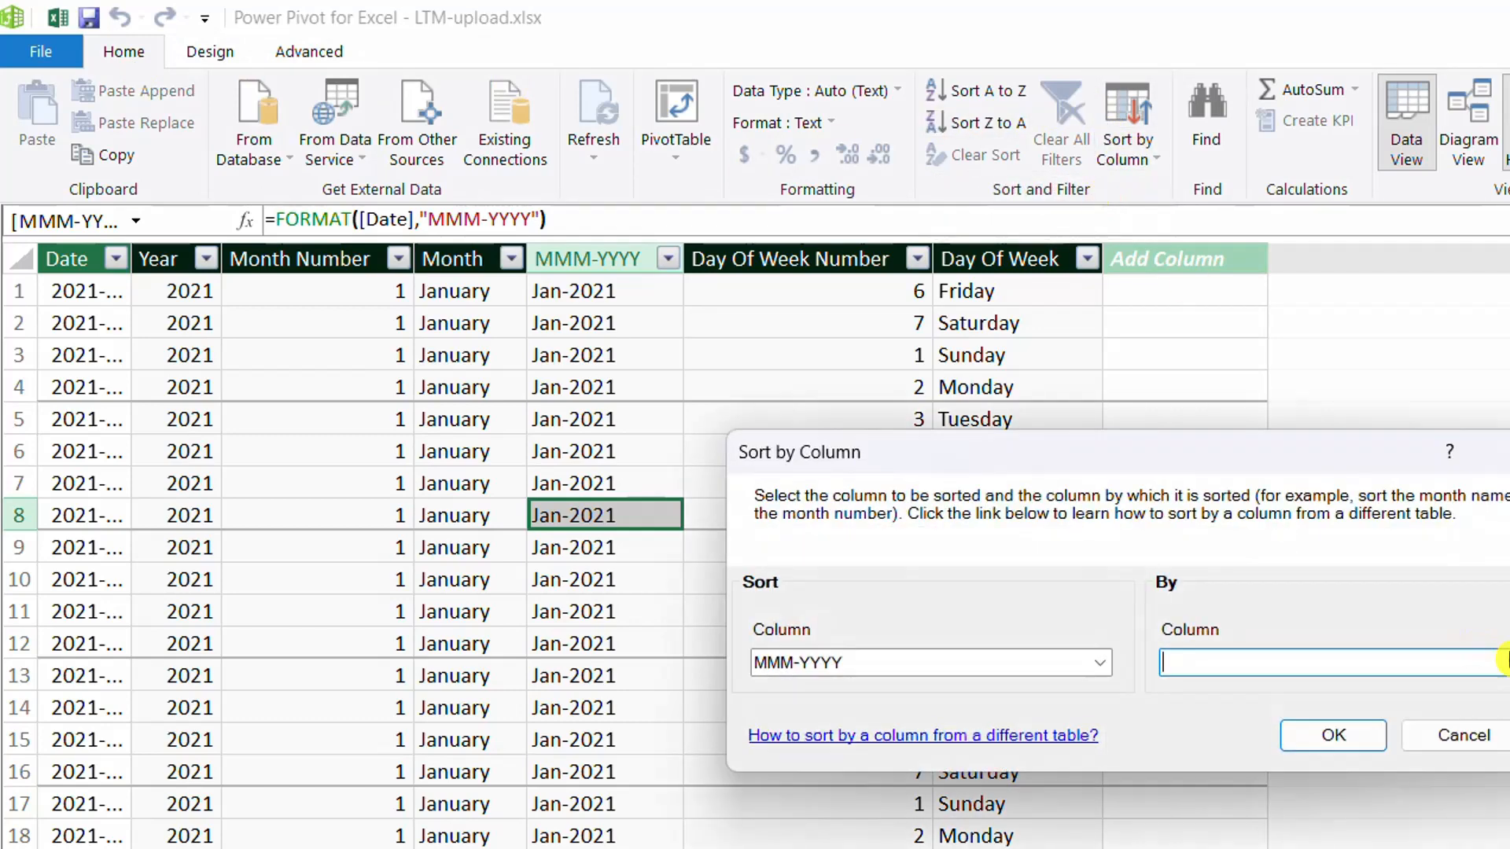
left_click(1502, 662)
left_click(1340, 726)
left_click(1354, 743)
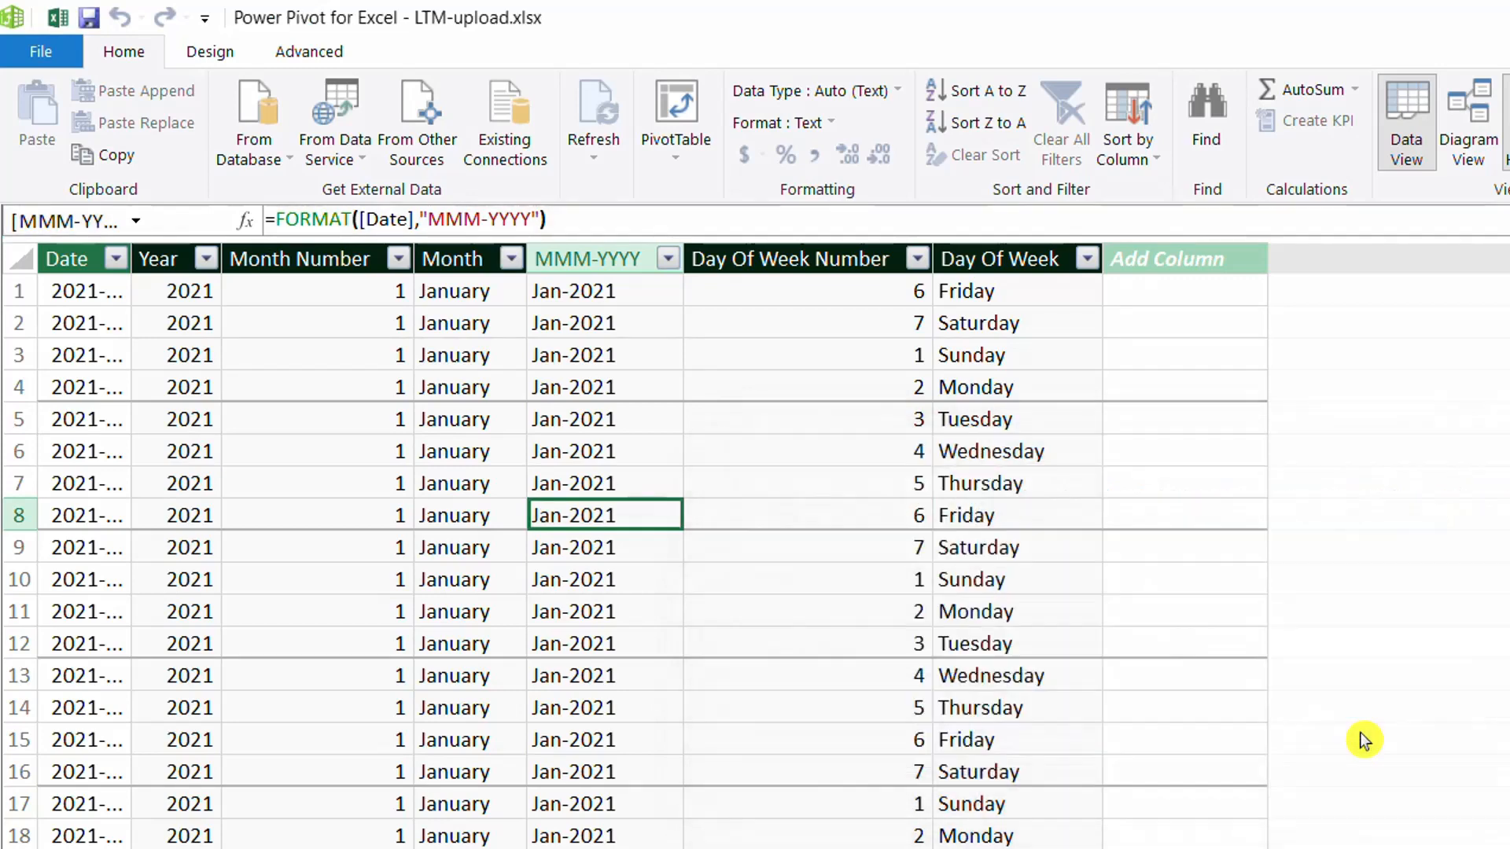
left_click(212, 54)
left_click(754, 157)
left_click(783, 418)
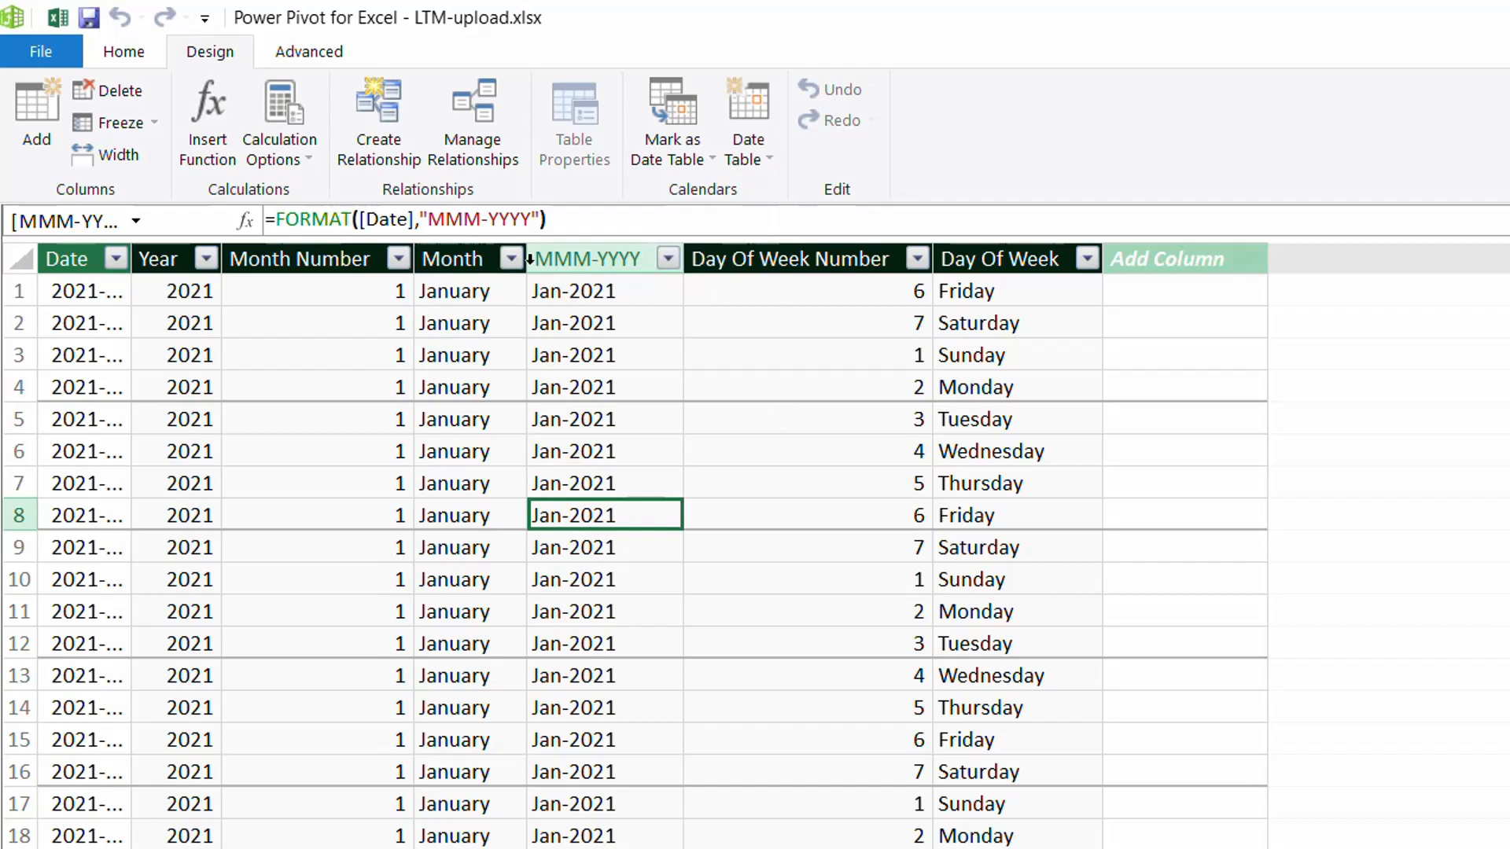
Show the data model as a diagram with Calendar between tbl_Data and tbl_LTM, and relate Calendar's Date field to tbl_Data's Date
left_click(125, 52)
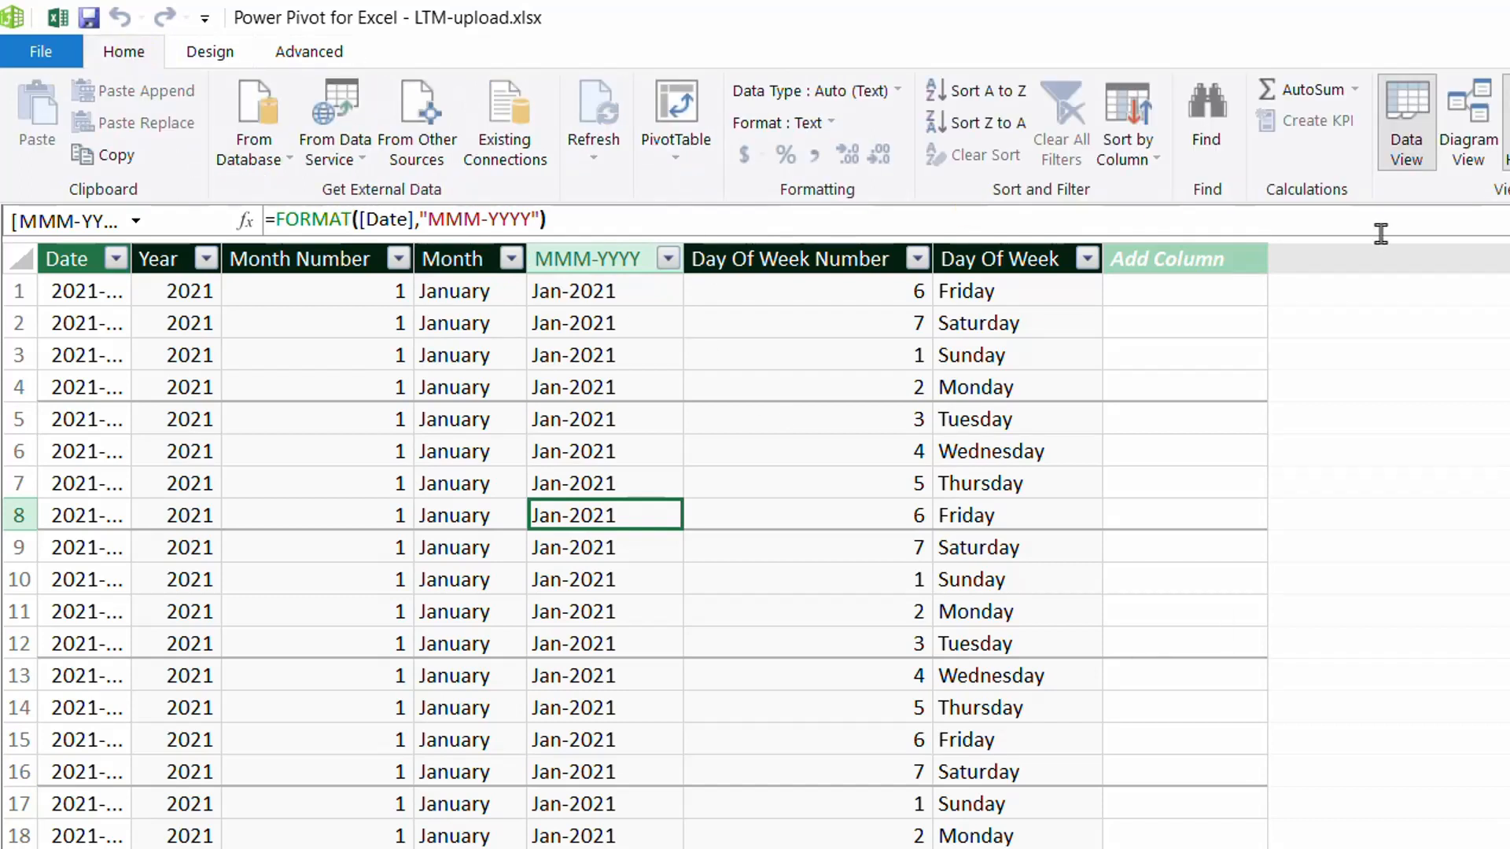
left_click(1467, 166)
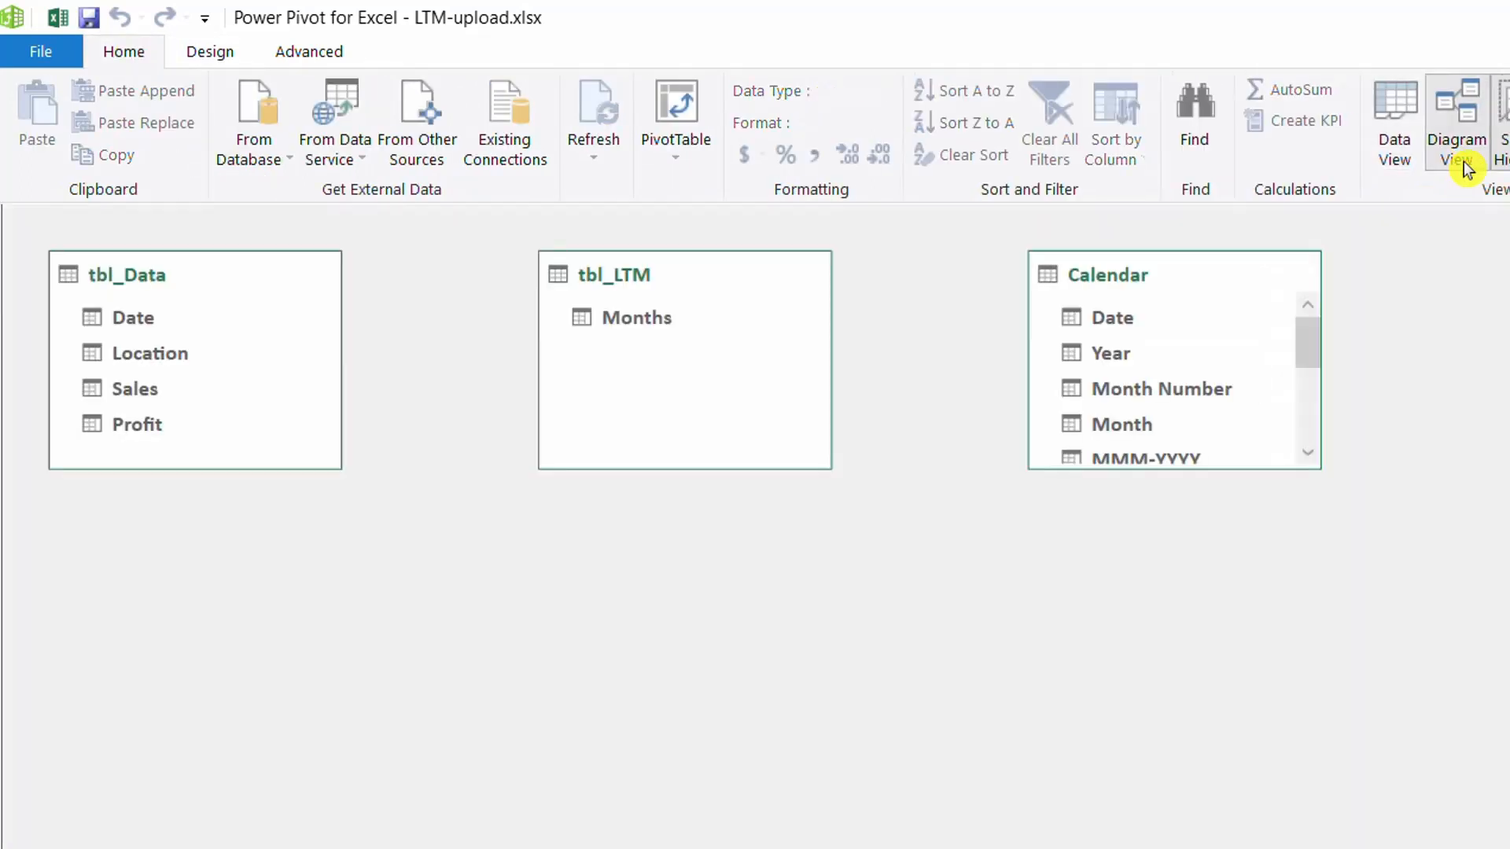
left_click_drag(1153, 273, 583, 378)
left_click_drag(637, 280, 904, 289)
left_click_drag(653, 363, 635, 269)
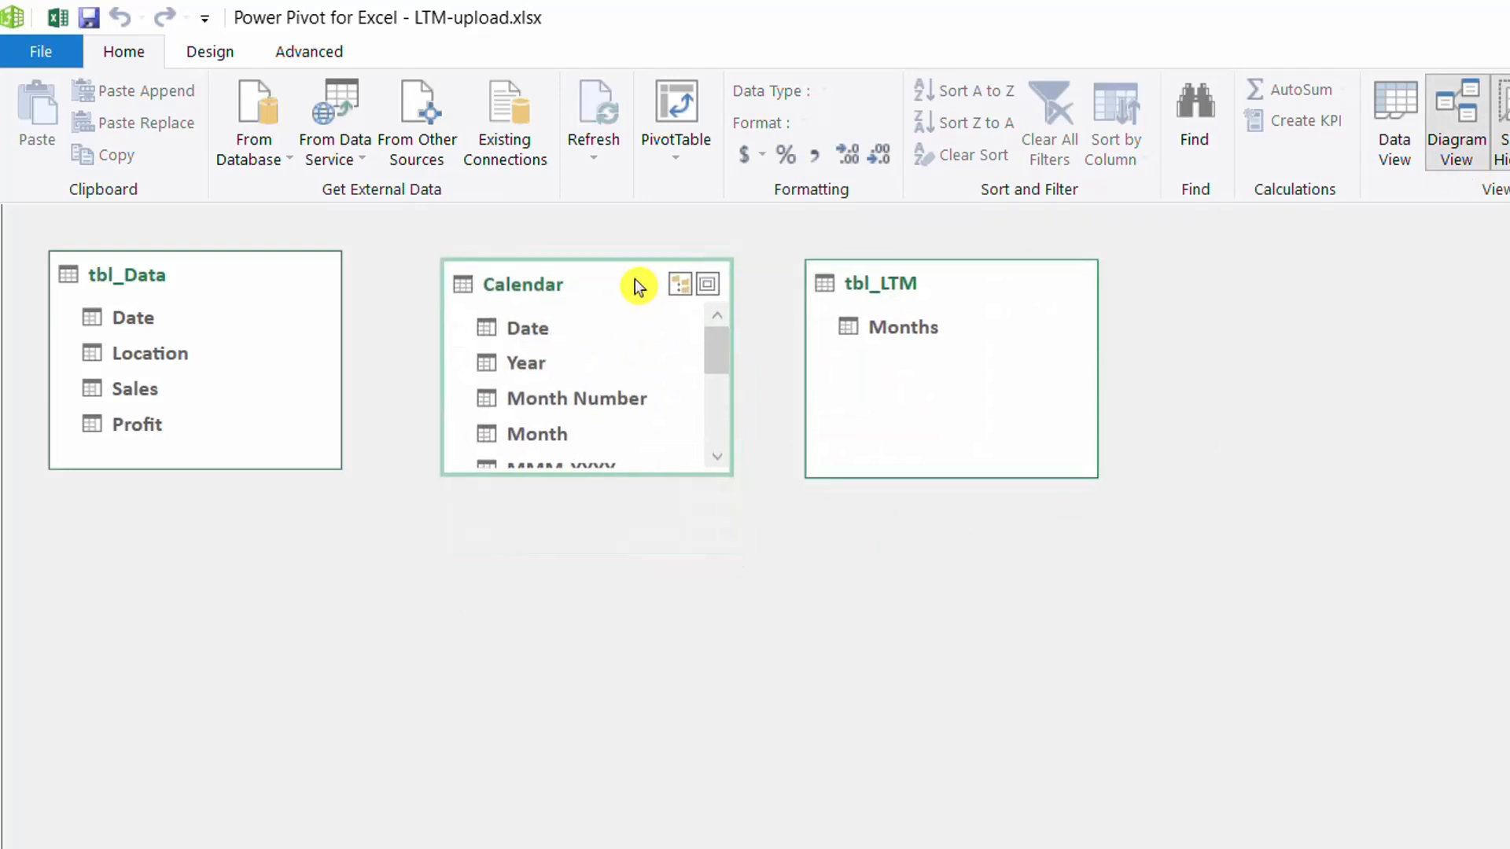
left_click_drag(535, 334, 149, 318)
Delete the Date Hierarchy from the Calendar table and fit its diagram box to the remaining fields
left_click_drag(609, 475, 593, 628)
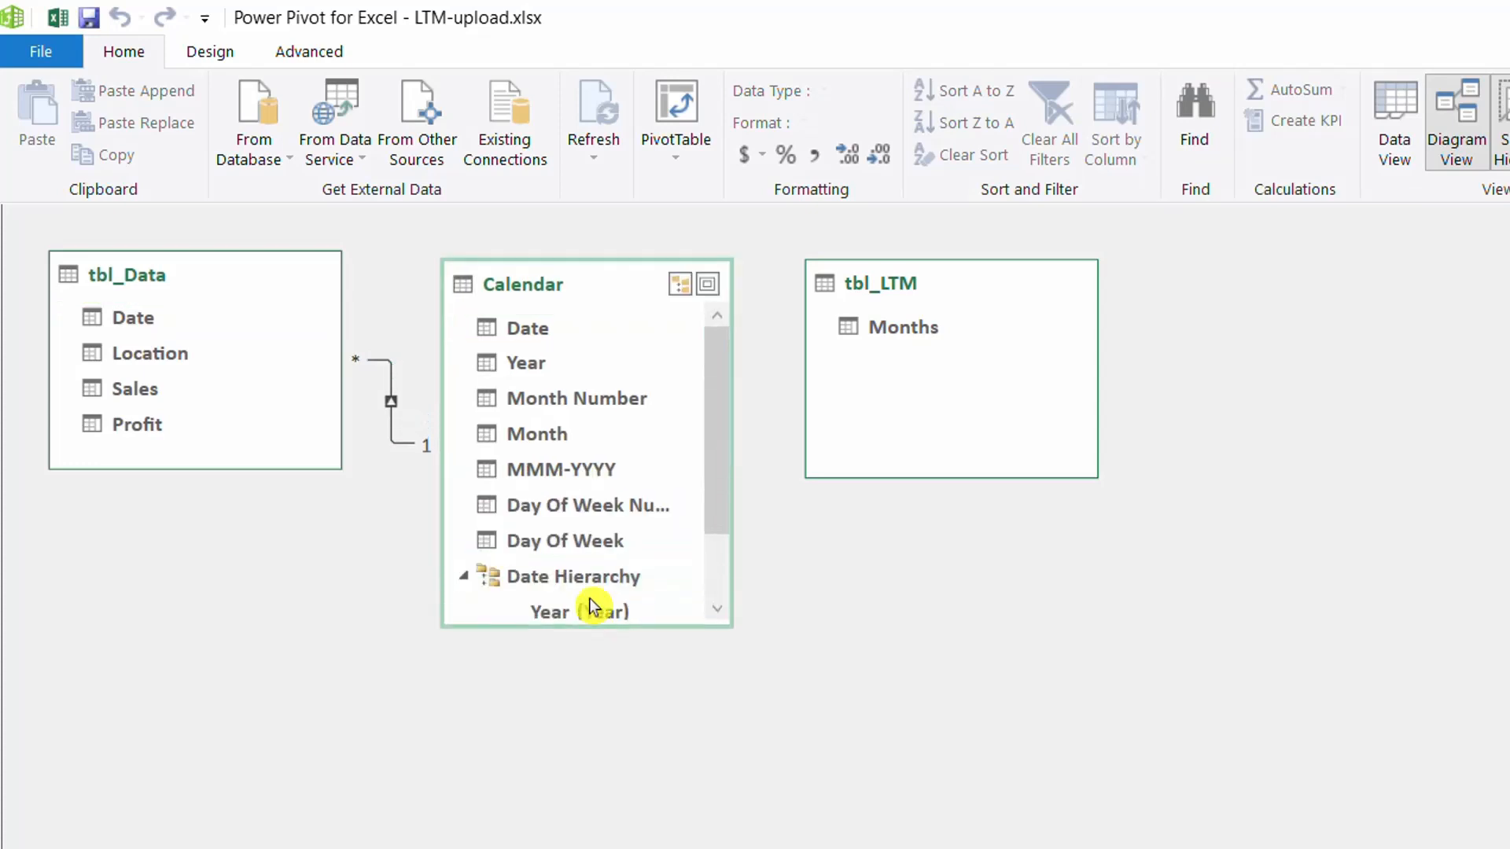
right_click(591, 589)
left_click(536, 611)
left_click(1028, 661)
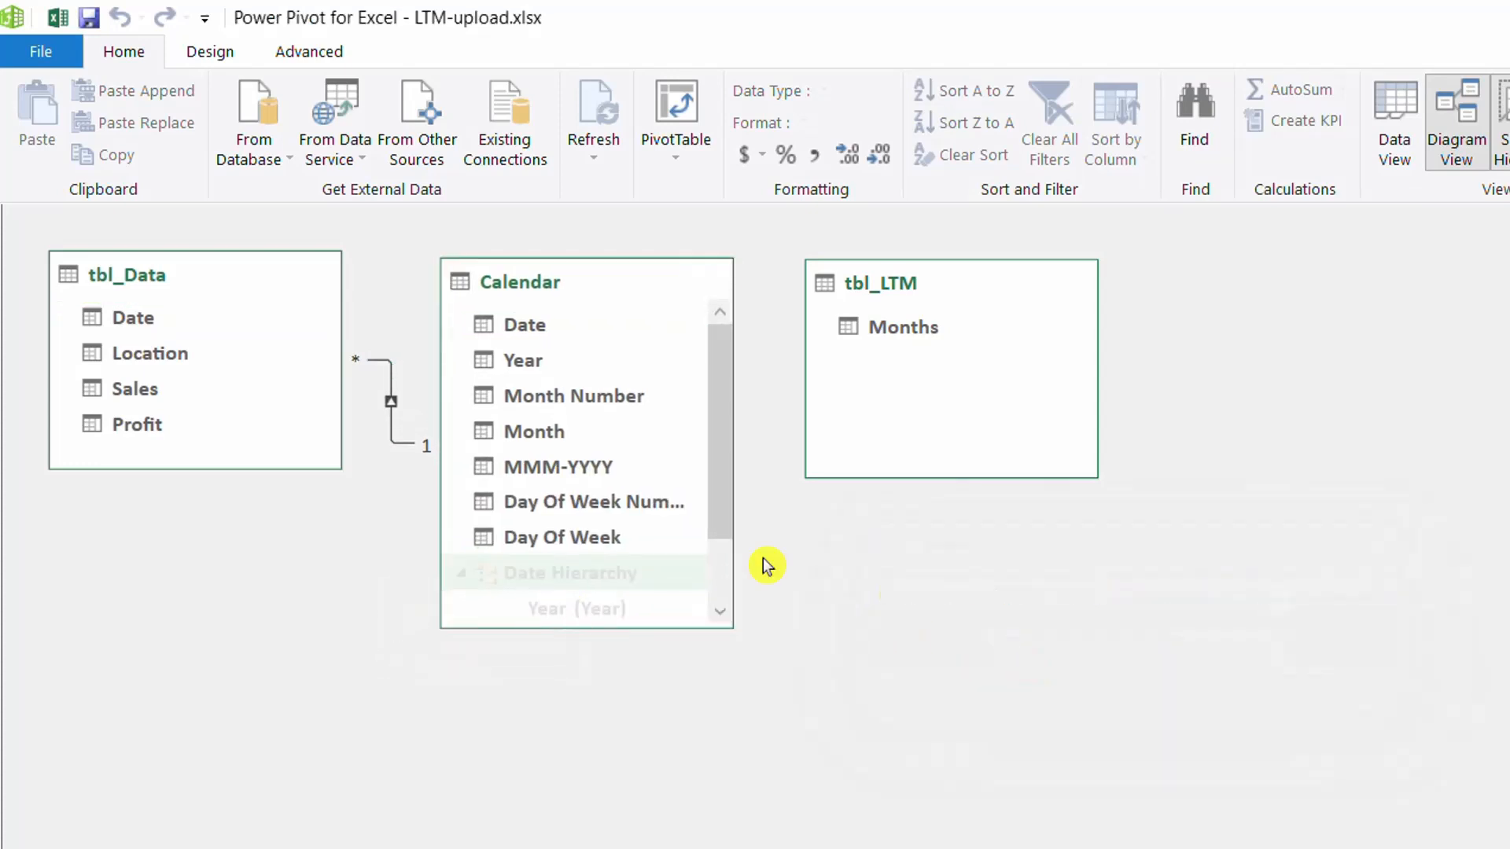
left_click_drag(628, 629, 624, 585)
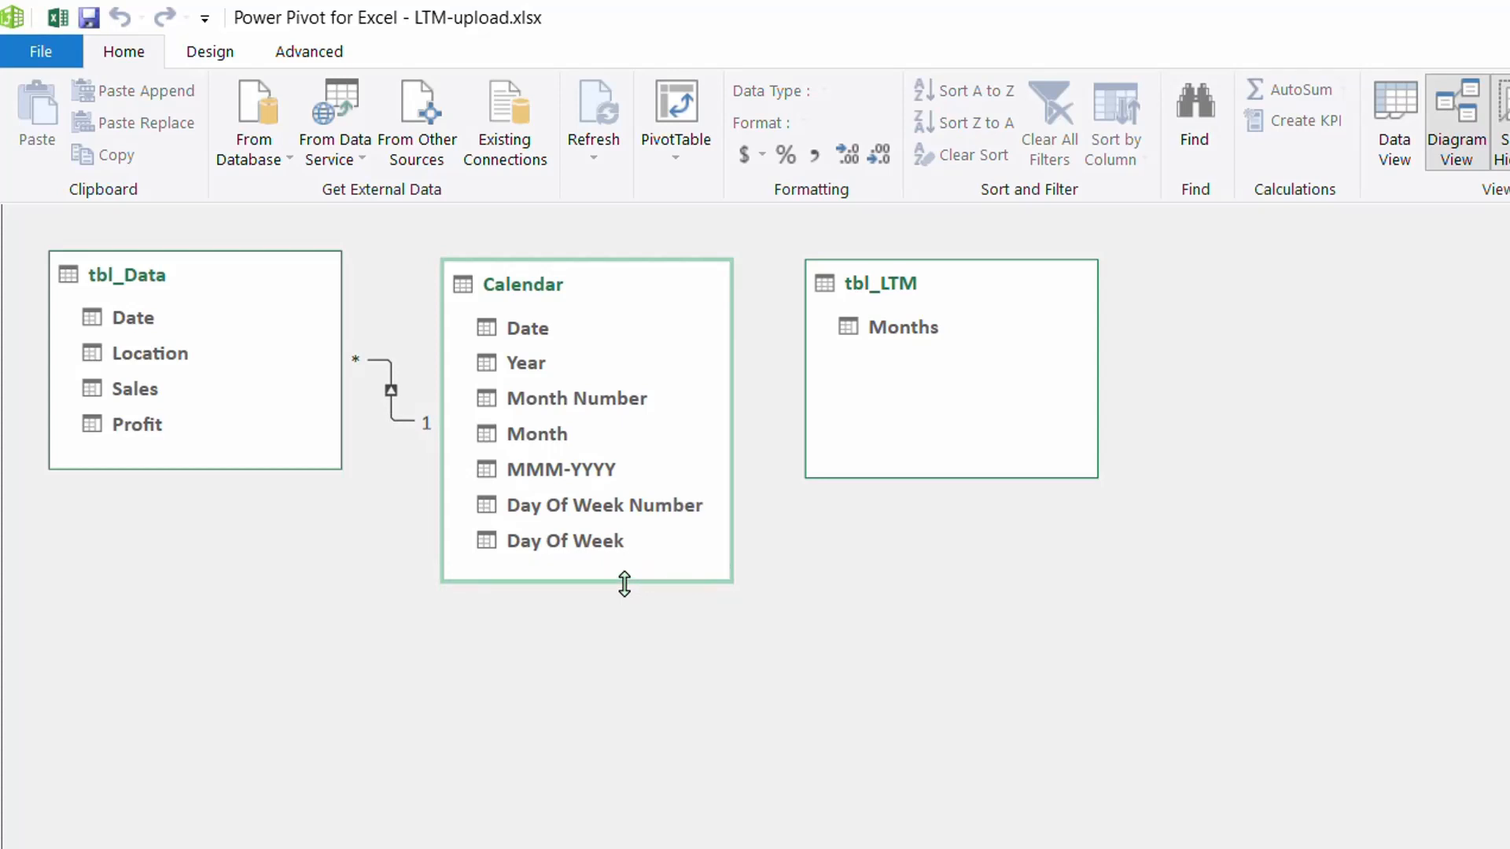
left_click(1082, 364)
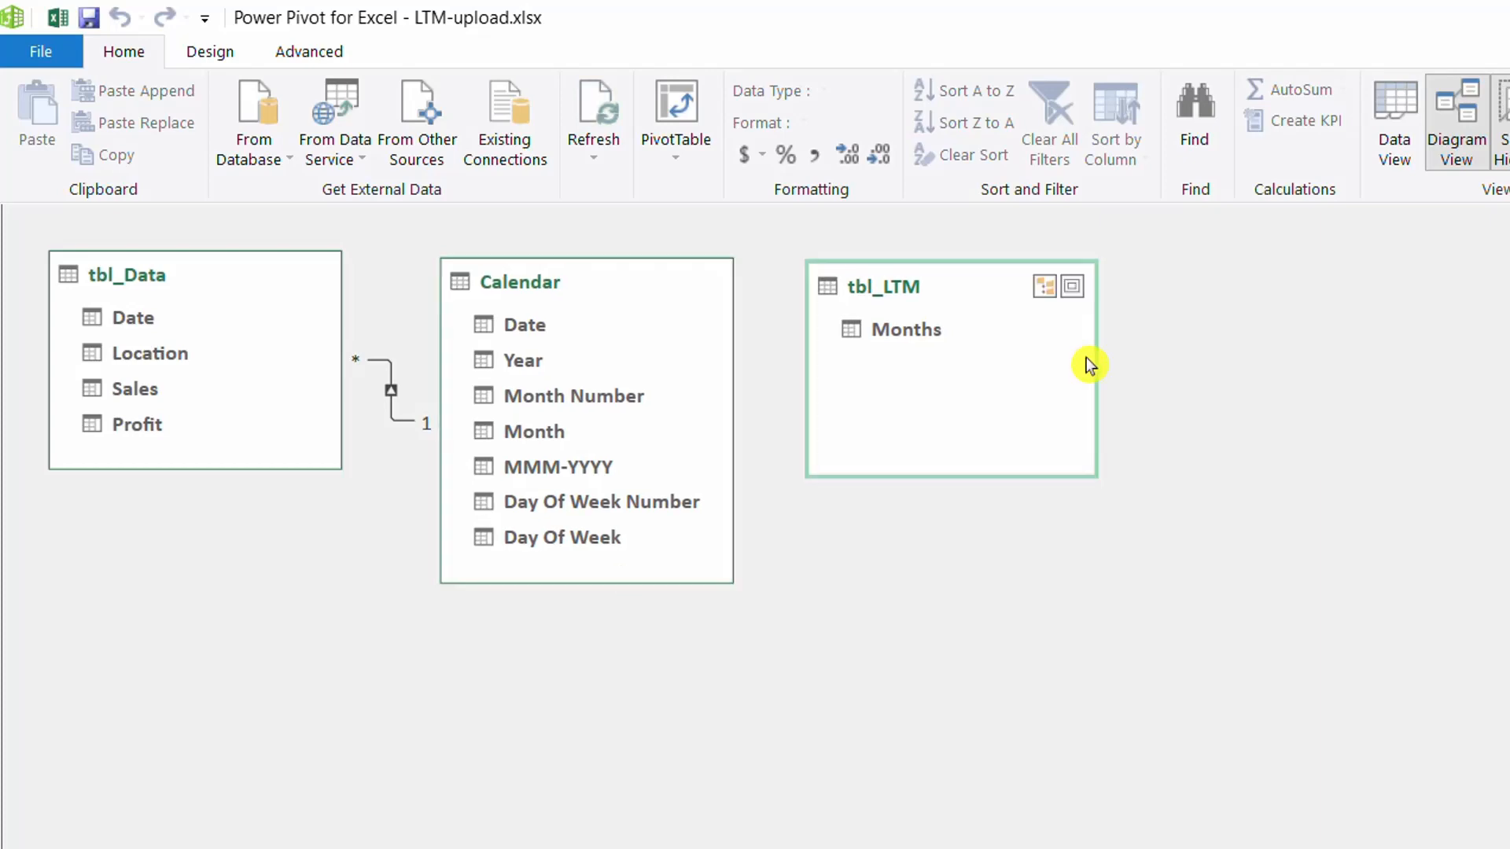
Return to the data grid of tbl_Data and format the Profit and Sales columns with thousands separators and two decimals
left_click(1404, 130)
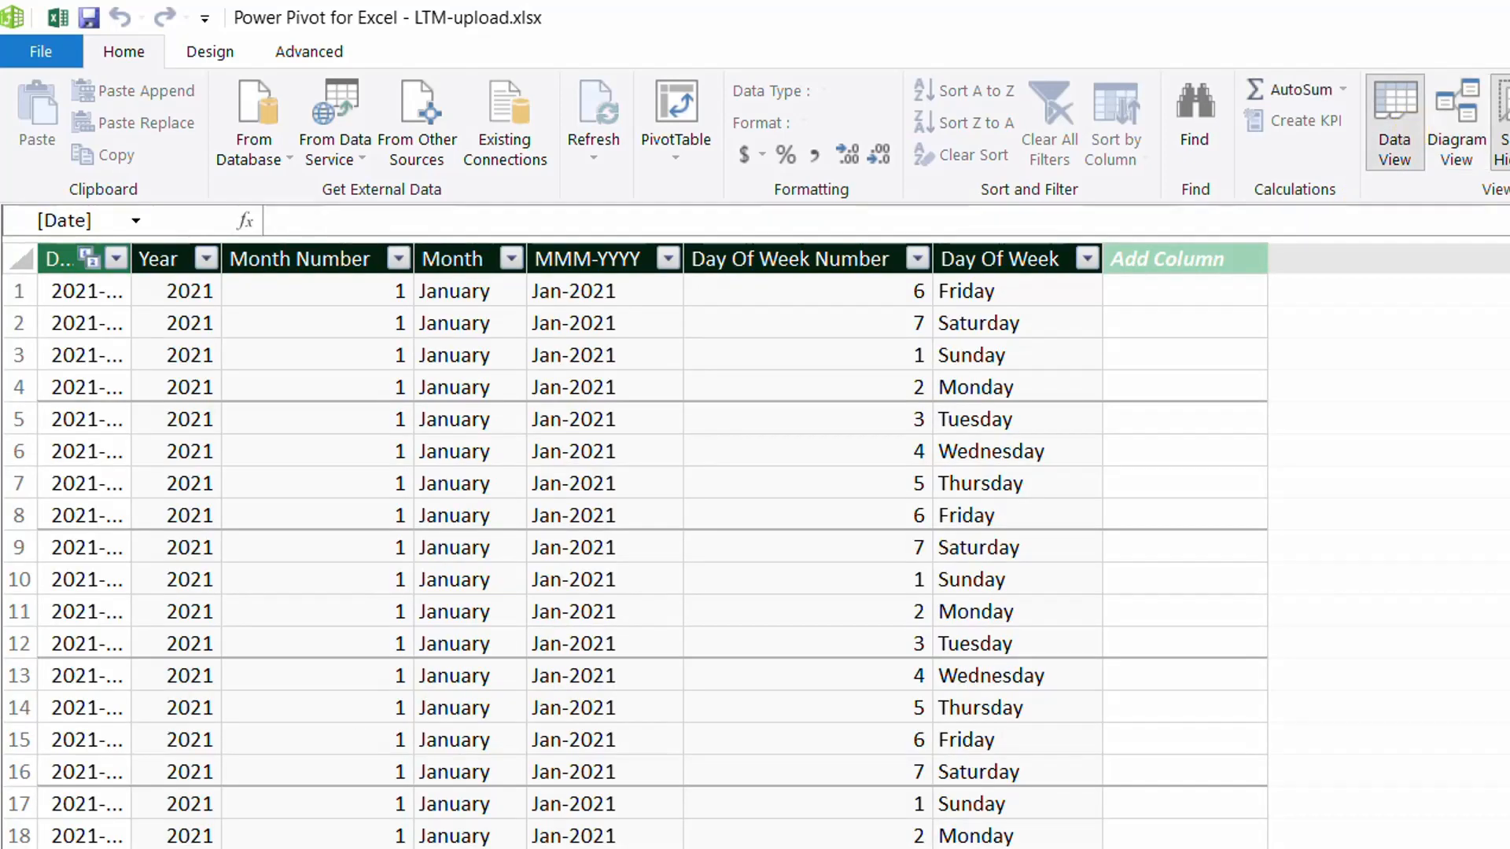
left_click(315, 848)
left_click_drag(311, 266, 461, 270)
double_click(461, 270)
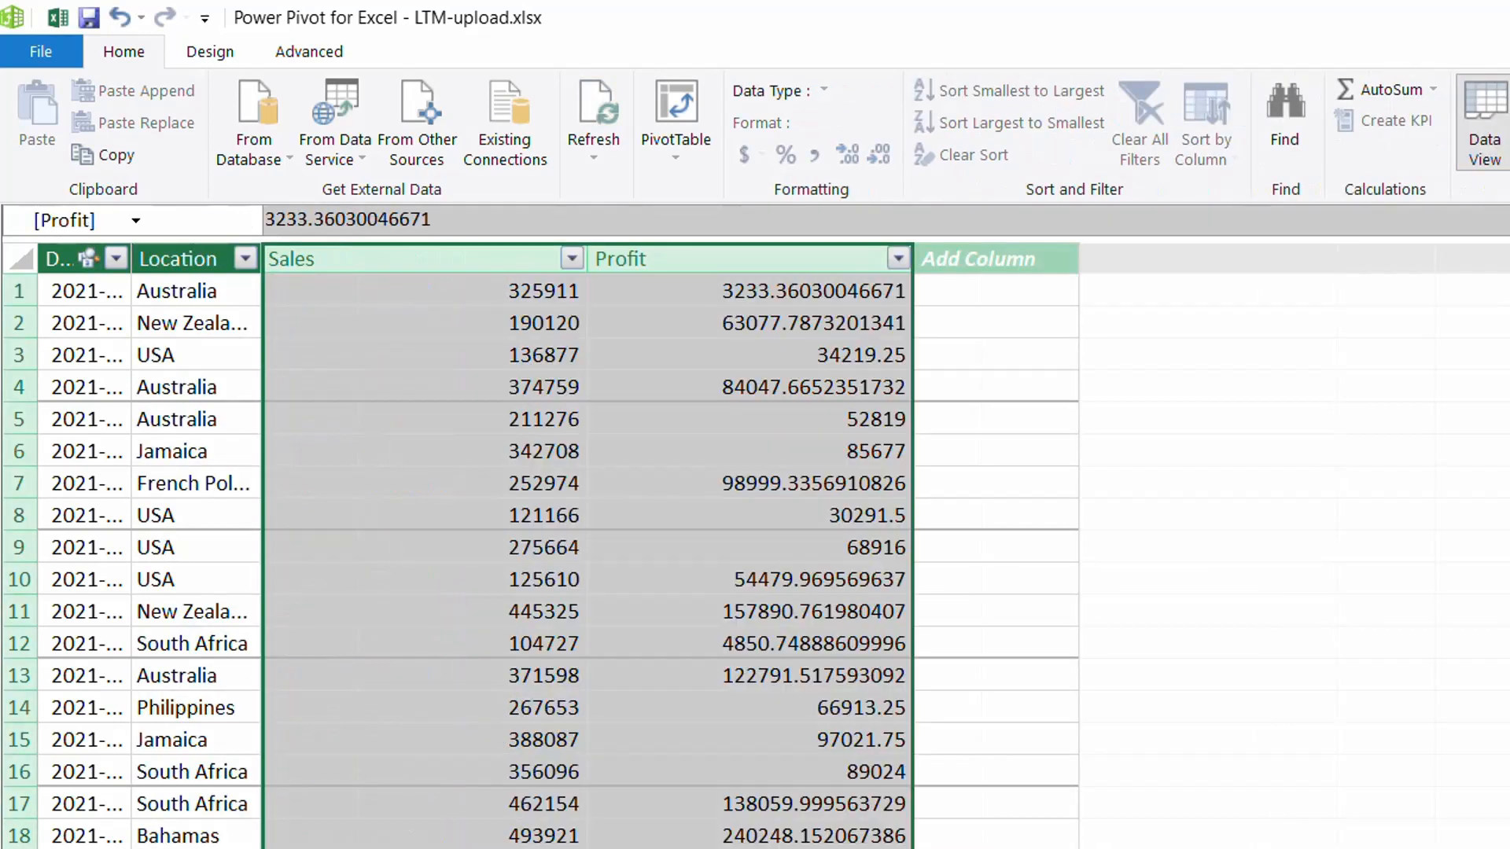
left_click(747, 258)
left_click(815, 155)
left_click(528, 253)
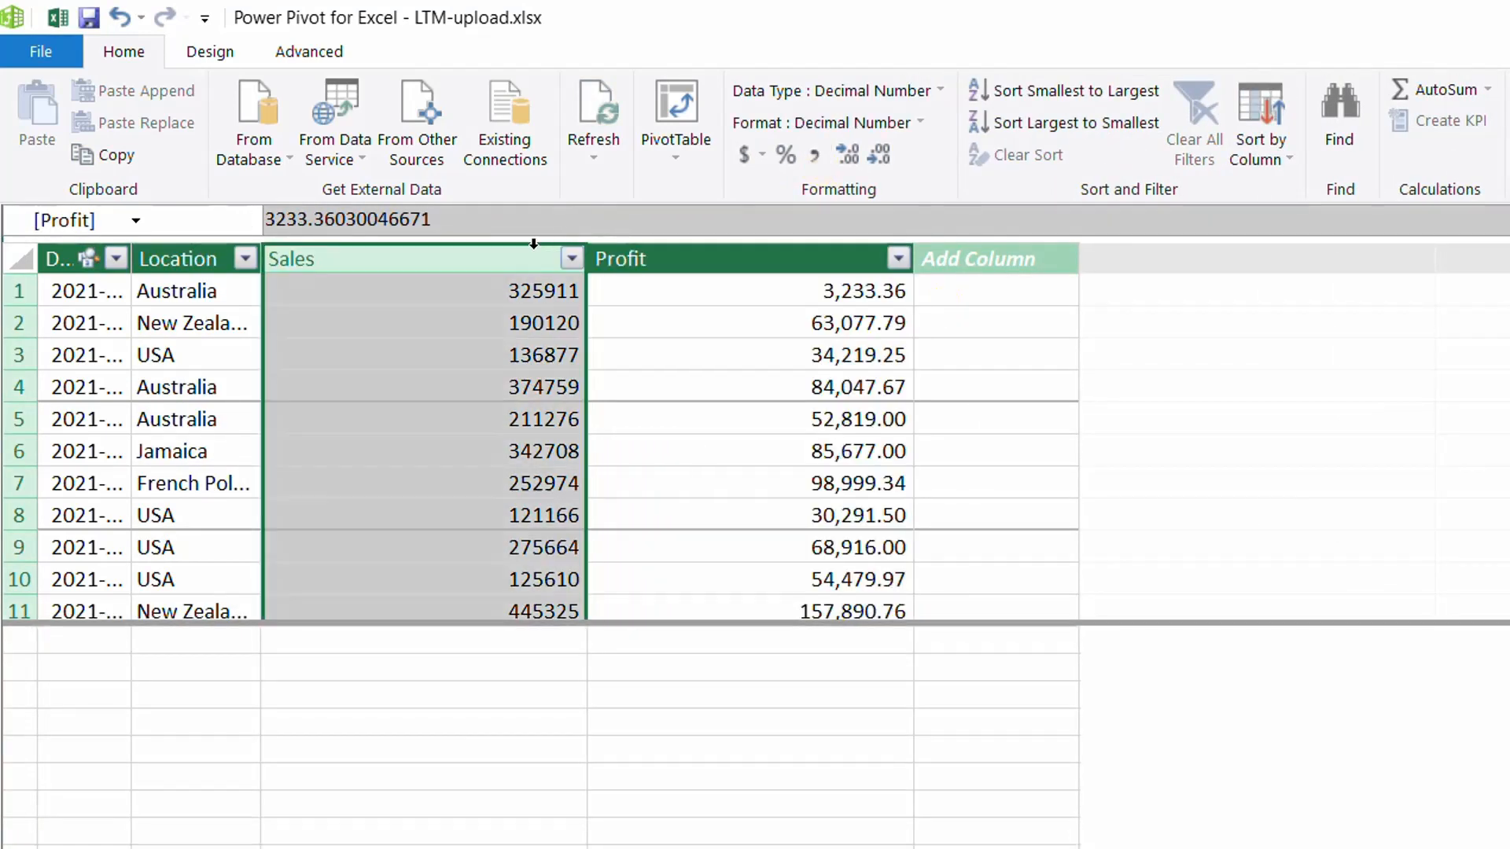
left_click(813, 160)
Add a measure under the Sales column that sums Sales and name it TotalSales$
left_click(503, 634)
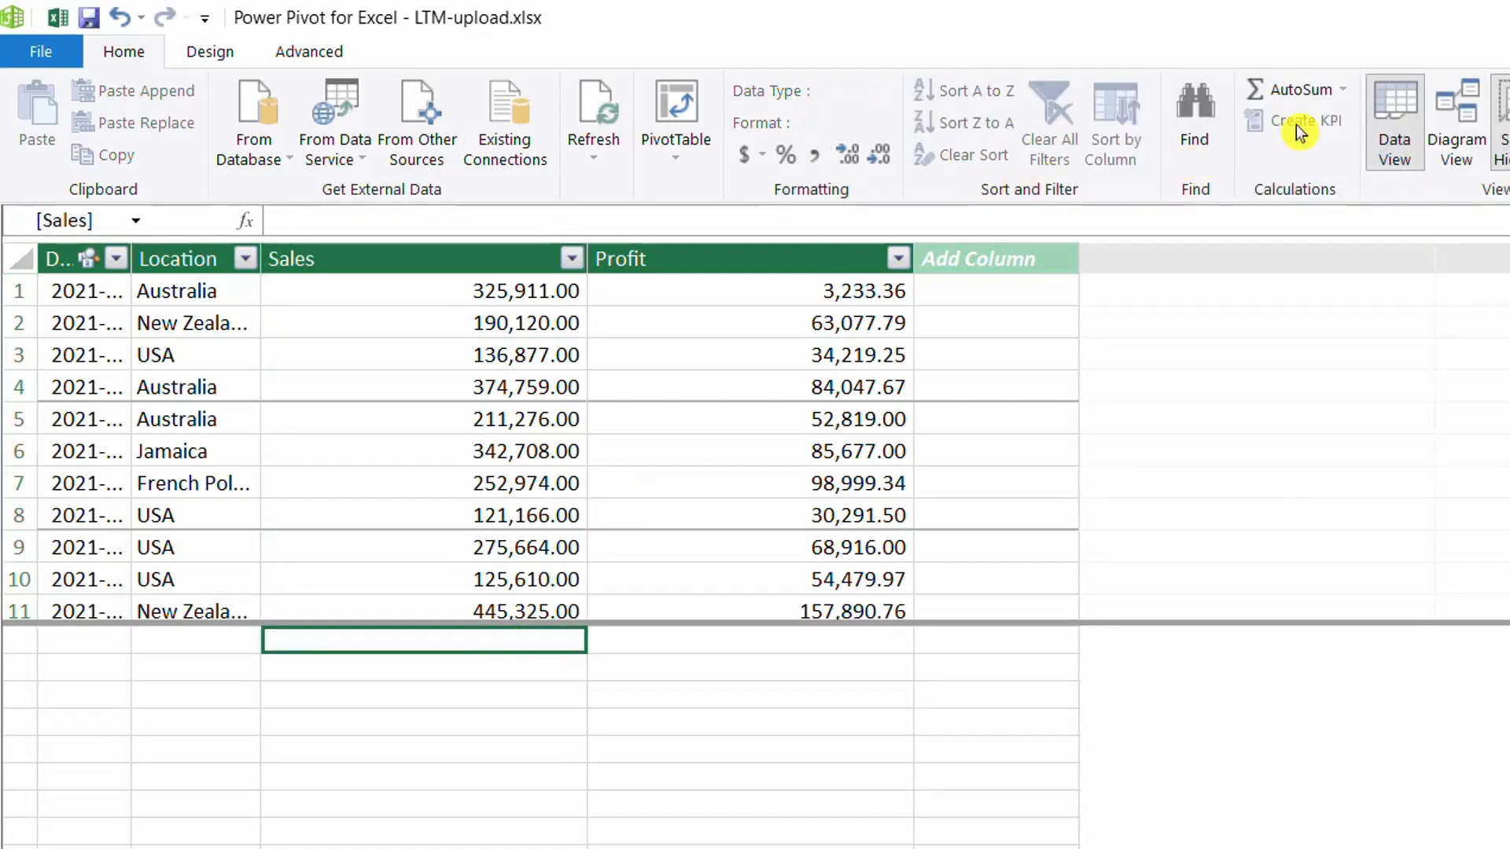
left_click(1300, 93)
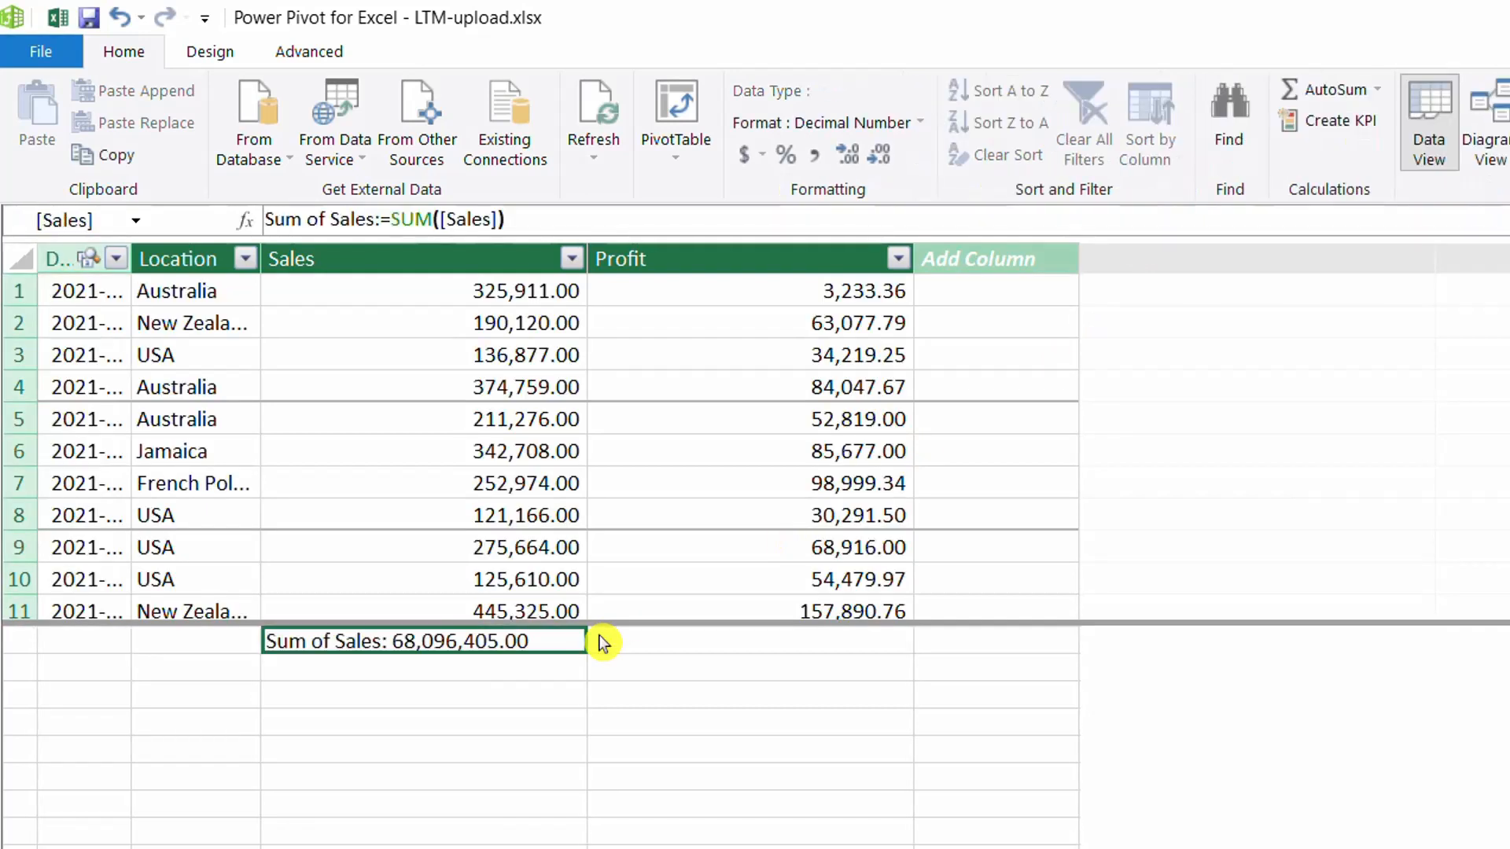
left_click_drag(333, 222, 143, 173)
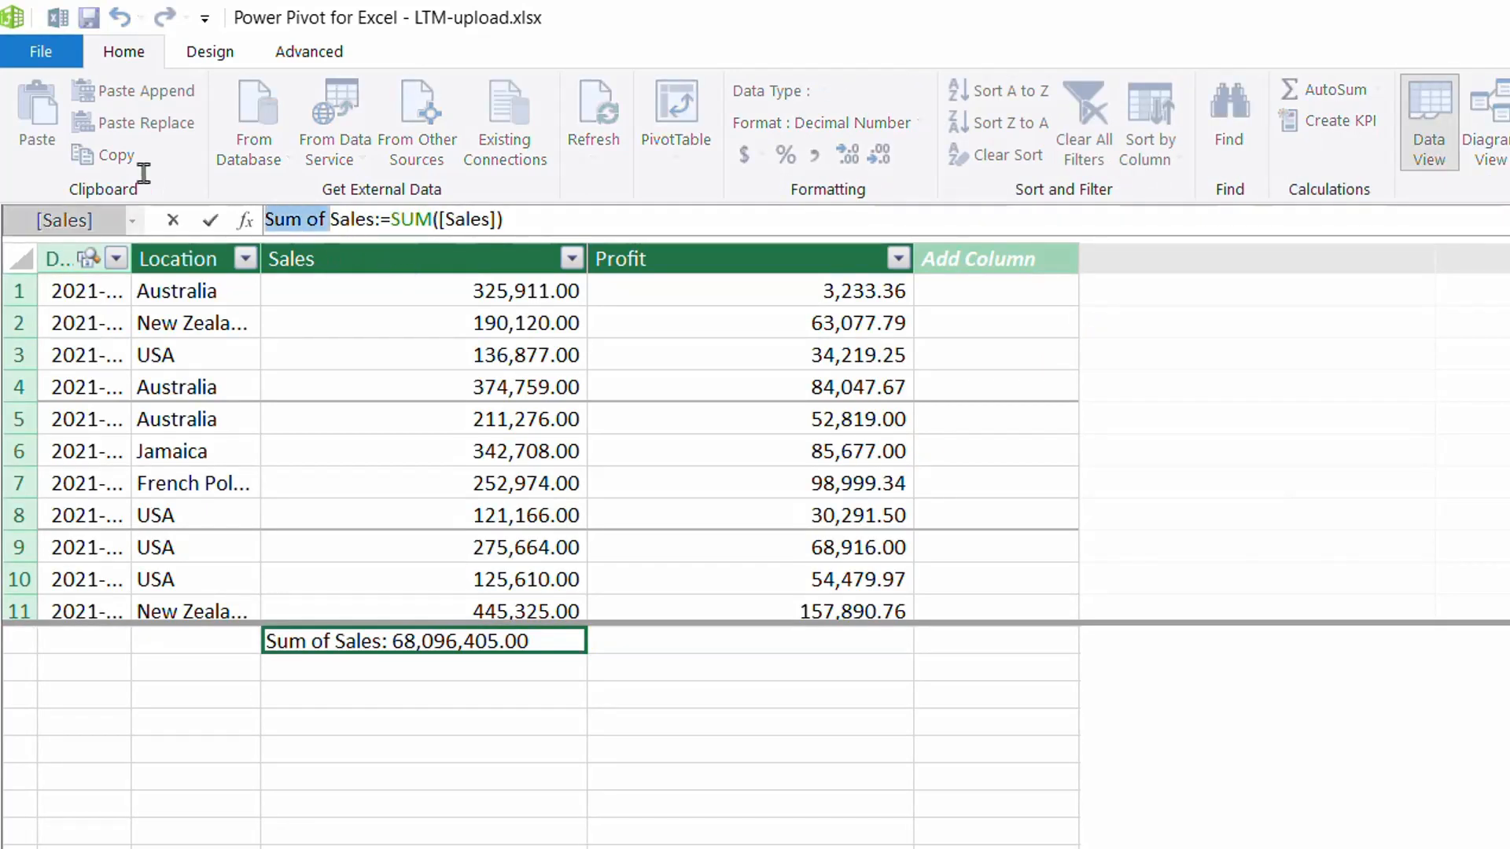
type("TotalSales$")
key("Return")
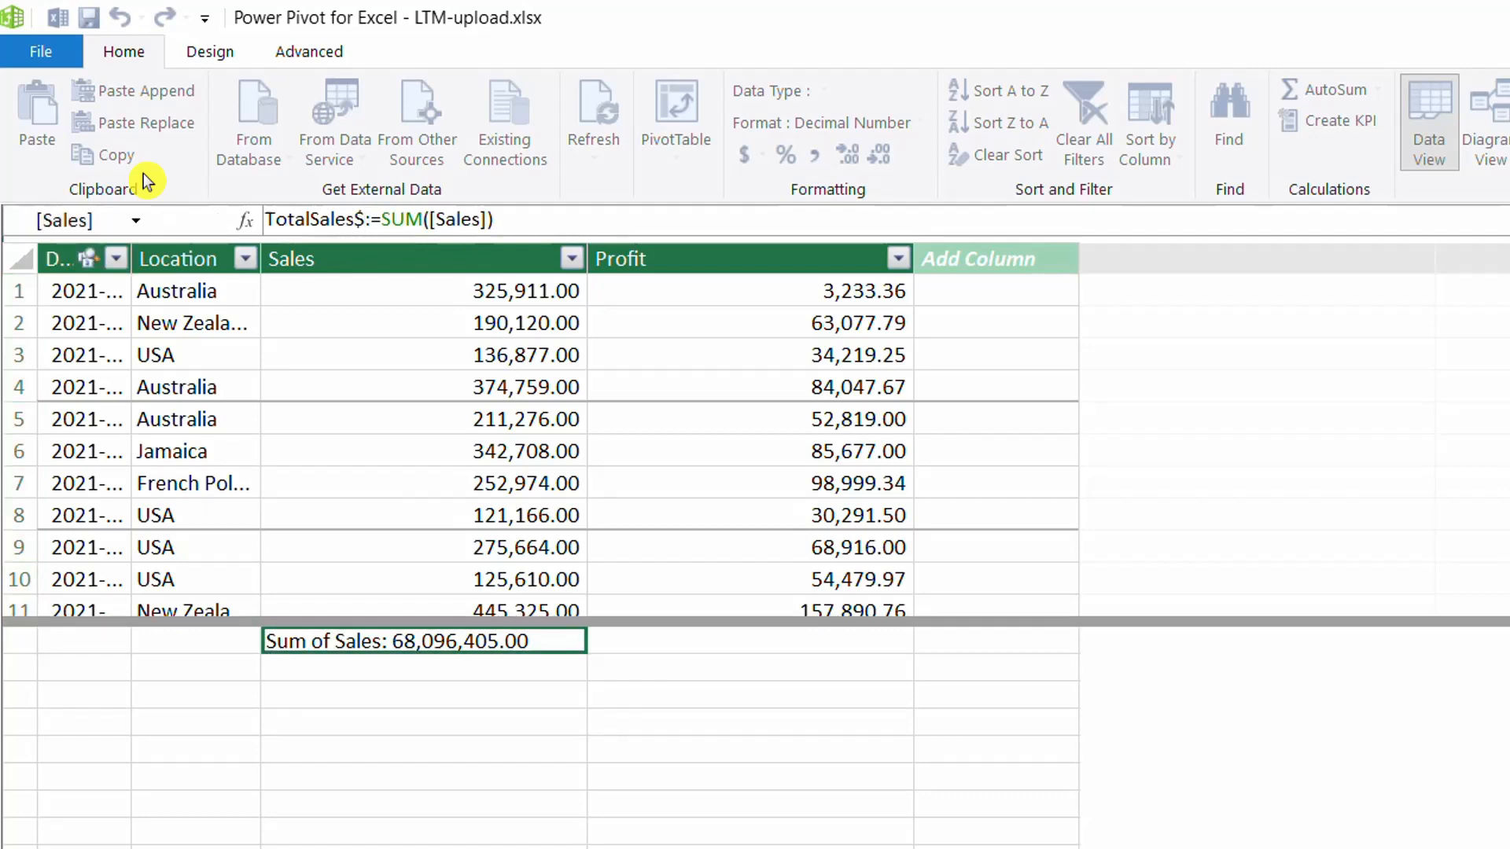
Add a measure under the Profit column that sums Profit and name it TotalProfit$
left_click(728, 643)
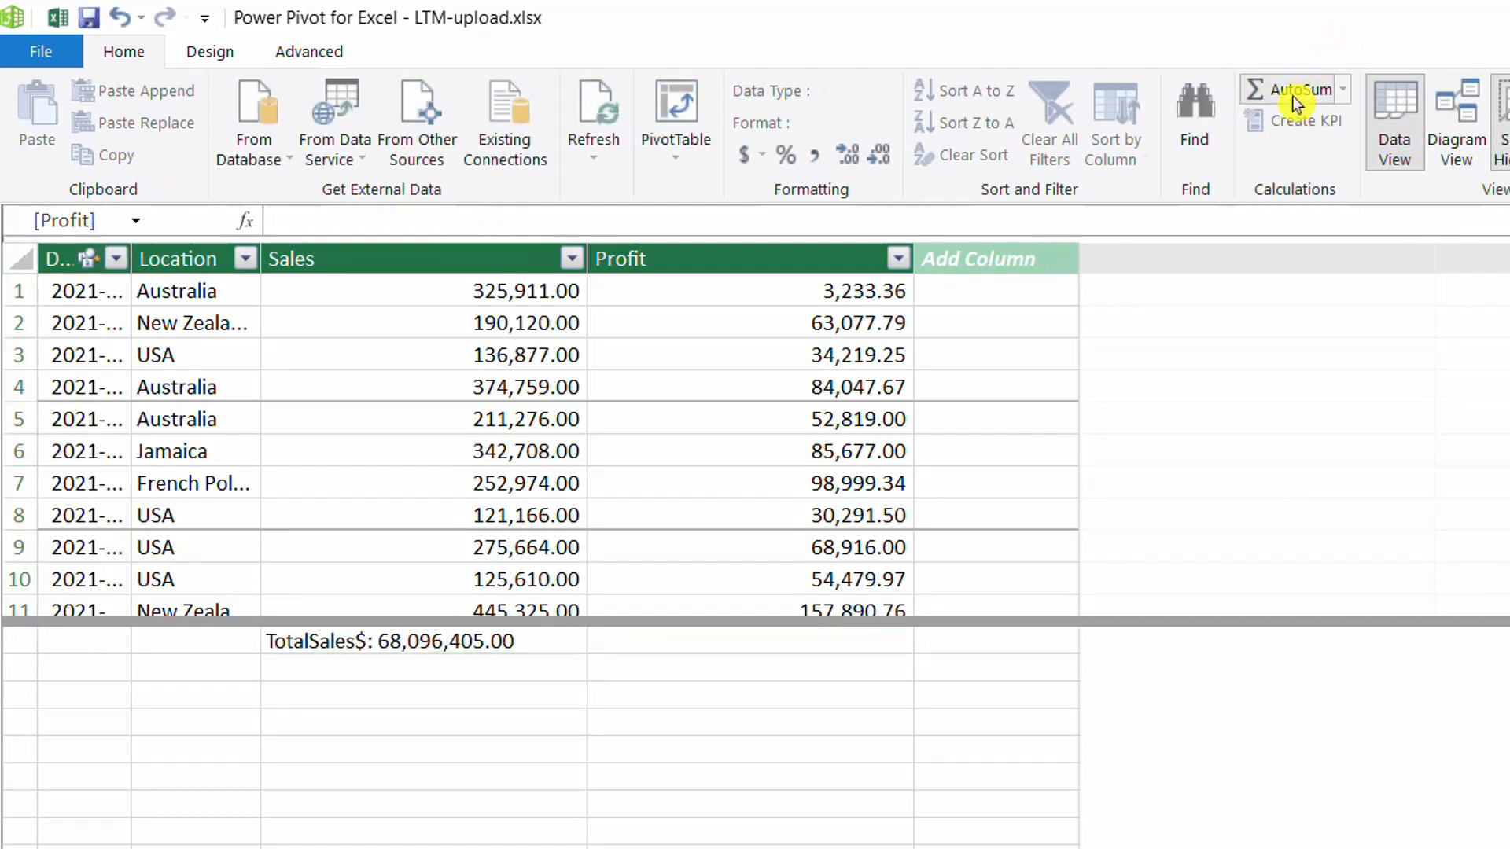
left_click(1297, 91)
left_click_drag(333, 221, 168, 158)
type("Total$")
key("Return")
Format the TotalSales$ and TotalProfit$ measures with thousands separators and no decimals
key("Left")
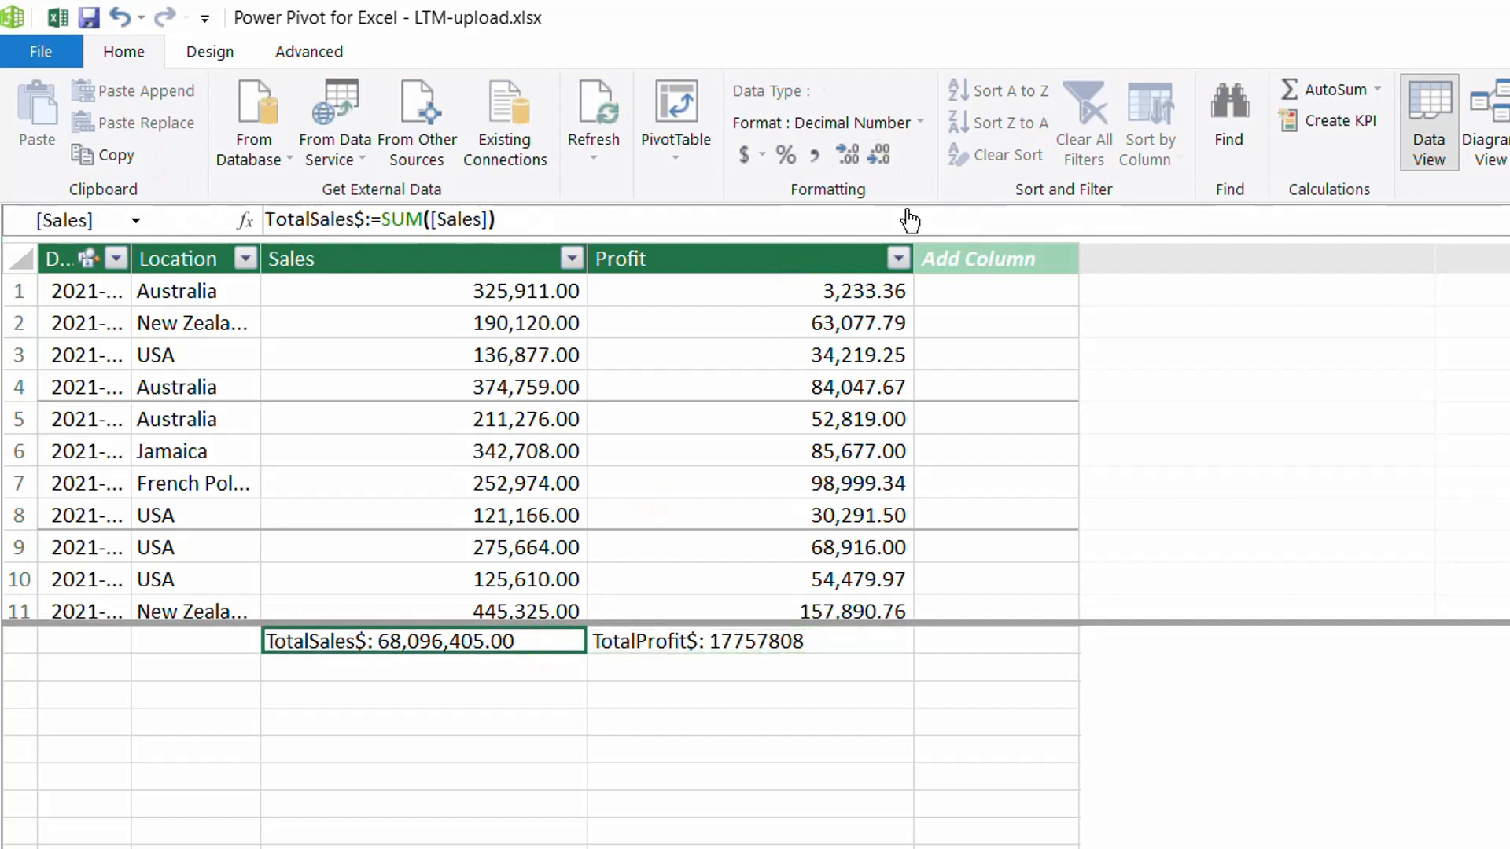
left_click(879, 154)
left_click(878, 154)
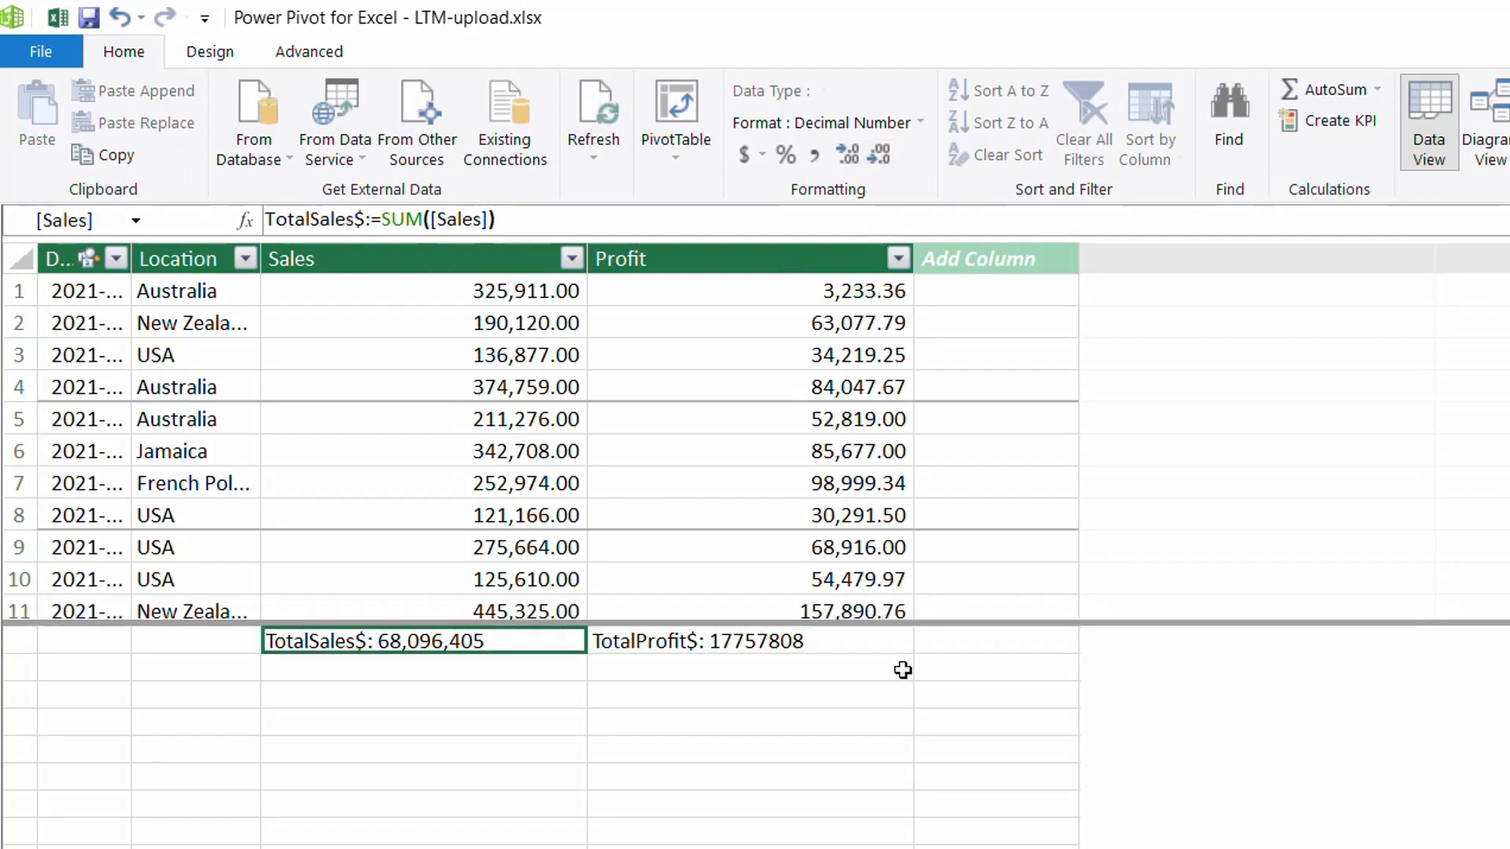
left_click(857, 642)
left_click(819, 154)
Add a calculated column named LTMSales to tbl_Data after the Profit column
left_click(1022, 259)
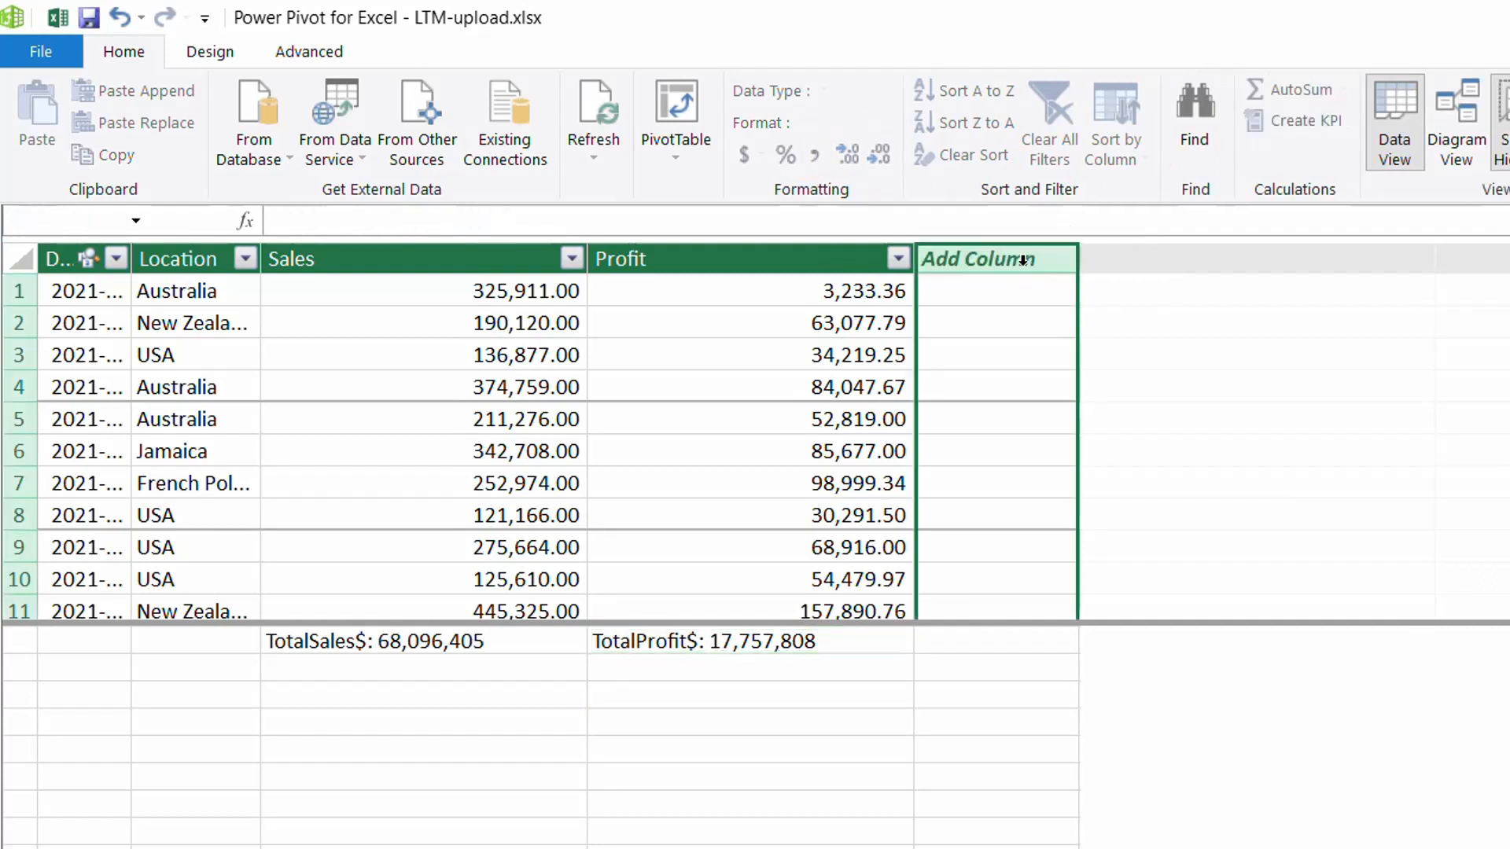
double_click(1017, 260)
type("L")
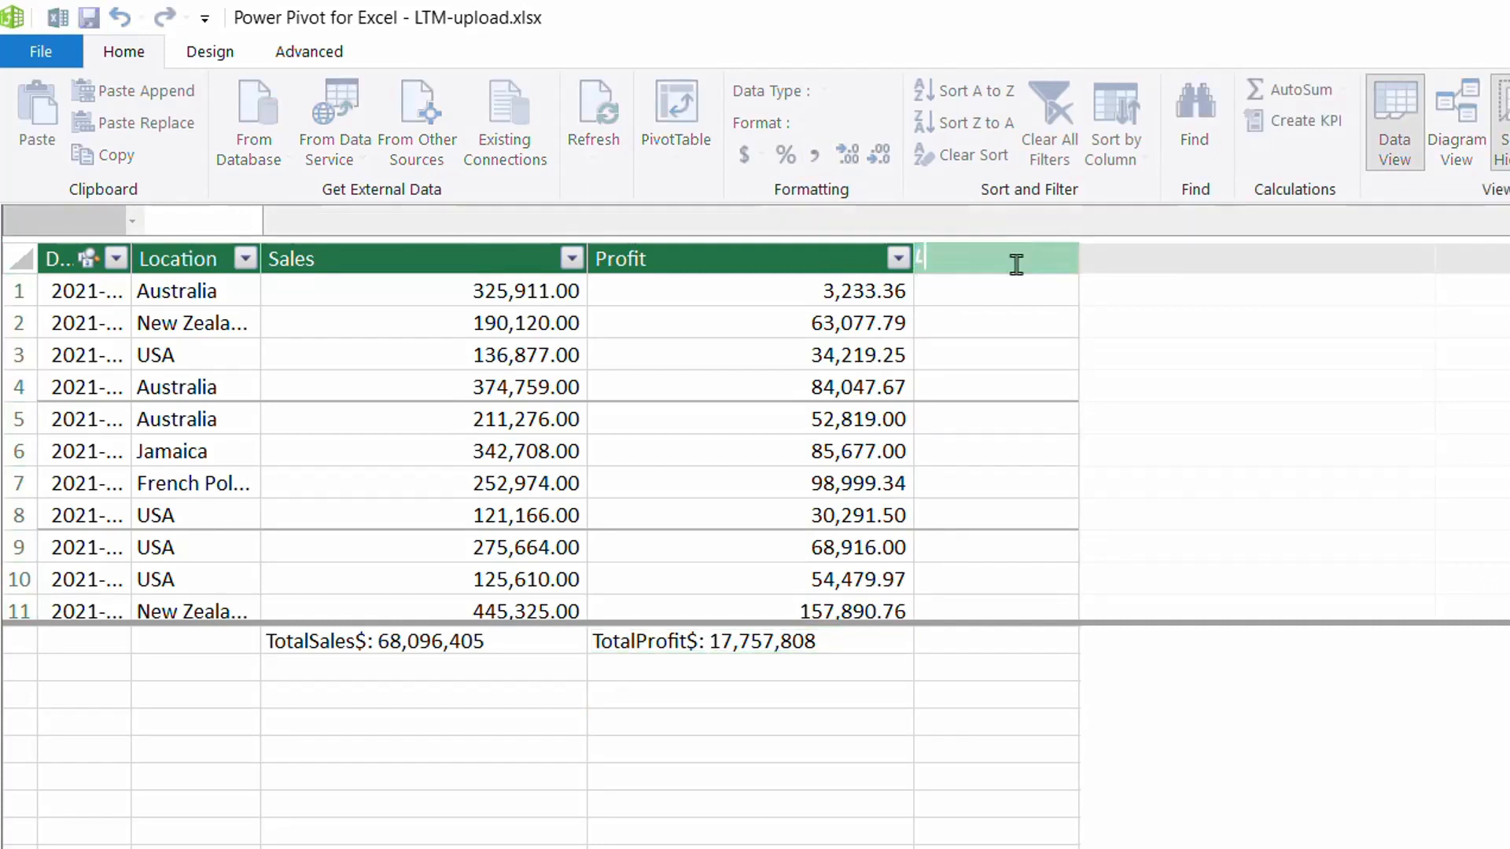
type("TMSales")
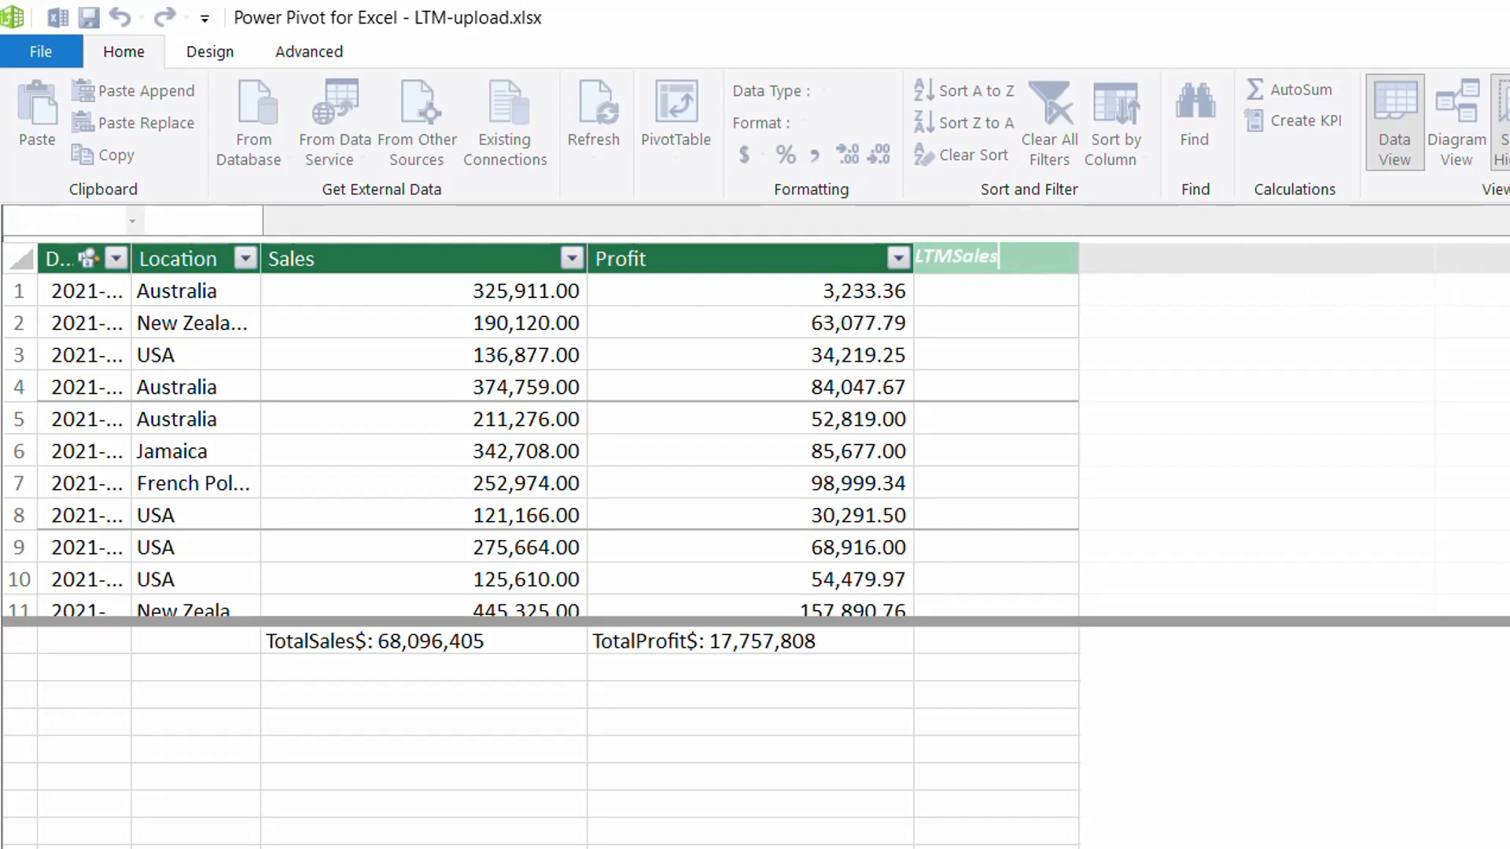
left_click(939, 297)
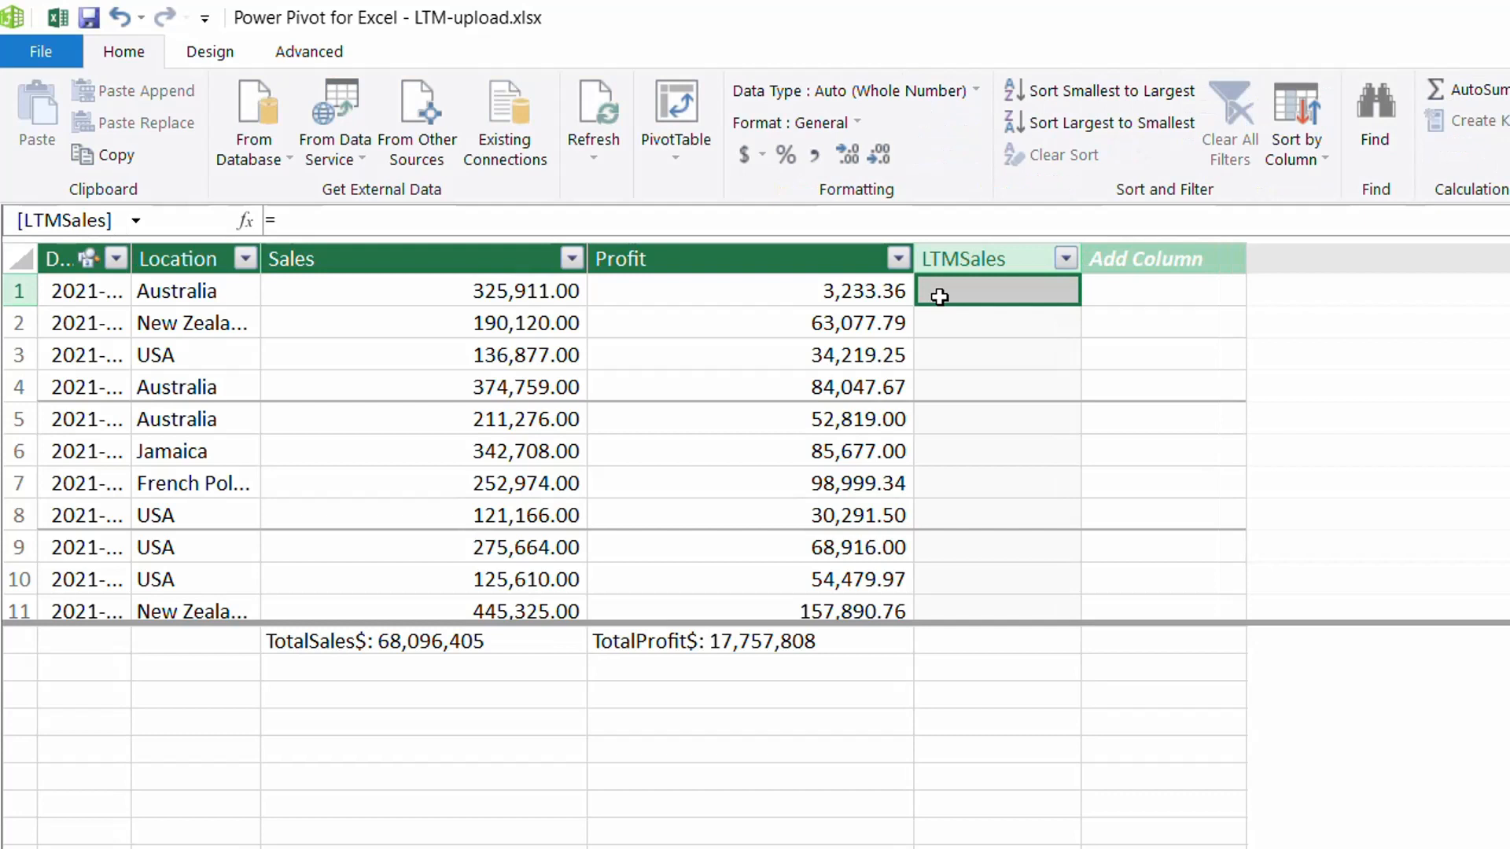
Begin the LTMSales column formula with CALCULATE, enlarge the formula area and indent a new line for the first argument
left_click(508, 224)
type("cal")
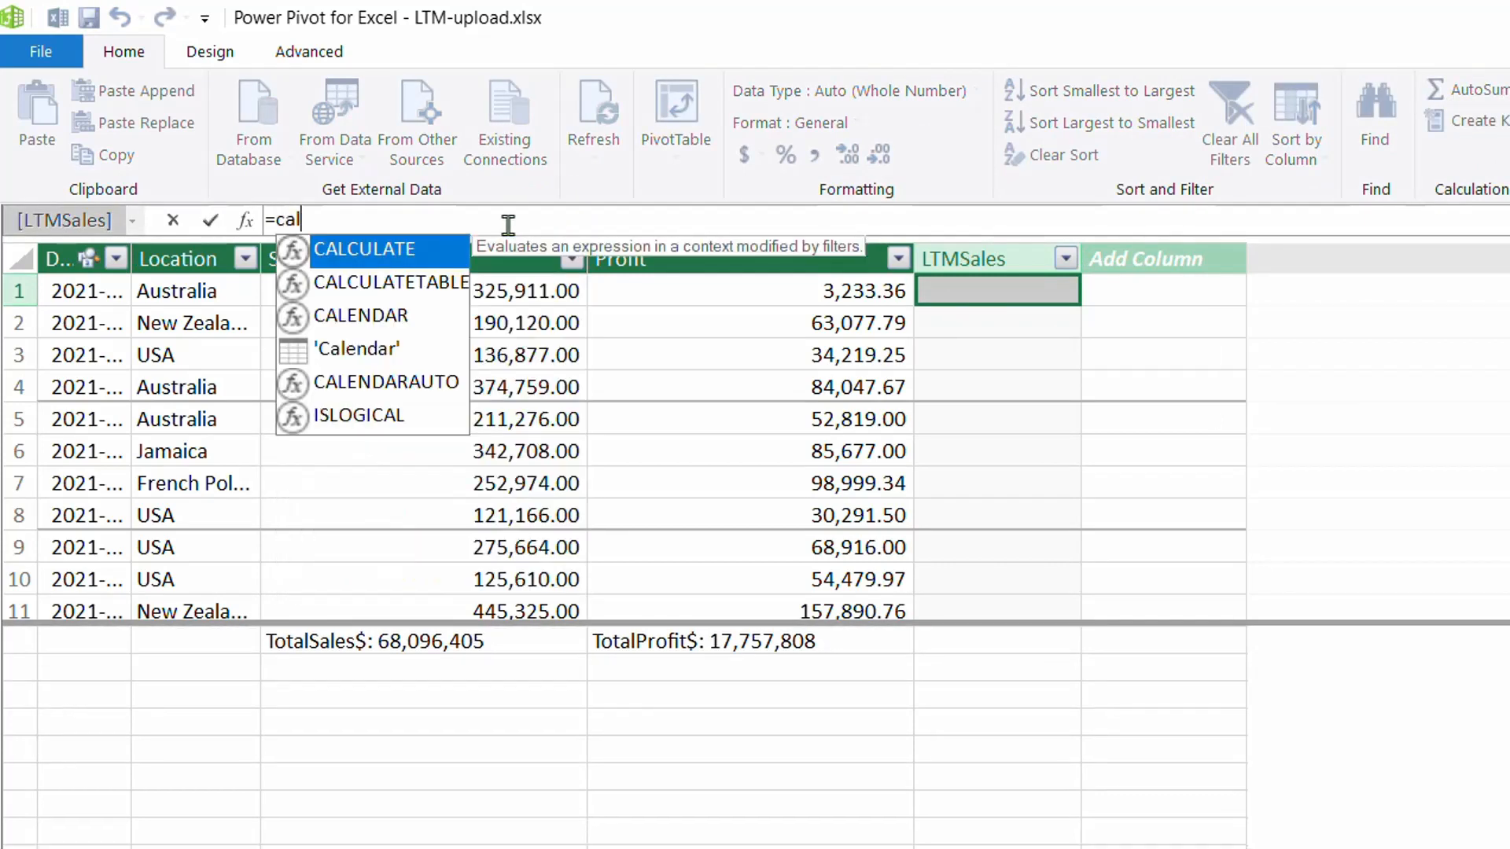
key("Tab")
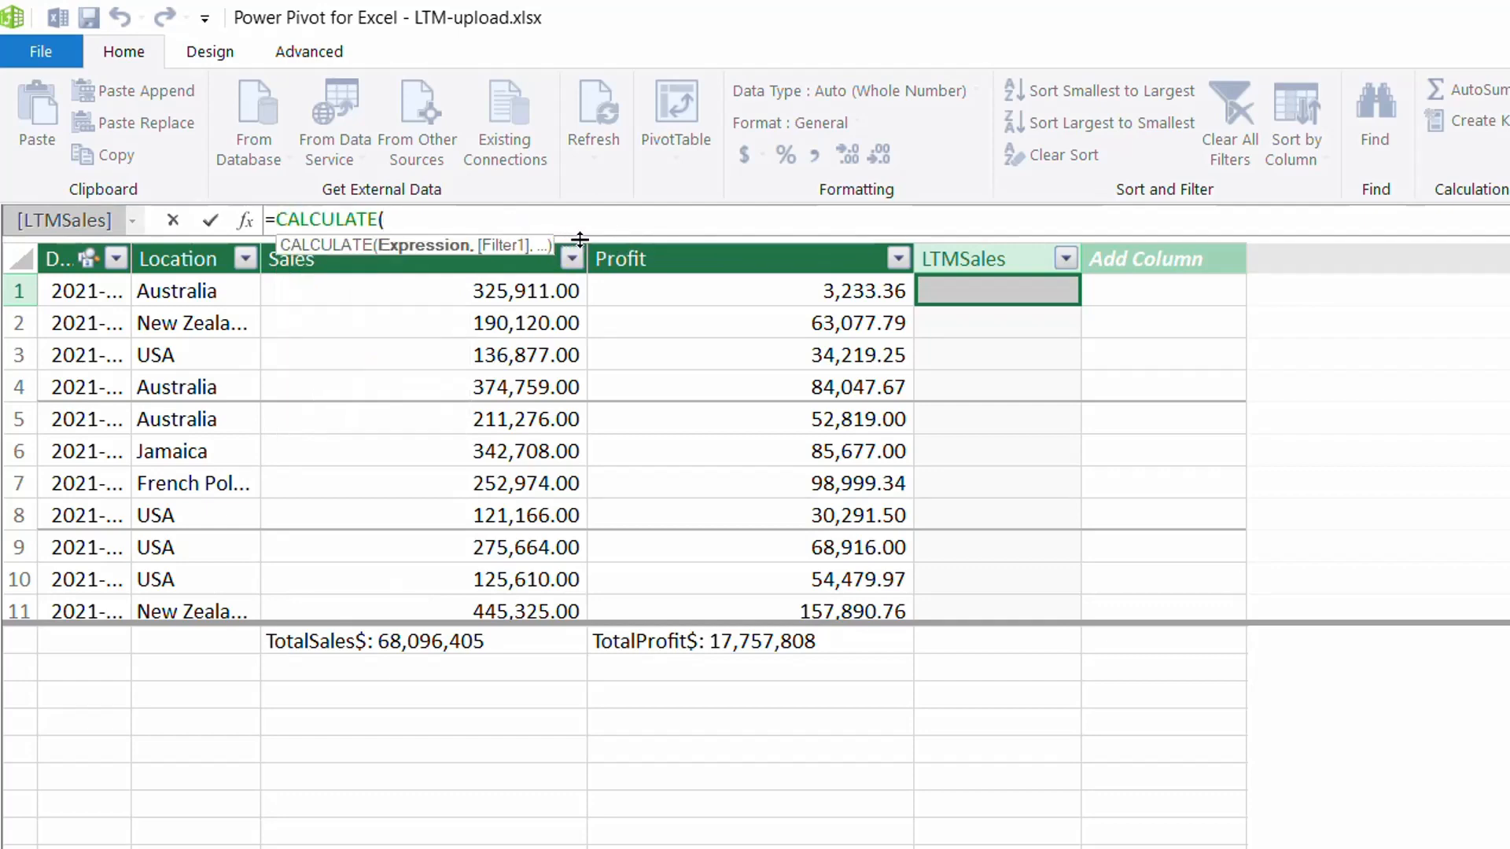
mouse_move(605, 236)
left_mouse_down()
mouse_move(601, 340)
mouse_move(651, 665)
mouse_move(645, 539)
left_mouse_up()
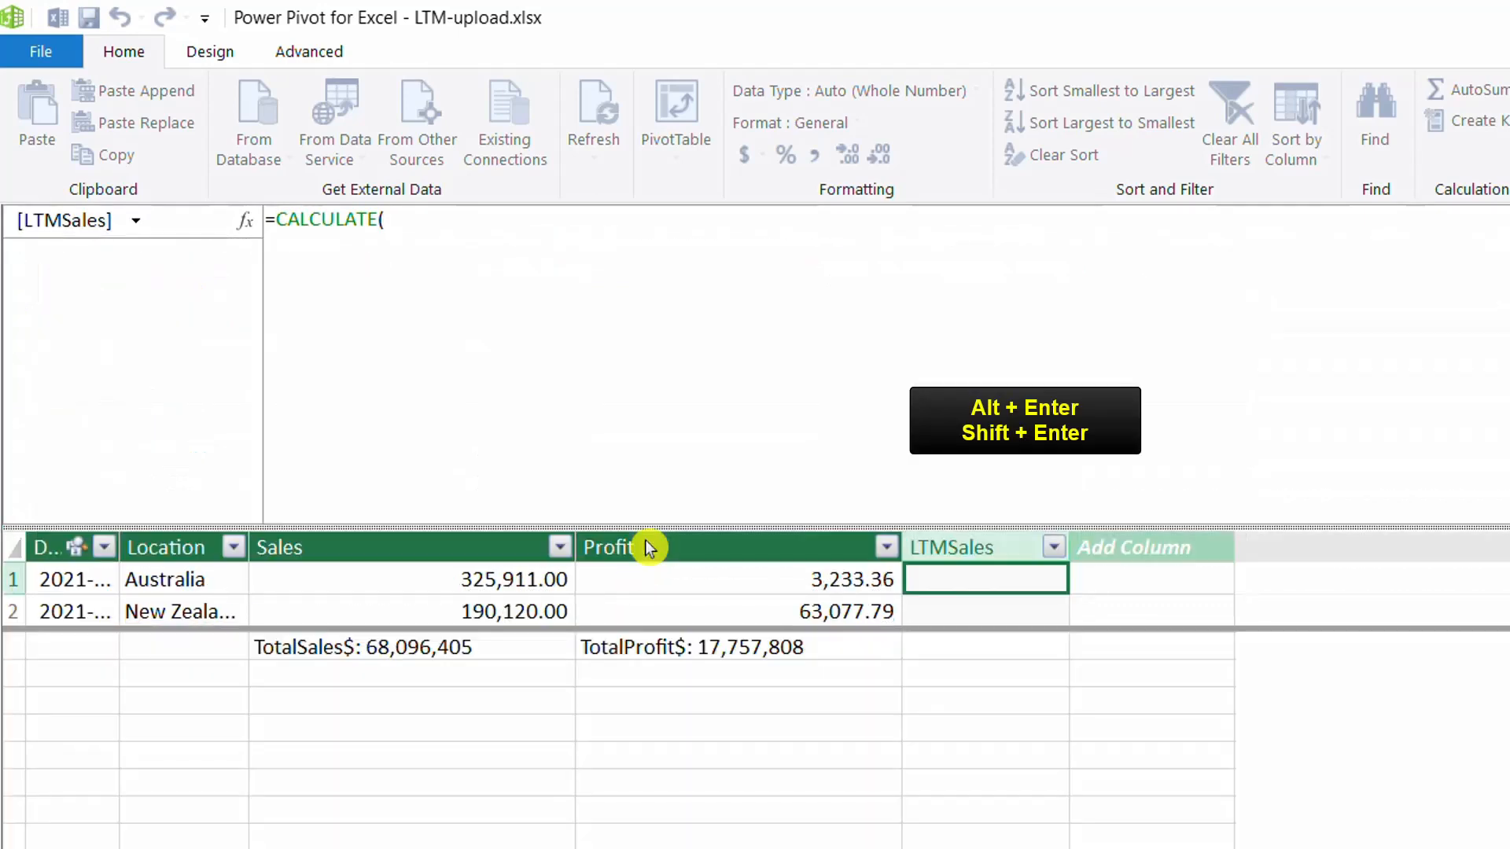
left_click(445, 215)
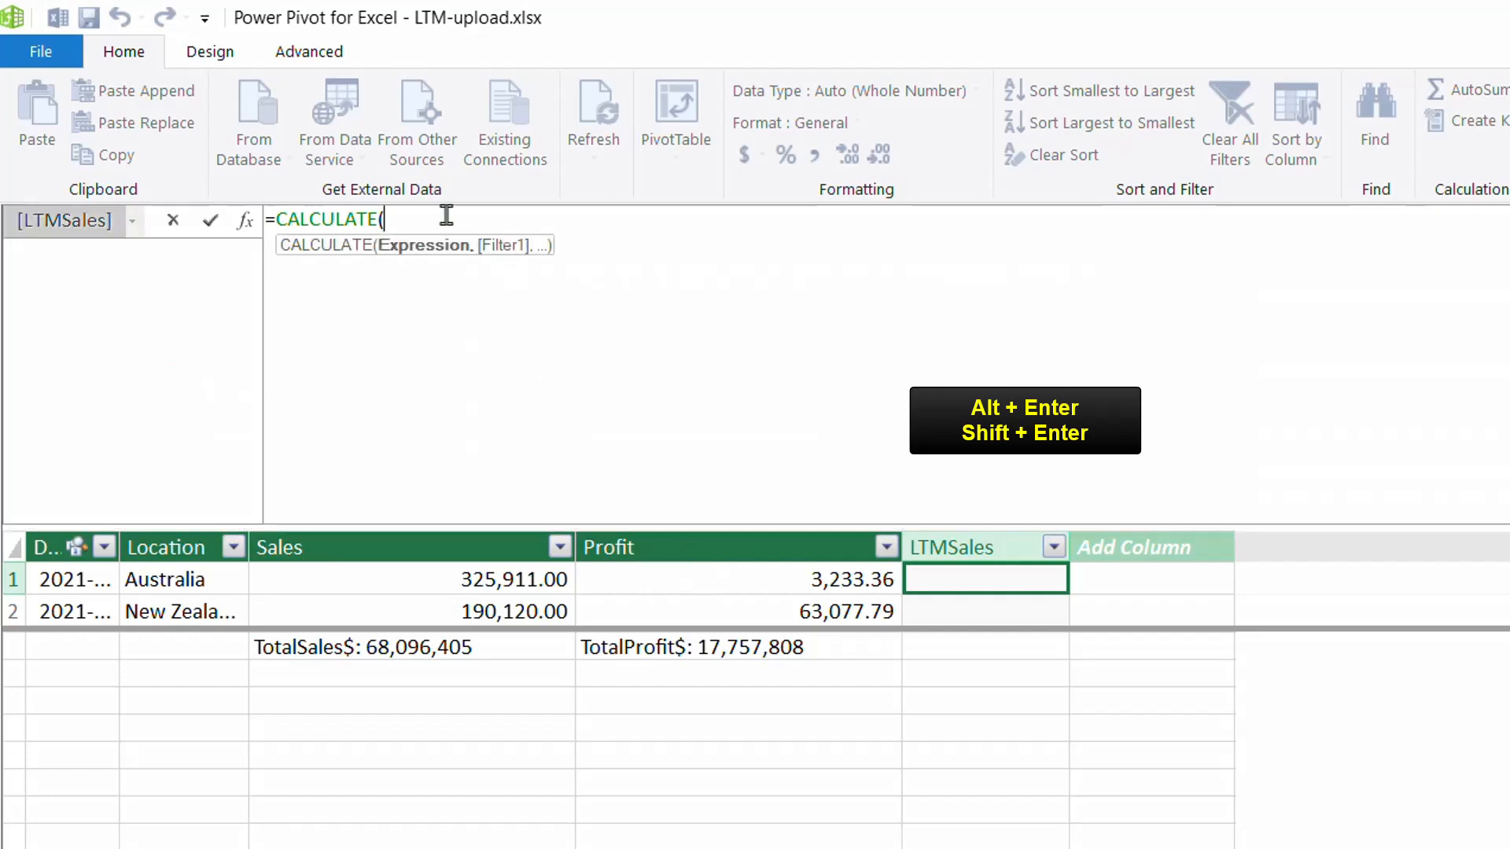
key("alt+Return")
key("Tab")
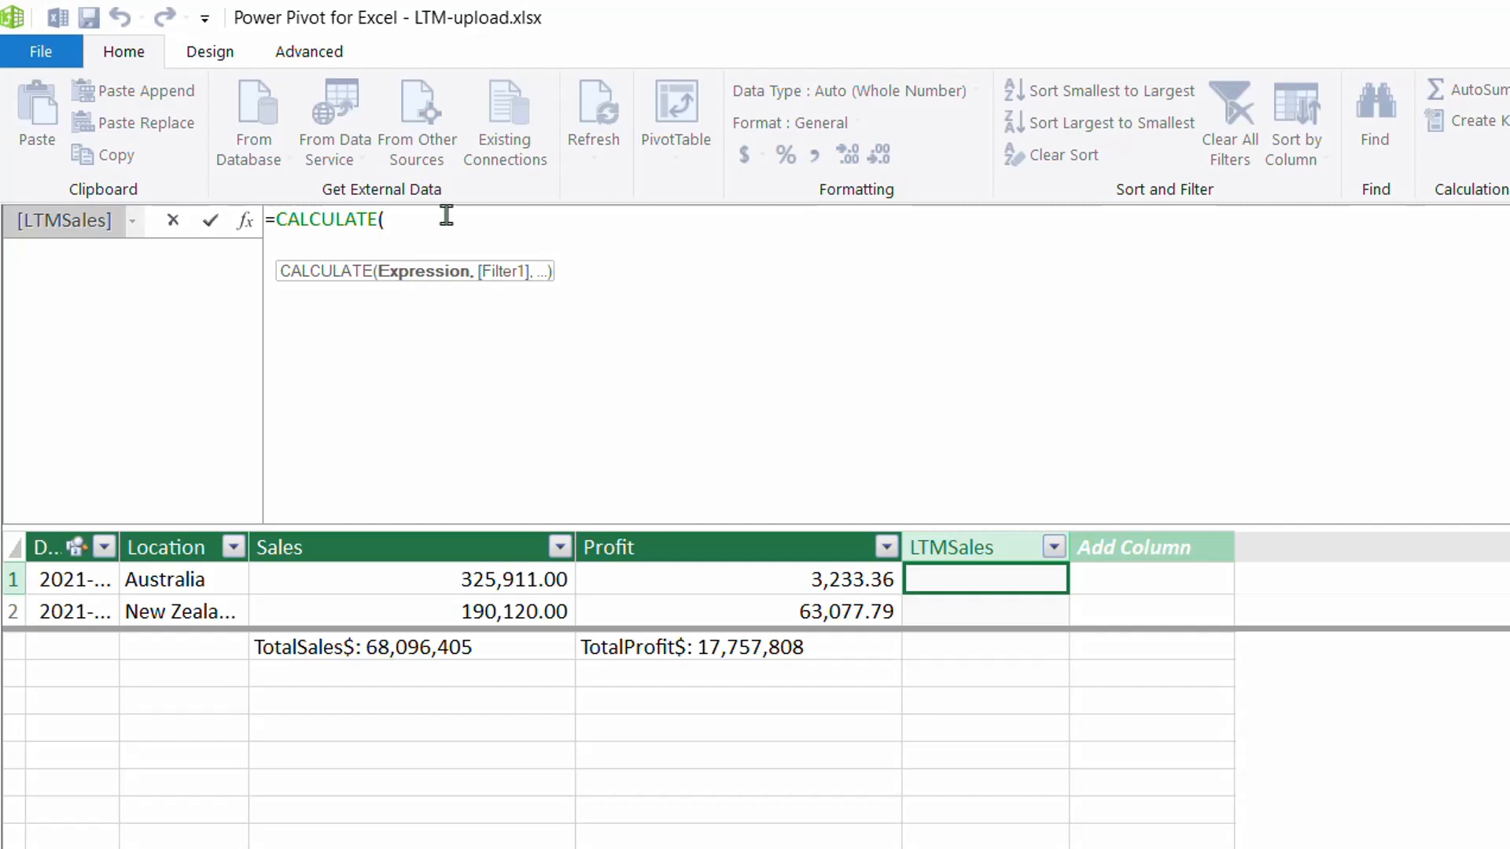
Enter the TotalSales$ measure as the CALCULATE expression in the LTMSales formula and open a new line for the filter argument
type("[")
double_click(463, 344)
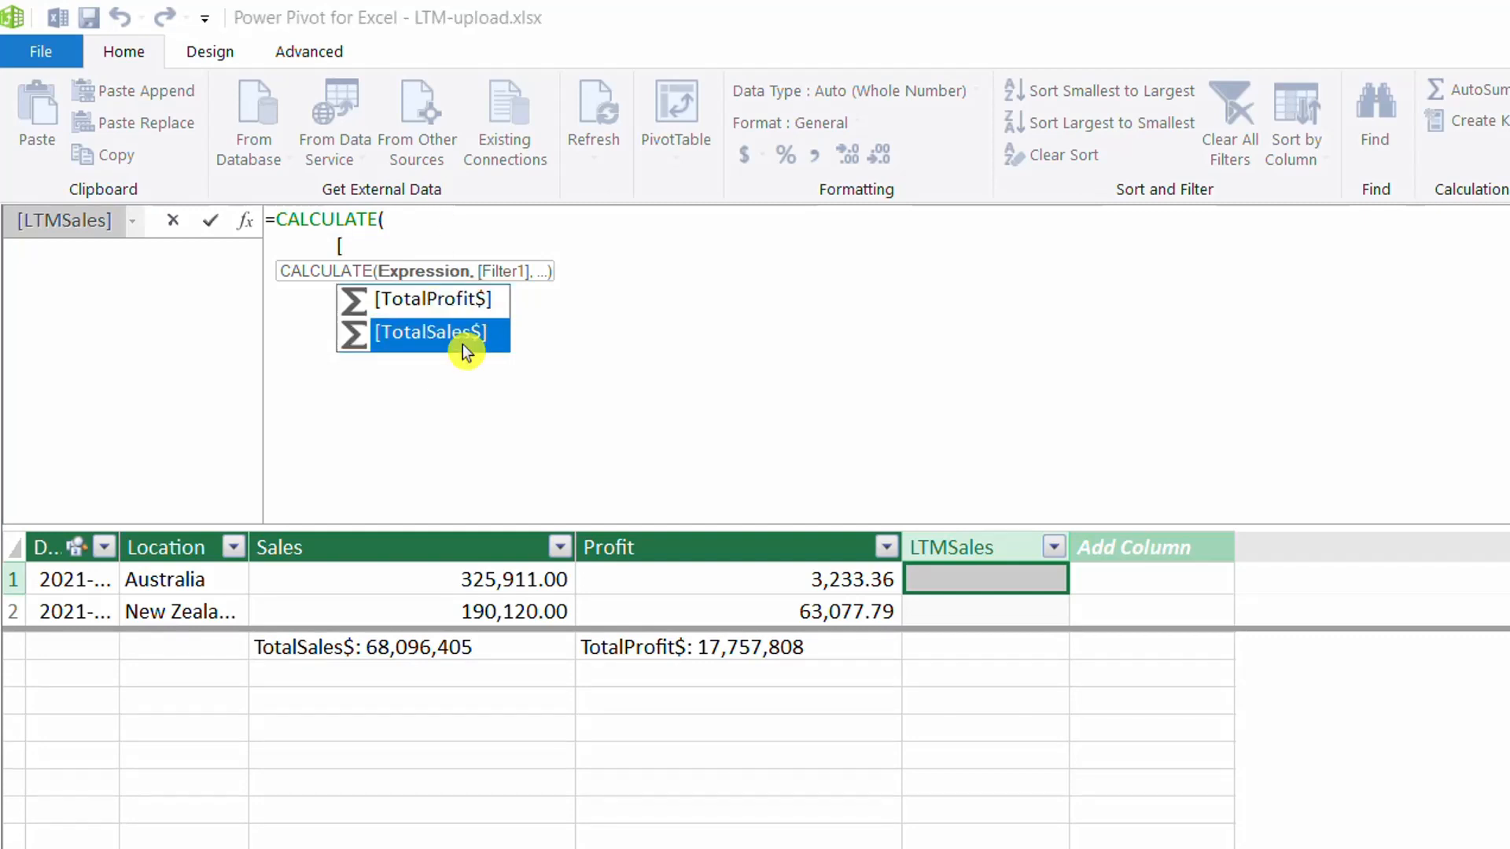
type(",")
key("shift+Return")
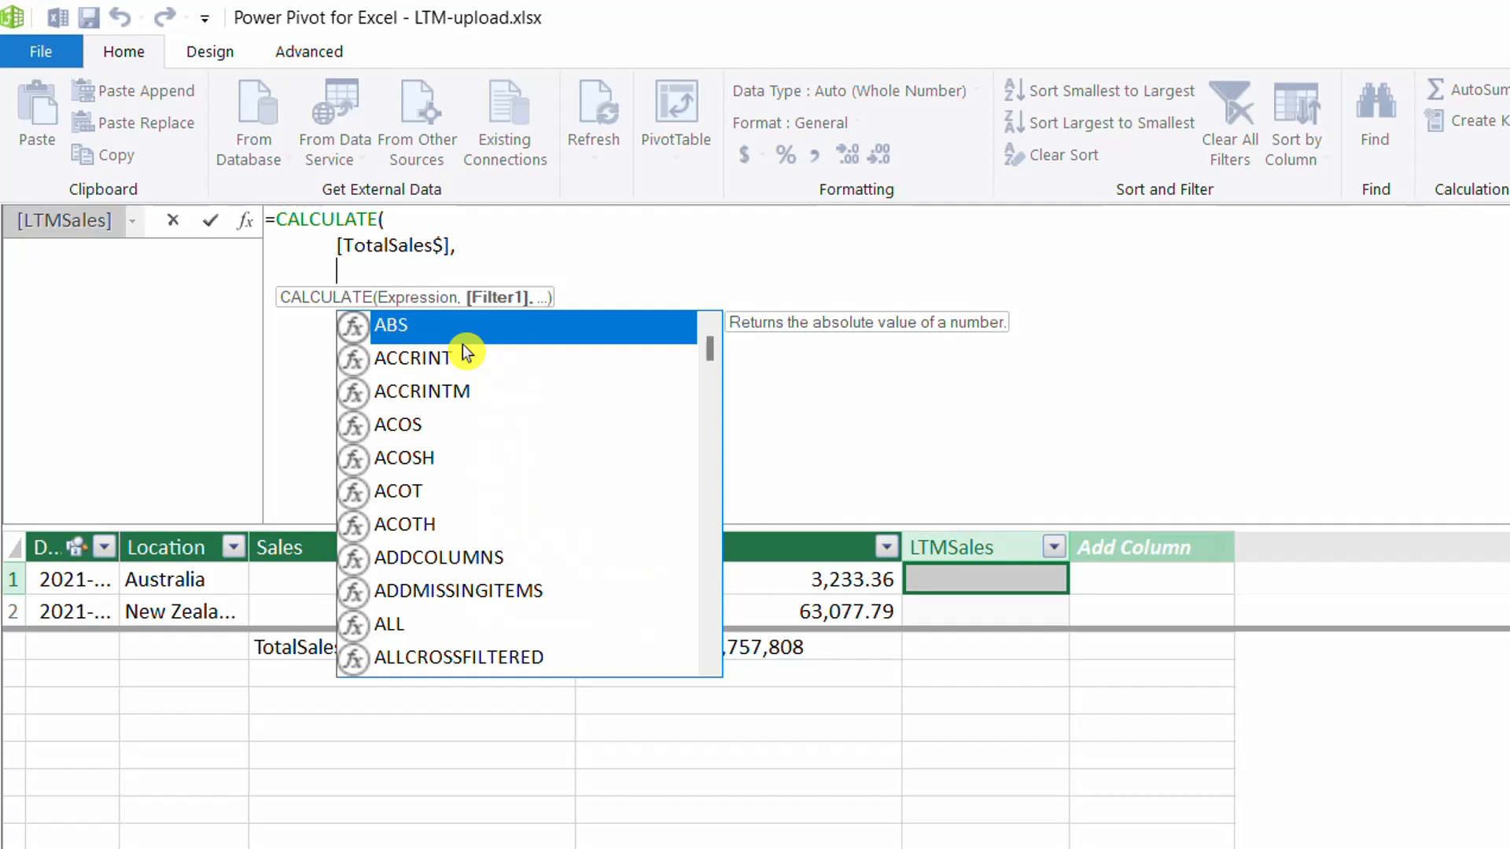
Begin the CALCULATE filter with the DATESINPERIOD function and break to a new line for its arguments
type("date")
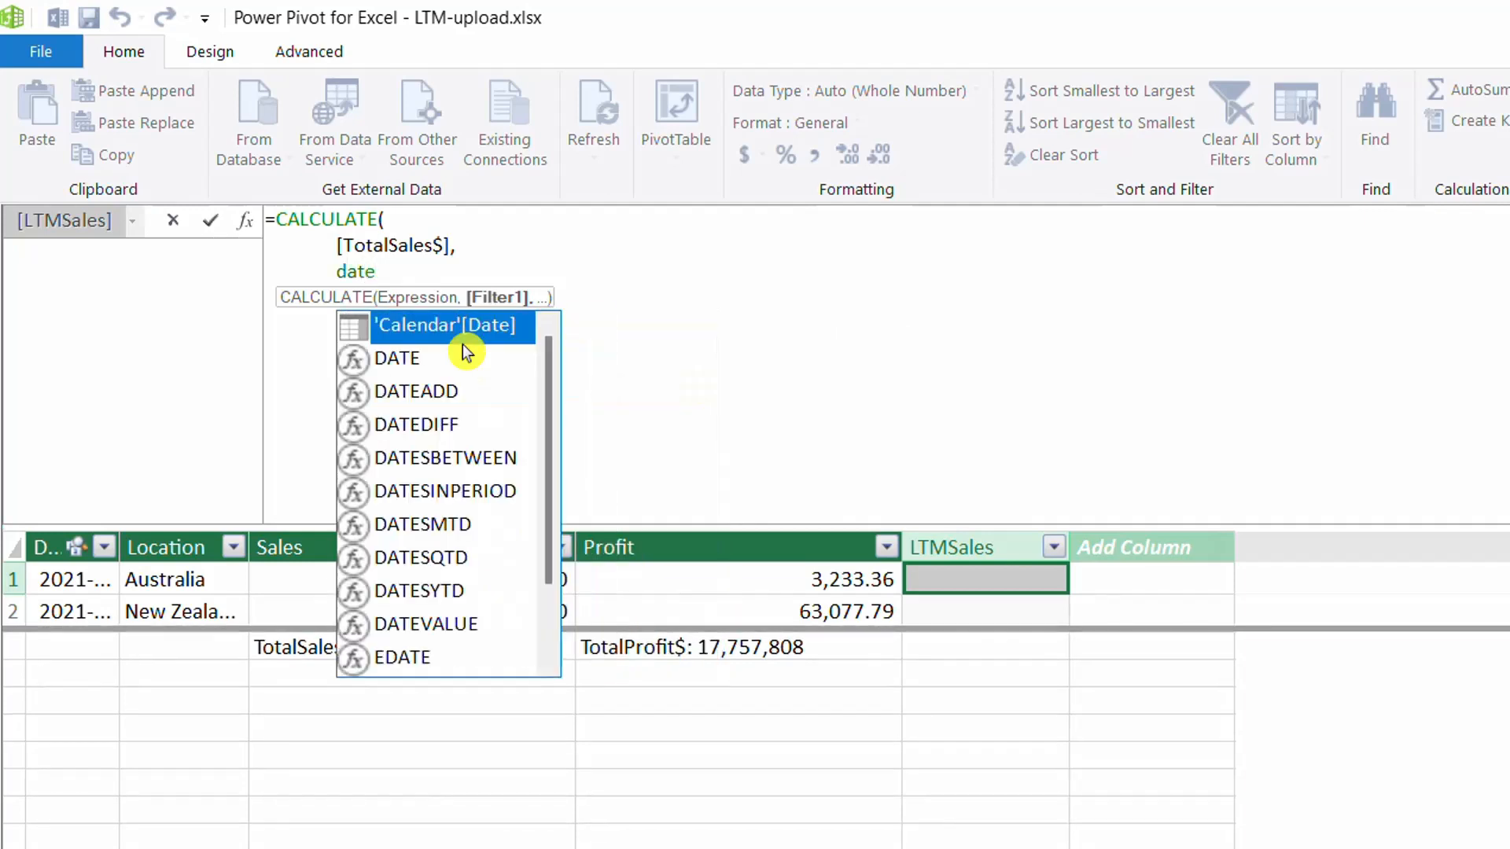
key("Down")
key("Down")
key("Down")
key("Down")
key("Down")
key("Tab")
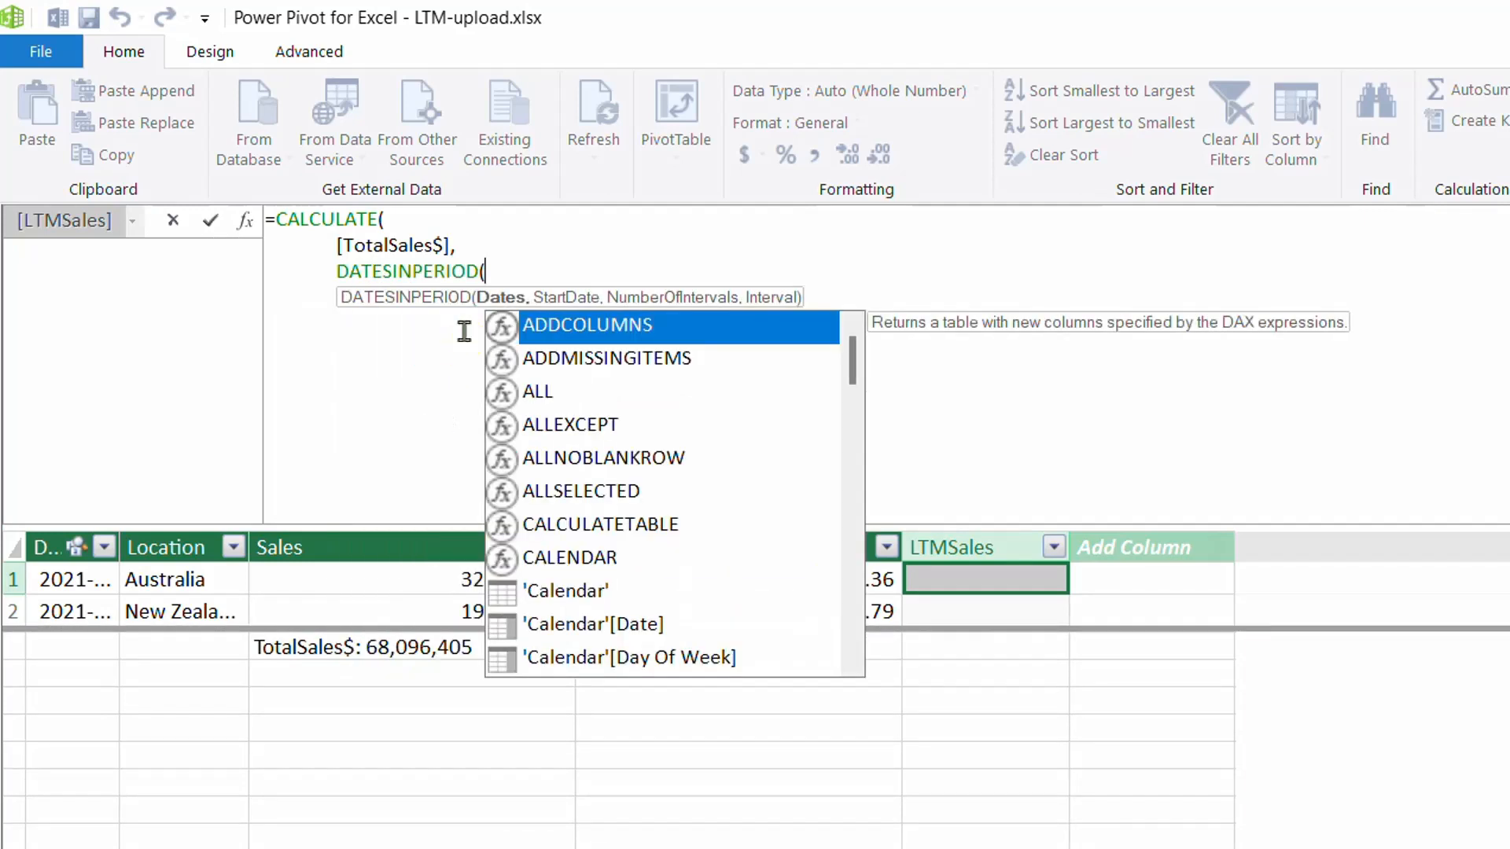
key("alt+Return")
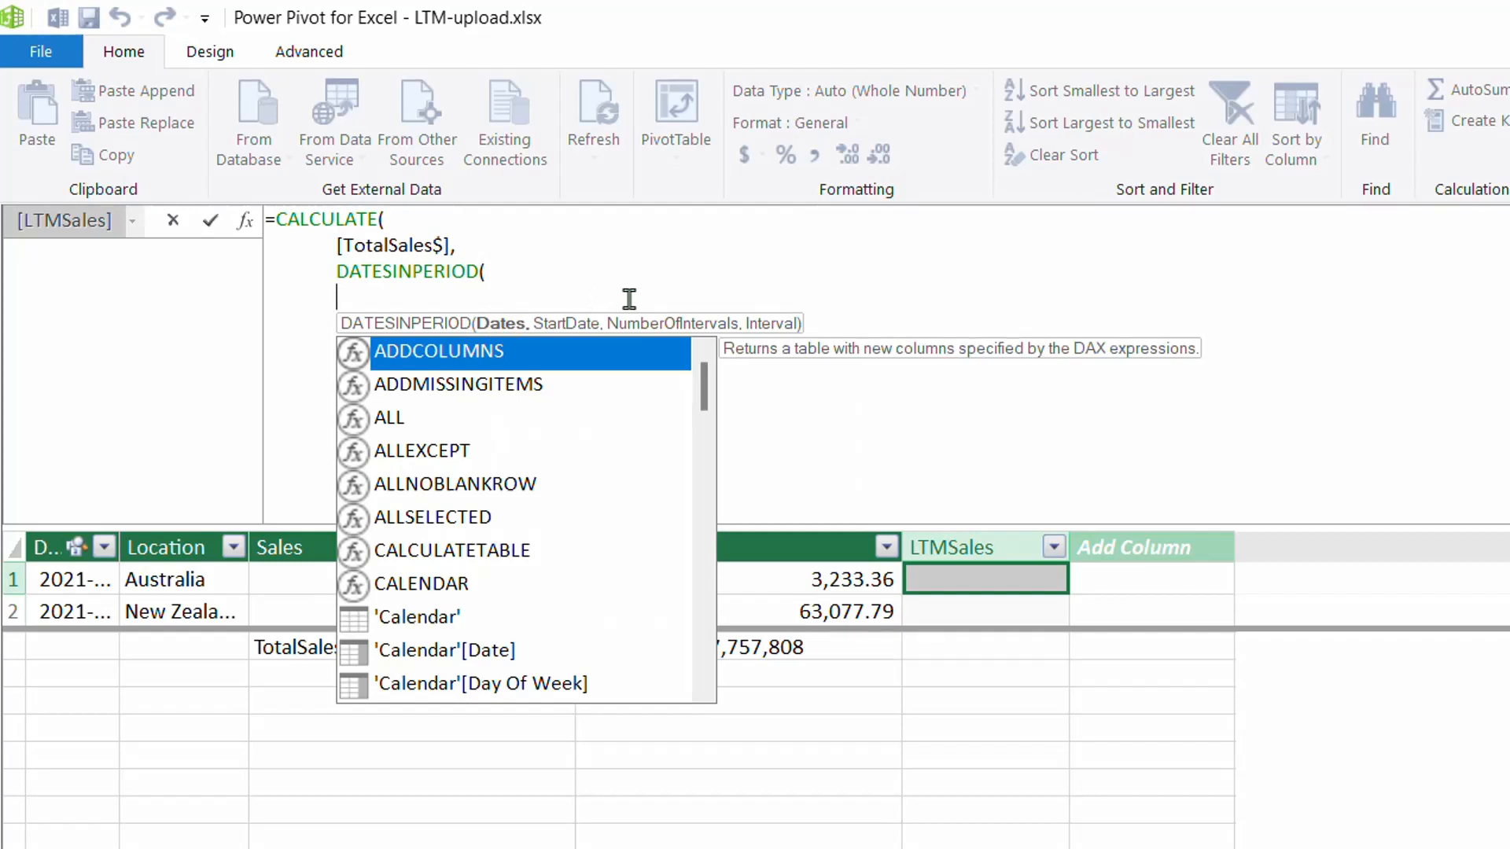
Set 'Calendar'[Date] as the dates argument of DATESINPERIOD, indent it and open a line for the start date
double_click(493, 651)
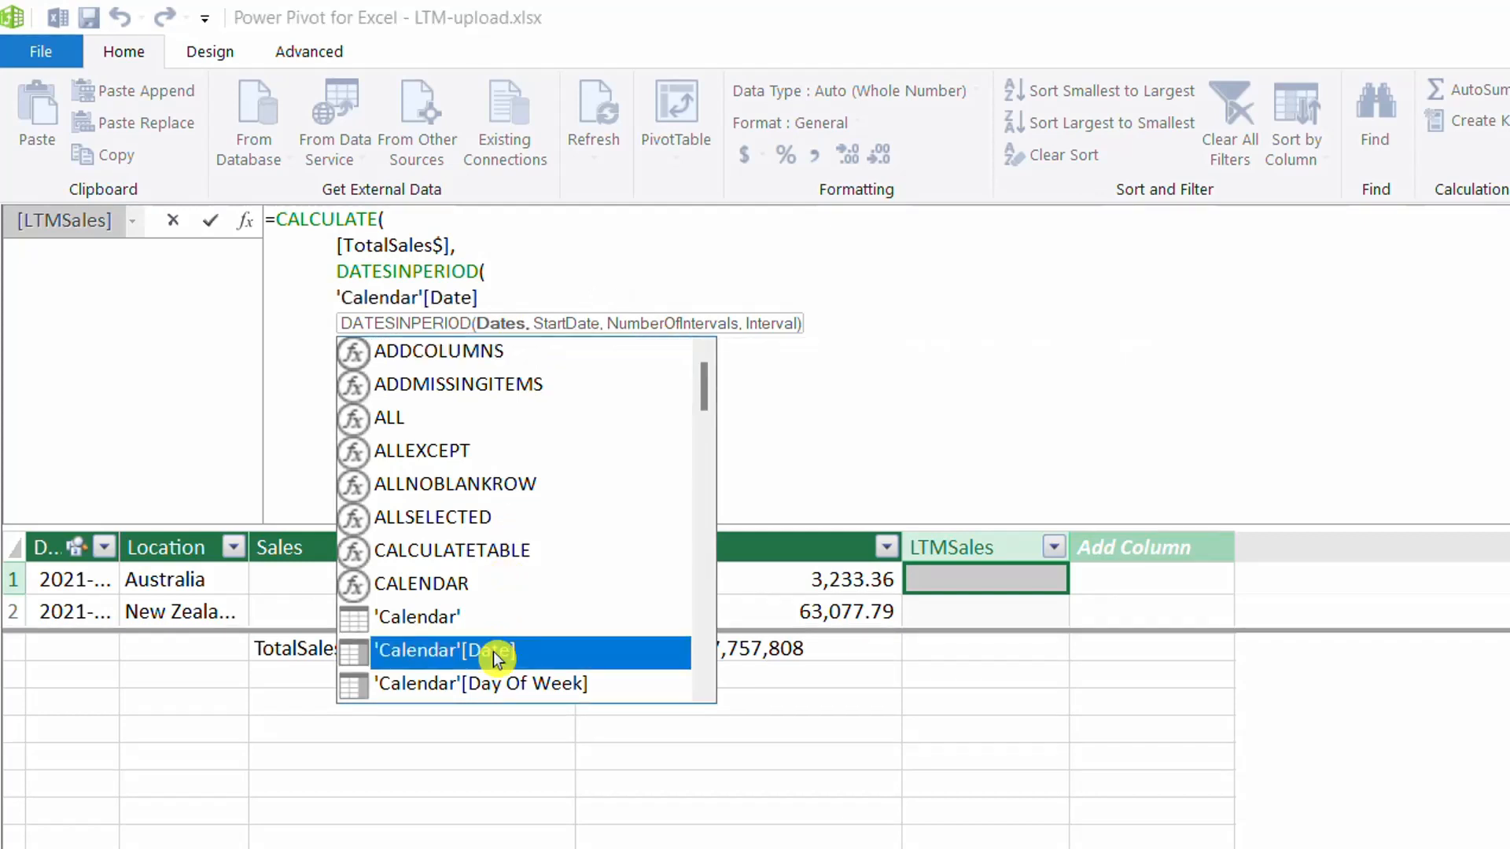
left_click(335, 297)
key("Tab")
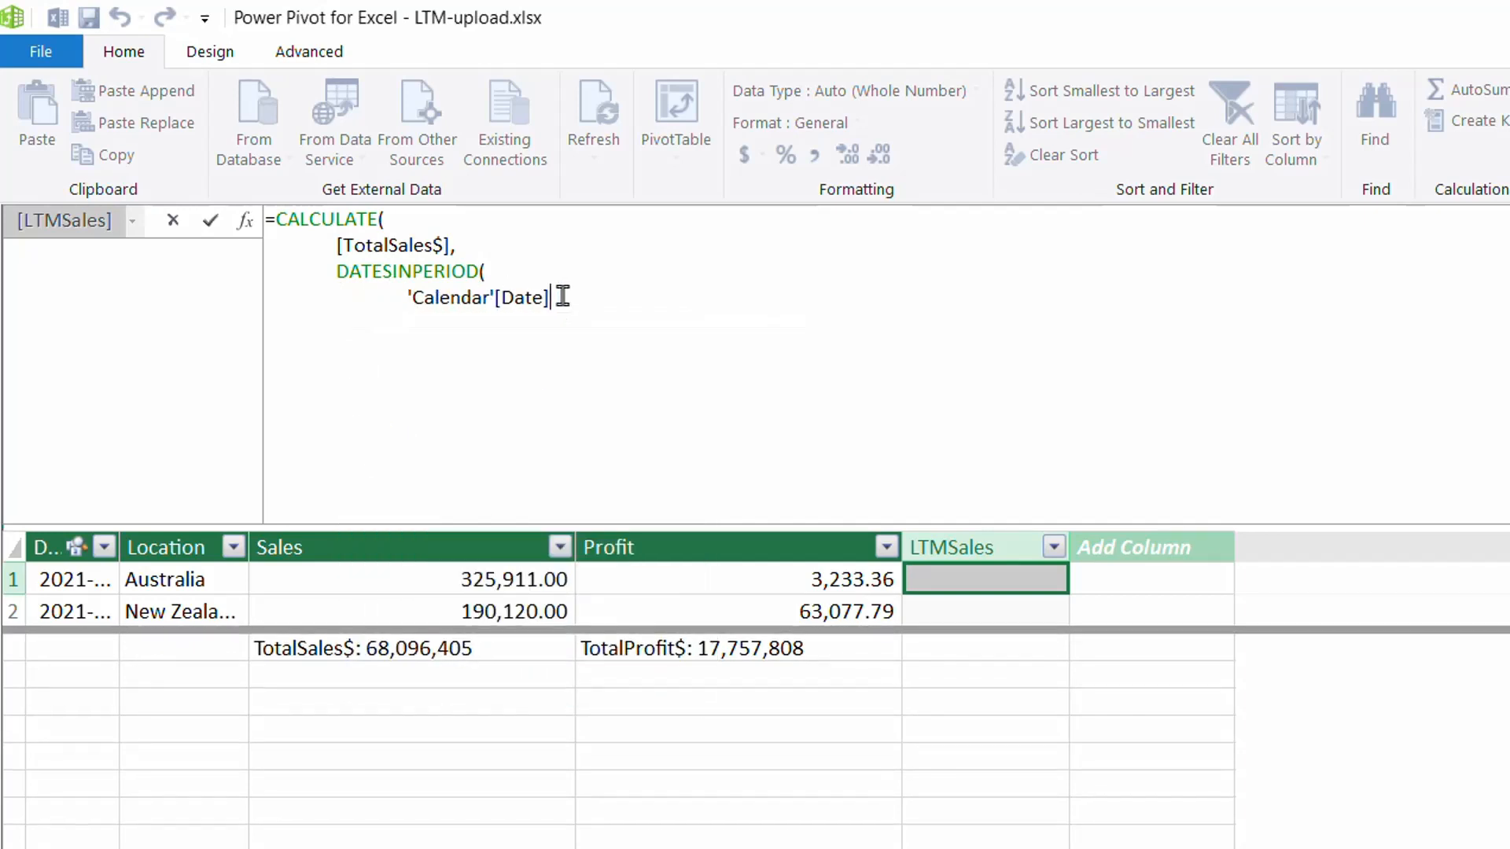
type(",")
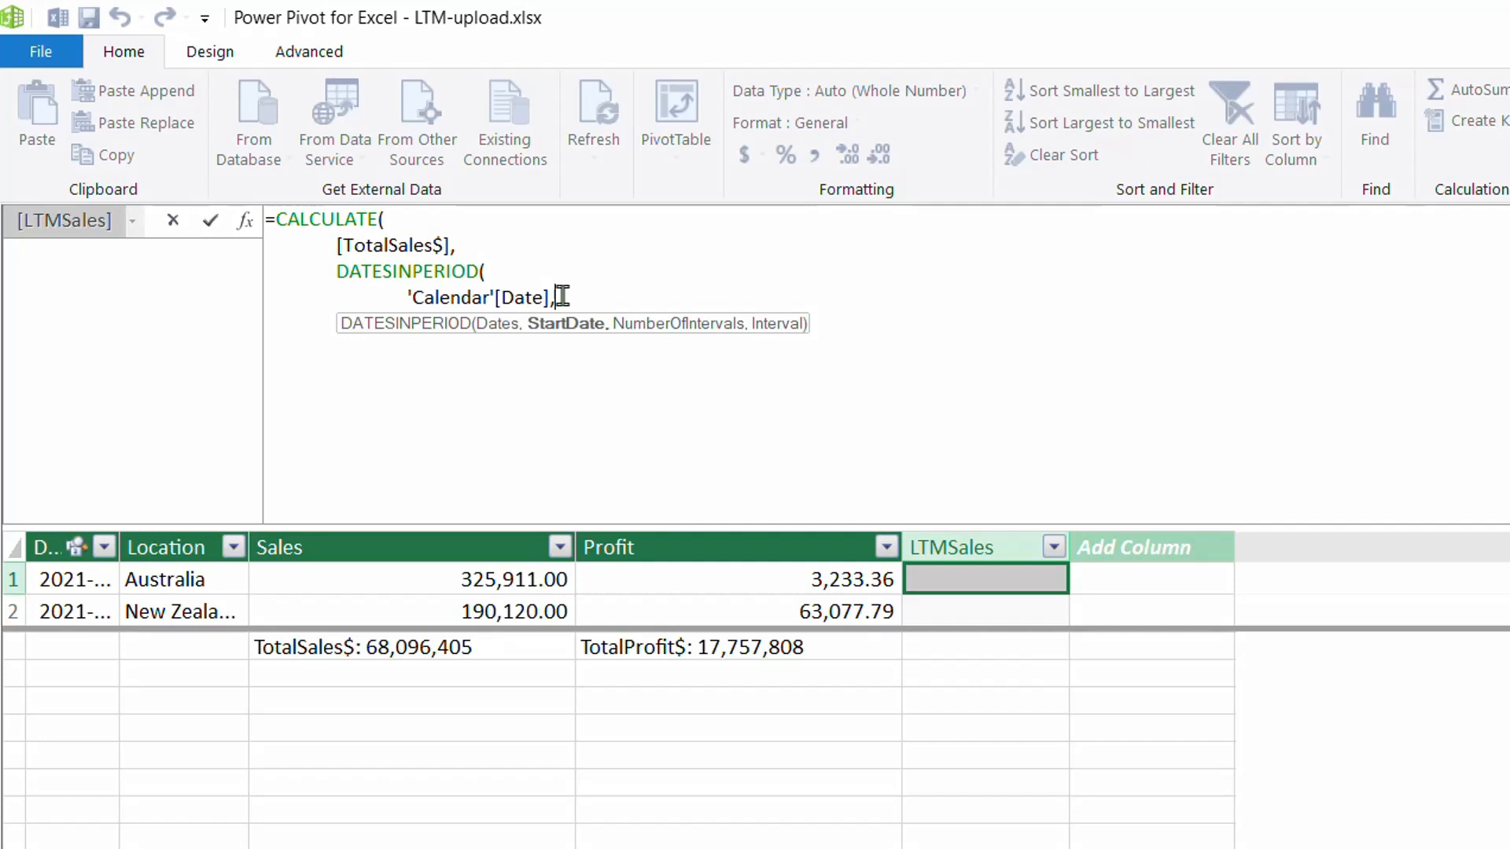
key("shift+Return")
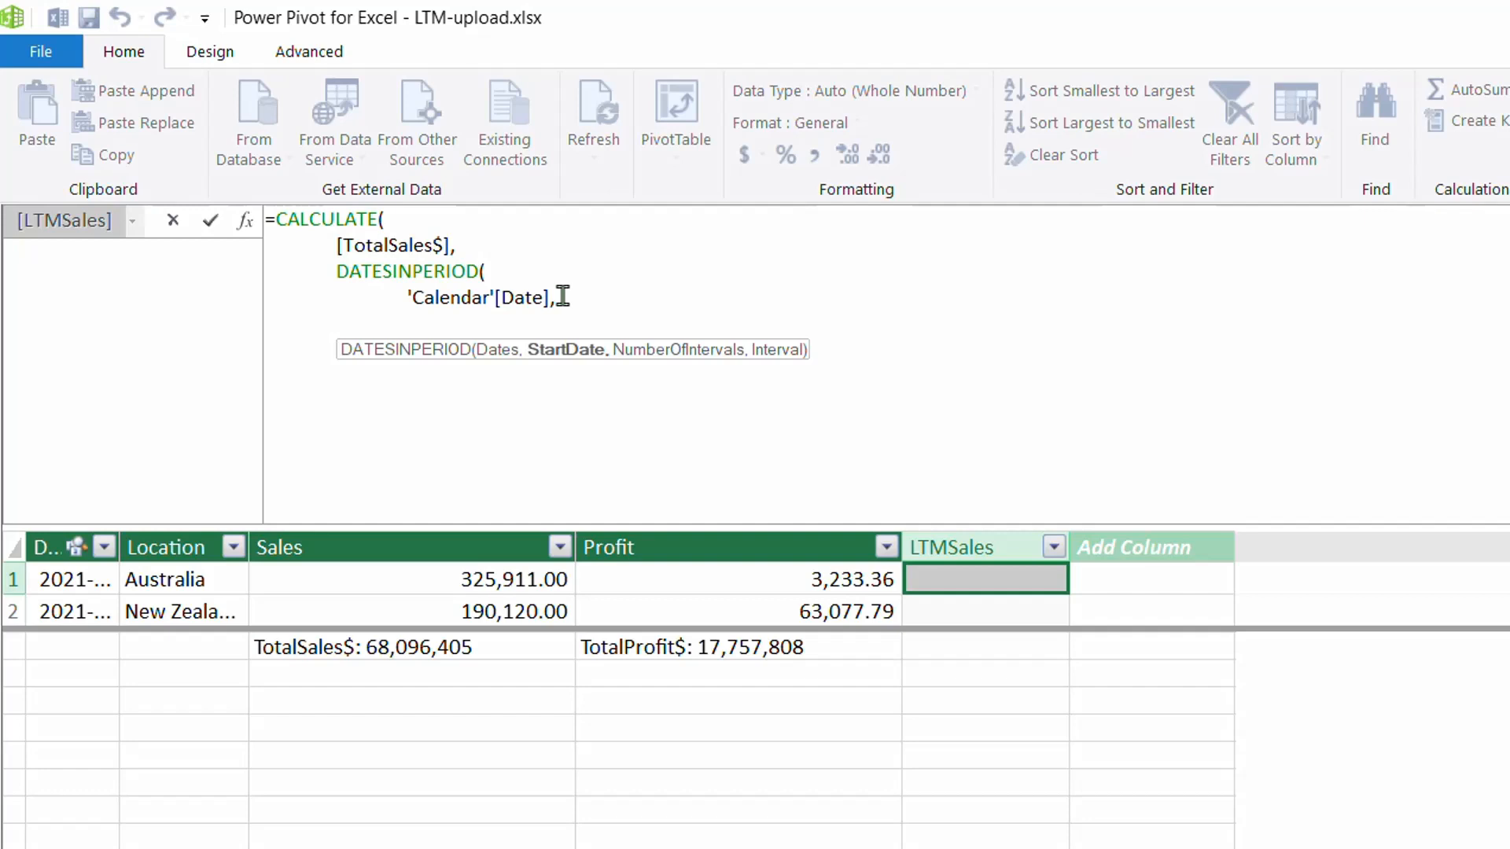
key("shift+Return")
Enter EOMONTH(MAX(tbl_Data[Date]),0) as the DATESINPERIOD start date and open a line for the number of intervals
type("eom")
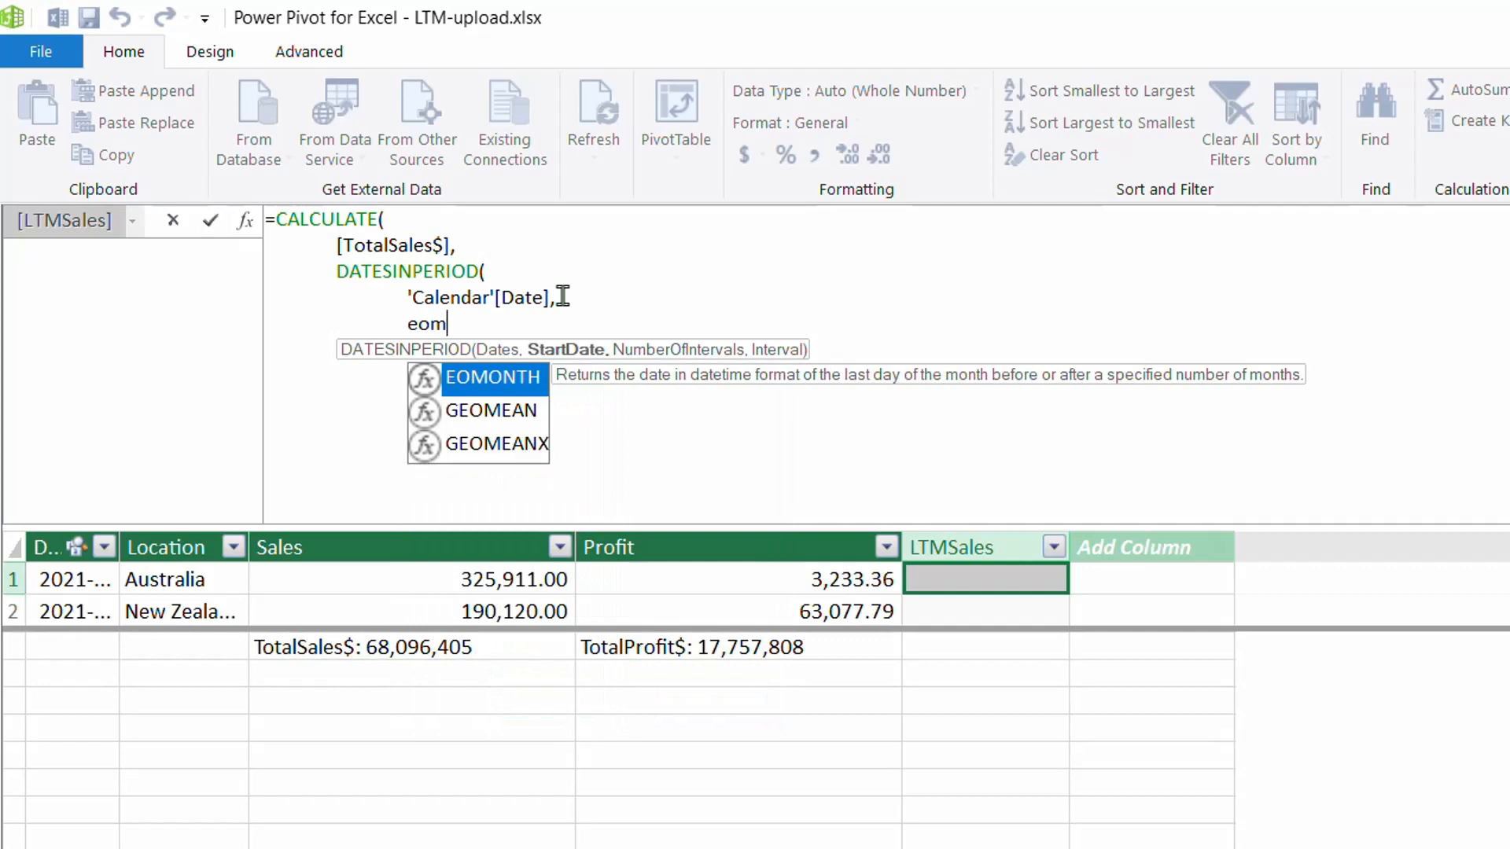
key("Tab")
type("max")
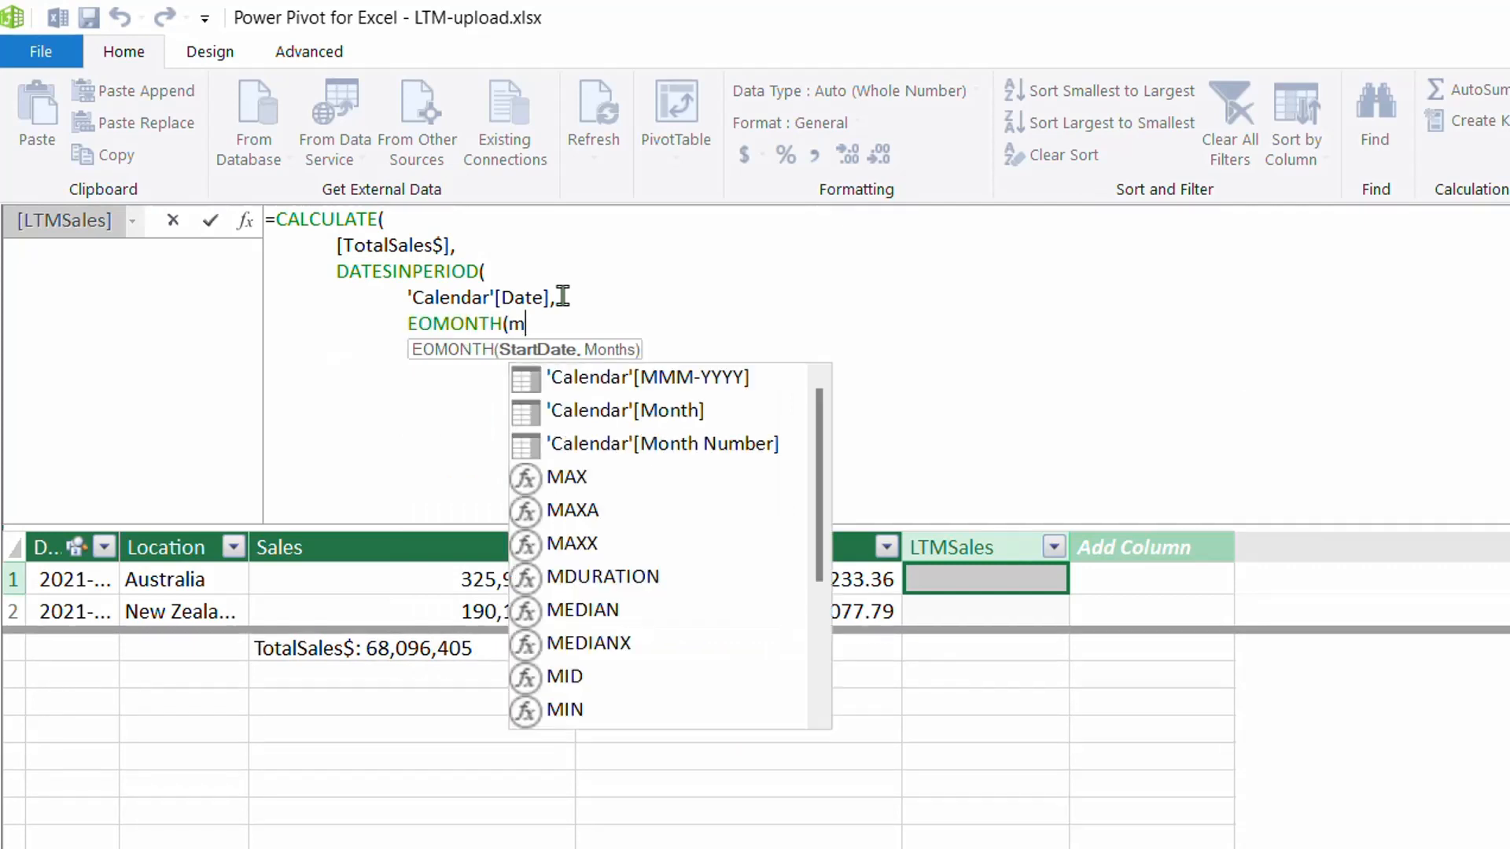
key("Tab")
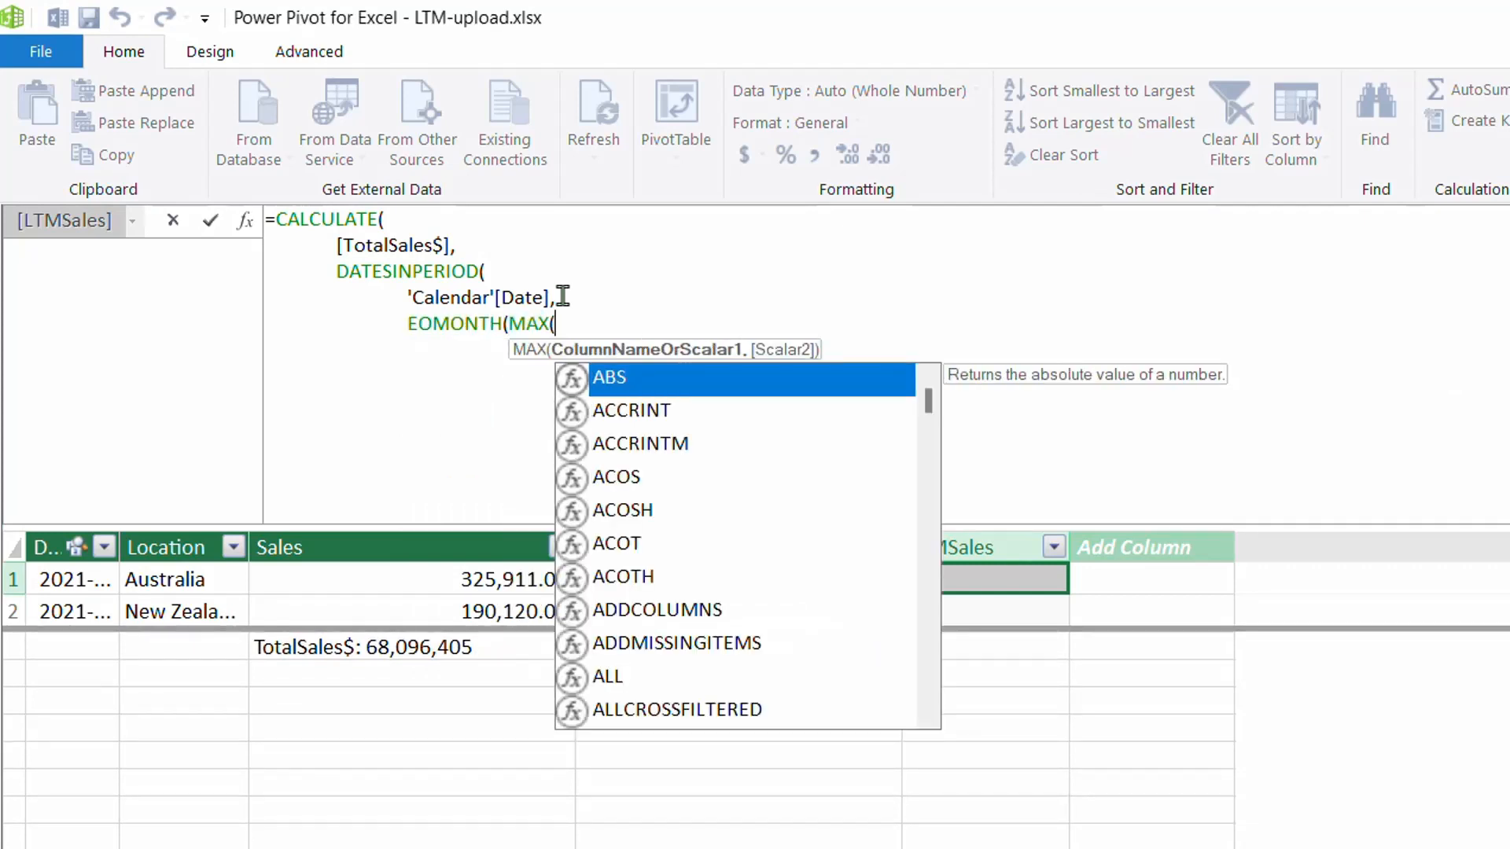
type("date")
left_click(765, 565)
left_click(714, 706)
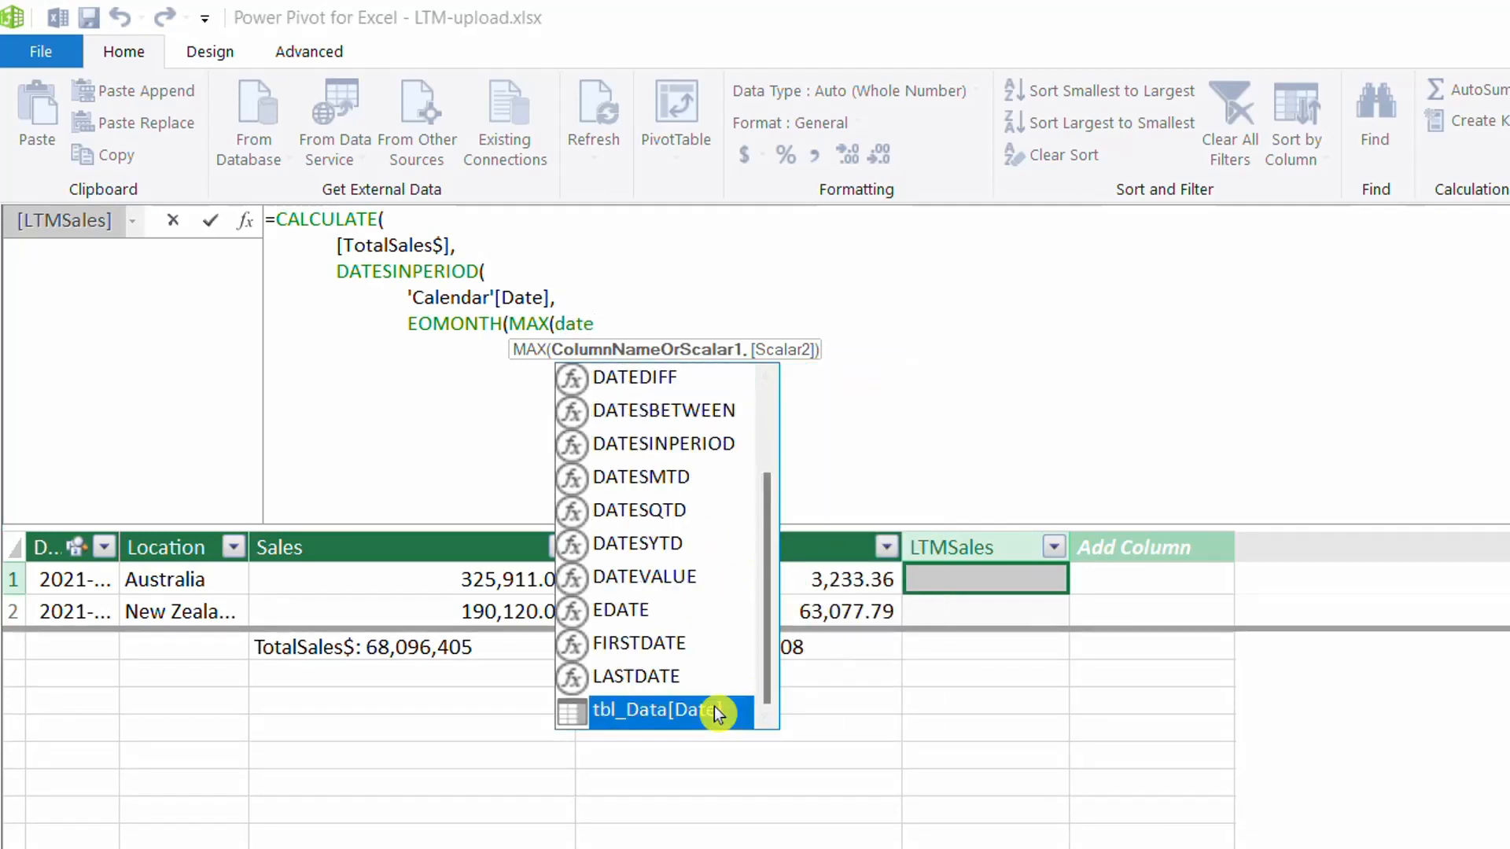
double_click(714, 706)
type("),0")
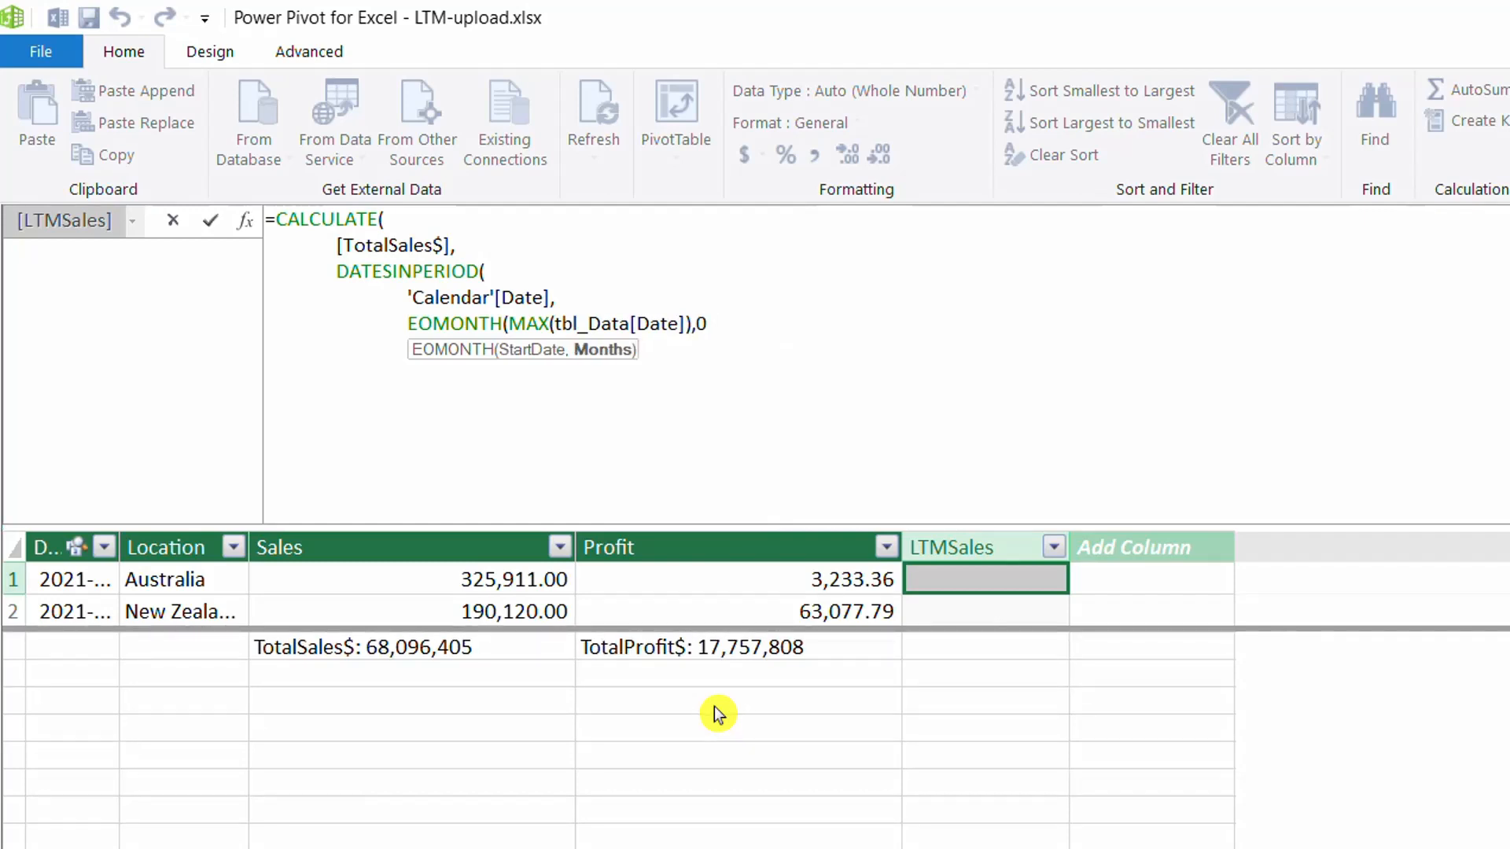
type(")")
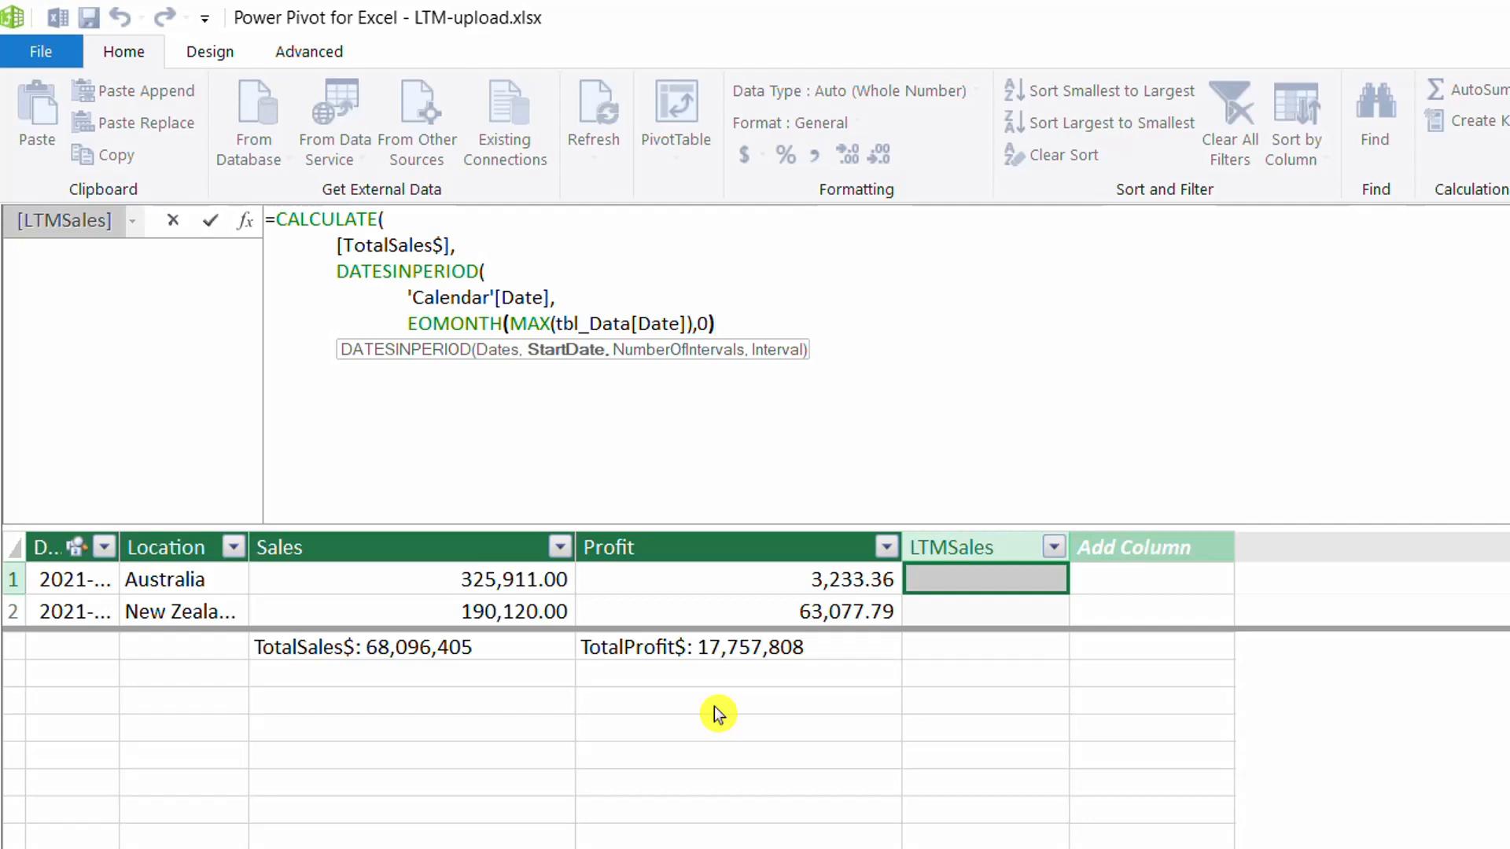
type(",")
key("shift+Return")
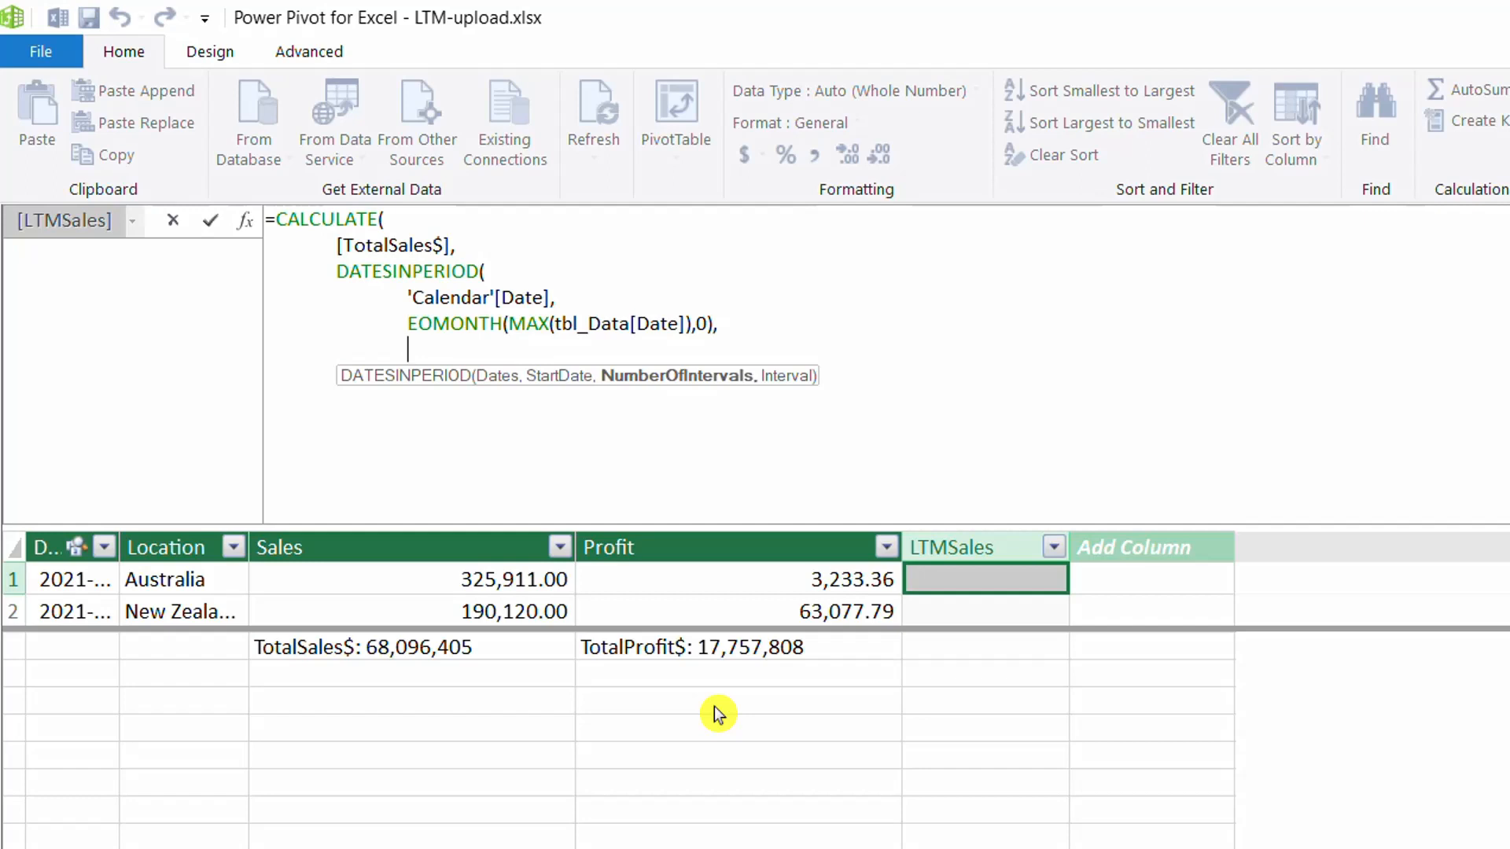
Set the number of intervals to -VALUES(tbl_LTM[Months]) and open a line for the interval argument
type("-")
type("val")
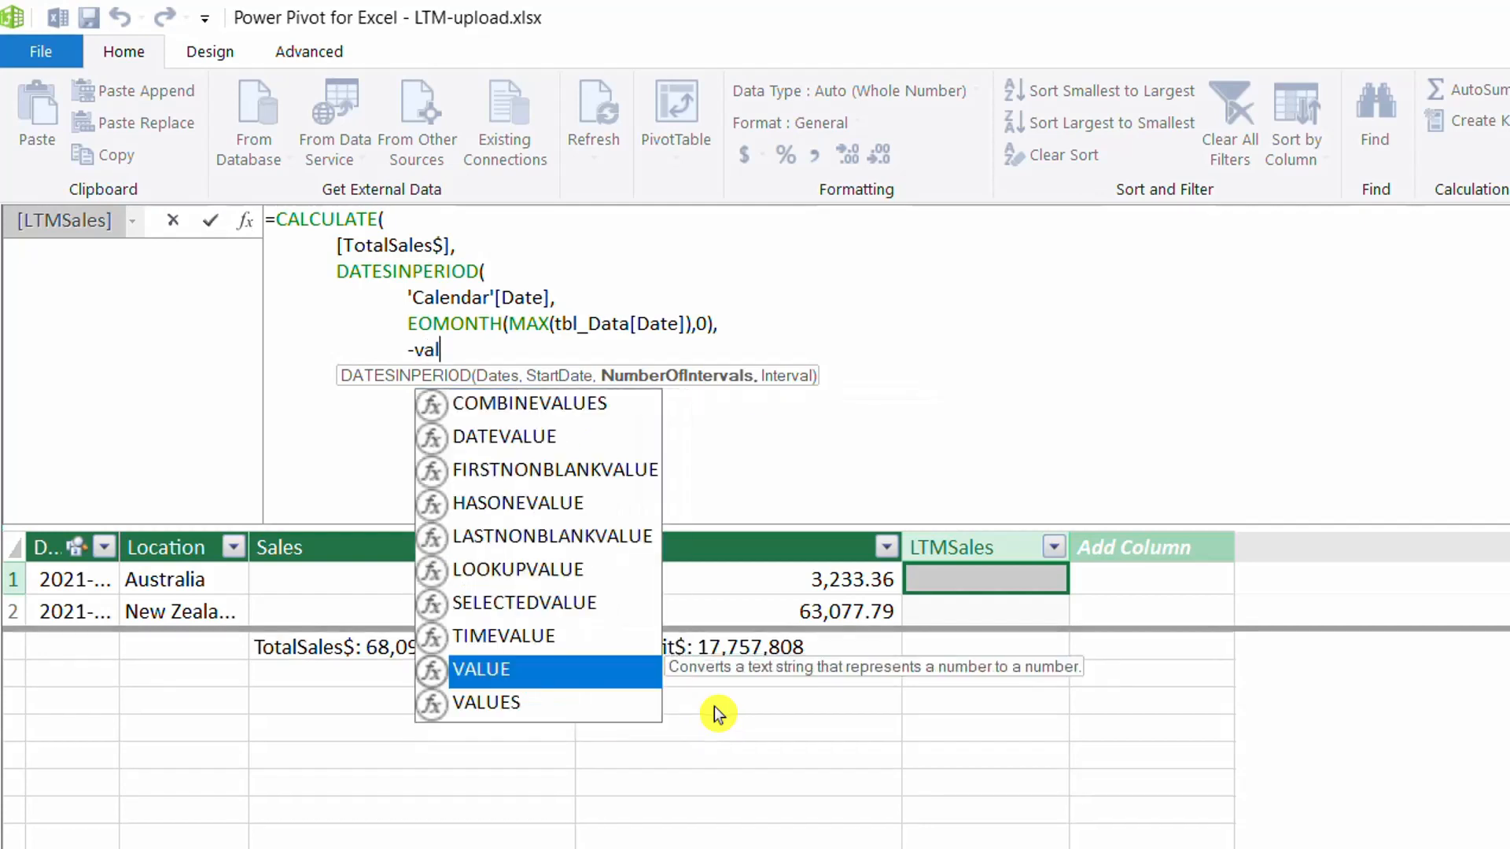
type("ues")
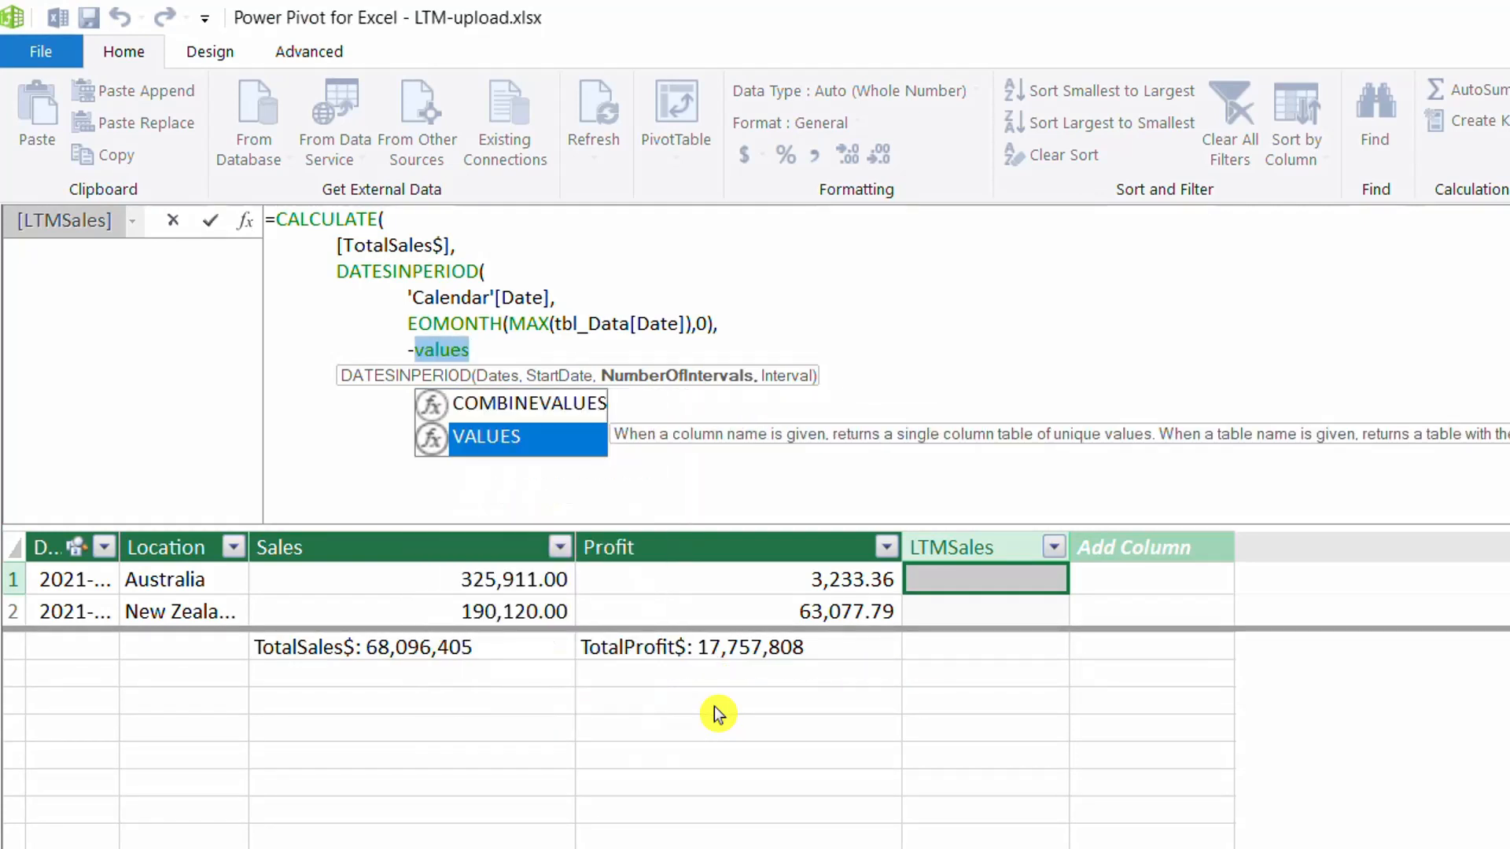
key("Tab")
type("ltm")
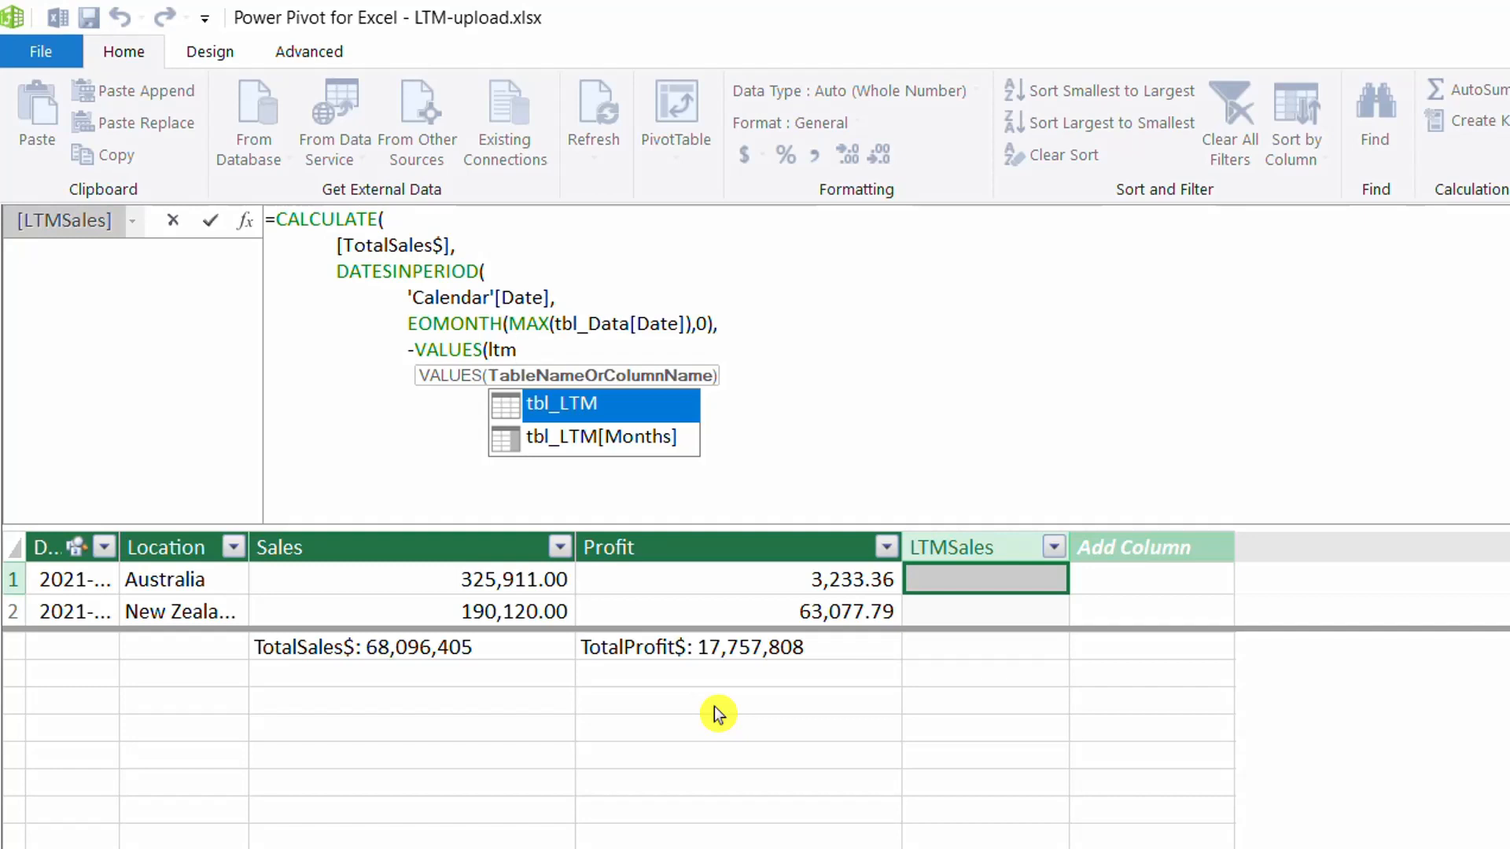
double_click(648, 435)
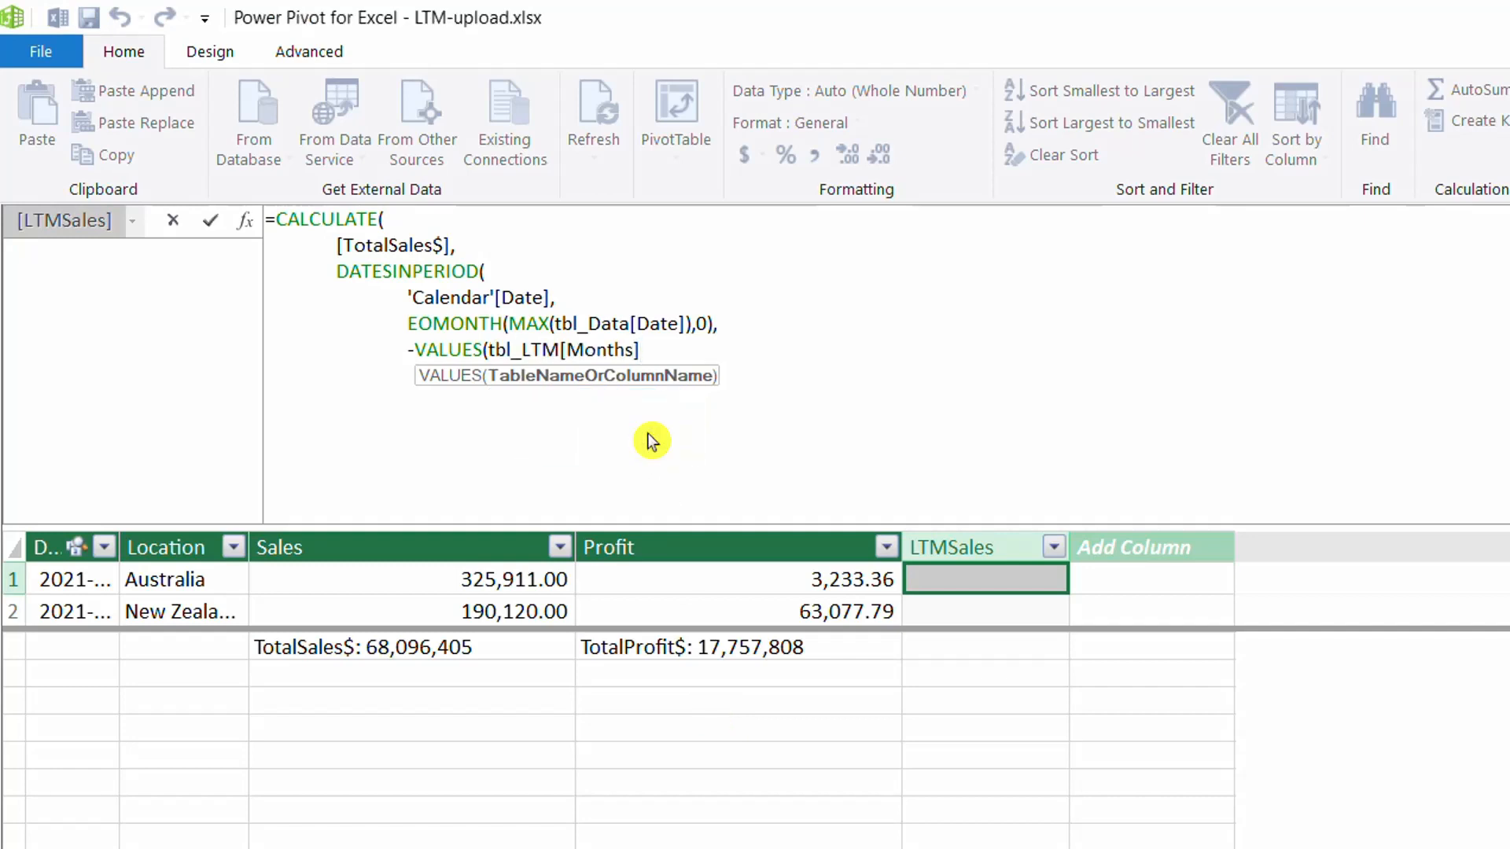
type("),")
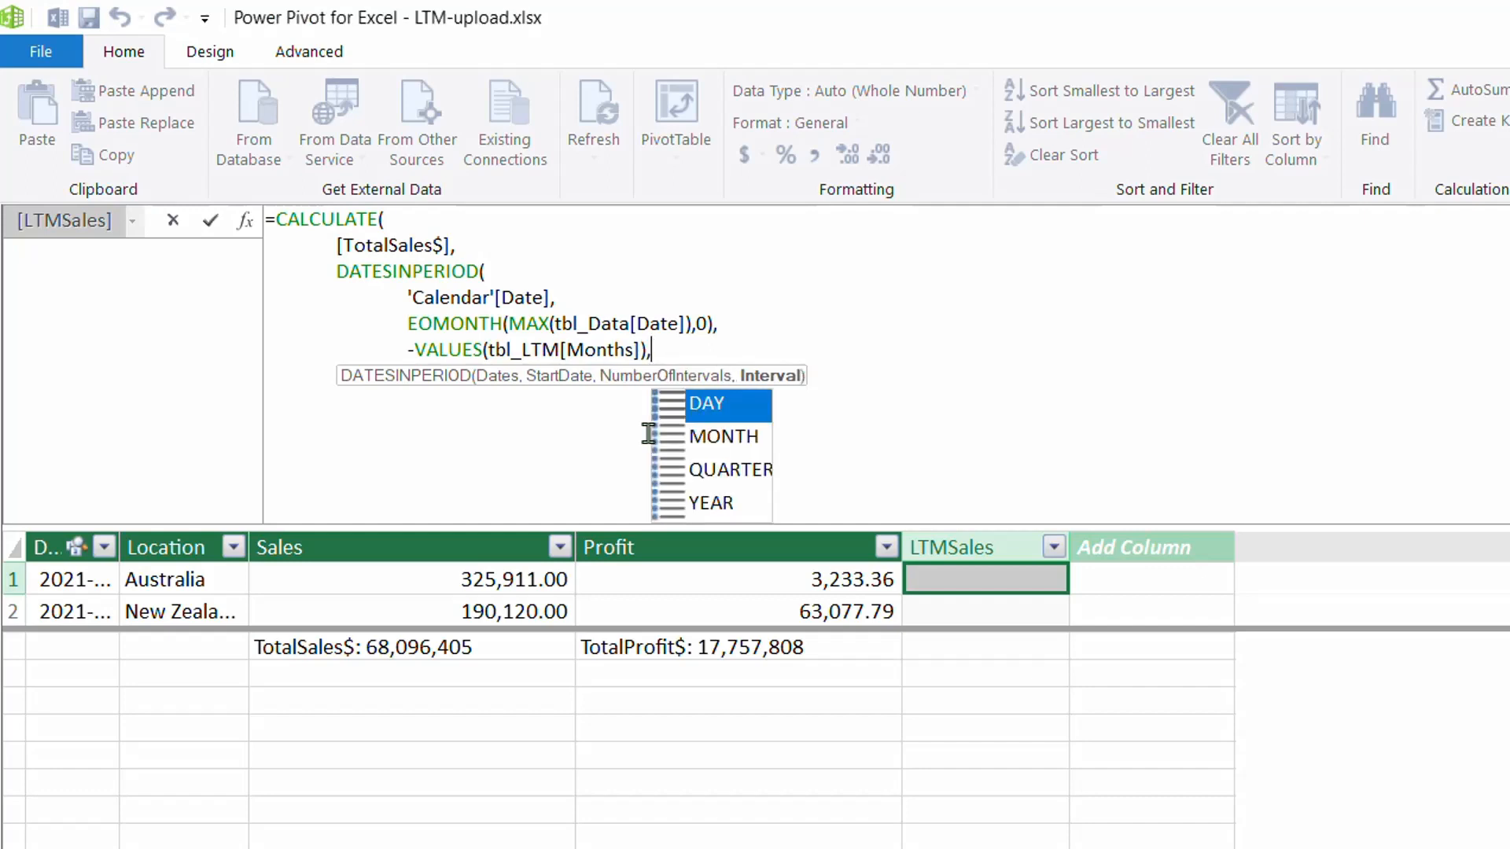
key("shift+Return")
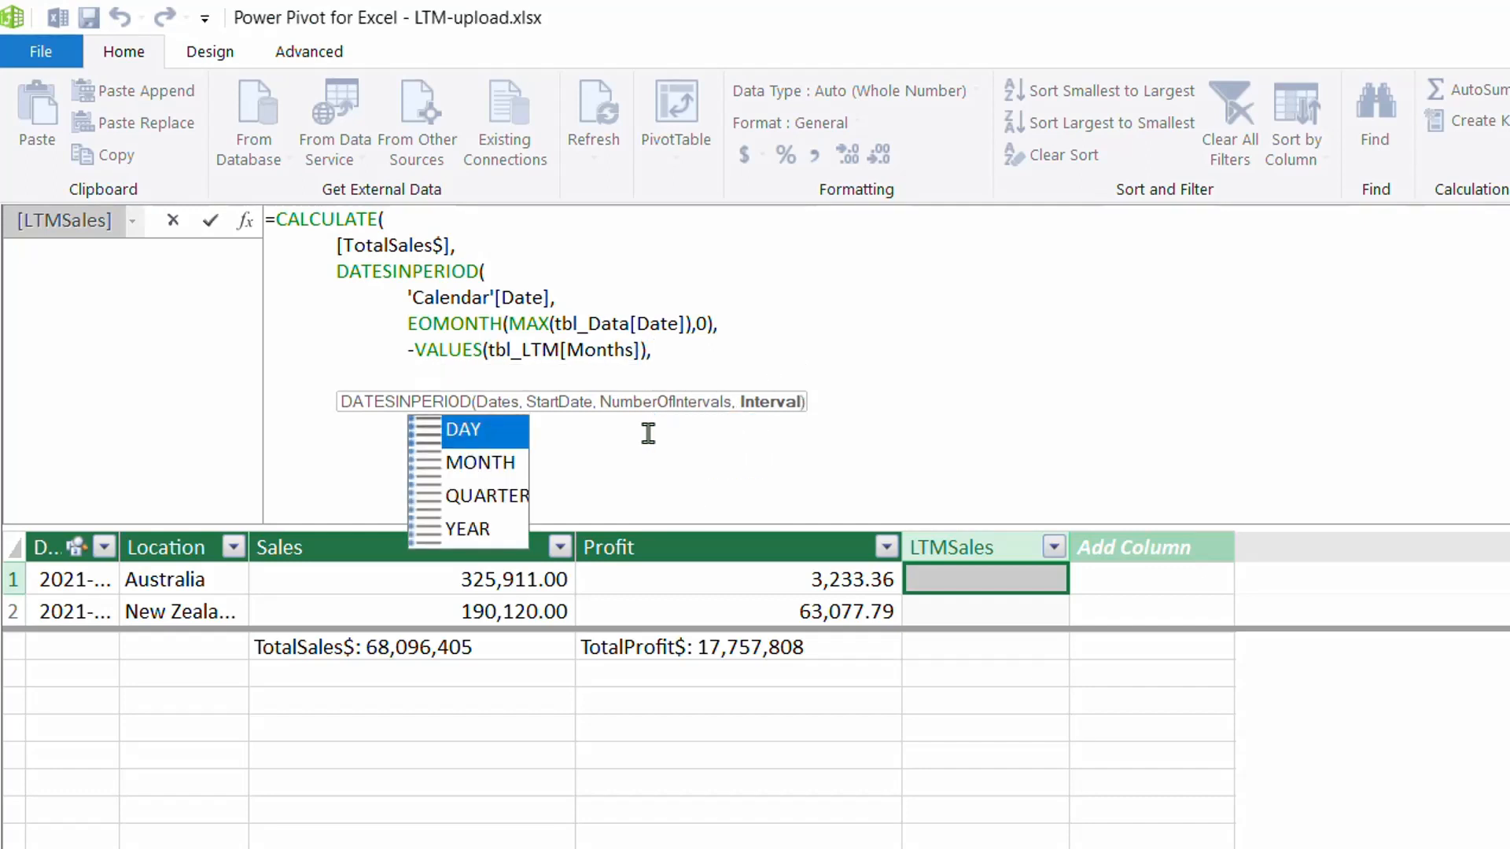
Choose MONTH as the interval, close DATESINPERIOD and CALCULATE on separate lines, and commit the LTMSales column formula
double_click(507, 465)
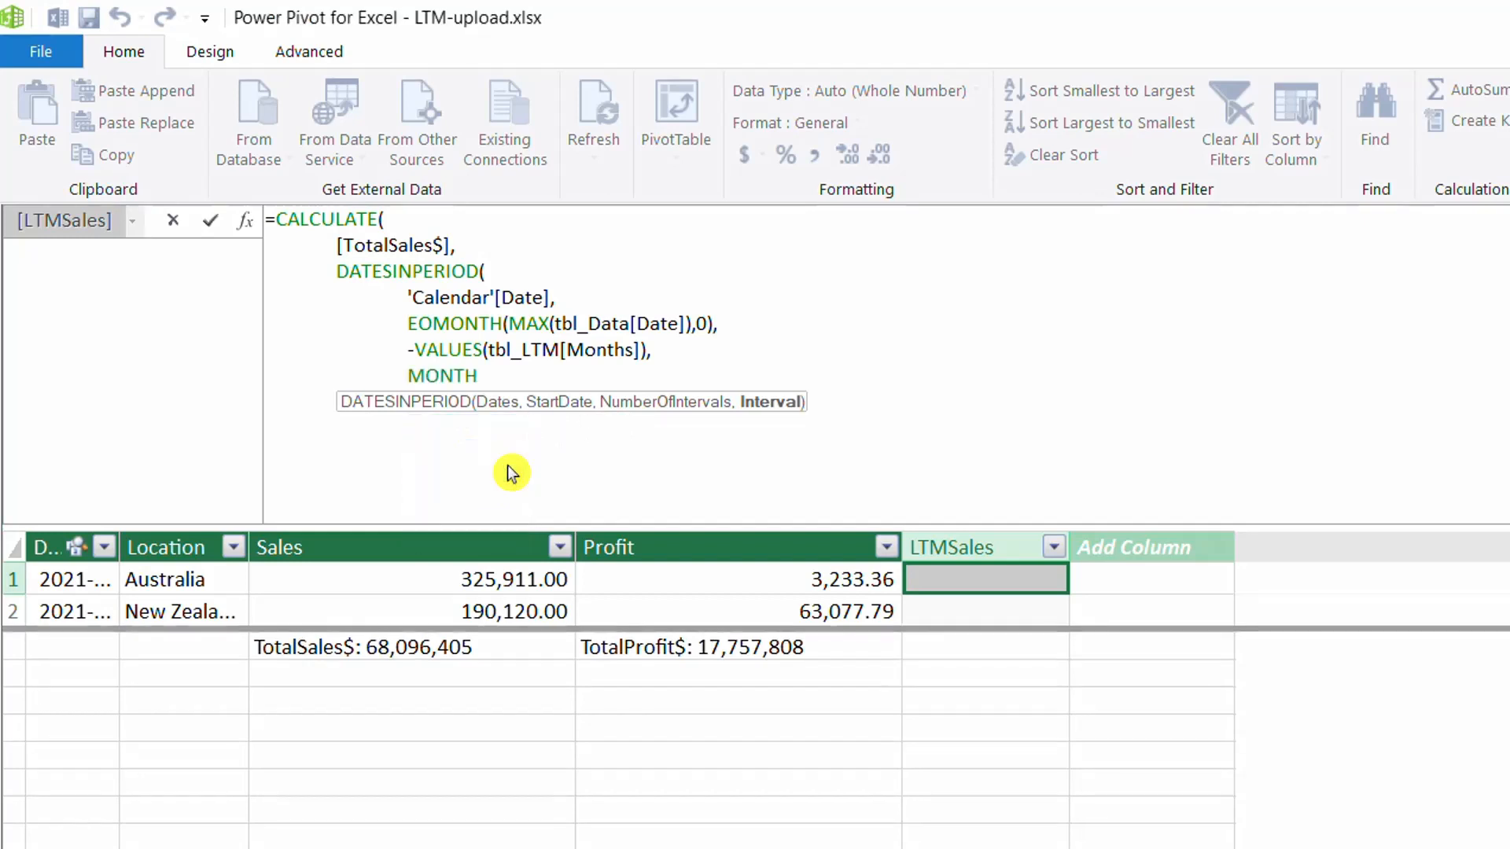
key("shift+Return")
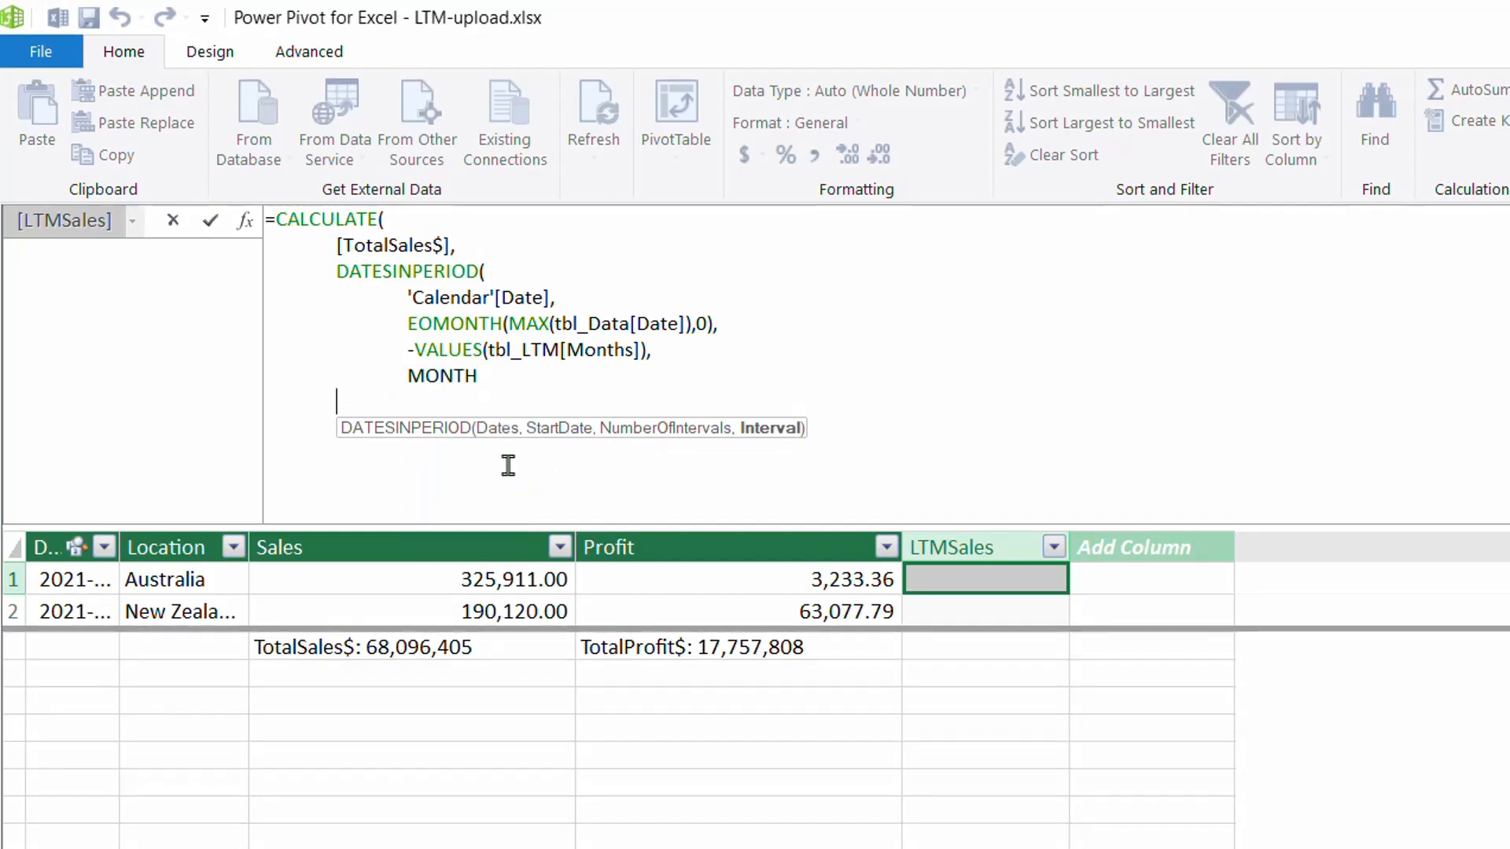
key("BackSpace")
type(")")
key("shift+Return")
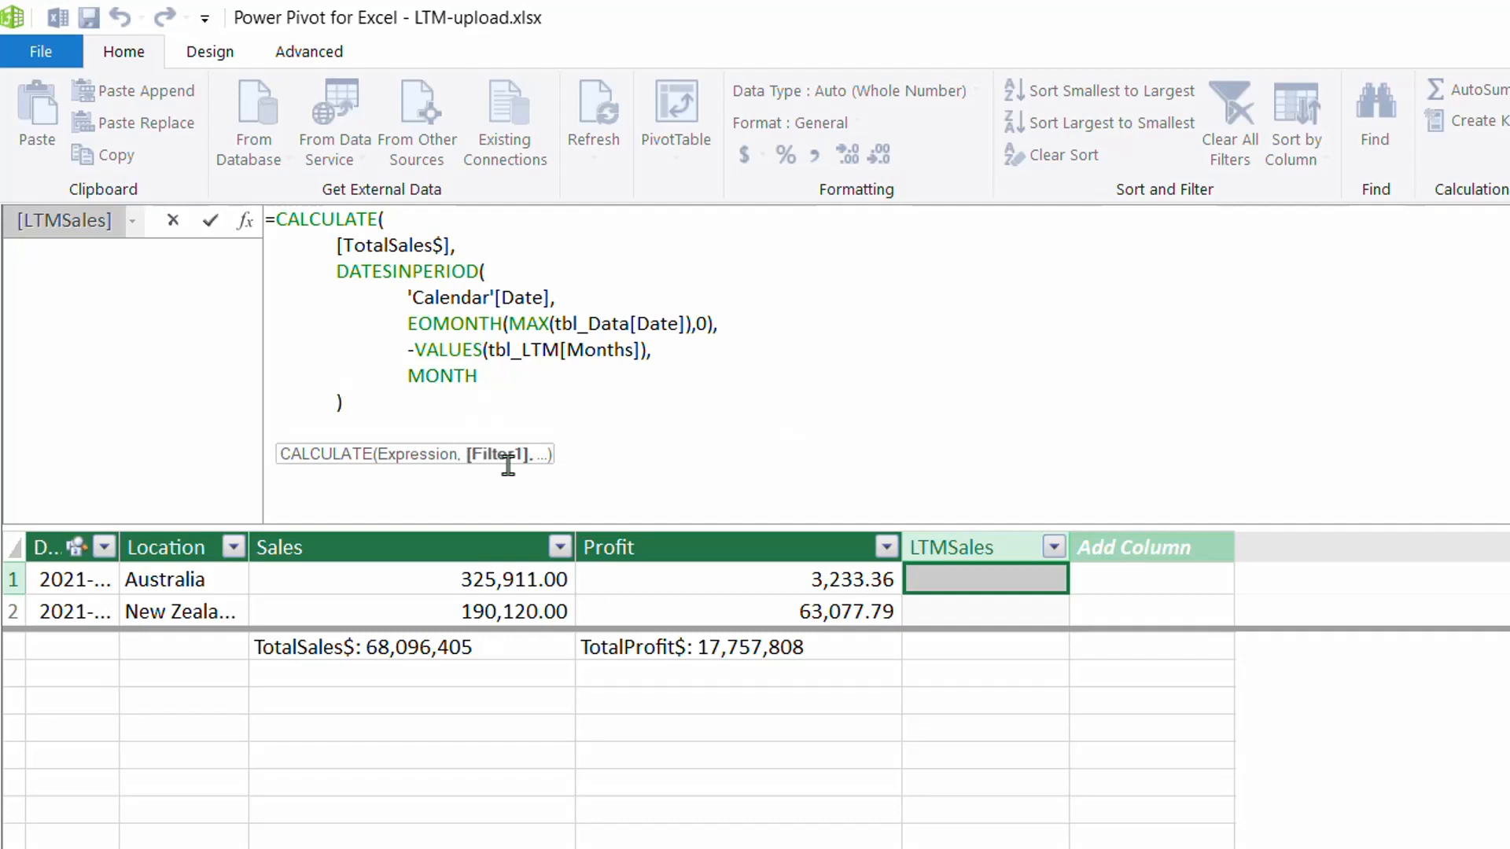
type(")")
key("Return")
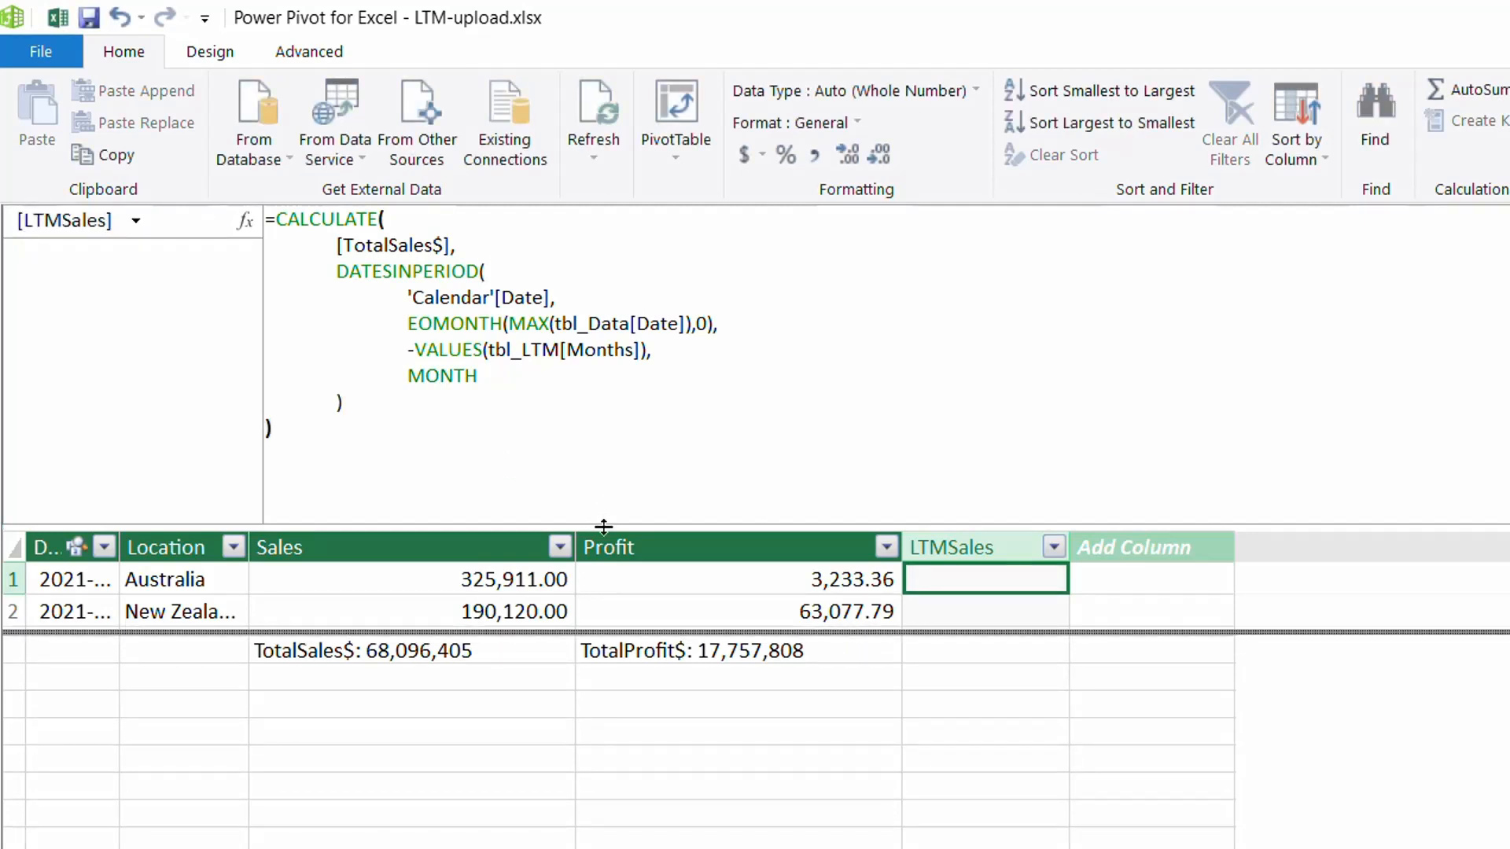
Add a measure under the LTMSales column that sums LTMSales and name it LTMSales$
left_click(1026, 654)
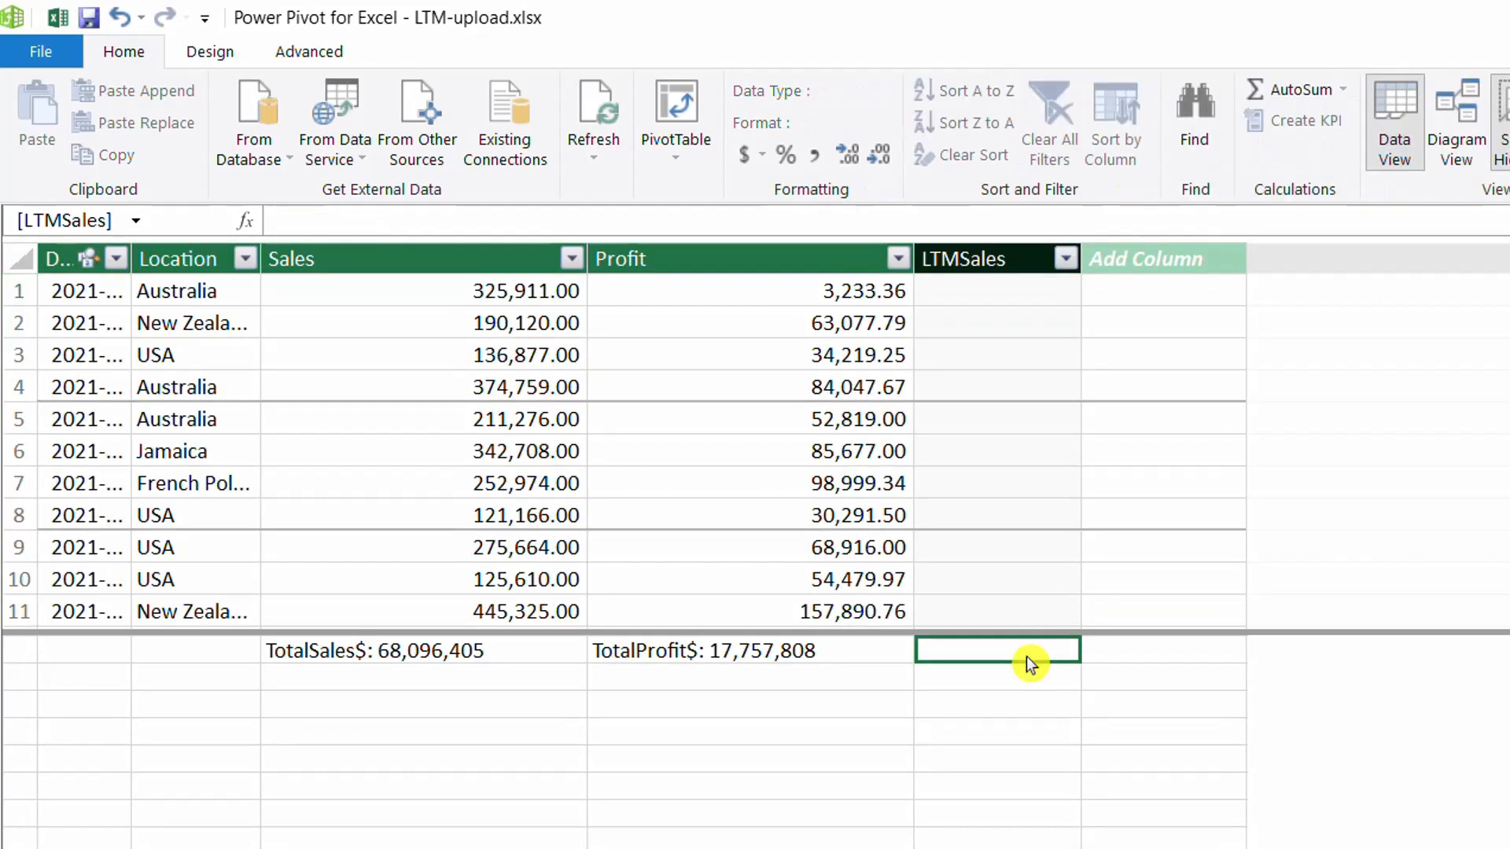
left_click(1294, 99)
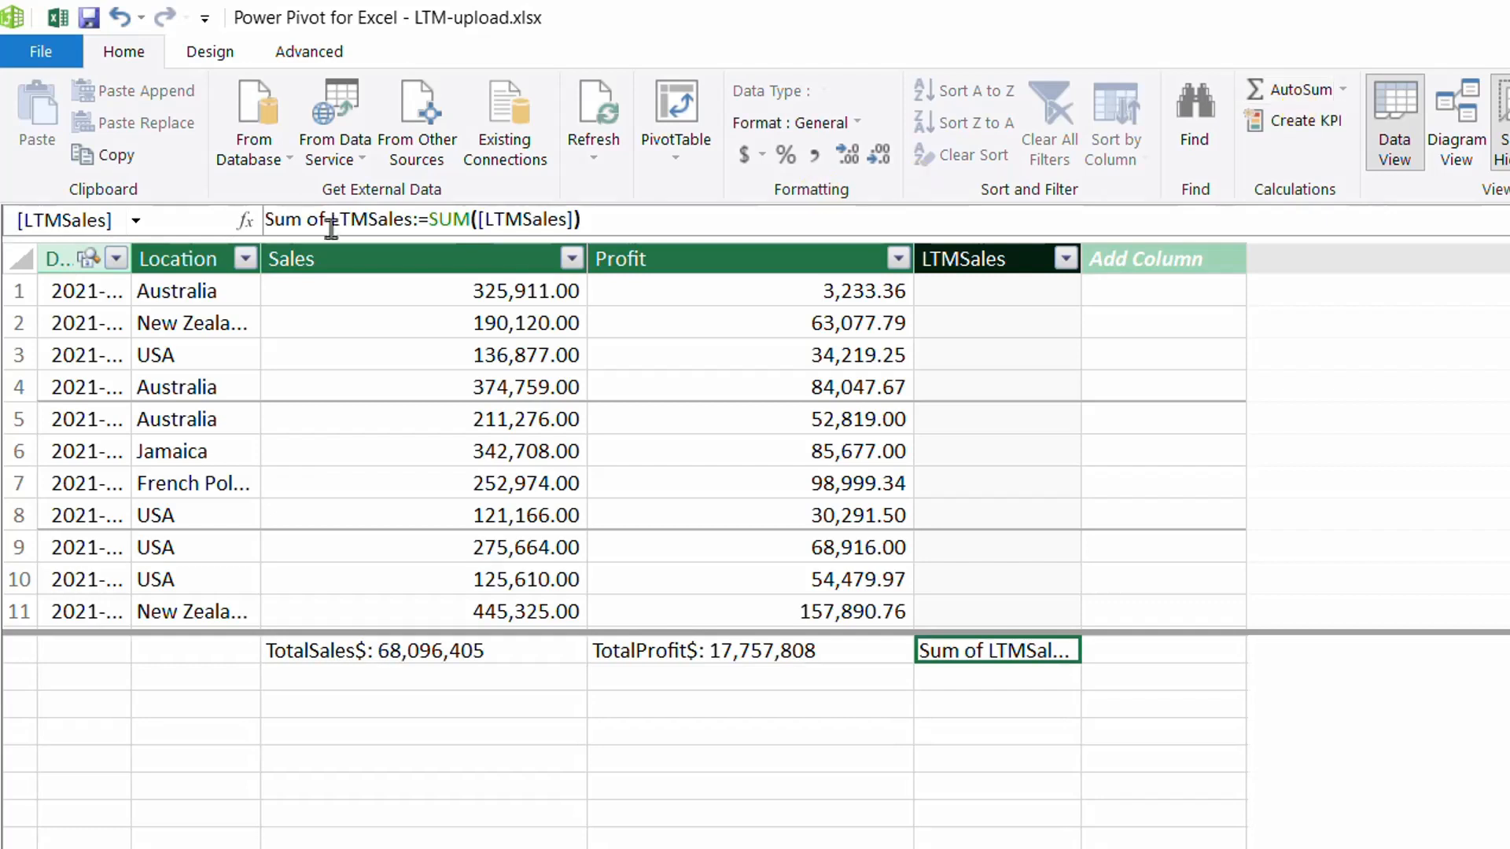
left_click_drag(265, 221, 341, 220)
key("BackSpace")
type("$")
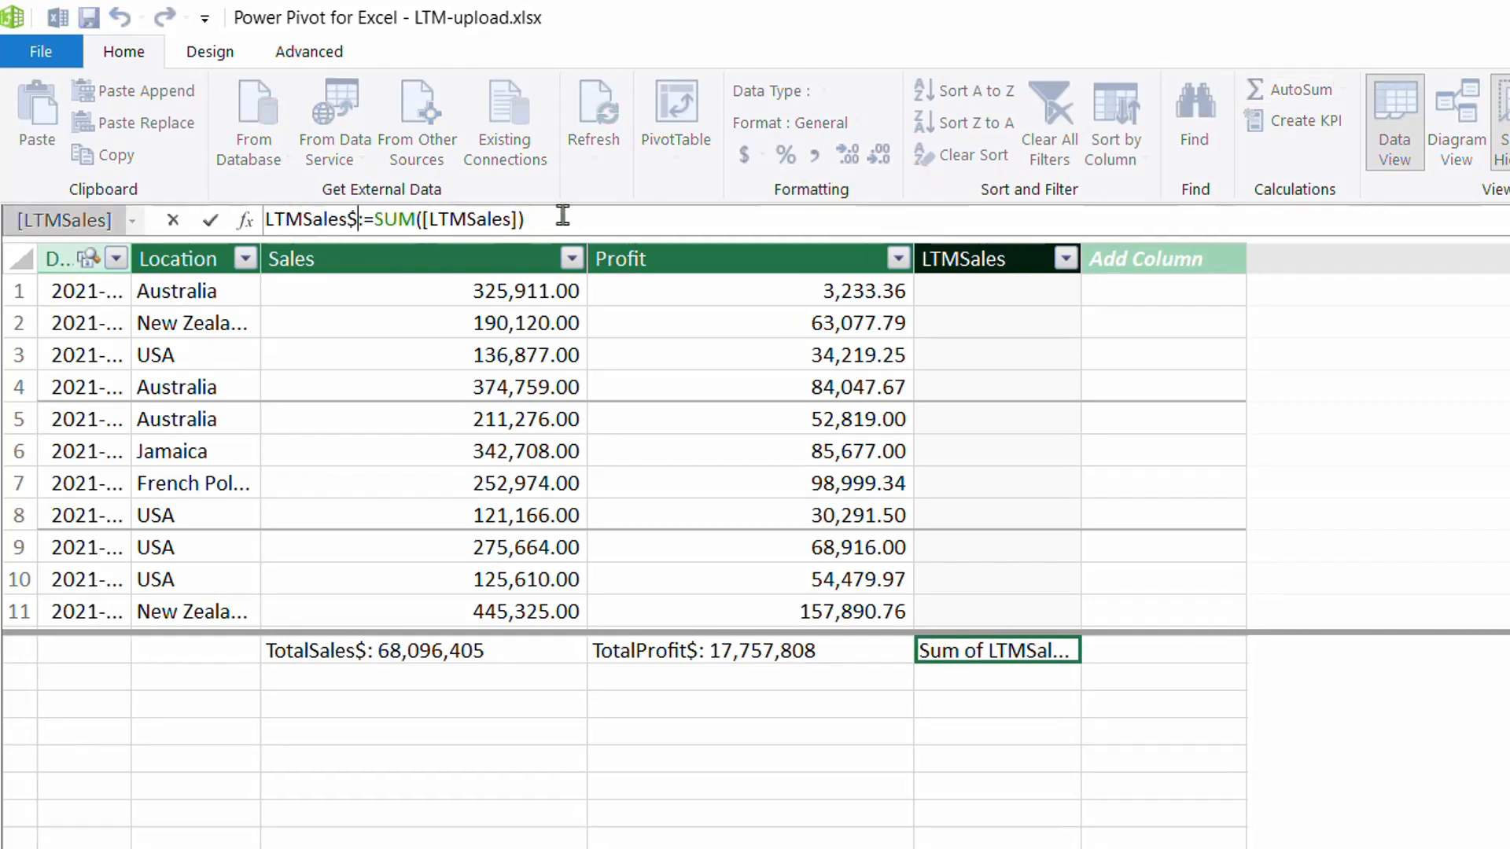
key("Return")
Format the LTMSales$ measure with thousands separators and no decimals, and widen the LTMSales column to fit it
left_click(819, 162)
left_click_drag(1081, 260, 1150, 265)
left_click(881, 159)
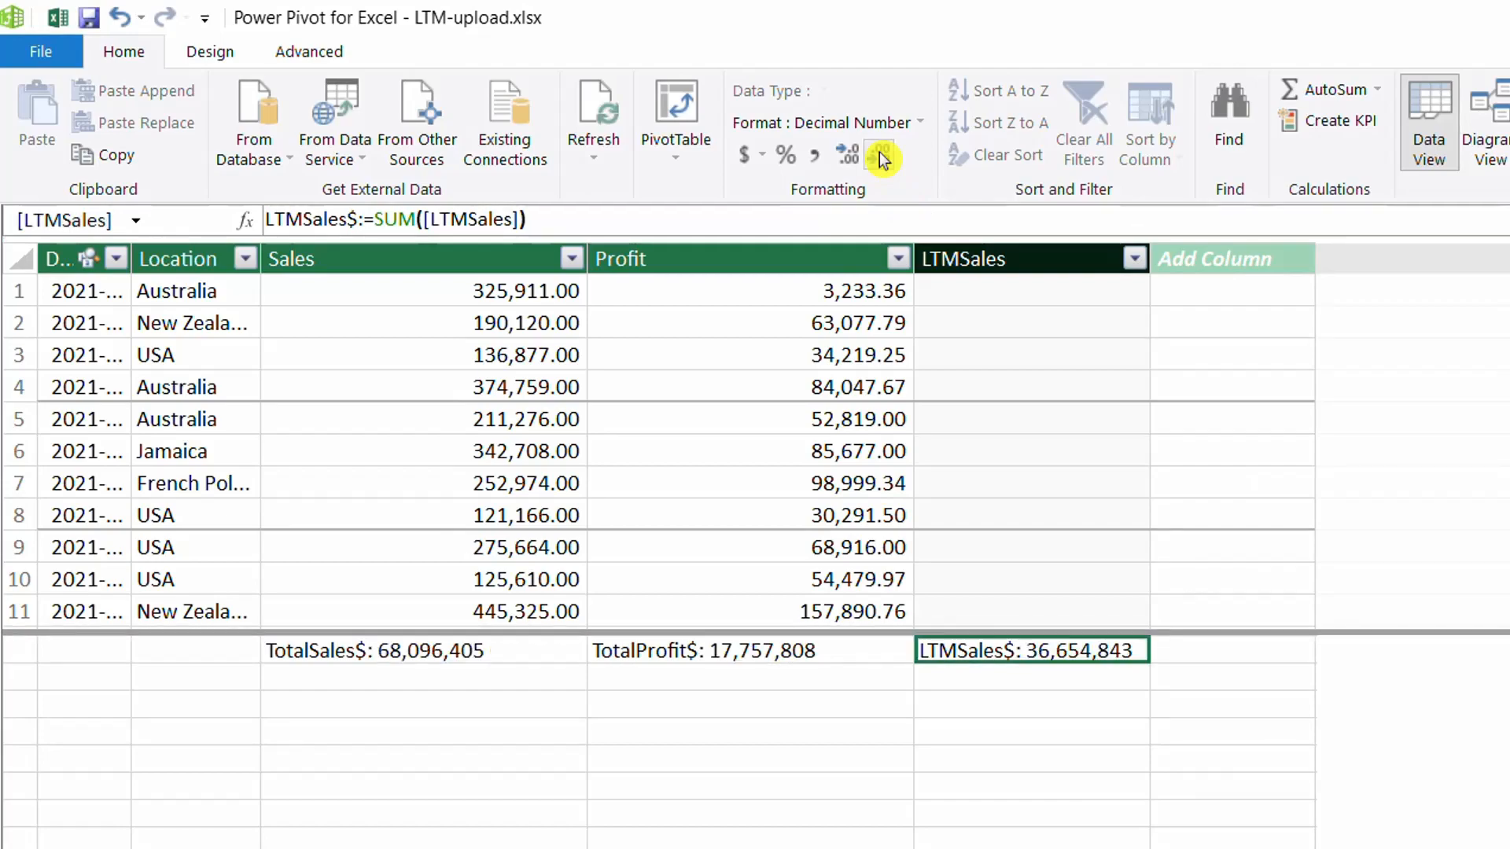
Add a Margin% measure below LTMSales$ that divides [TotalProfit$] by [LTMSales$], and format it as a percentage with one decimal
left_click(997, 677)
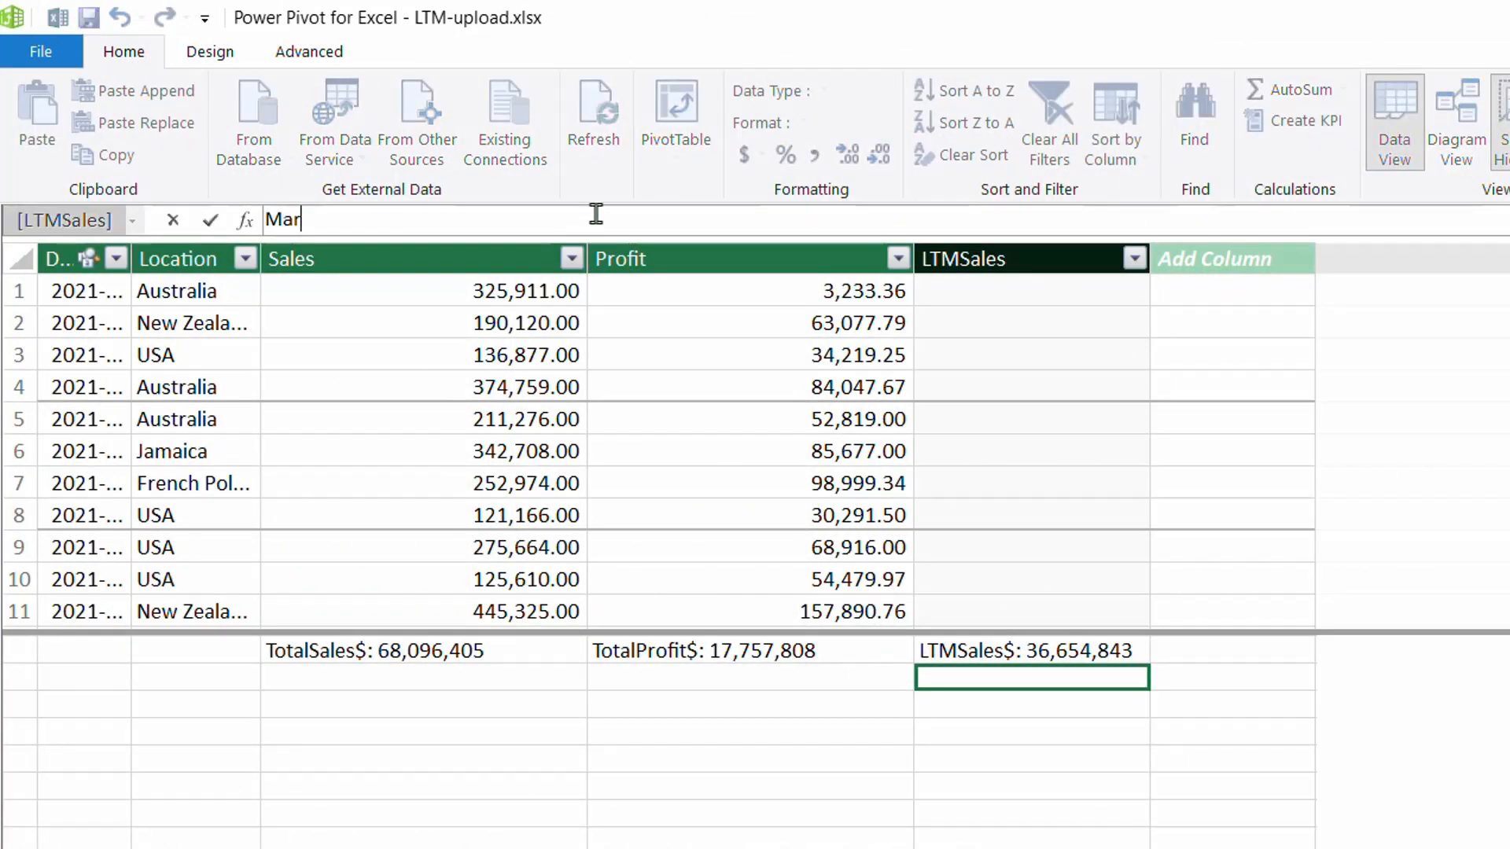
type("Margin%:=")
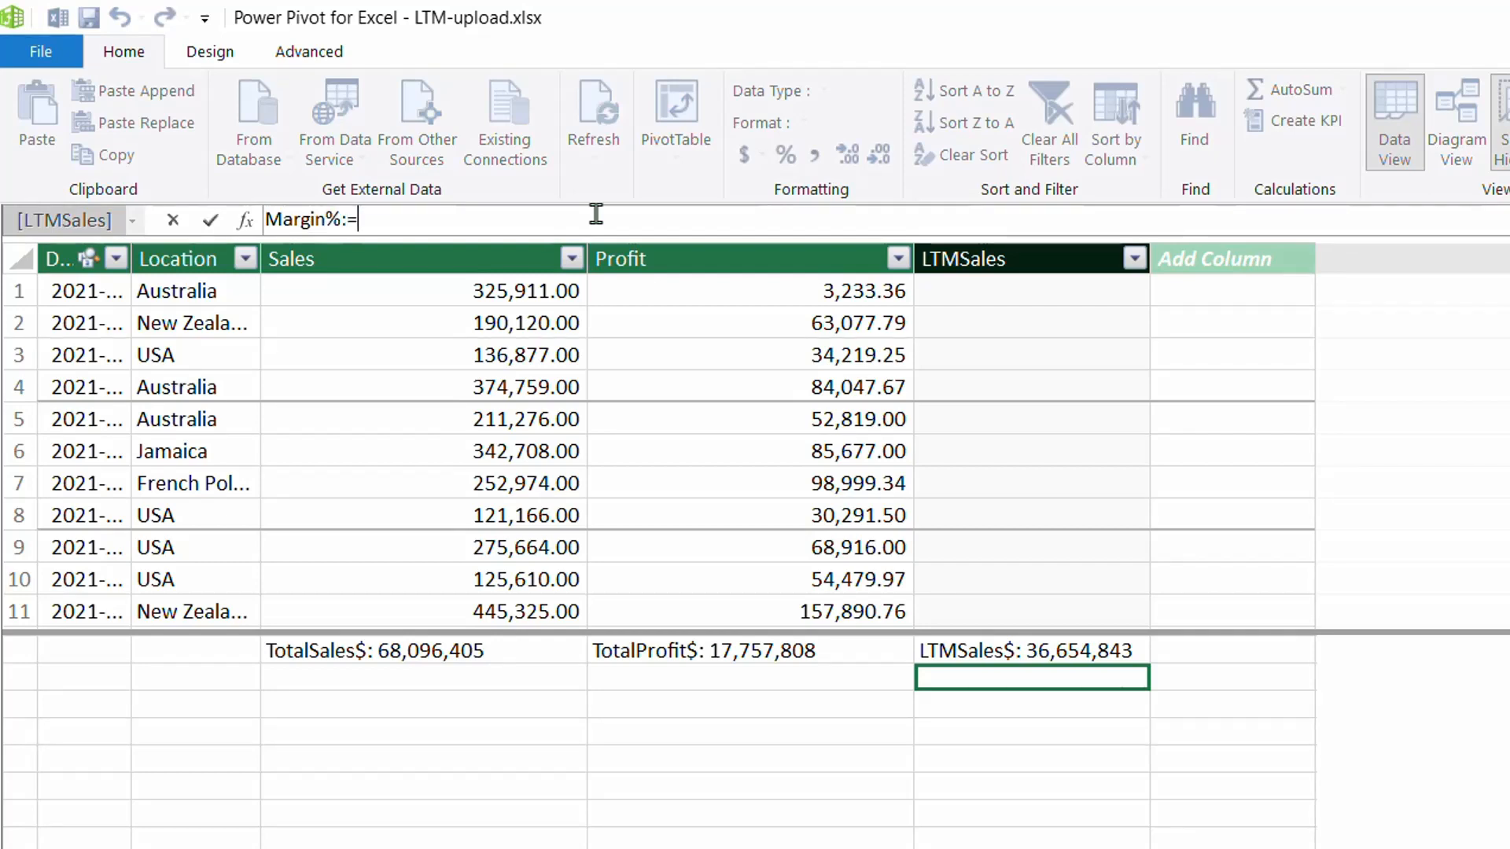
type("div")
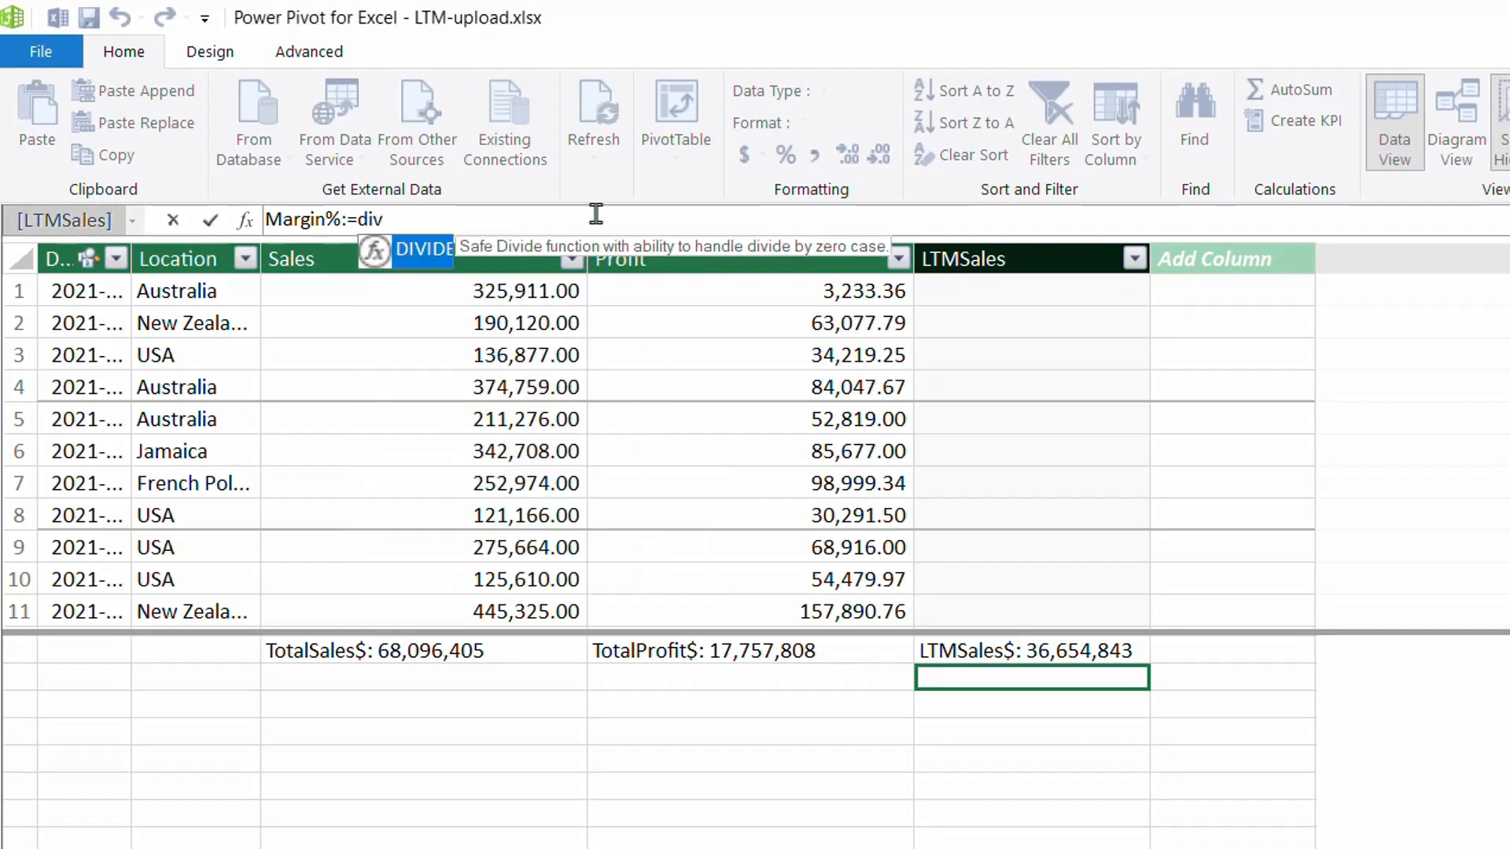
key("Tab")
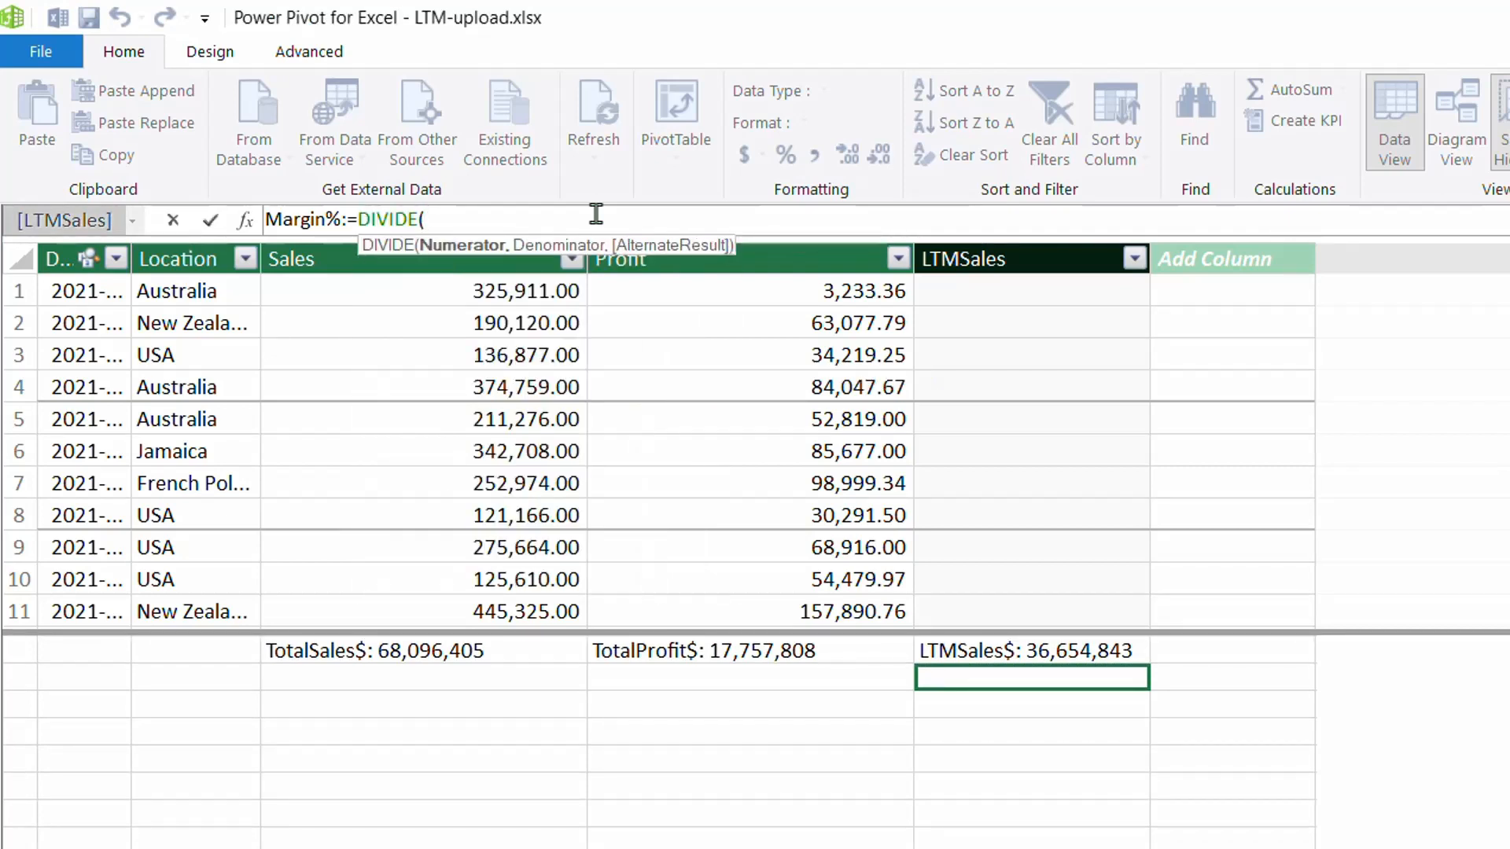
type("[")
double_click(545, 309)
type(",[l")
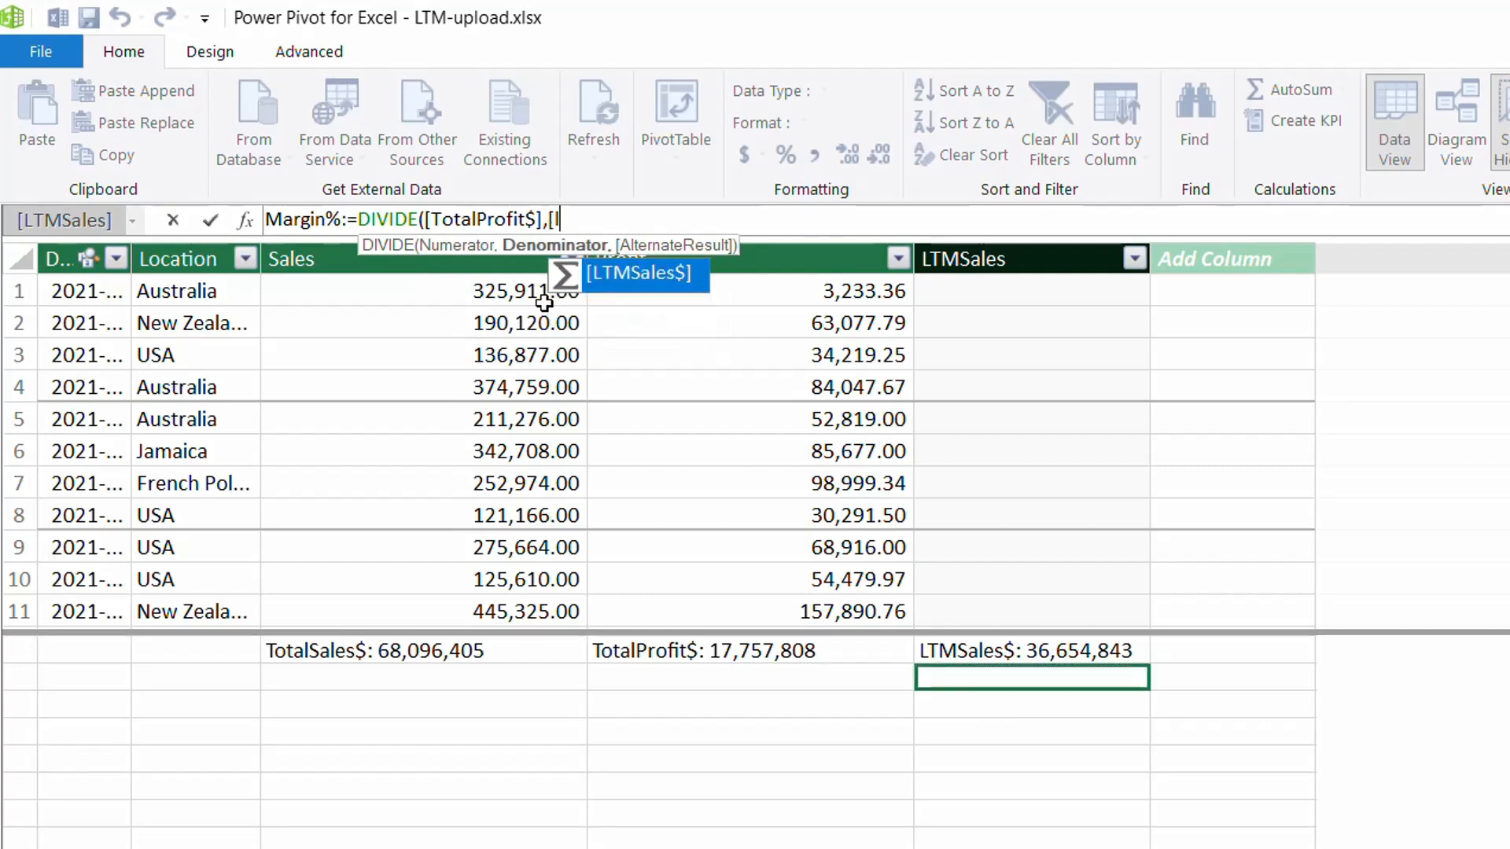
double_click(639, 275)
type(")")
key("Return")
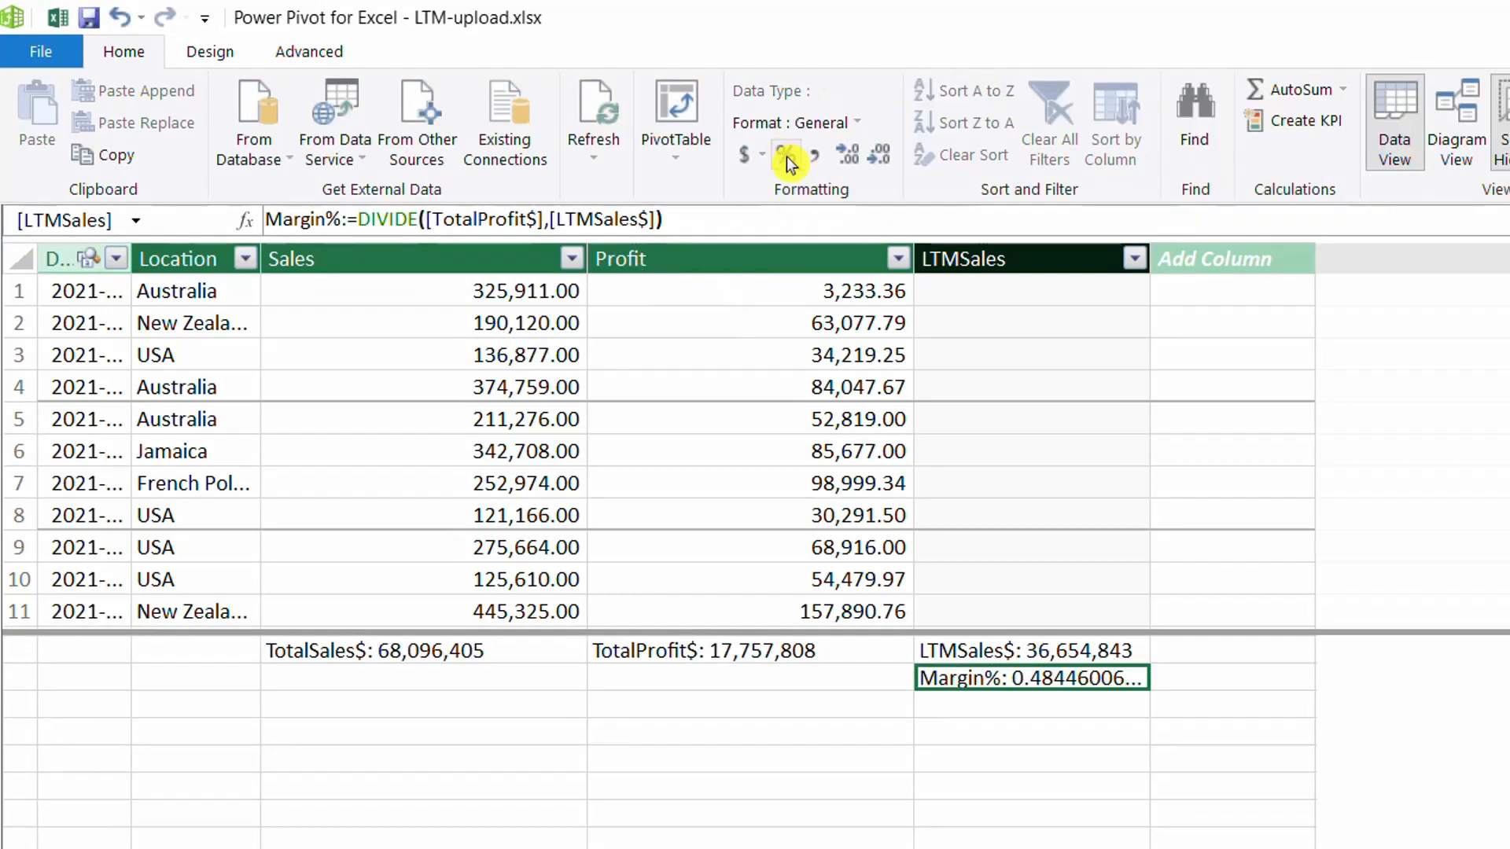
left_click(787, 157)
left_click(880, 164)
Create a PivotTable from the data model on the existing Data worksheet at cell J3
left_click(674, 154)
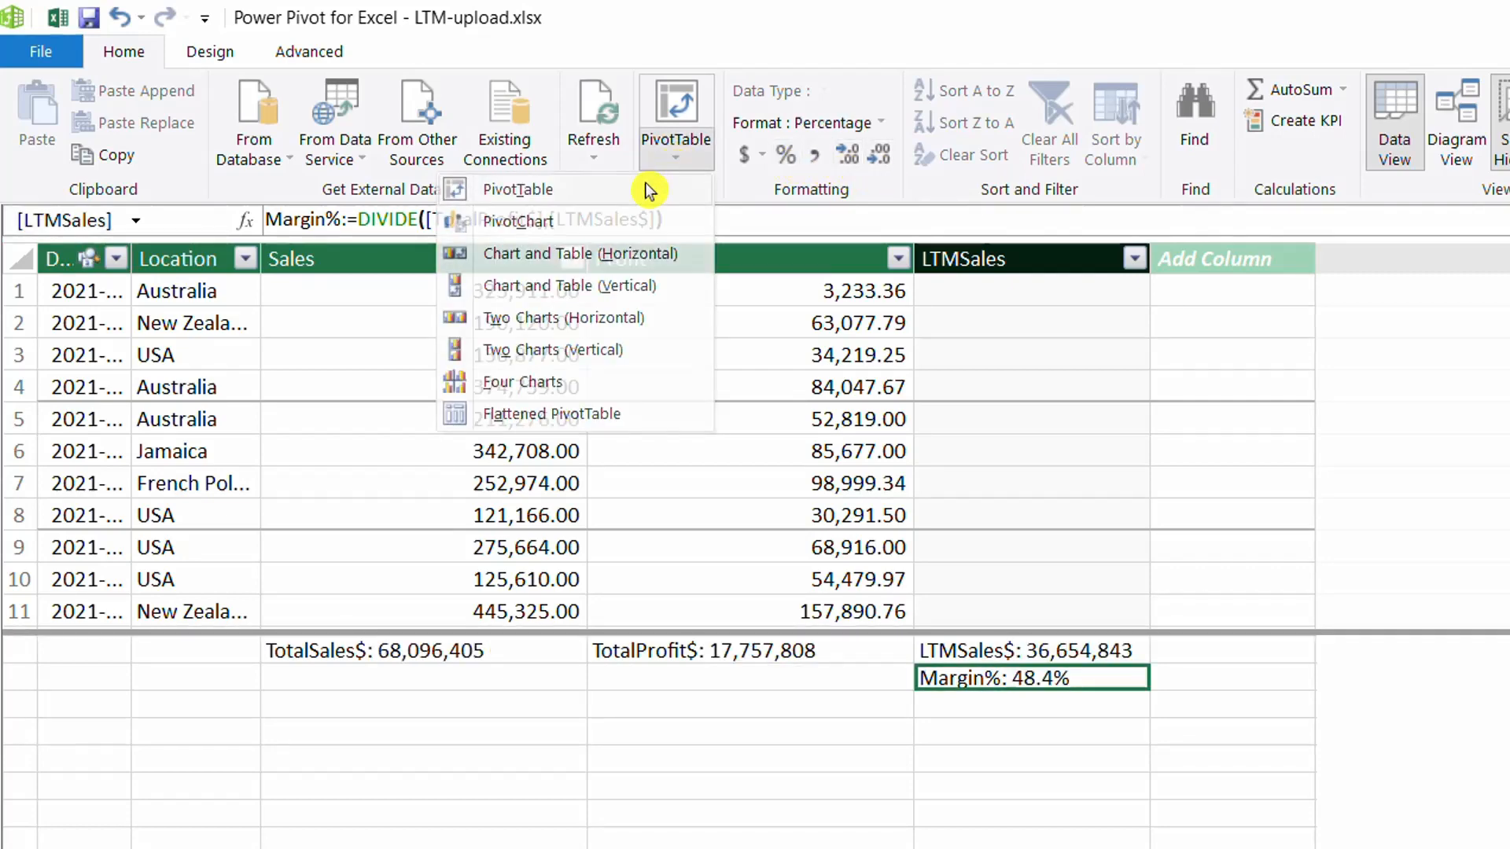
left_click(646, 190)
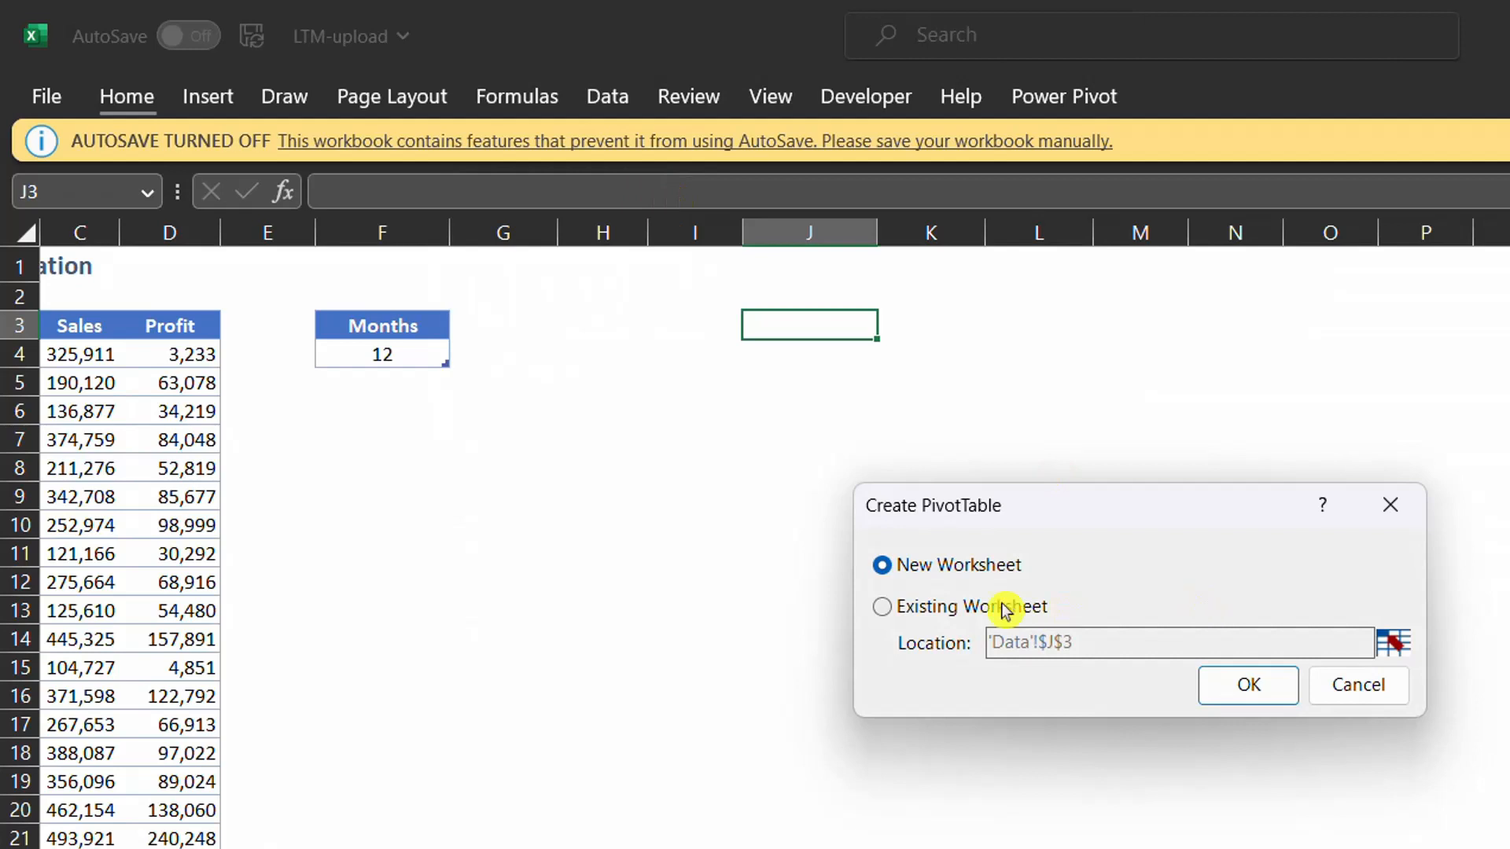
left_click(903, 606)
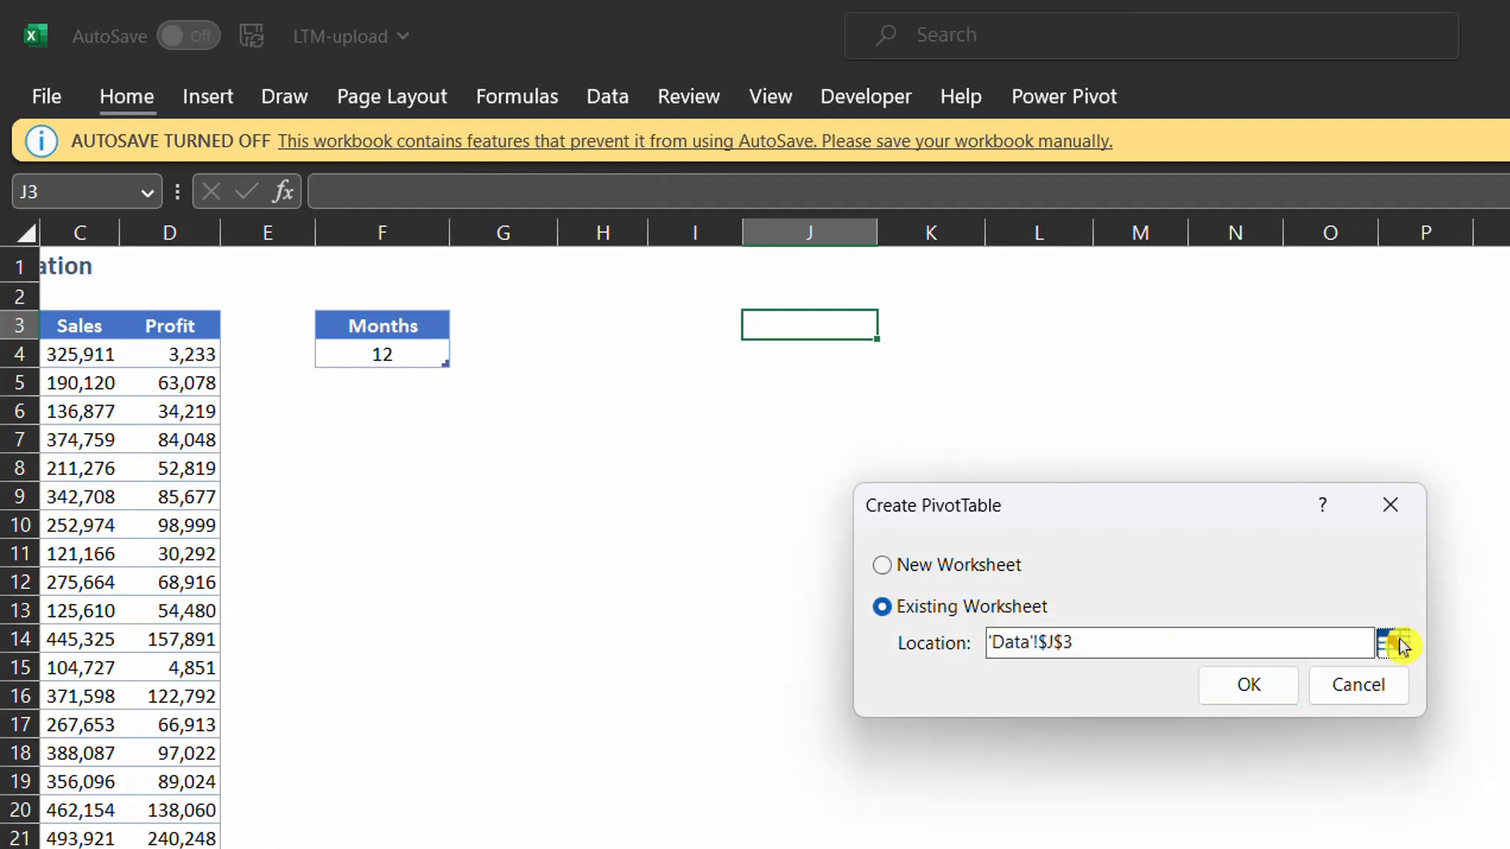
left_click(1393, 641)
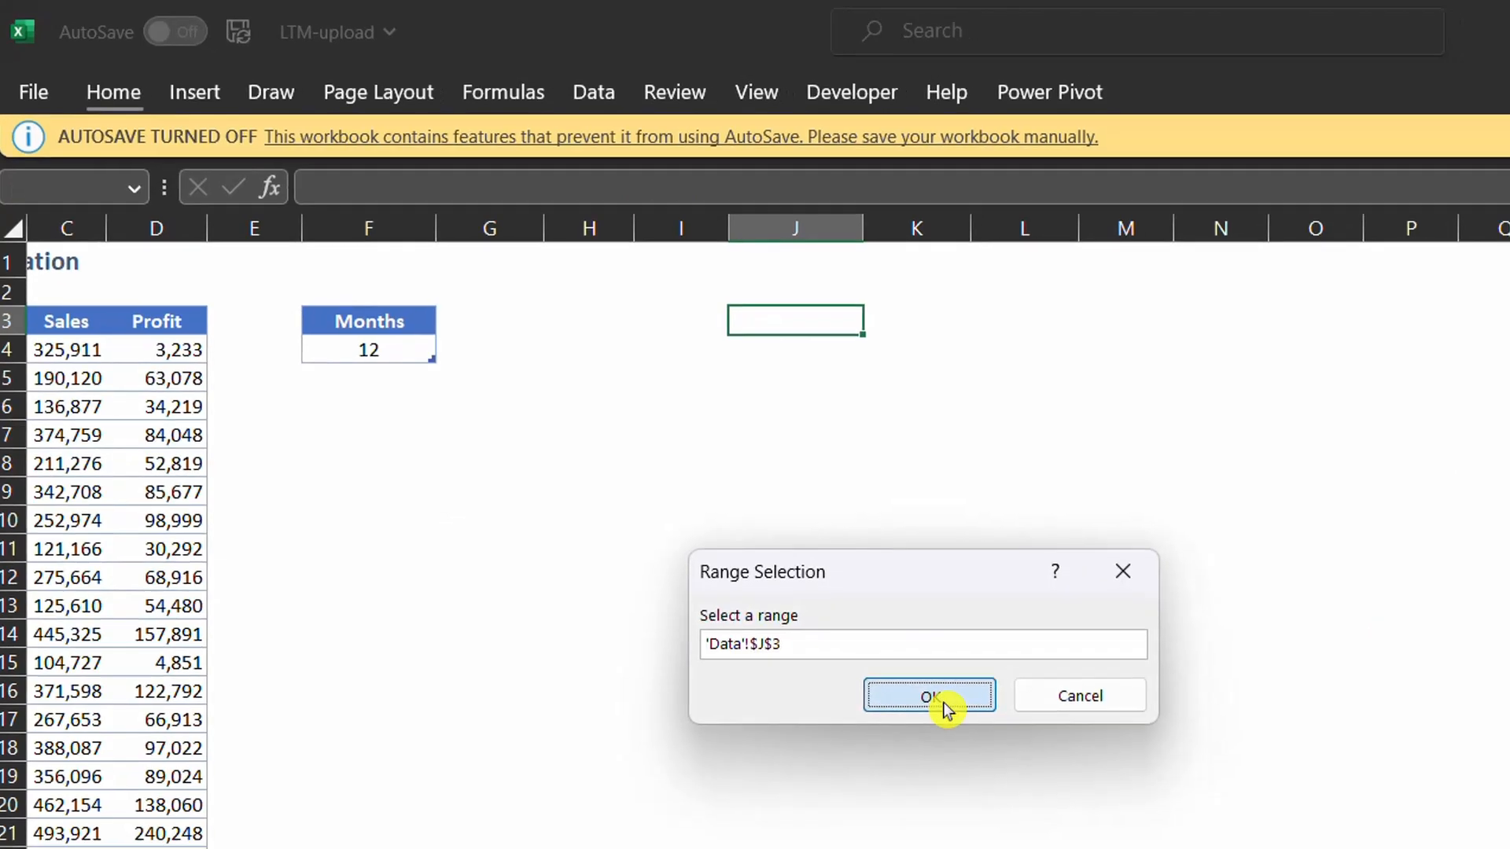
left_click(955, 706)
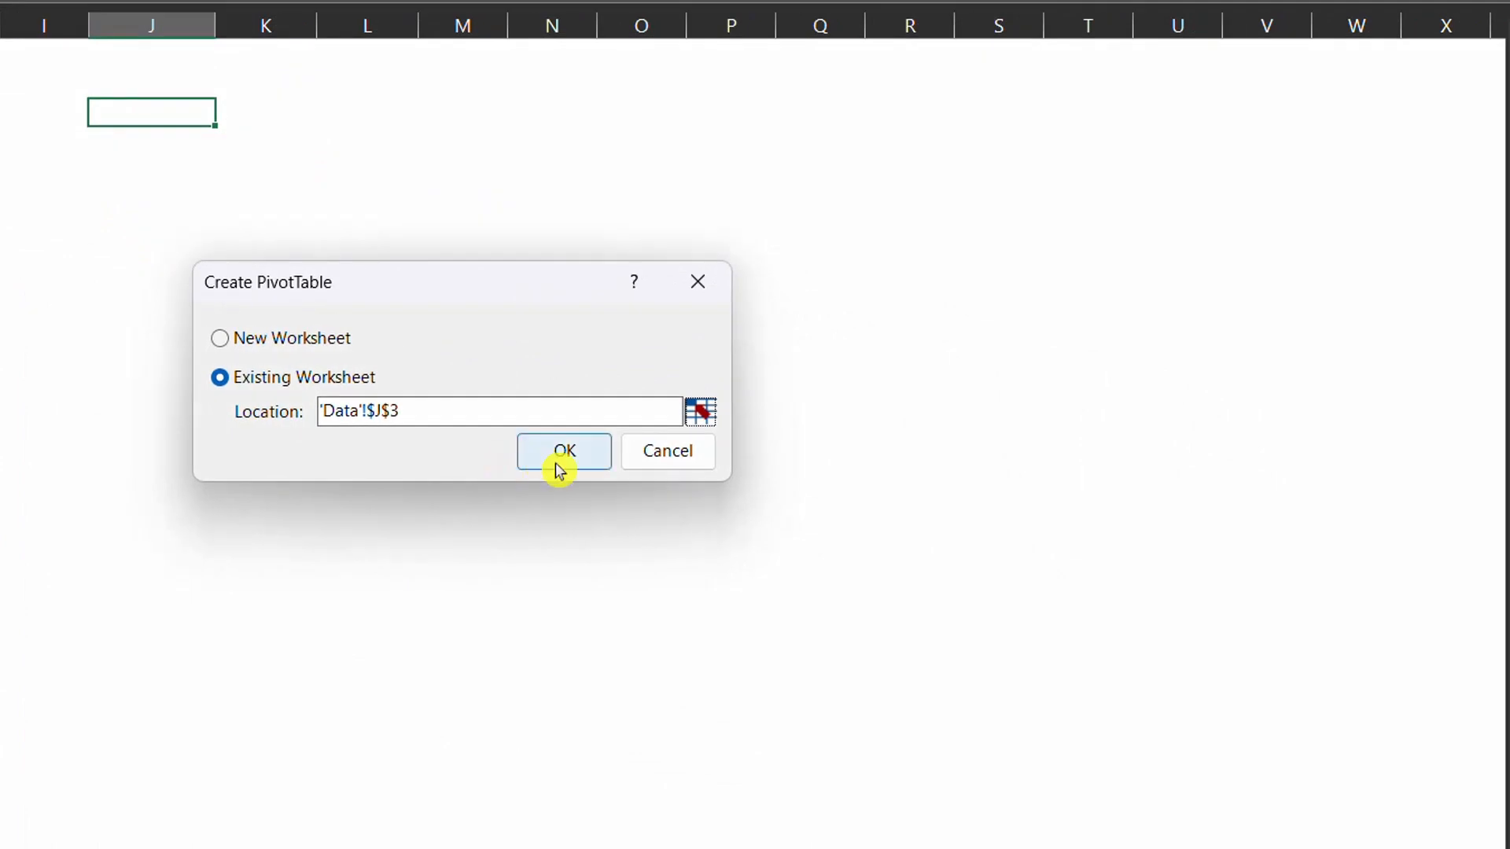
left_click(563, 451)
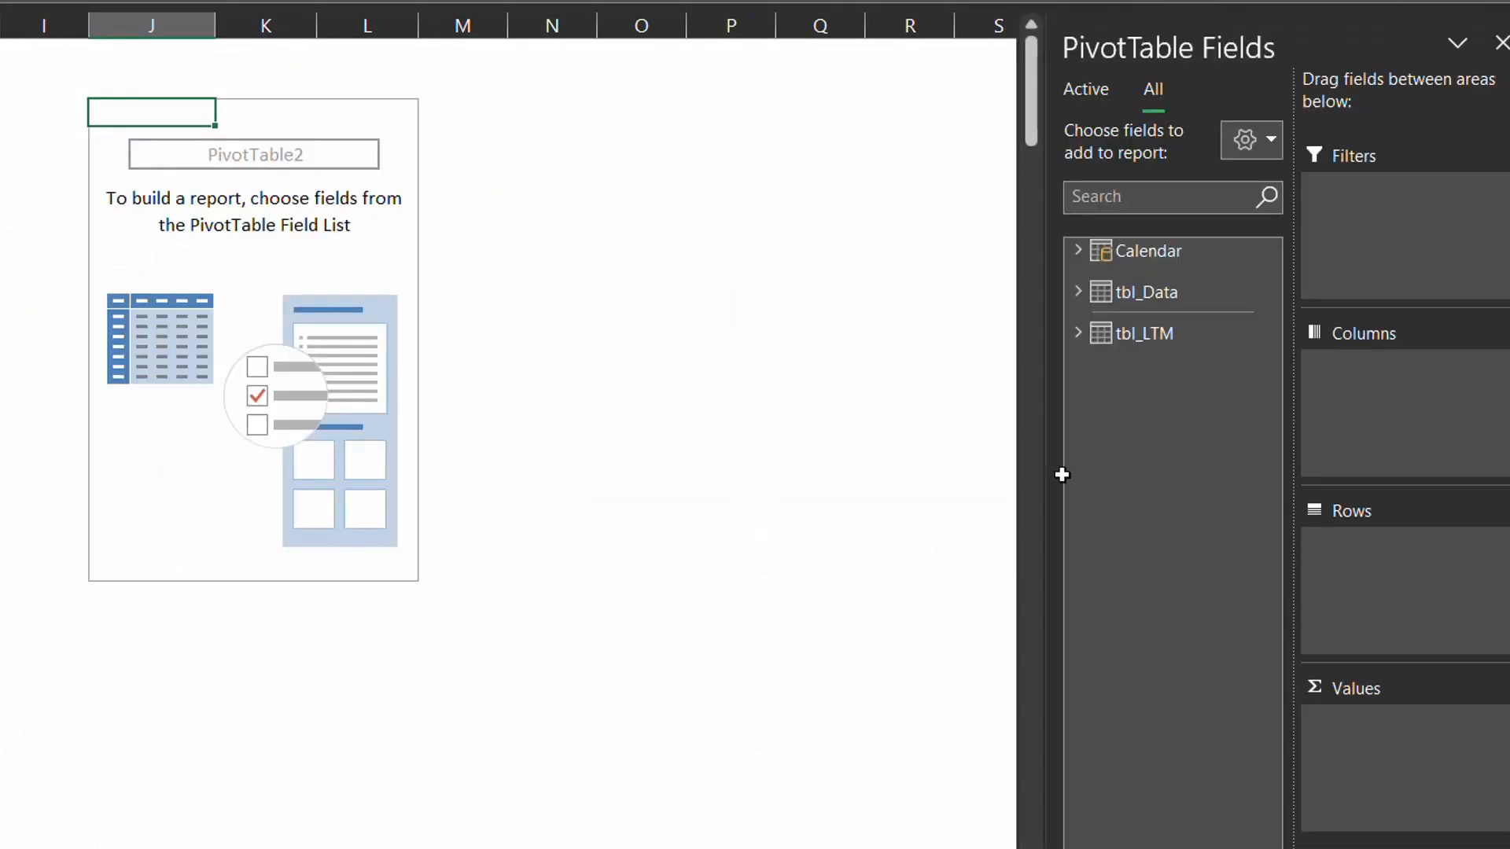
Add the Calendar and tbl_Data tables to the active PivotTable field list and display their fields
right_click(1129, 260)
left_click(1086, 310)
right_click(1131, 299)
left_click(1078, 343)
left_click(1093, 98)
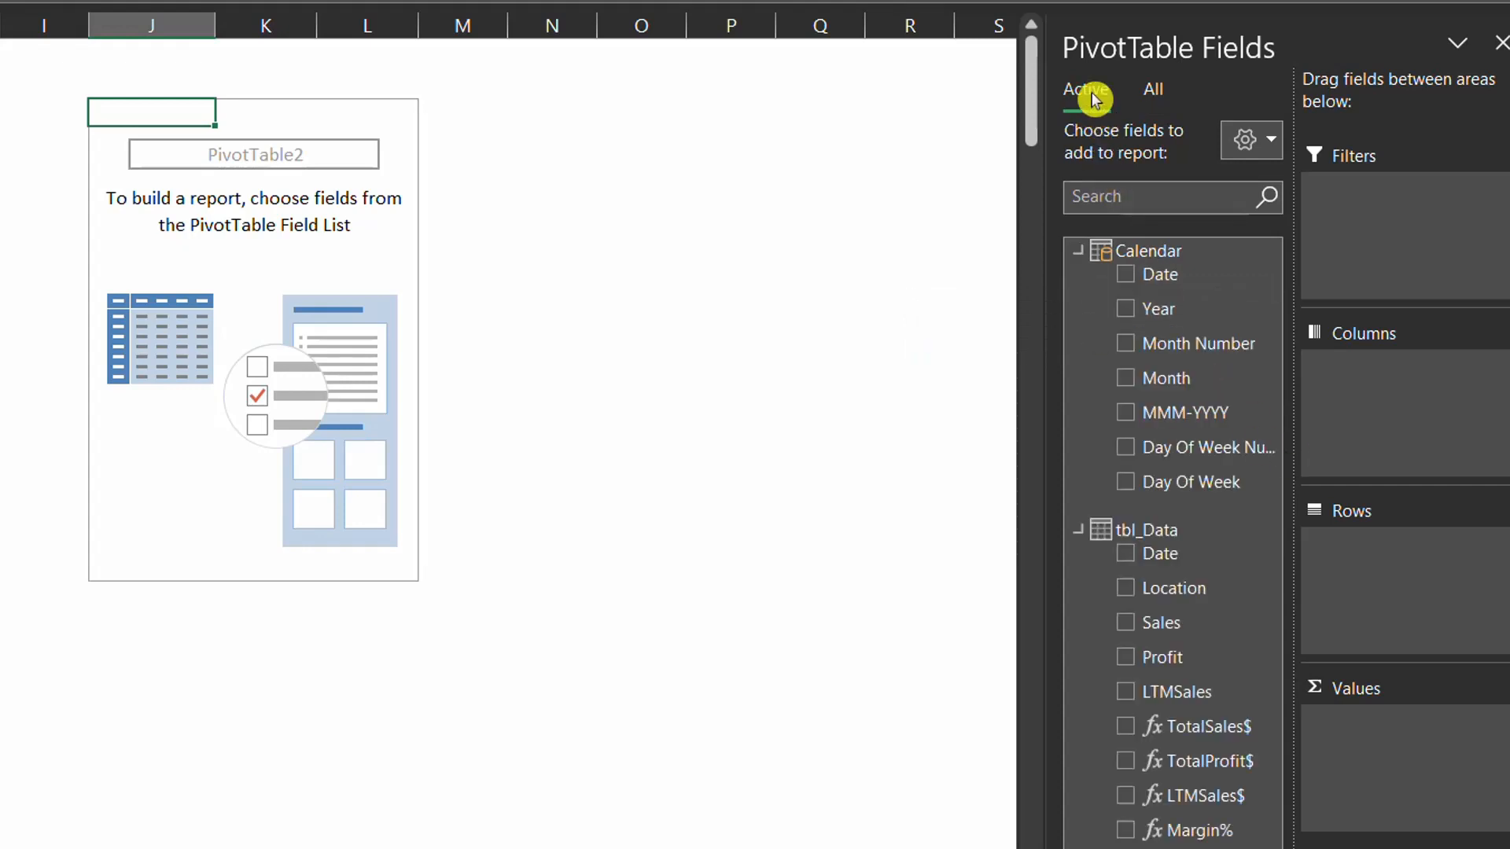
Place MMM-YYYY in the PivotTable rows and the TotalSales$ and LTMSales$ measures in its values
left_click_drag(1207, 417, 1359, 599)
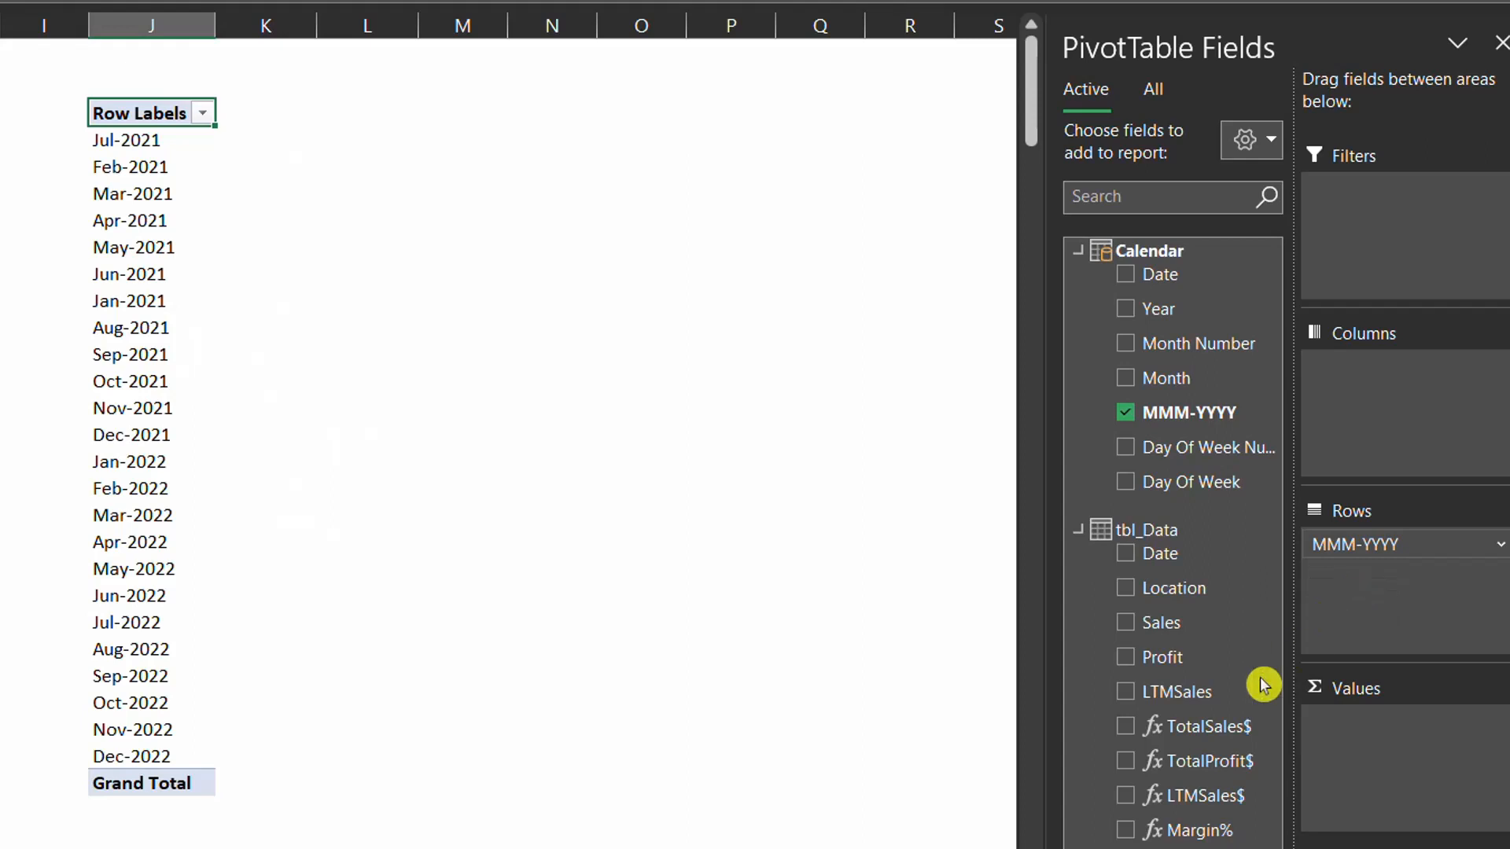
left_click_drag(1196, 723, 1352, 763)
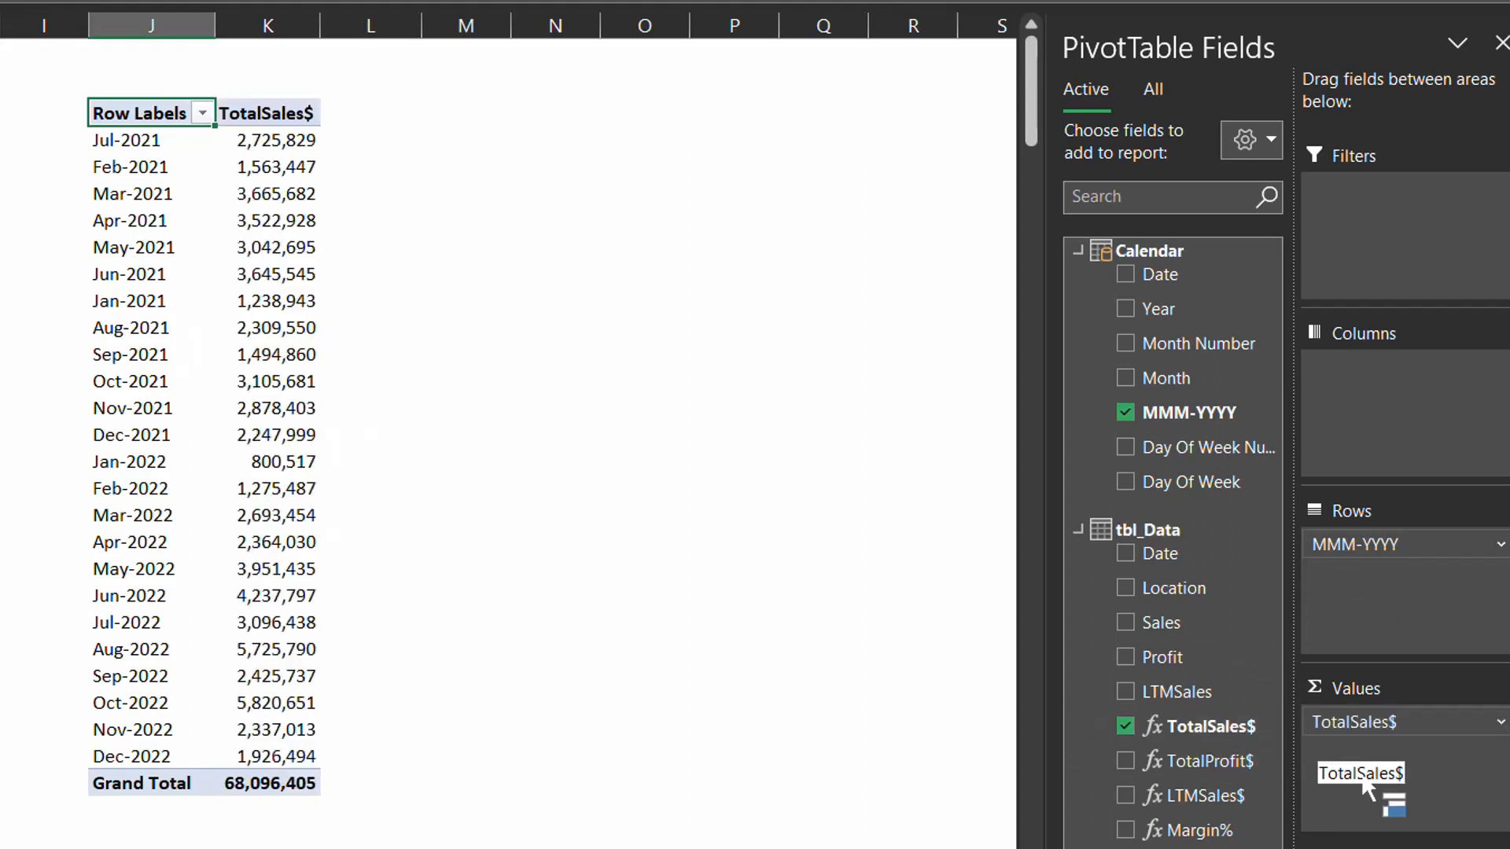
left_click_drag(1240, 802, 1395, 814)
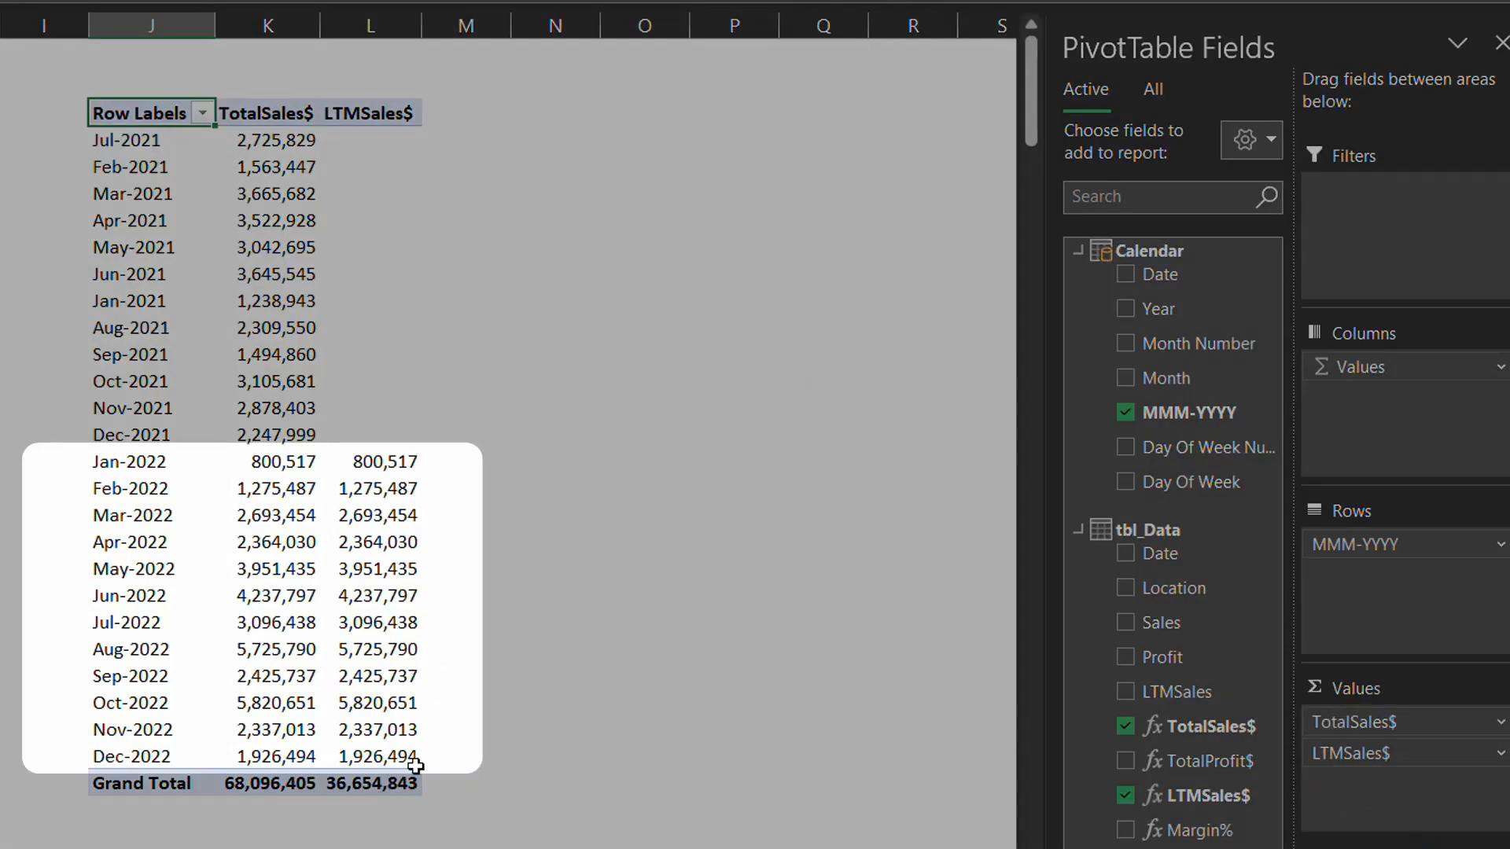
mouse_move(423, 761)
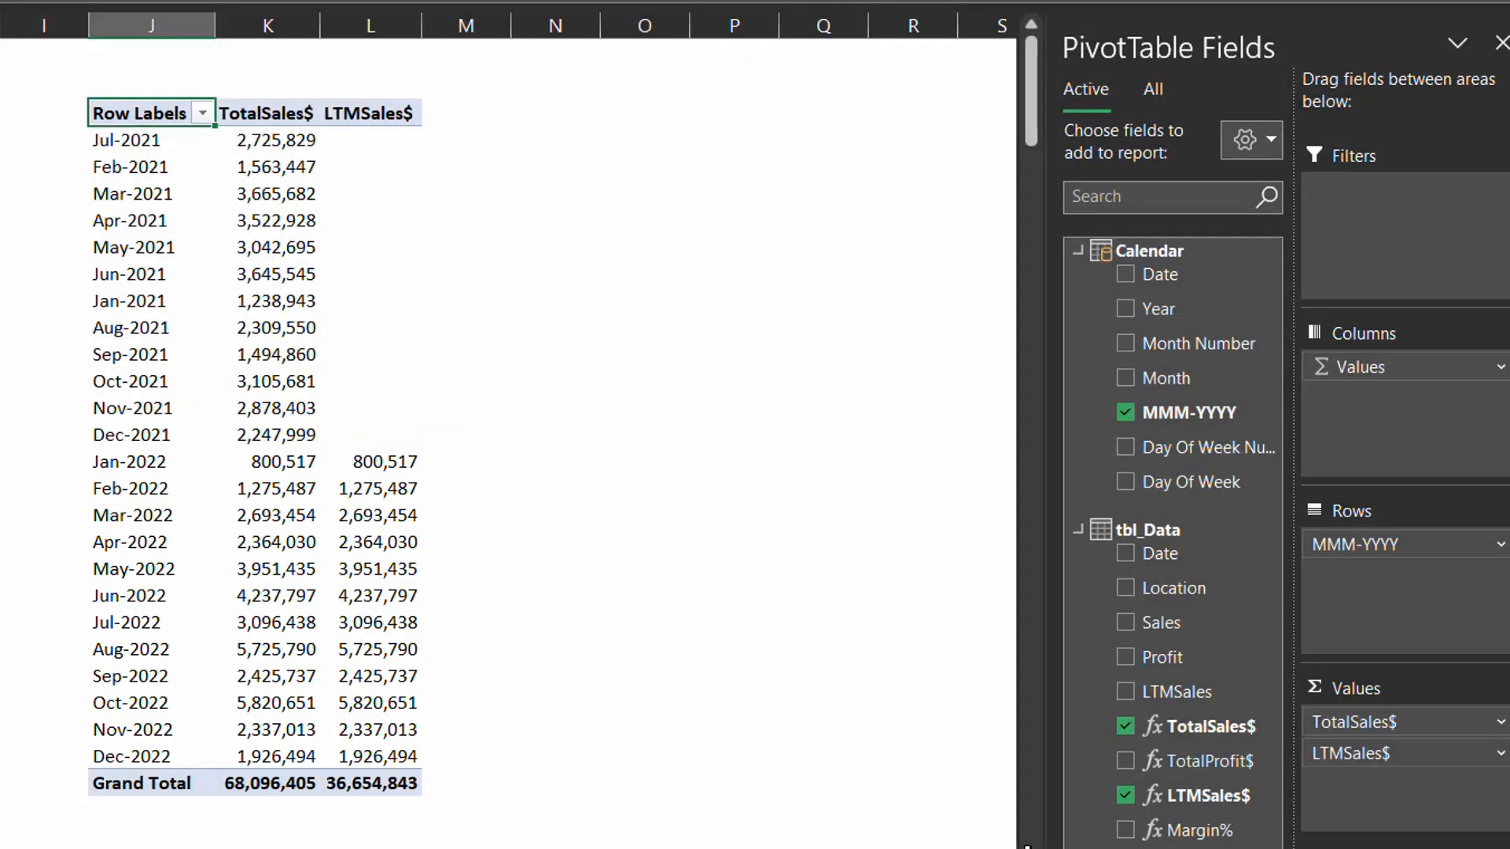
Remove TotalSales$ from the PivotTable and add the Margin% measure to its values after LTMSales$
mouse_move(1223, 725)
left_mouse_down()
mouse_move(1250, 727)
mouse_move(1237, 723)
left_mouse_up()
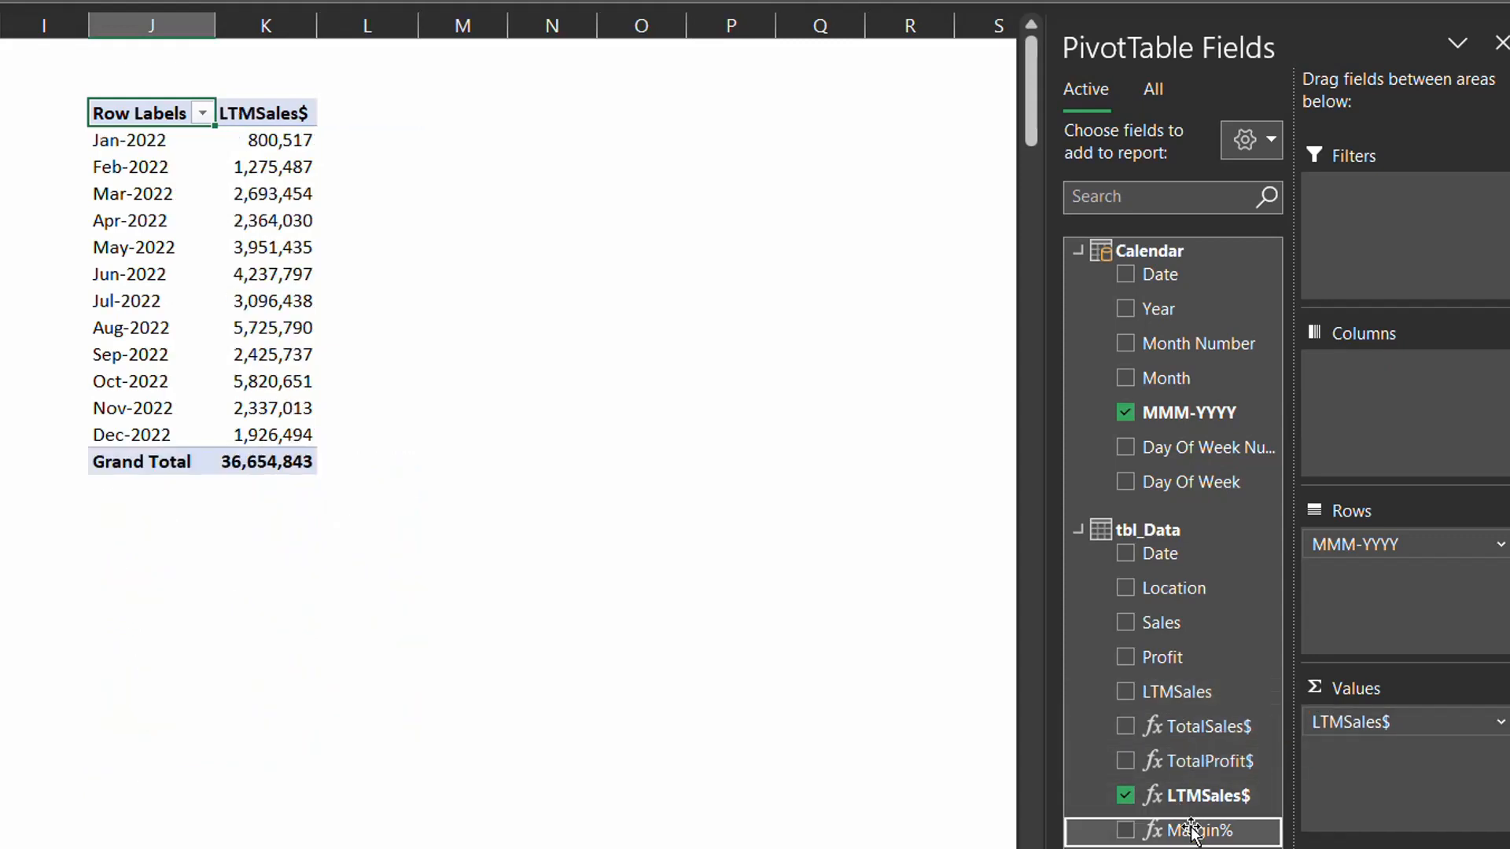
left_click_drag(1193, 832, 1375, 800)
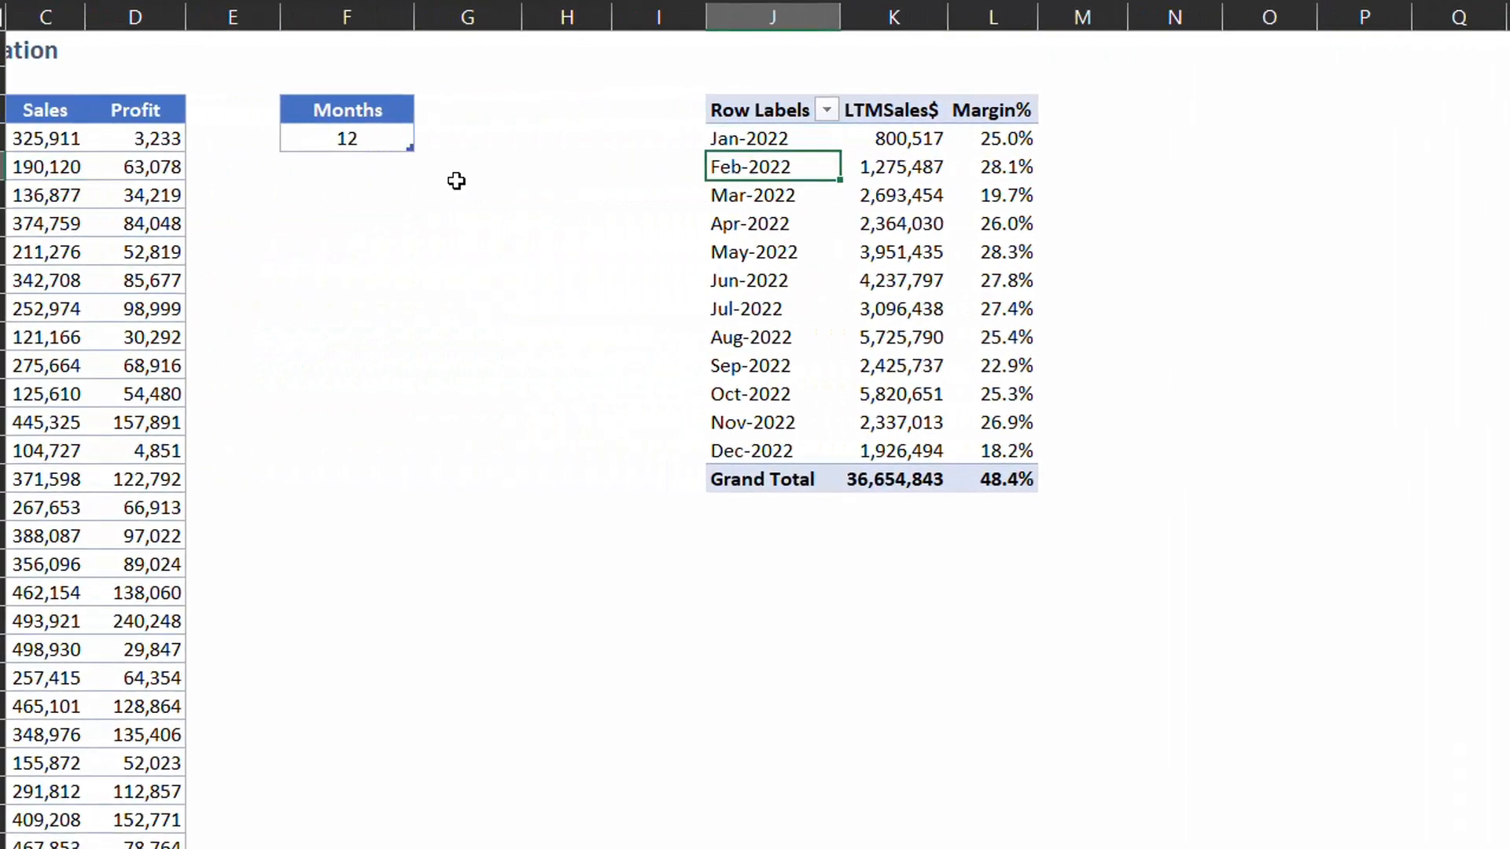
Set the Months value in cell F4 to 7 and refresh the PivotTable
left_click(407, 142)
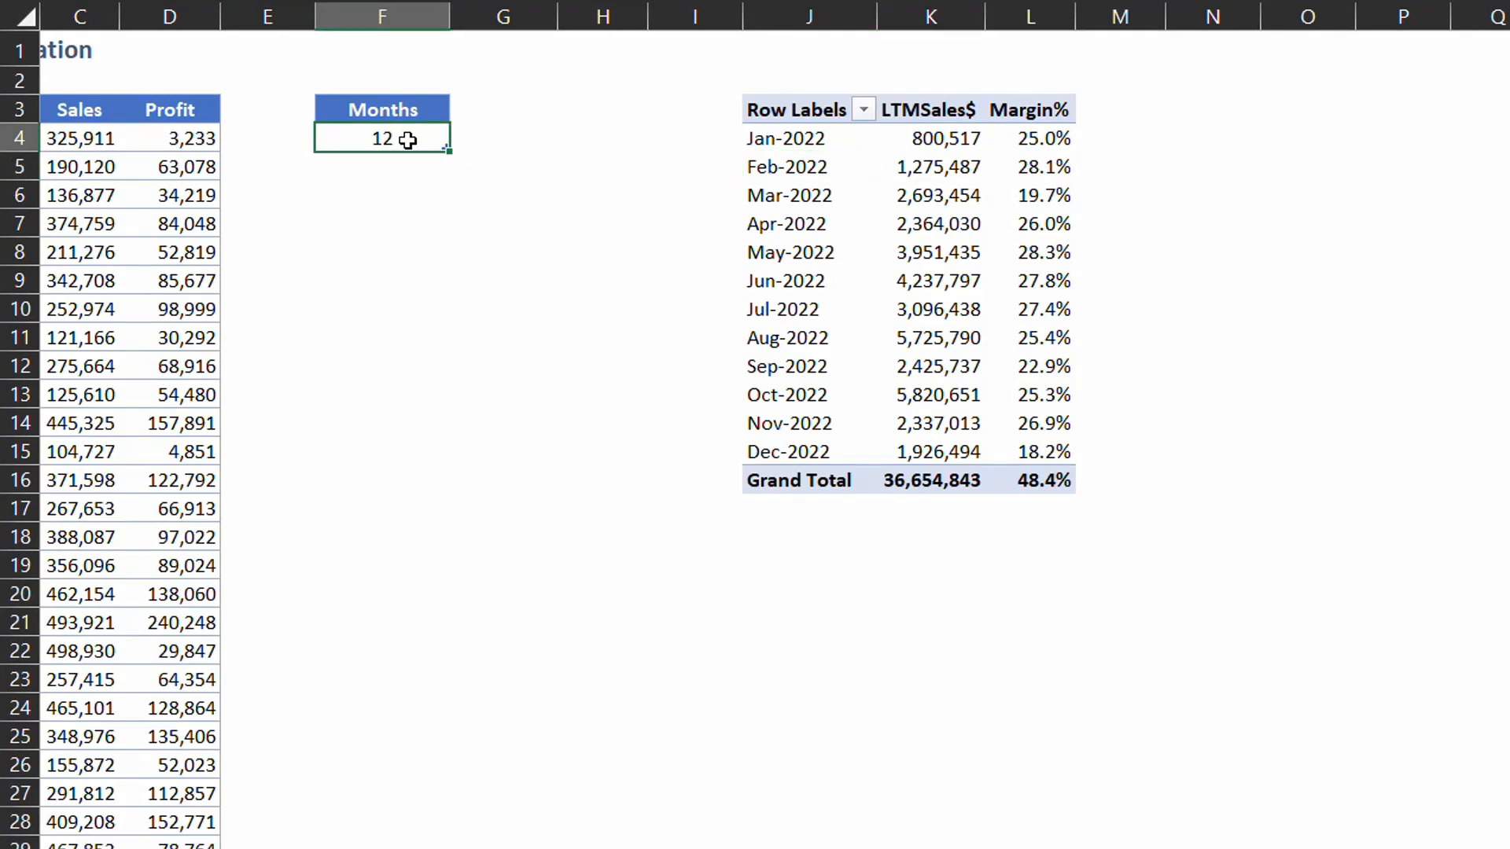
type("7")
key("Return")
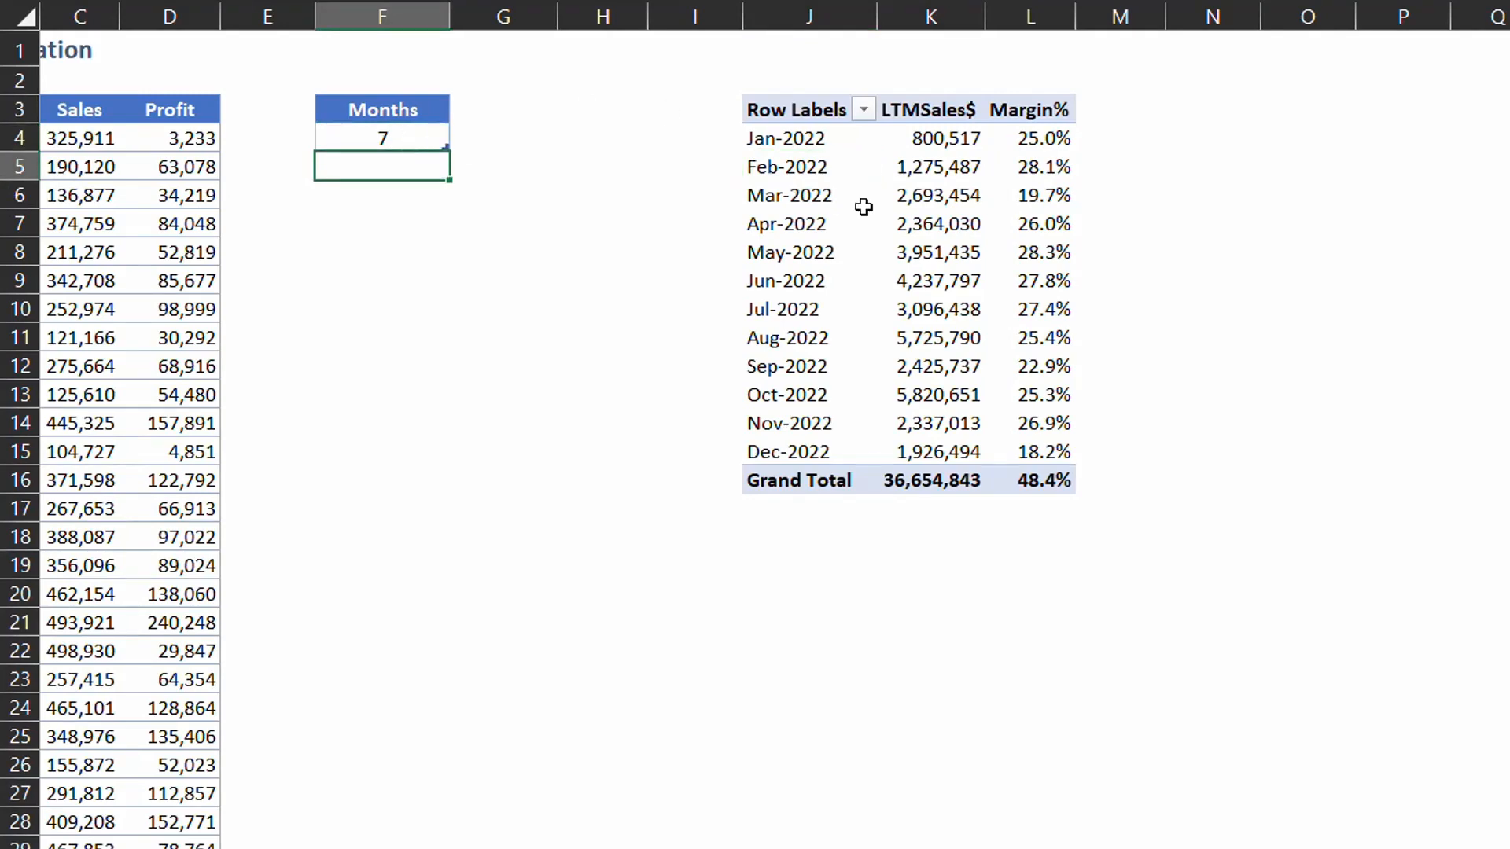
right_click(864, 207)
left_click(970, 264)
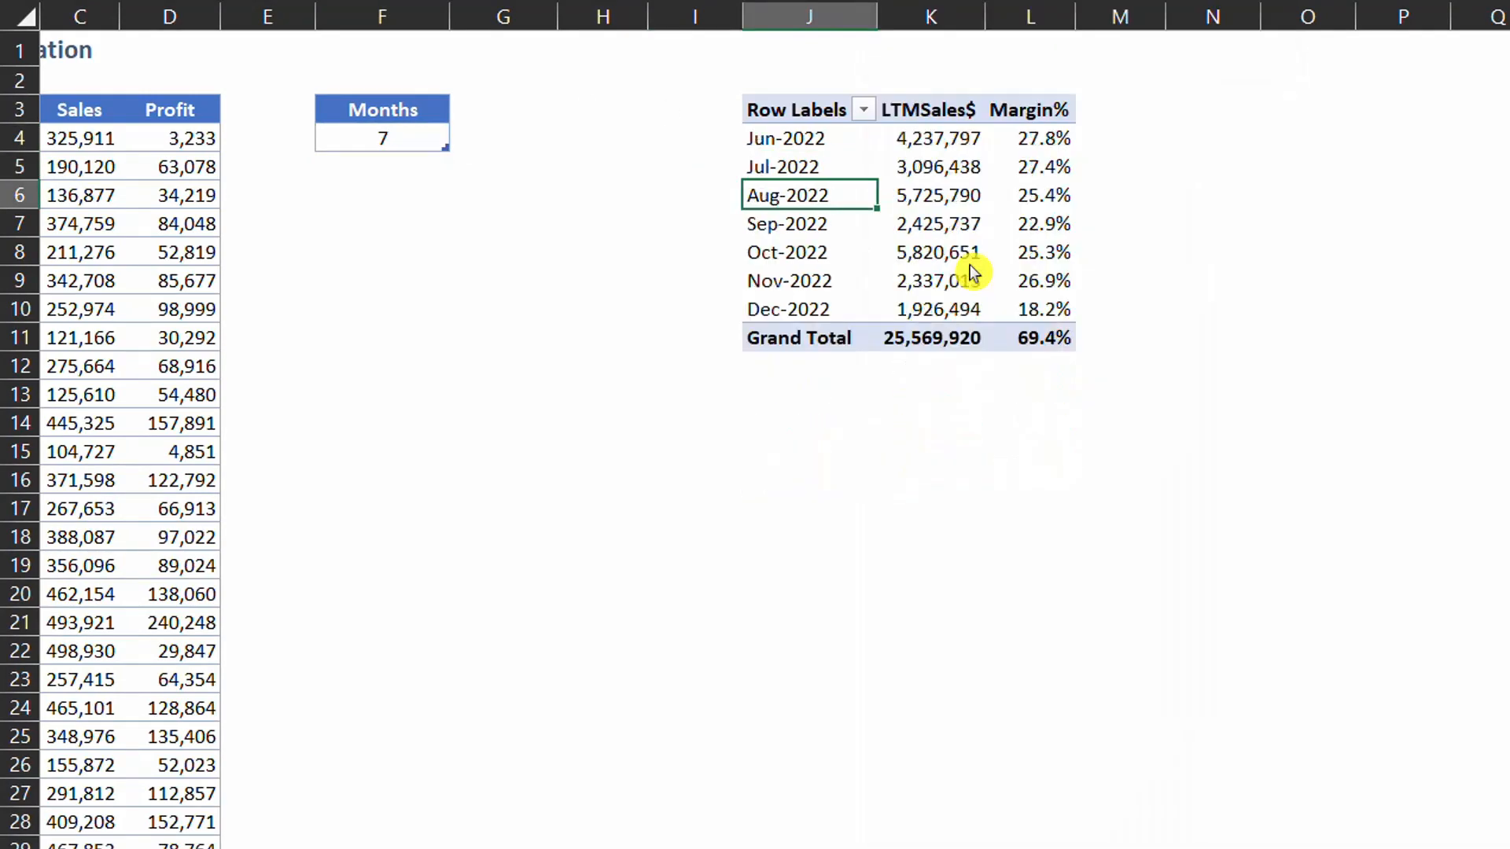
Change the Months value in cell F4 to 18 and refresh the PivotTable again
left_click(415, 131)
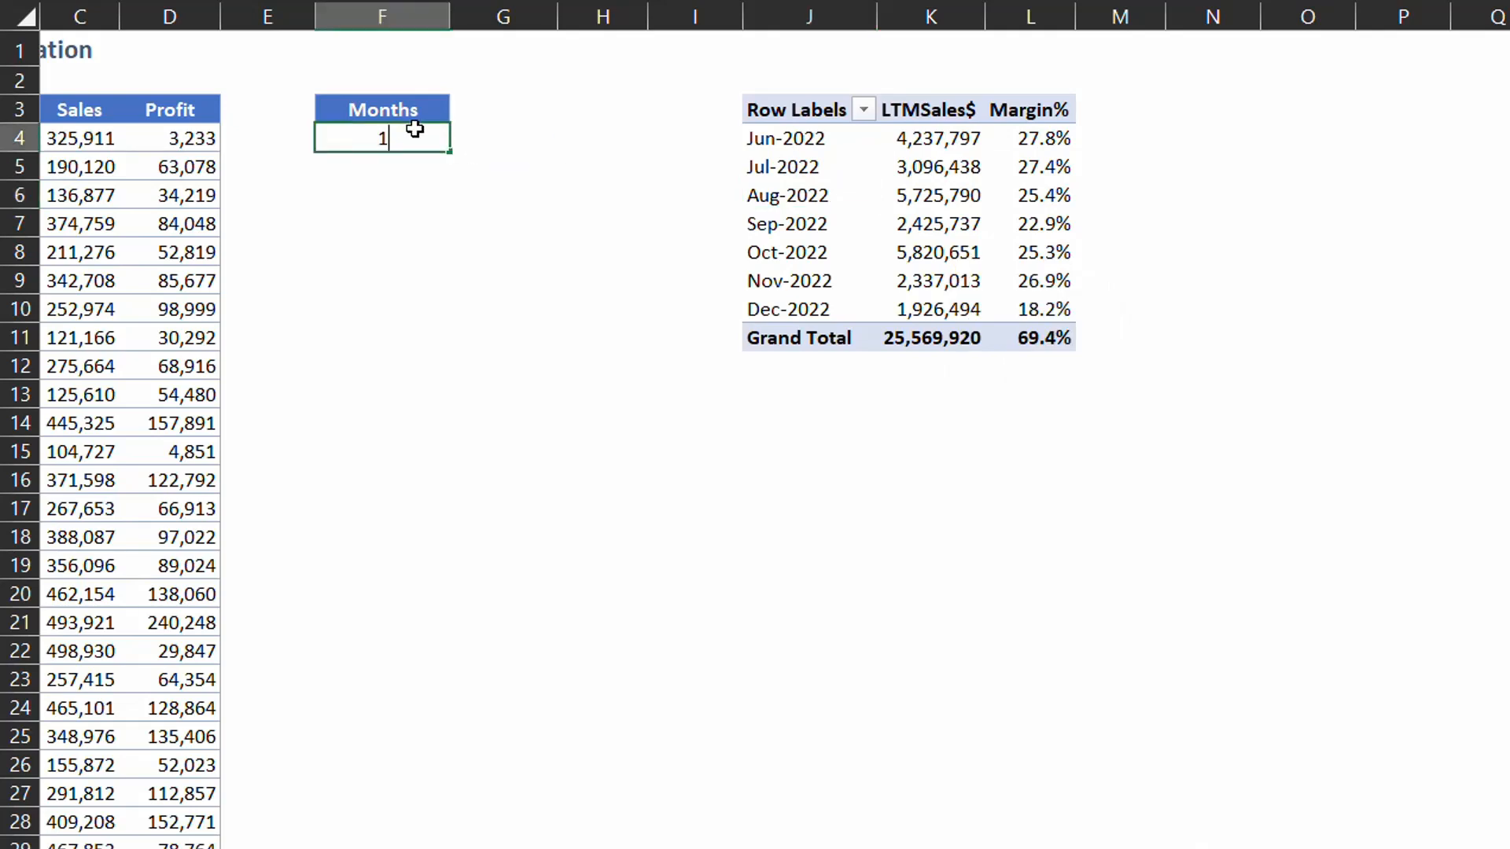
type("18")
key("Return")
left_click(820, 182)
right_click(819, 183)
left_click(904, 256)
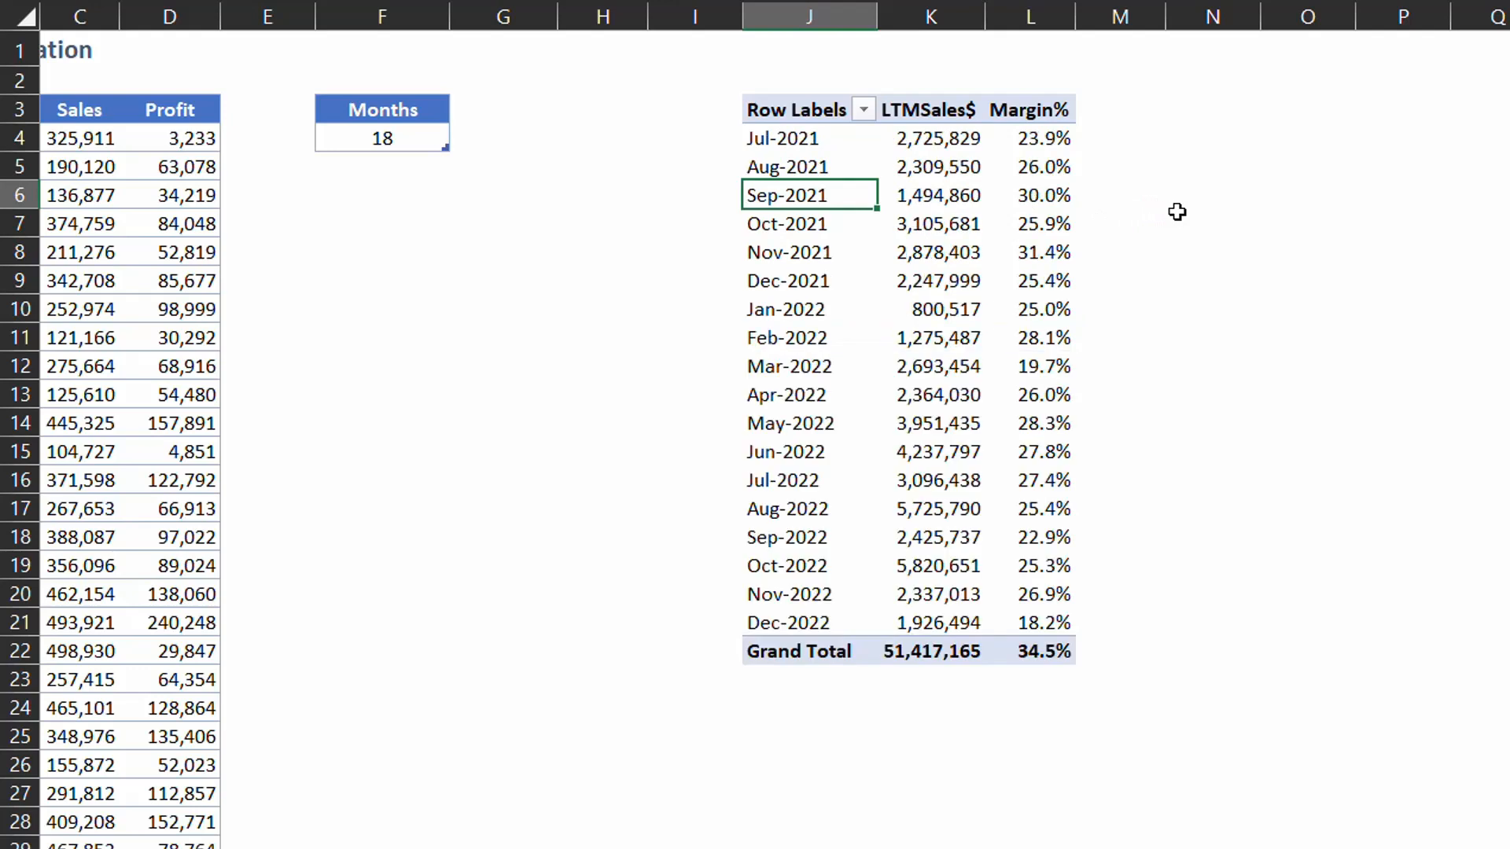